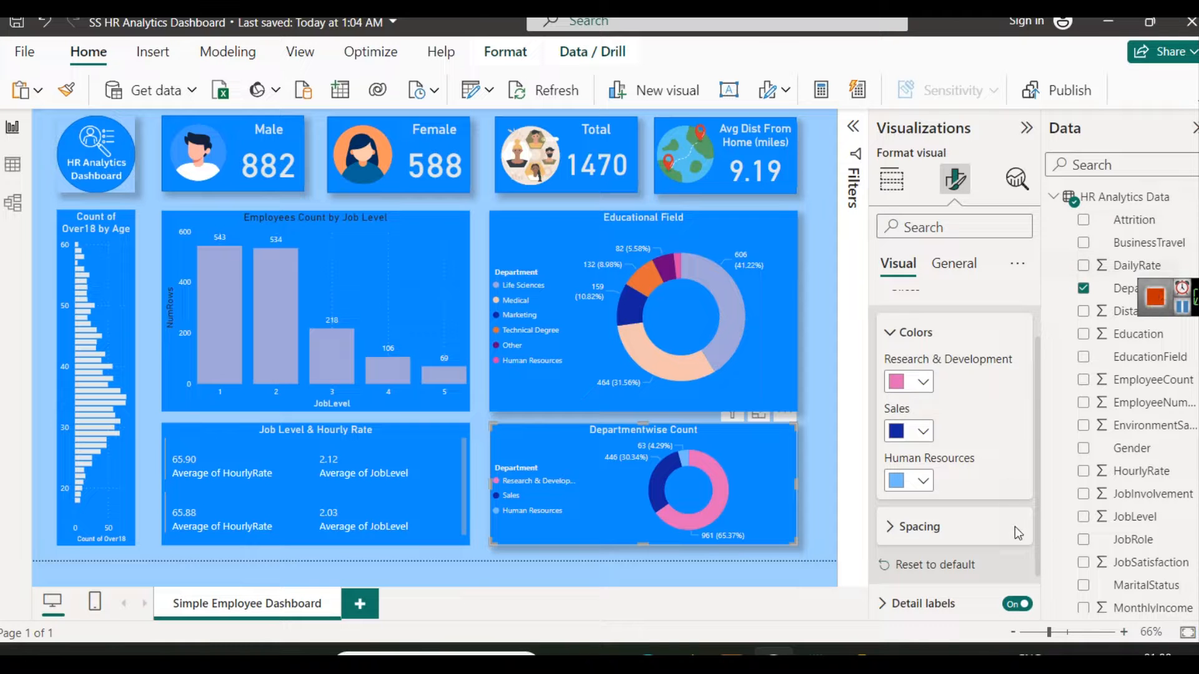
Step: Switch to the HR Analytics Data workbook in Excel and widen the EmployeeCount column to show its full heading
{"action": "left_click", "coordinate": [899, 653]}
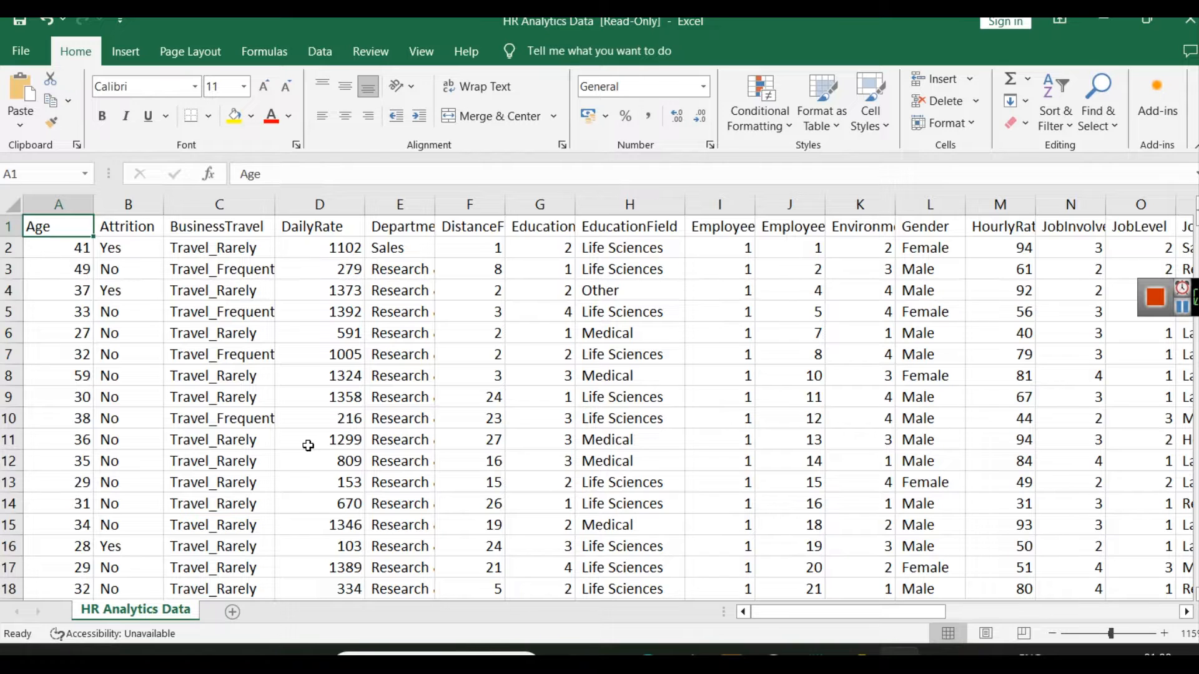
{"action": "left_click_drag", "start_coordinate": [755, 206], "coordinate": [802, 209]}
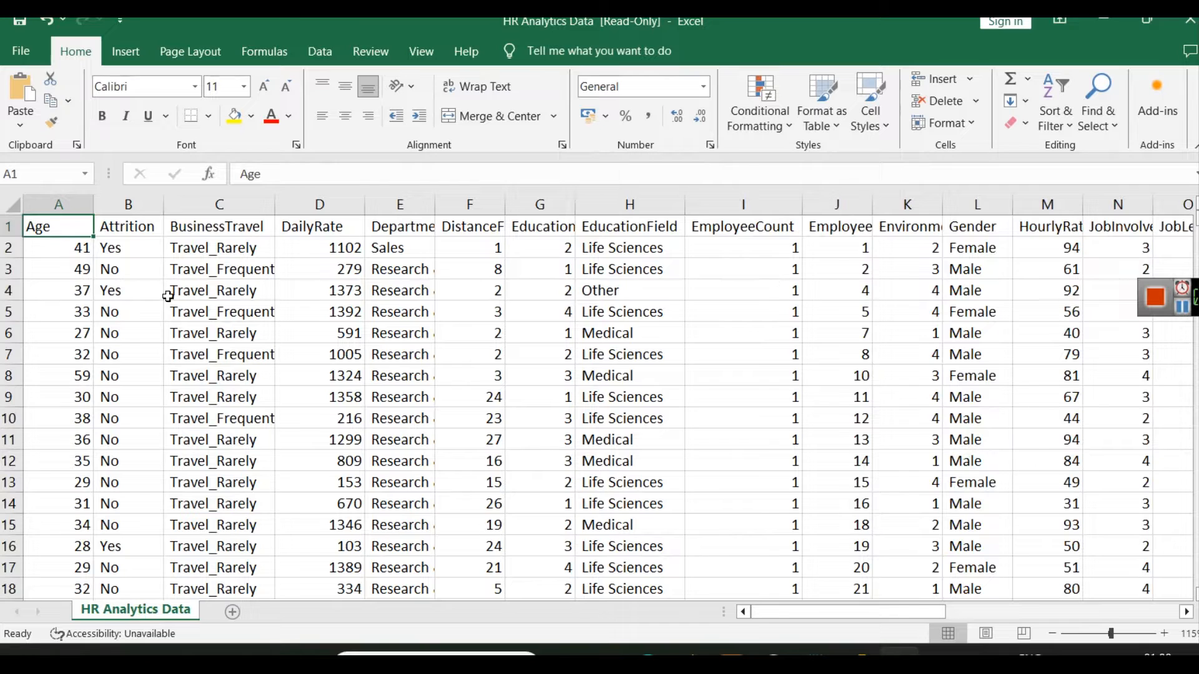
Step: Review the first record and the Age through Department columns, widening the Department column to show its full heading
{"action": "left_click", "coordinate": [5, 248]}
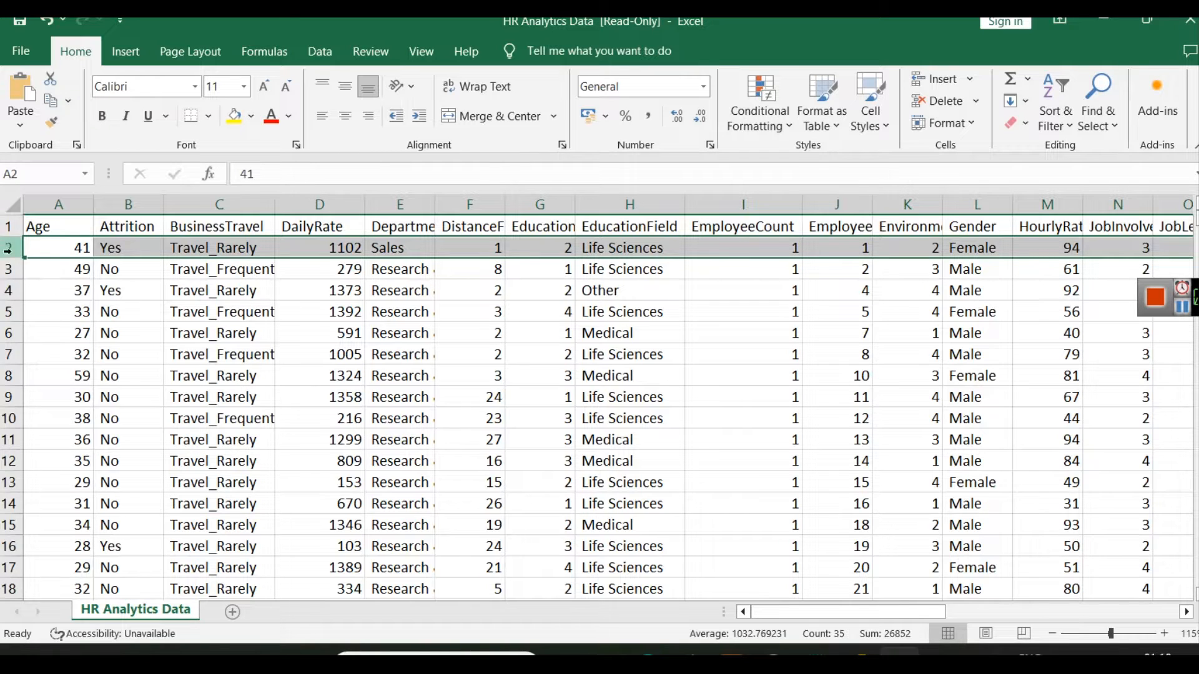
{"action": "left_click", "coordinate": [58, 203]}
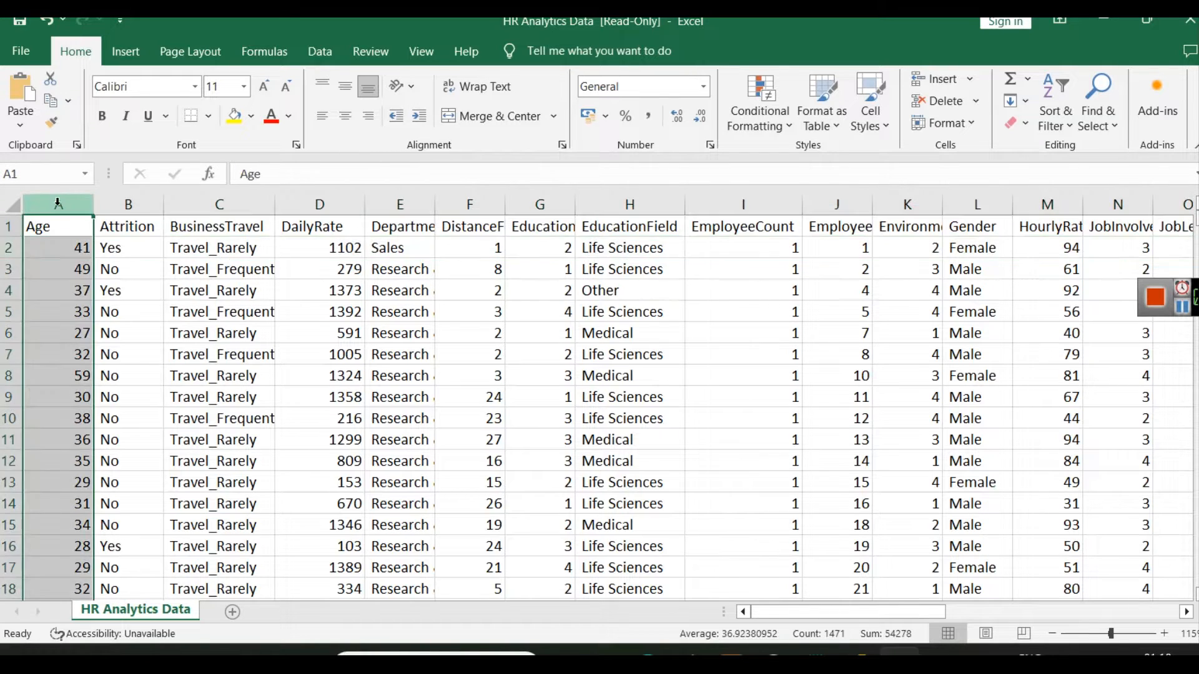
{"action": "left_click", "coordinate": [115, 205]}
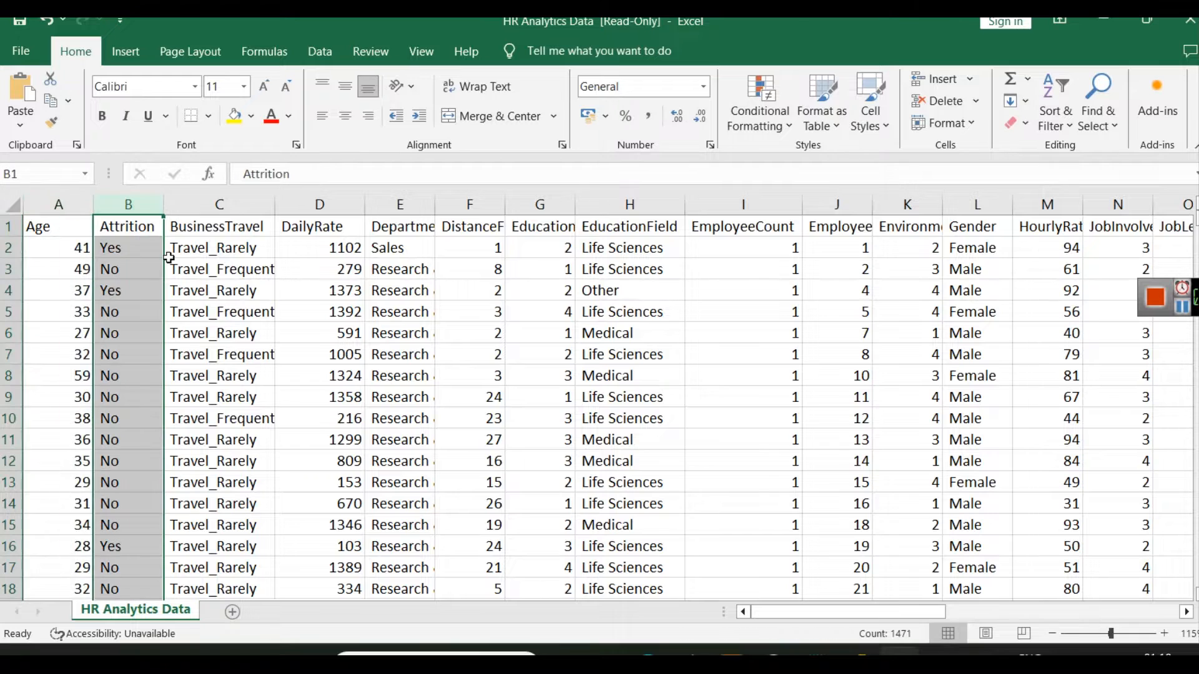
{"action": "left_click", "coordinate": [214, 204]}
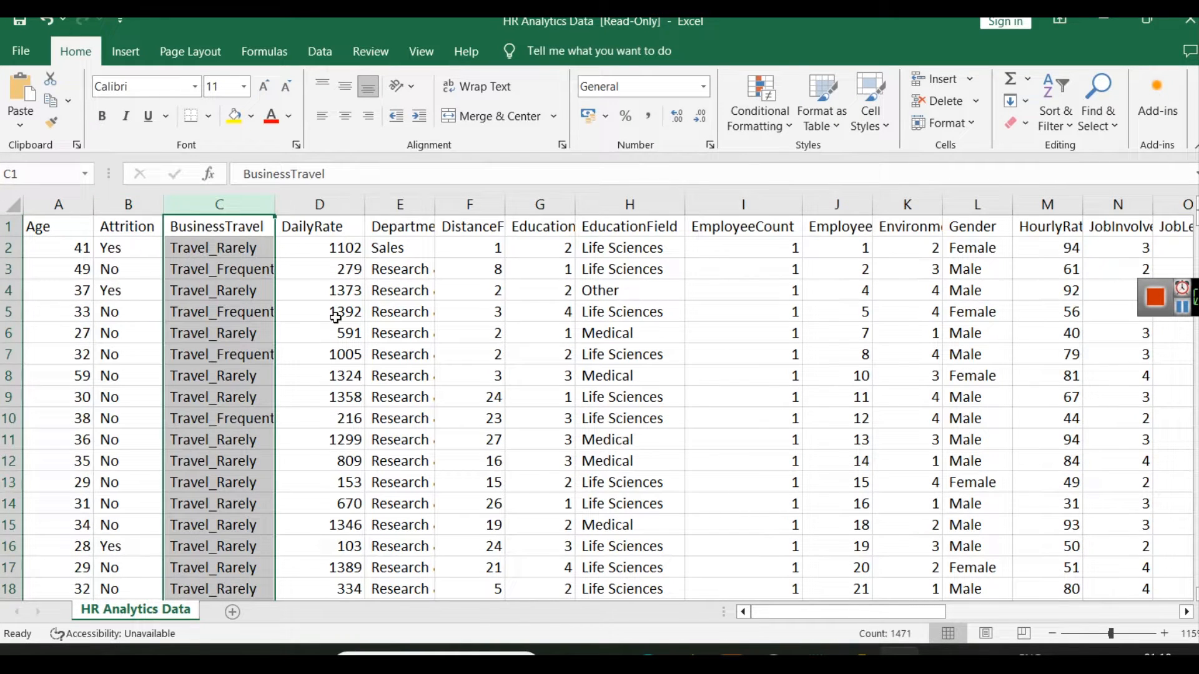
{"action": "left_click", "coordinate": [335, 206]}
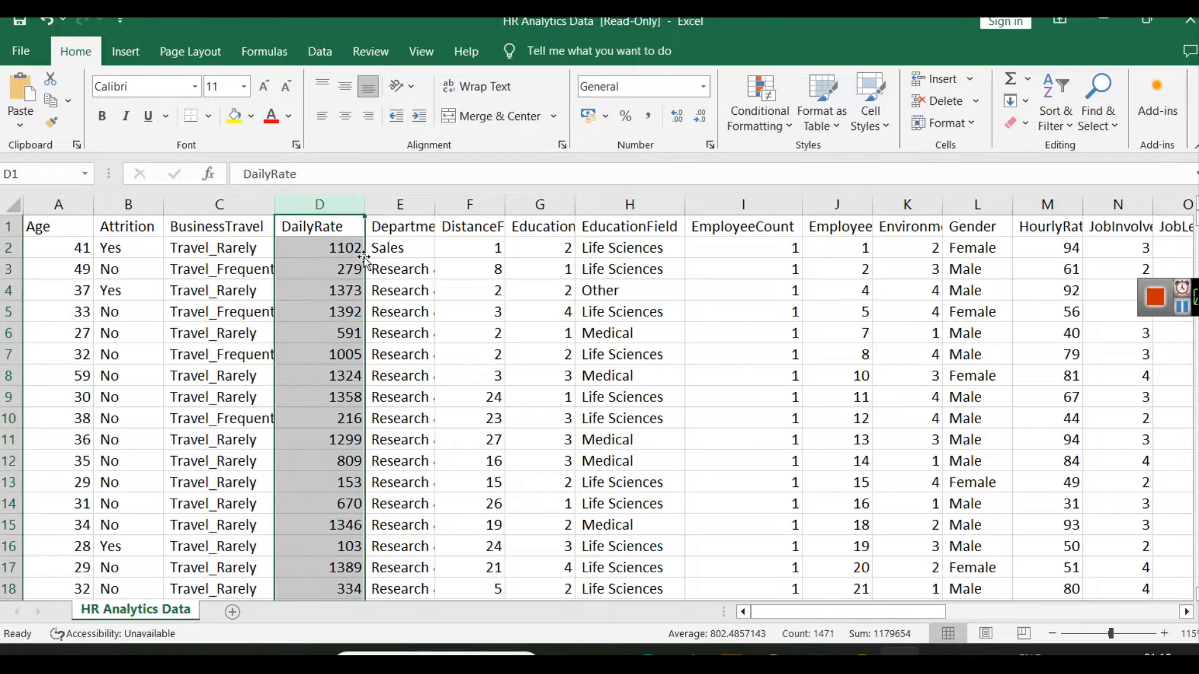
{"action": "left_click", "coordinate": [400, 207]}
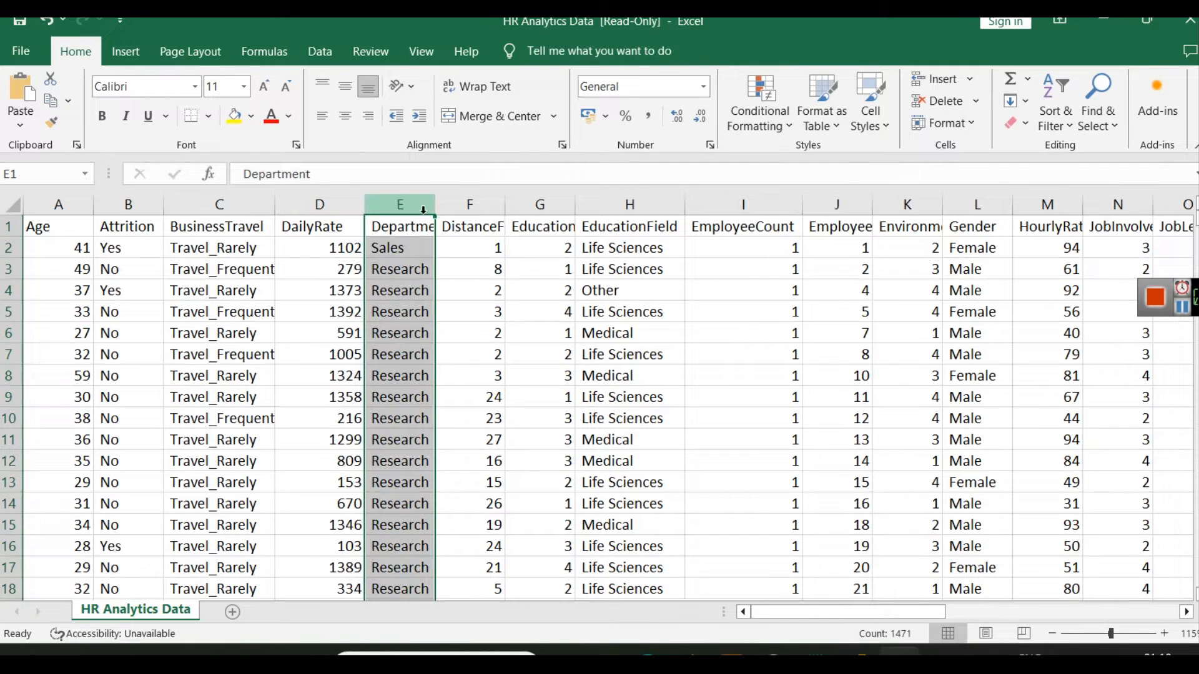
{"action": "left_click_drag", "start_coordinate": [435, 204], "coordinate": [459, 204]}
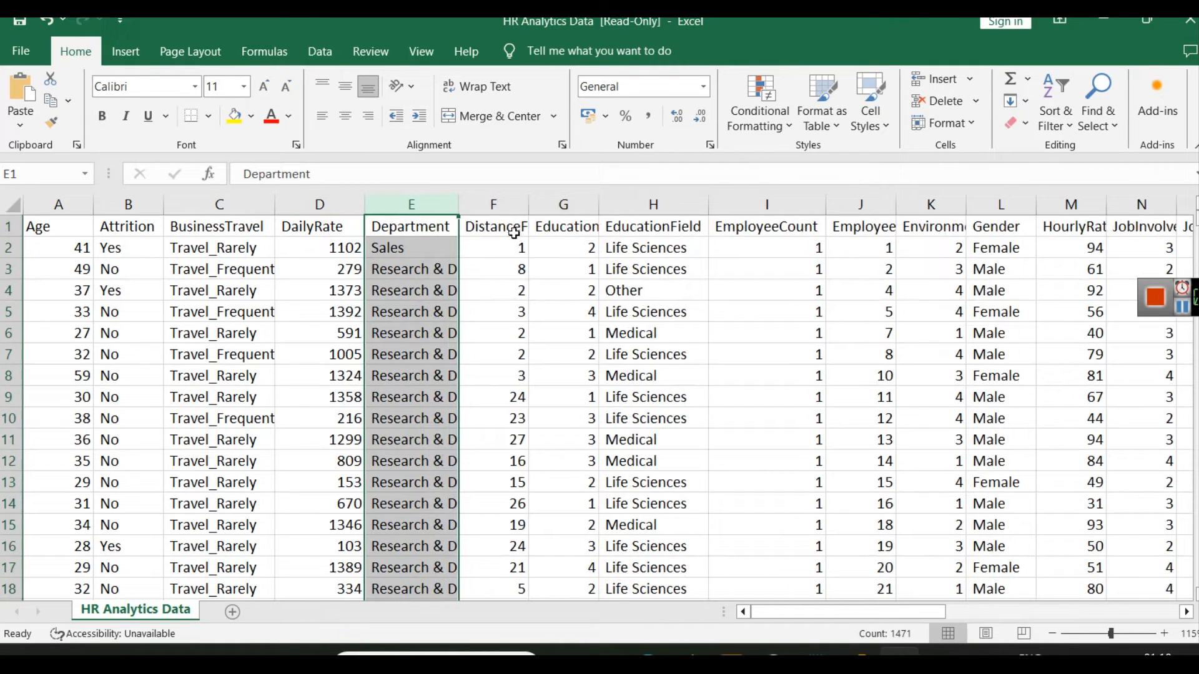
Step: Examine the DistanceFromHome, Education, EducationField and EmployeeCount columns one after another
{"action": "left_click", "coordinate": [507, 205]}
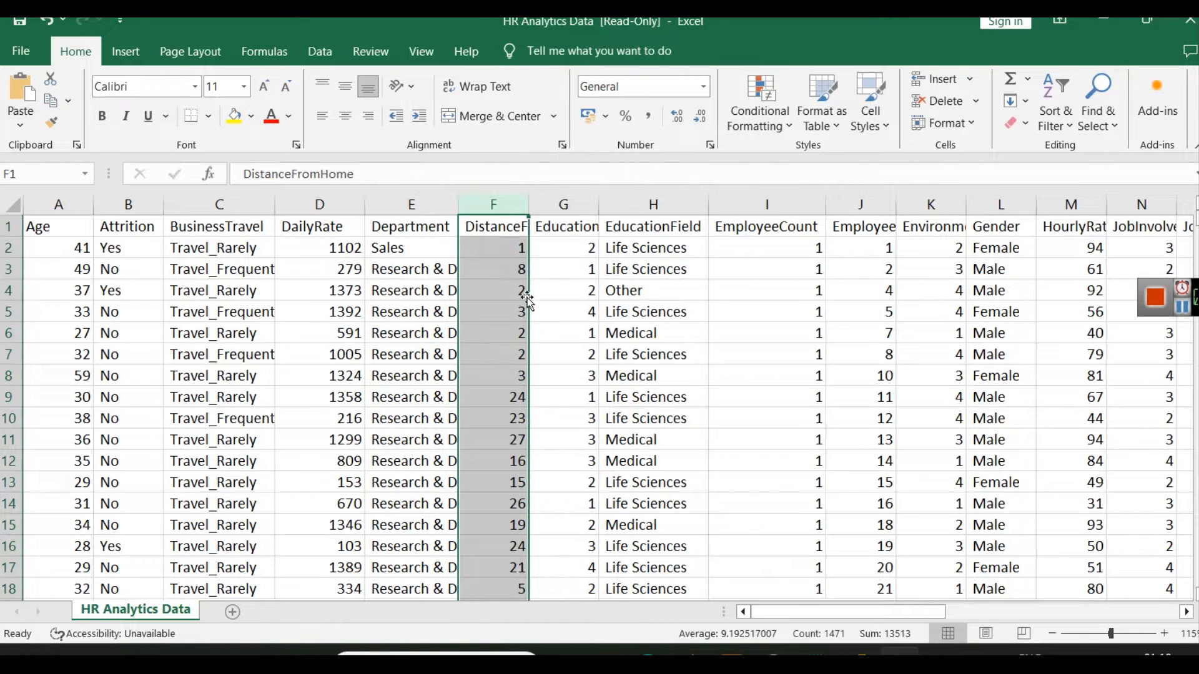
{"action": "left_click", "coordinate": [565, 205]}
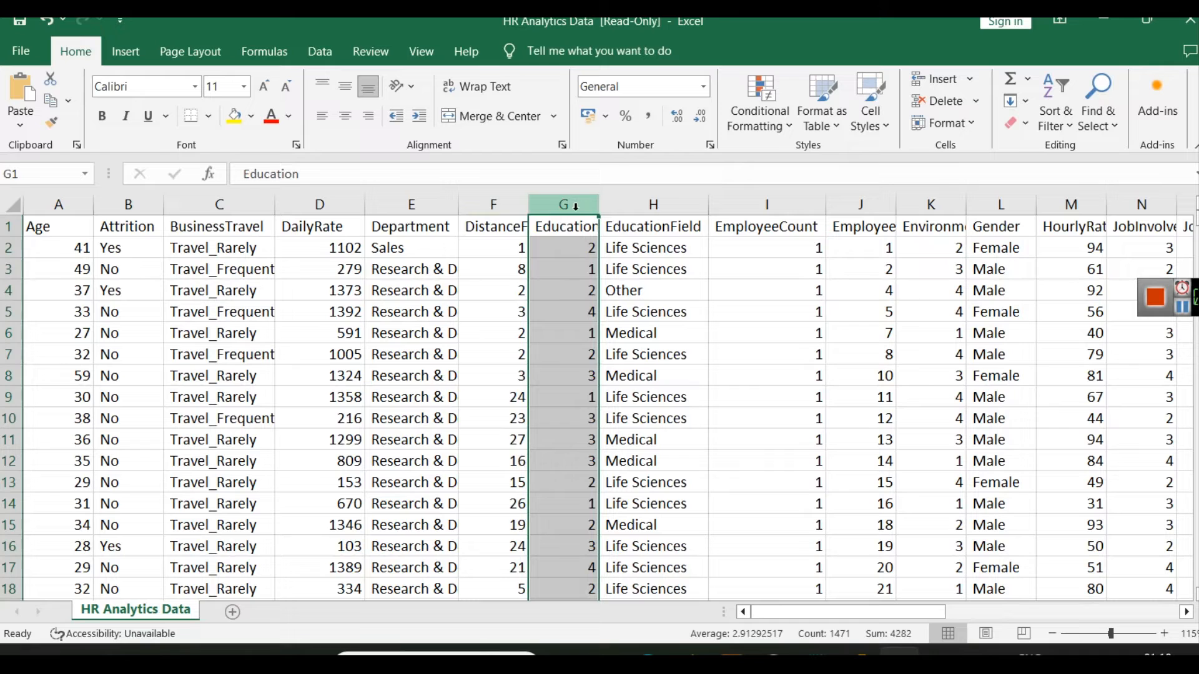
{"action": "left_click", "coordinate": [618, 204]}
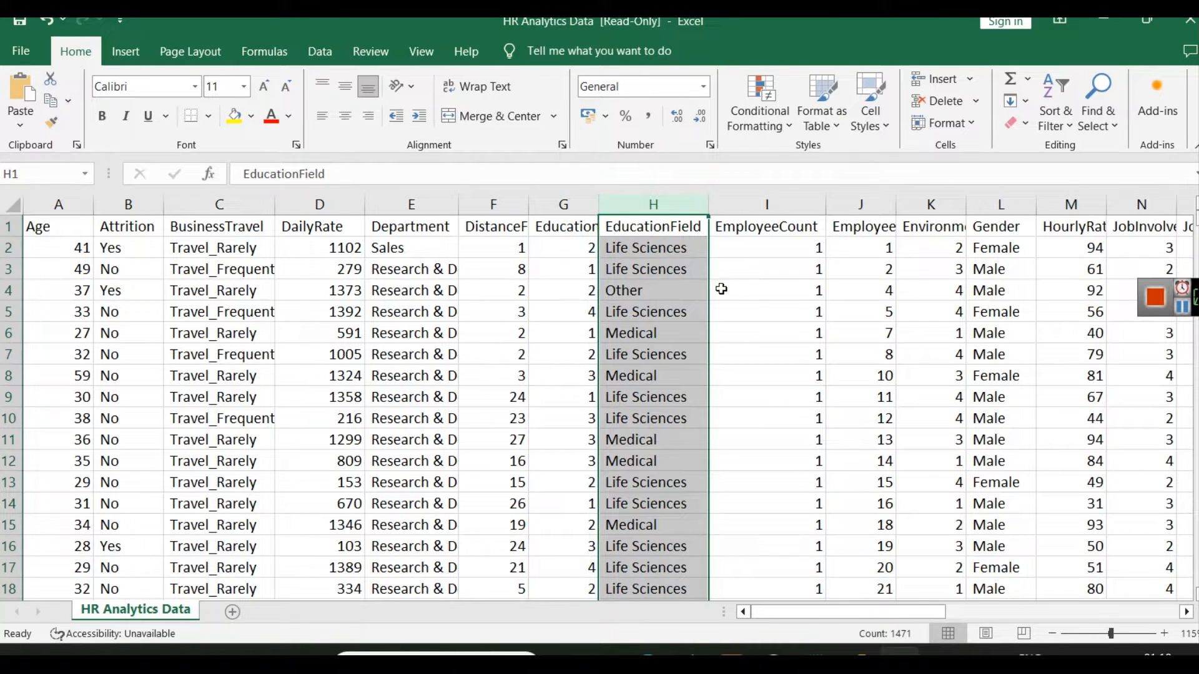
{"action": "left_click", "coordinate": [772, 199]}
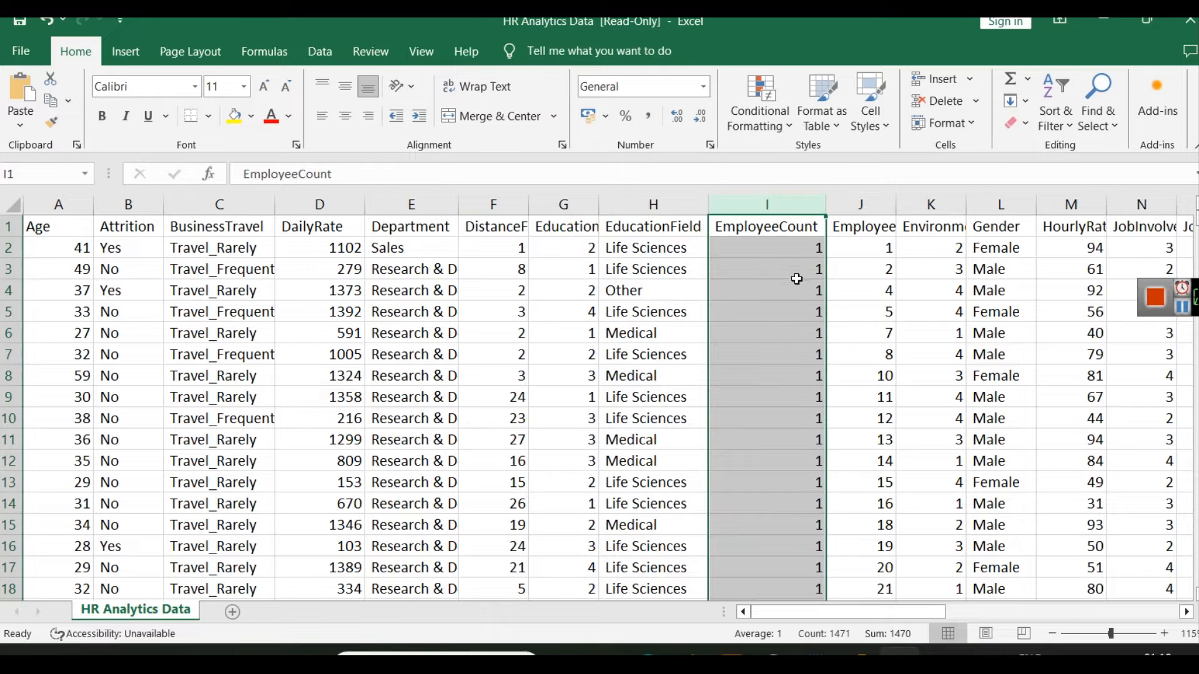
{"action": "left_click", "coordinate": [802, 249]}
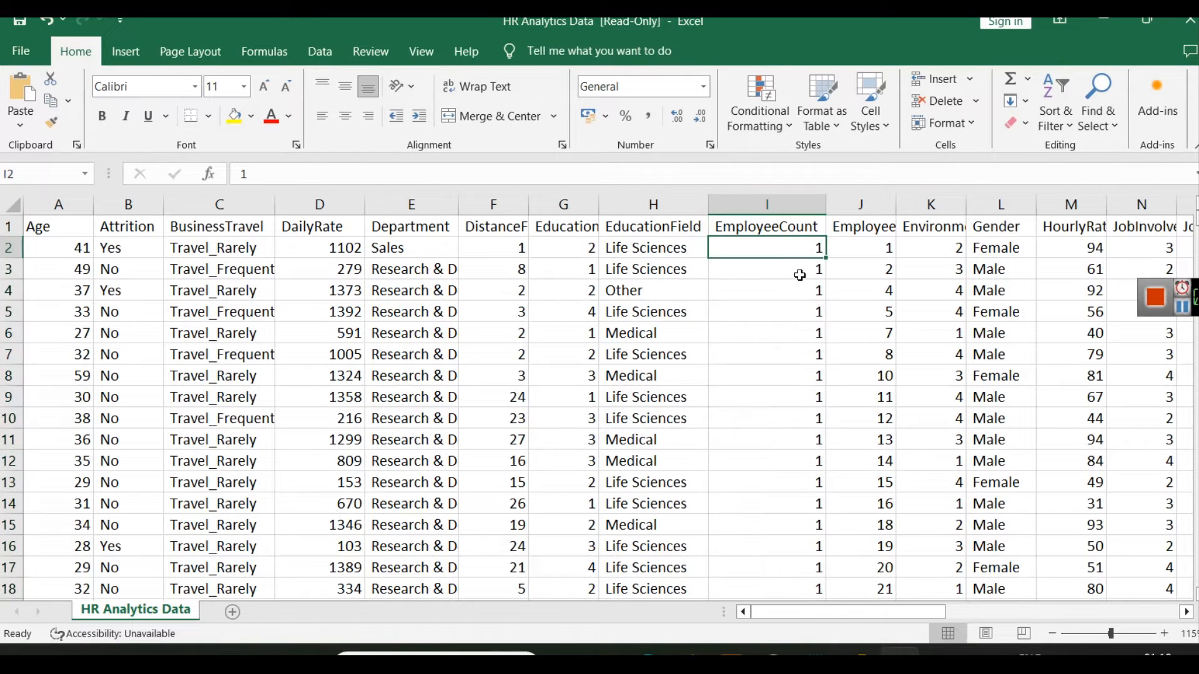
{"action": "scroll", "coordinate": [799, 274], "scroll_direction": "down", "scroll_amount": 6}
{"action": "scroll", "coordinate": [799, 277], "scroll_direction": "up", "scroll_amount": 6}
{"action": "left_click", "coordinate": [812, 208]}
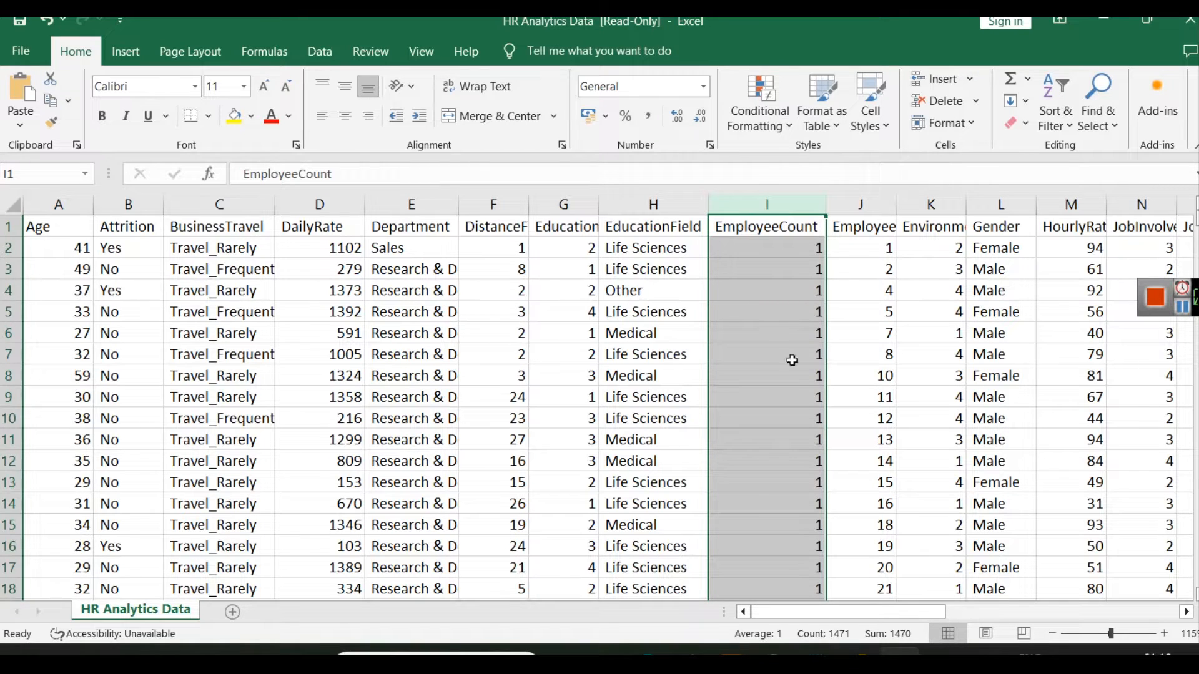
Step: Widen the EmployeeNumber column and compare its values down the rows with the EmployeeCount column
{"action": "left_click_drag", "start_coordinate": [896, 205], "coordinate": [931, 205]}
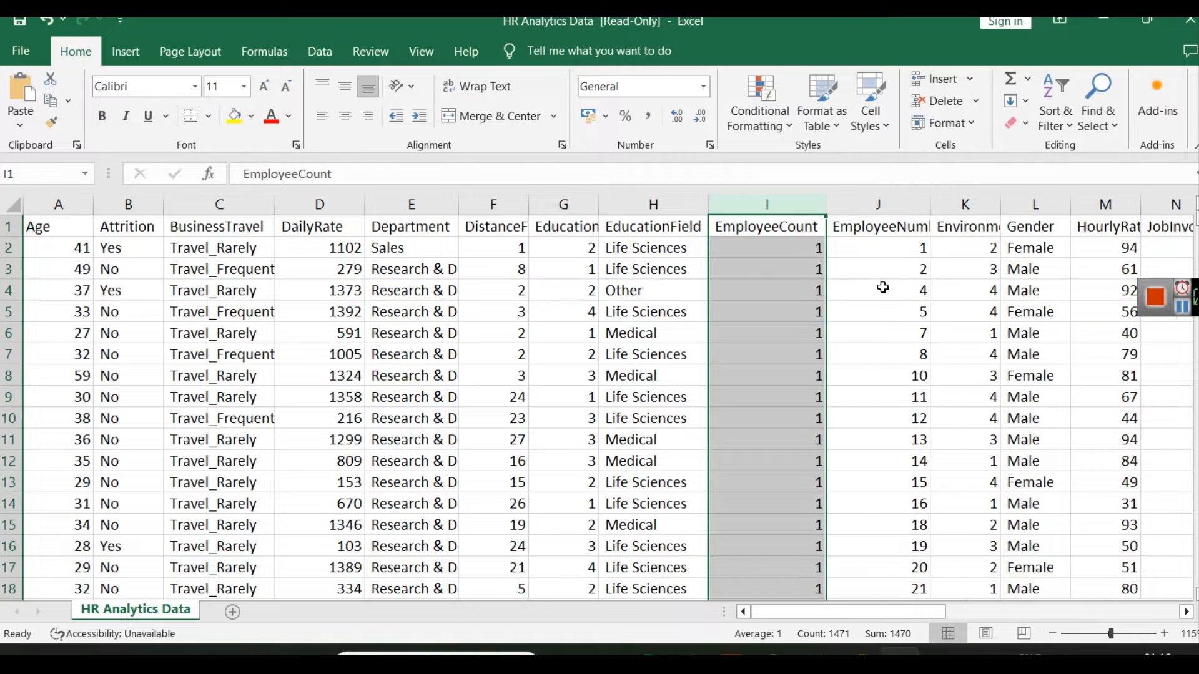
{"action": "left_click", "coordinate": [877, 202]}
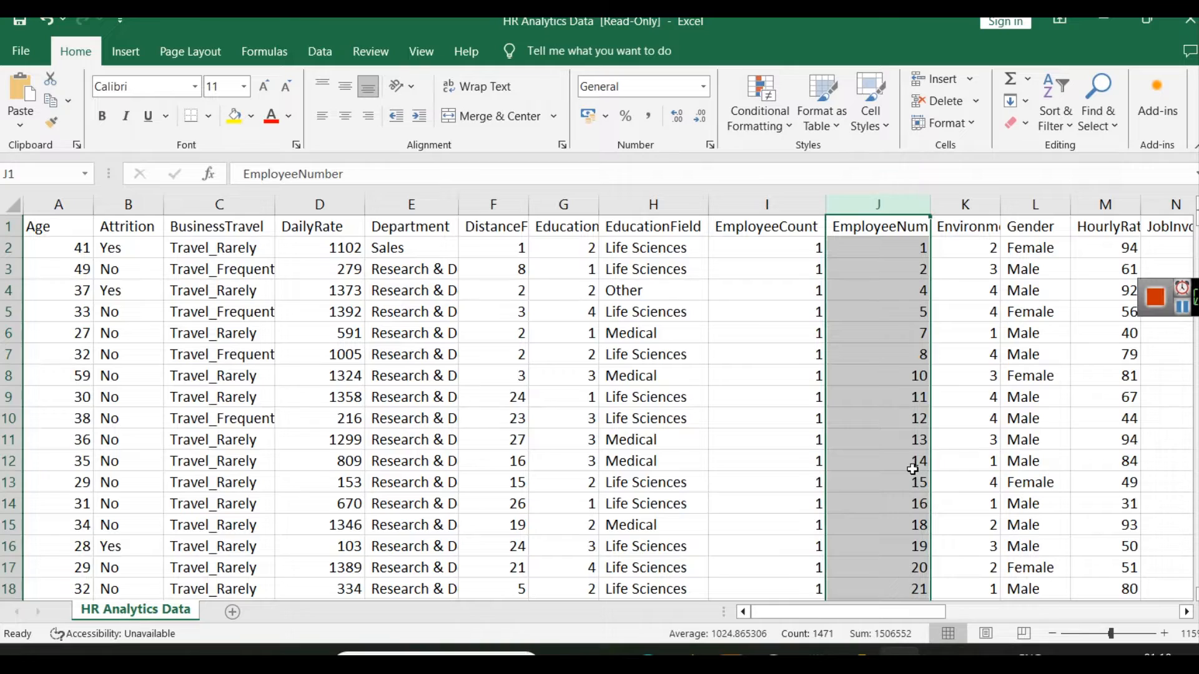
{"action": "scroll", "coordinate": [912, 469], "scroll_direction": "down", "scroll_amount": 17}
{"action": "scroll", "coordinate": [903, 441], "scroll_direction": "up", "scroll_amount": 6}
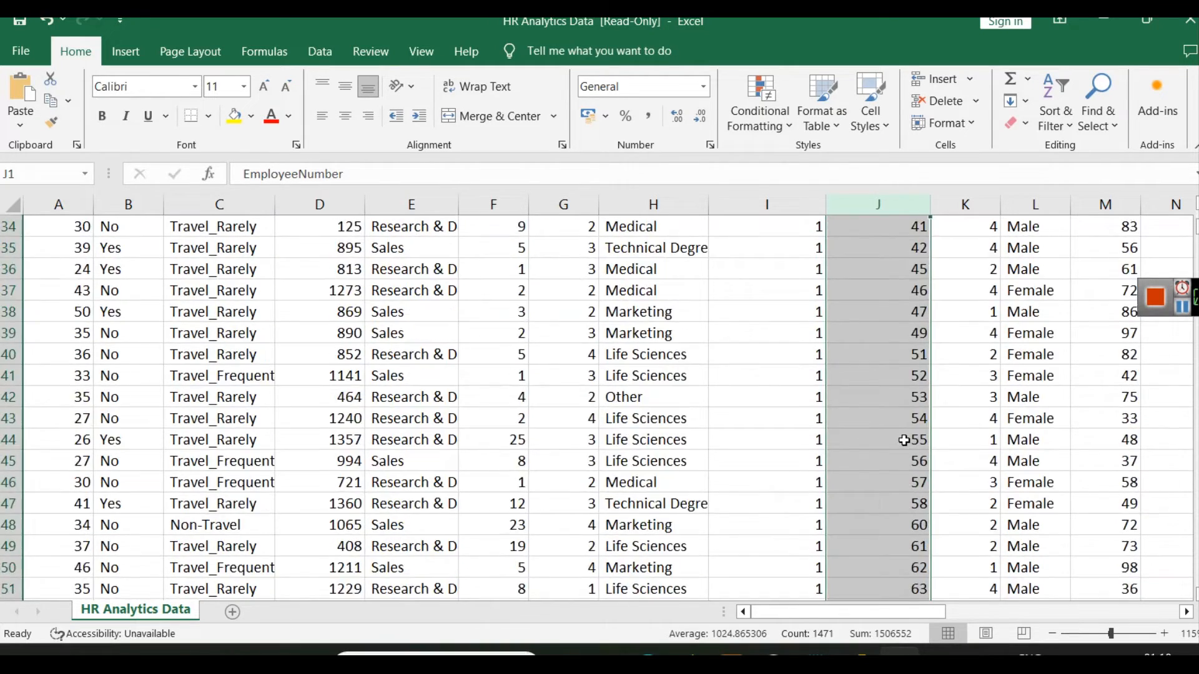
{"action": "scroll", "coordinate": [903, 440], "scroll_direction": "up", "scroll_amount": 11}
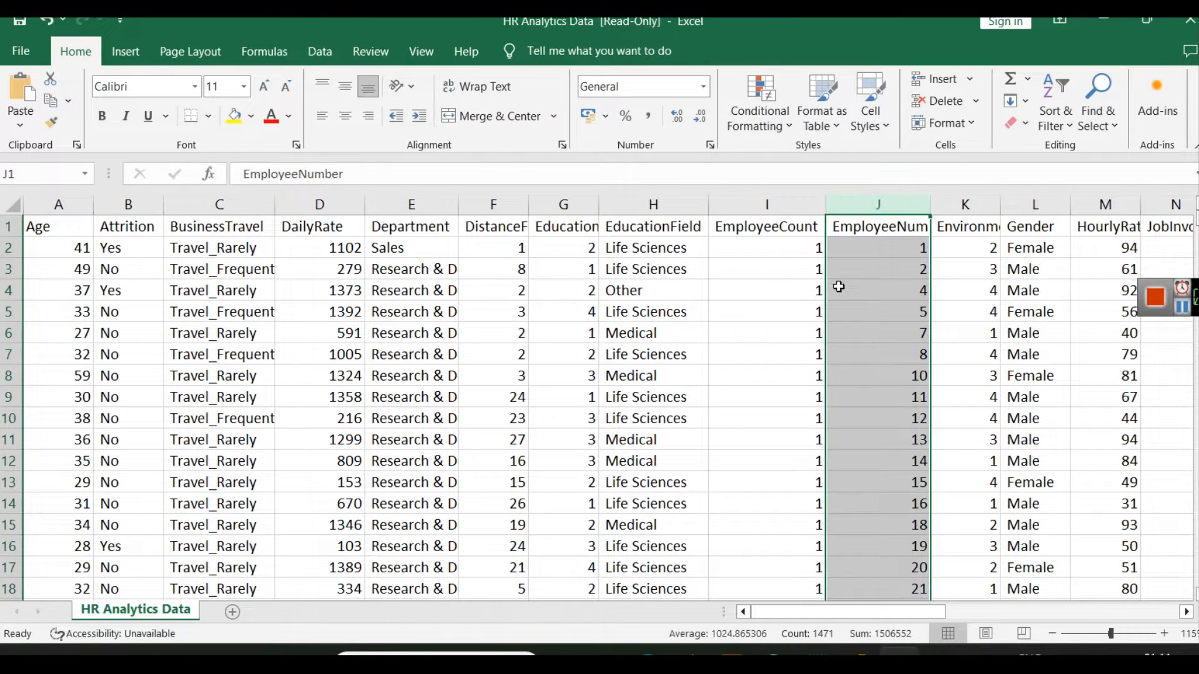
{"action": "left_click", "coordinate": [789, 206]}
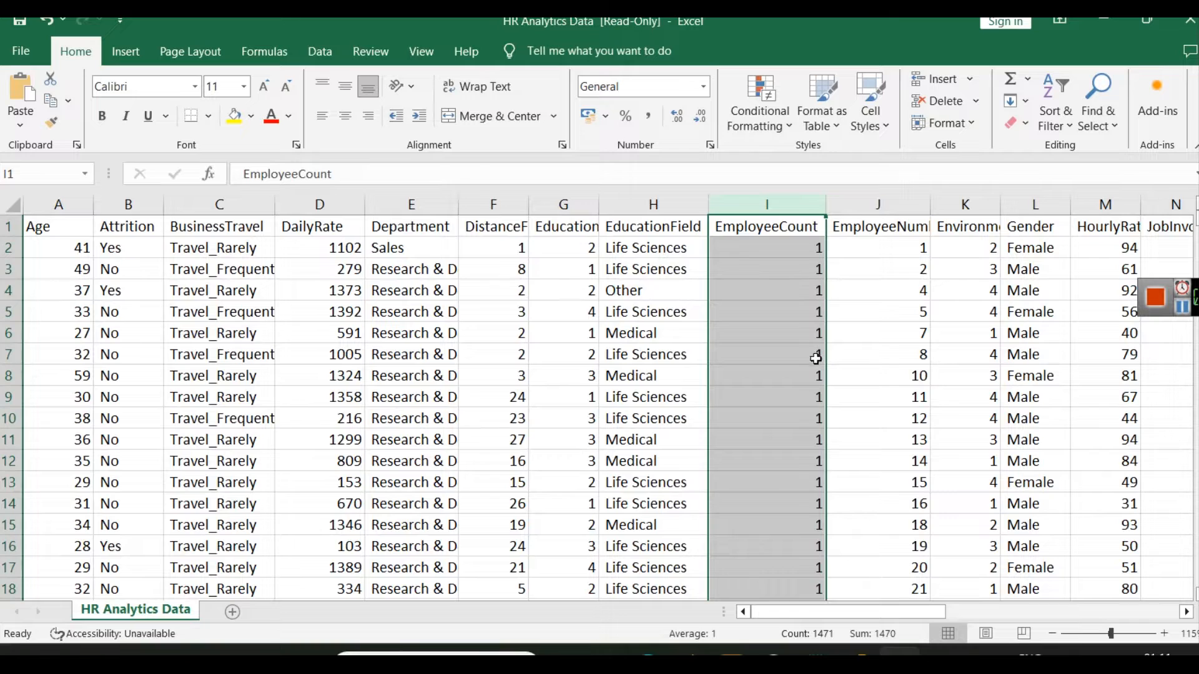
{"action": "left_click", "coordinate": [884, 355]}
Step: Examine the EnvironmentSatisfaction, Gender, HourlyRate, JobInvolvement and JobLevel columns in turn
{"action": "left_click", "coordinate": [967, 203]}
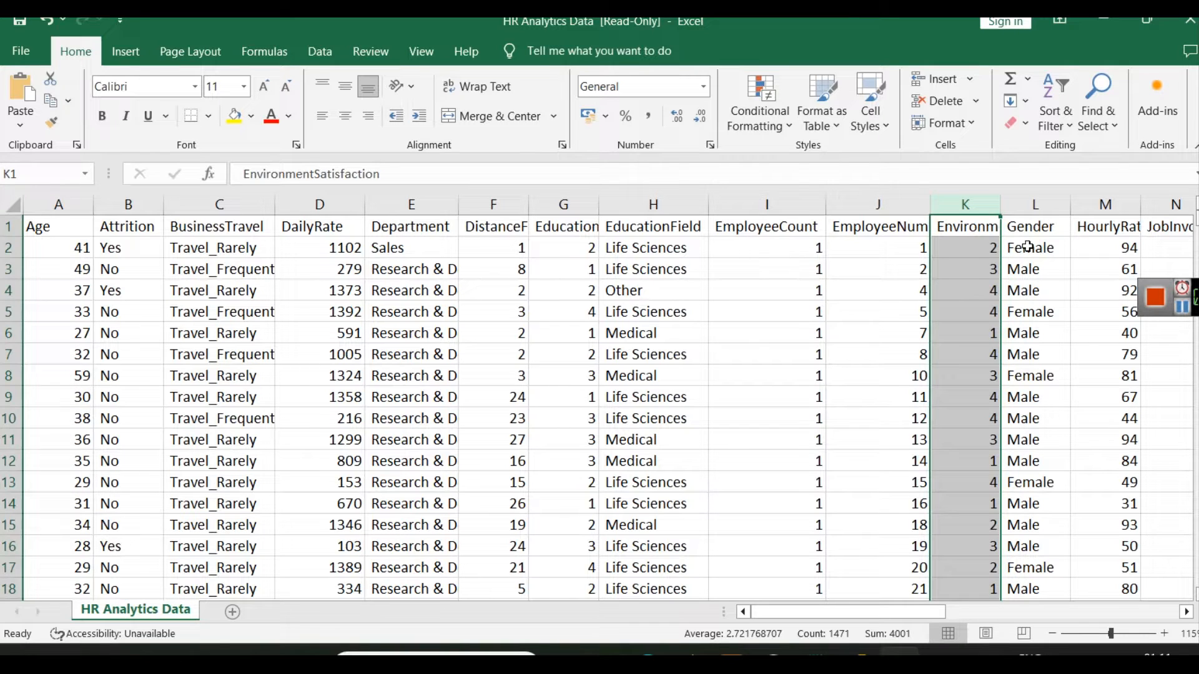
{"action": "left_click", "coordinate": [1031, 205]}
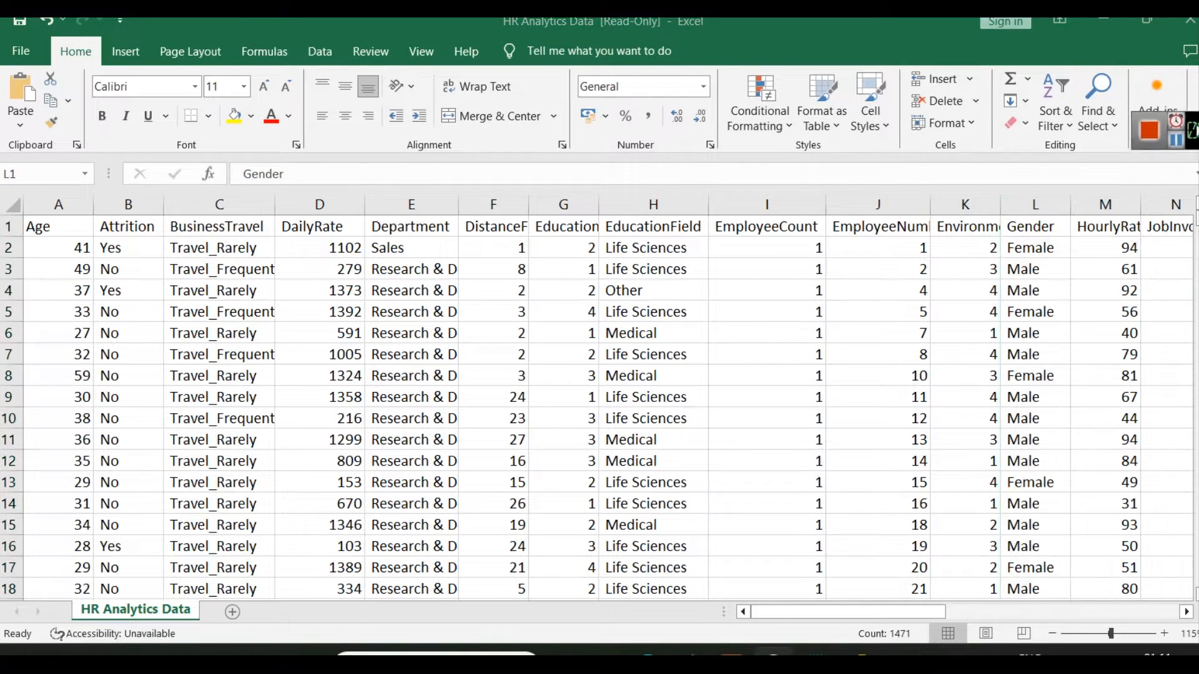
{"action": "left_click", "coordinate": [1106, 201]}
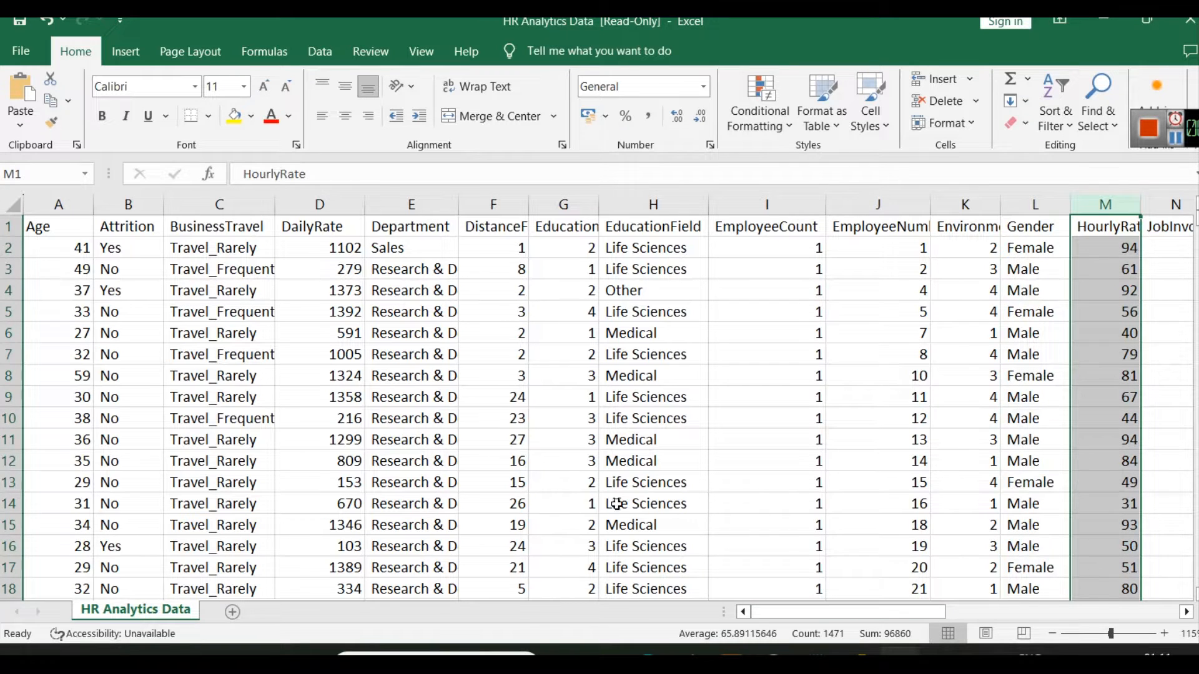
{"action": "left_click_drag", "start_coordinate": [932, 612], "coordinate": [980, 611]}
{"action": "left_click", "coordinate": [757, 204]}
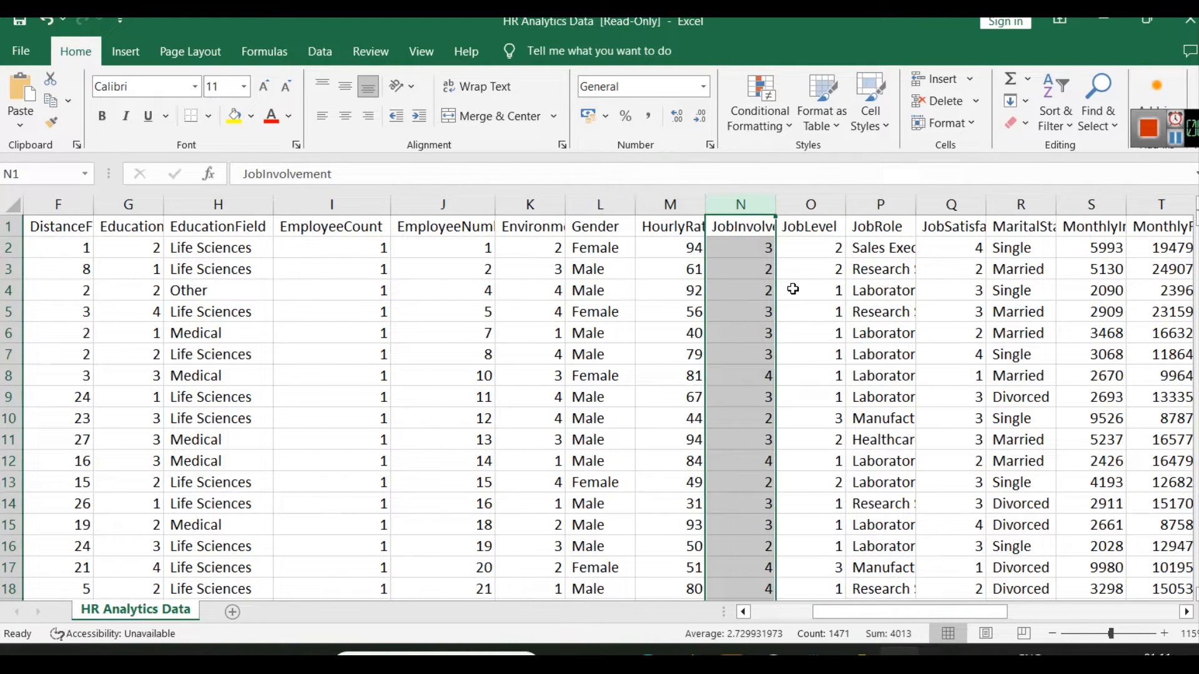
{"action": "left_click", "coordinate": [838, 205]}
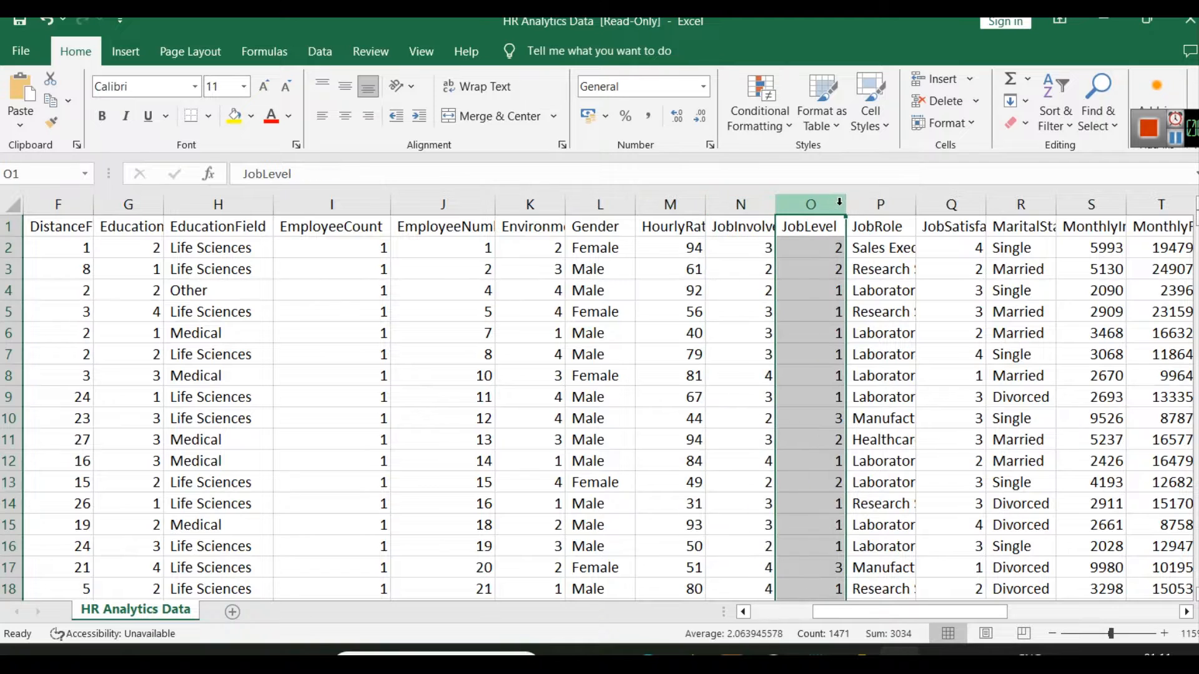
Step: Widen the JobRole column to make the role titles readable and inspect individual entries in it
{"action": "left_click", "coordinate": [877, 206]}
{"action": "left_click_drag", "start_coordinate": [916, 205], "coordinate": [985, 206]}
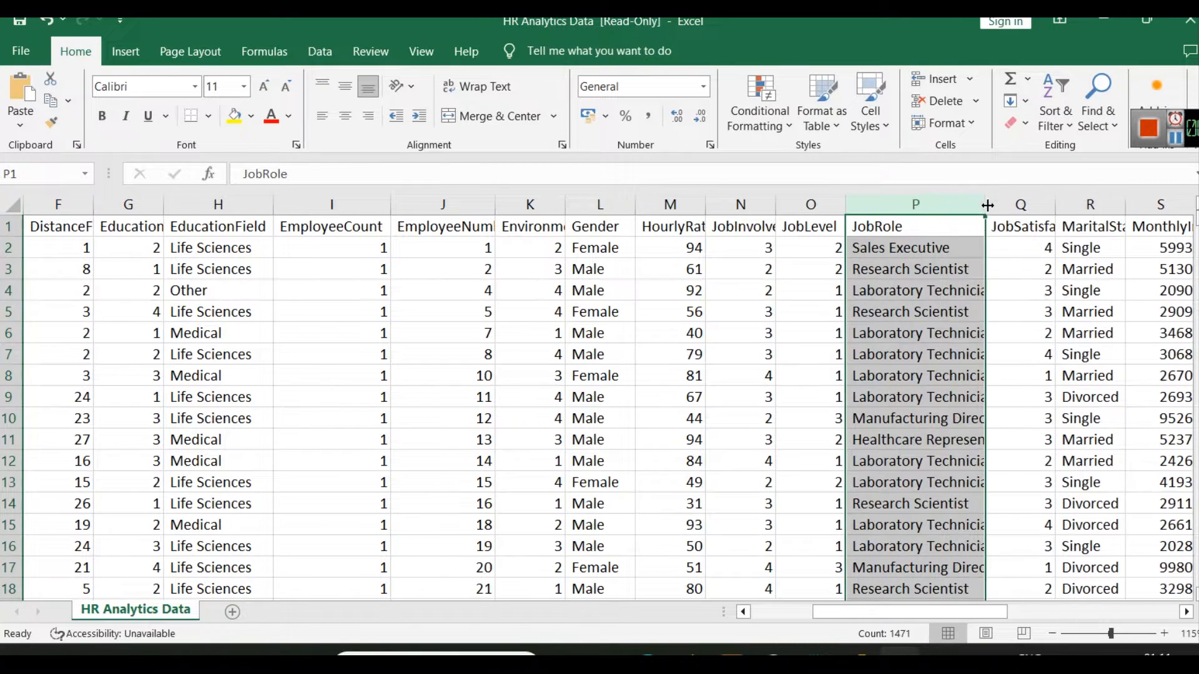
{"action": "left_click", "coordinate": [933, 240]}
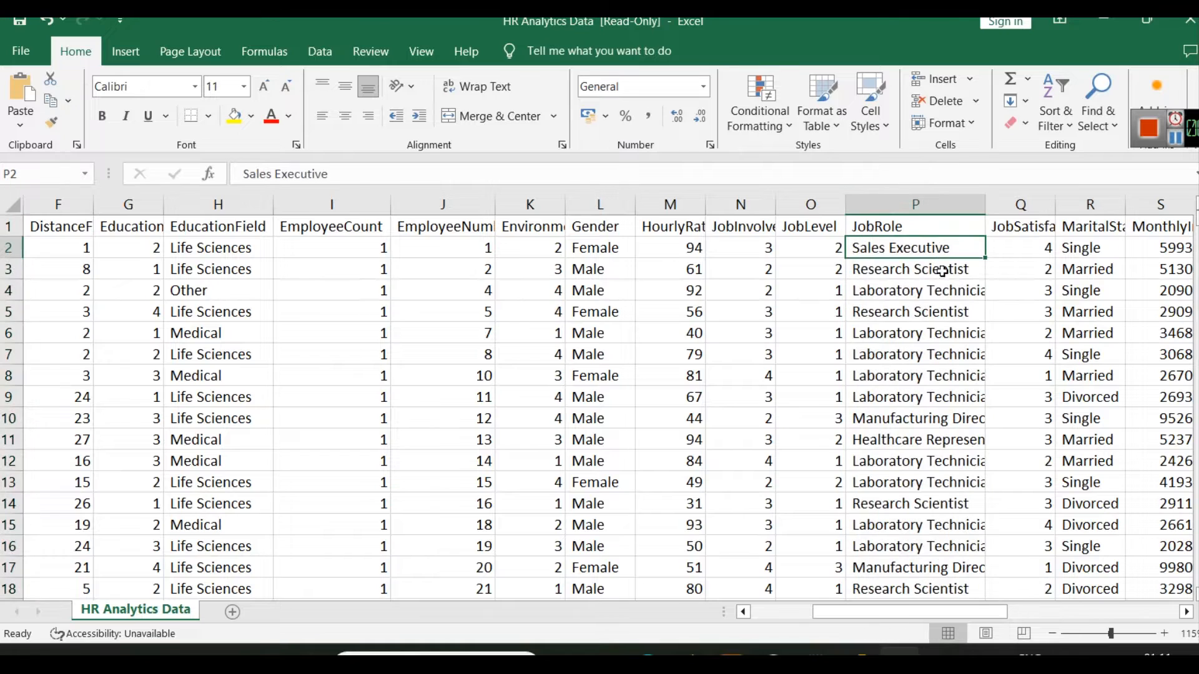
{"action": "left_click", "coordinate": [918, 296]}
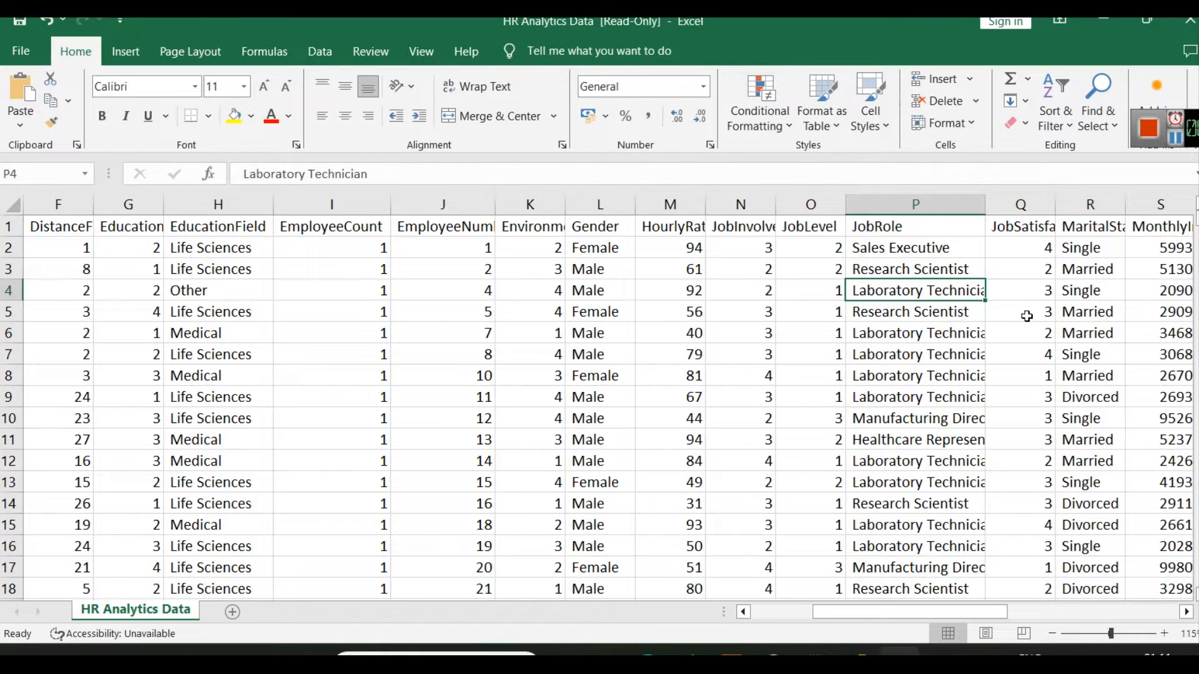
Step: Check the JobSatisfaction column and widen the MaritalStatus column to show its full heading
{"action": "left_click", "coordinate": [1022, 204]}
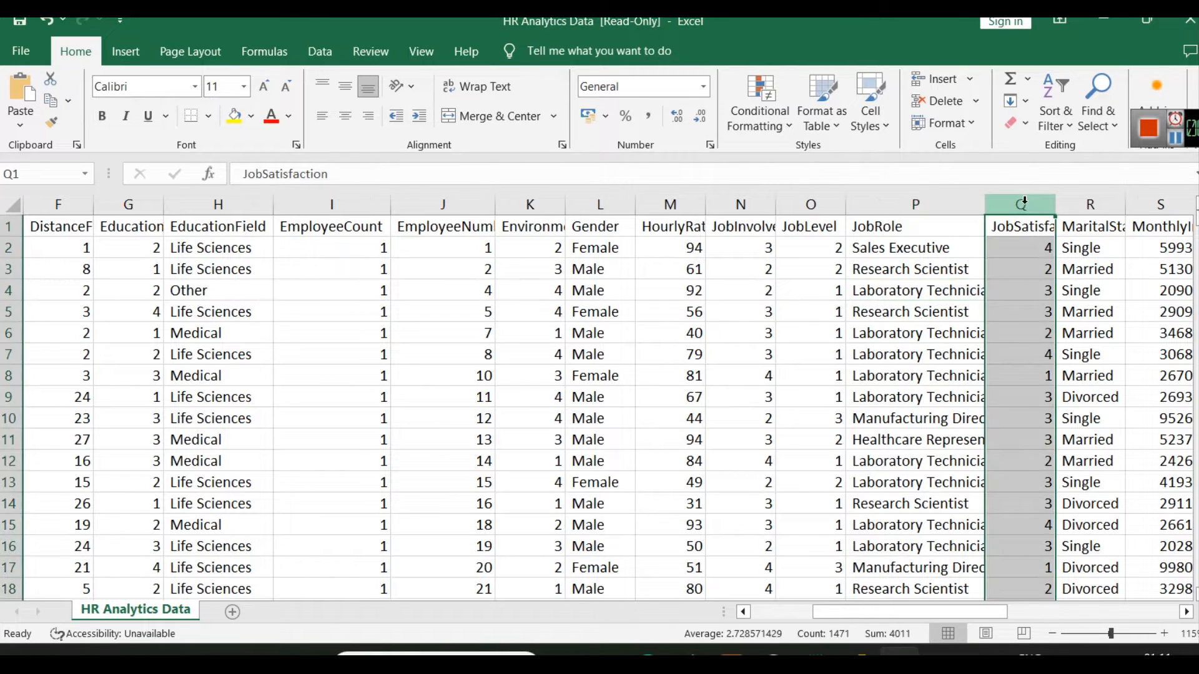
{"action": "left_click_drag", "start_coordinate": [978, 612], "coordinate": [1027, 614]}
{"action": "left_click", "coordinate": [734, 205]}
{"action": "left_click_drag", "start_coordinate": [758, 204], "coordinate": [787, 204]}
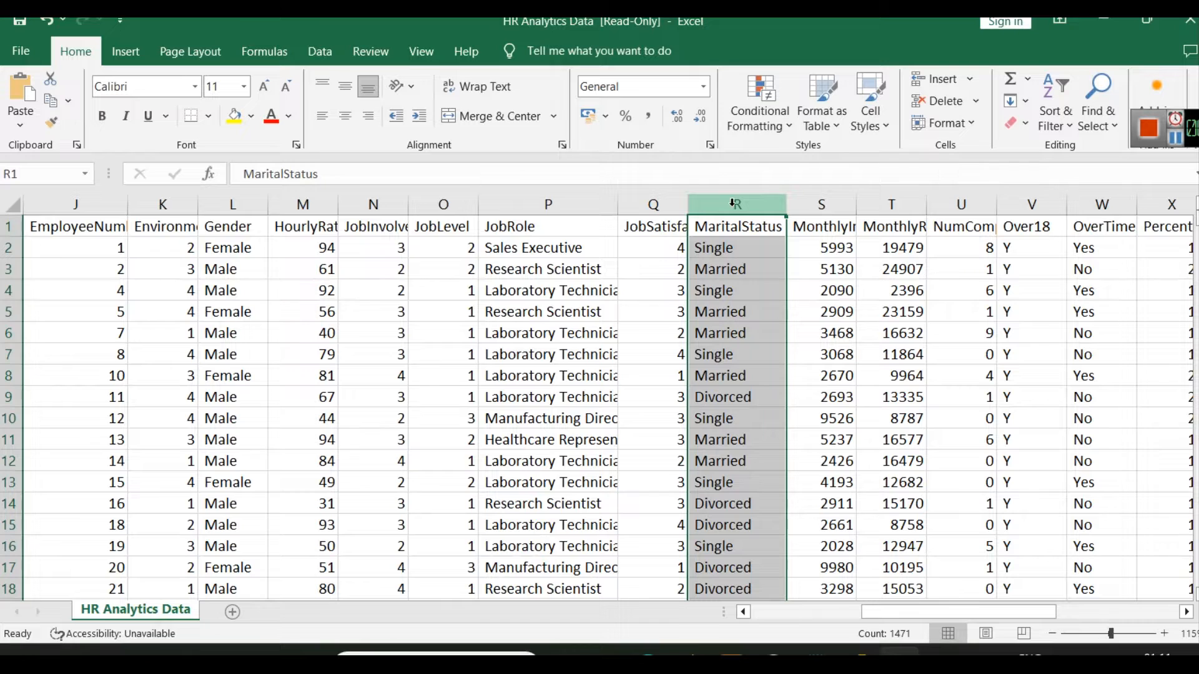
Step: Examine the MonthlyIncome, MonthlyRate, NumCompaniesWorked and Over18 columns, checking the Over18 entries further down the rows
{"action": "left_click", "coordinate": [825, 204]}
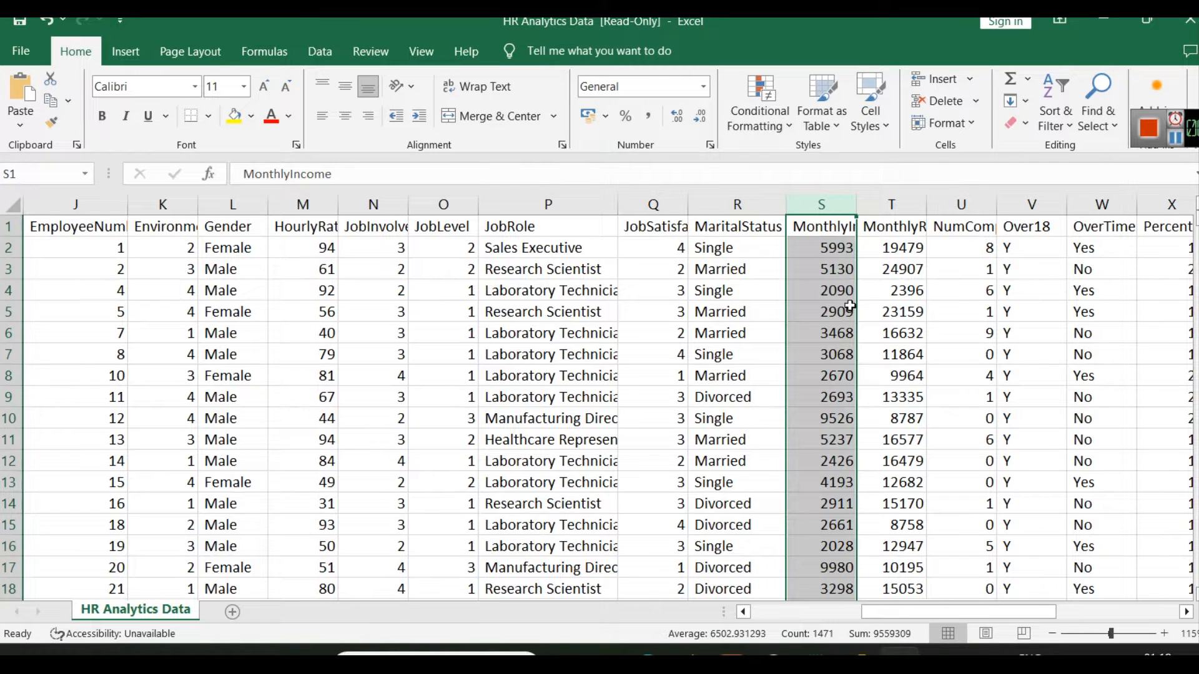
{"action": "left_click", "coordinate": [889, 205]}
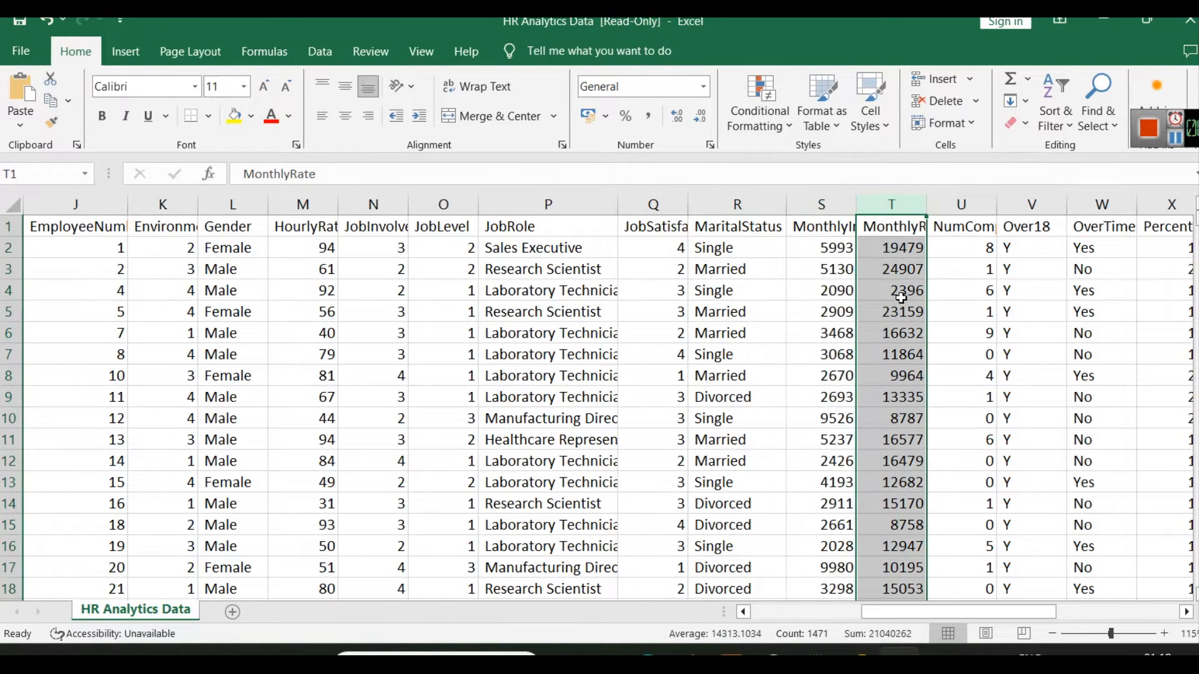
{"action": "left_click_drag", "start_coordinate": [980, 613], "coordinate": [1041, 612]}
{"action": "left_click", "coordinate": [576, 204]}
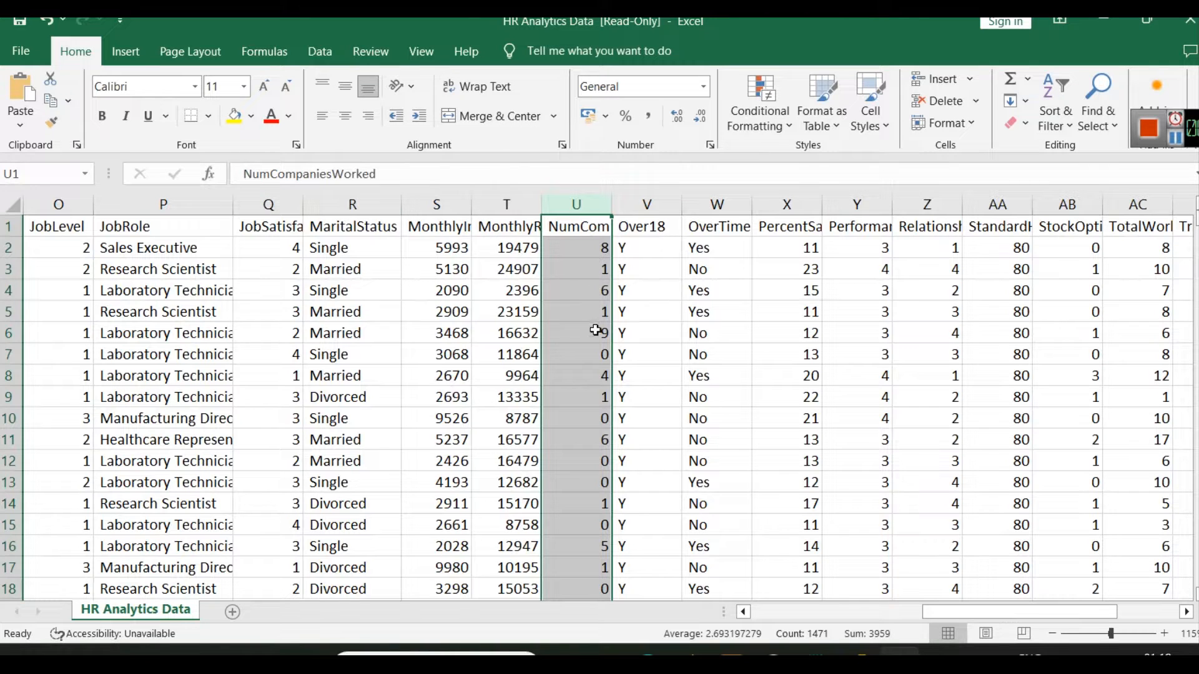
{"action": "left_click", "coordinate": [664, 204]}
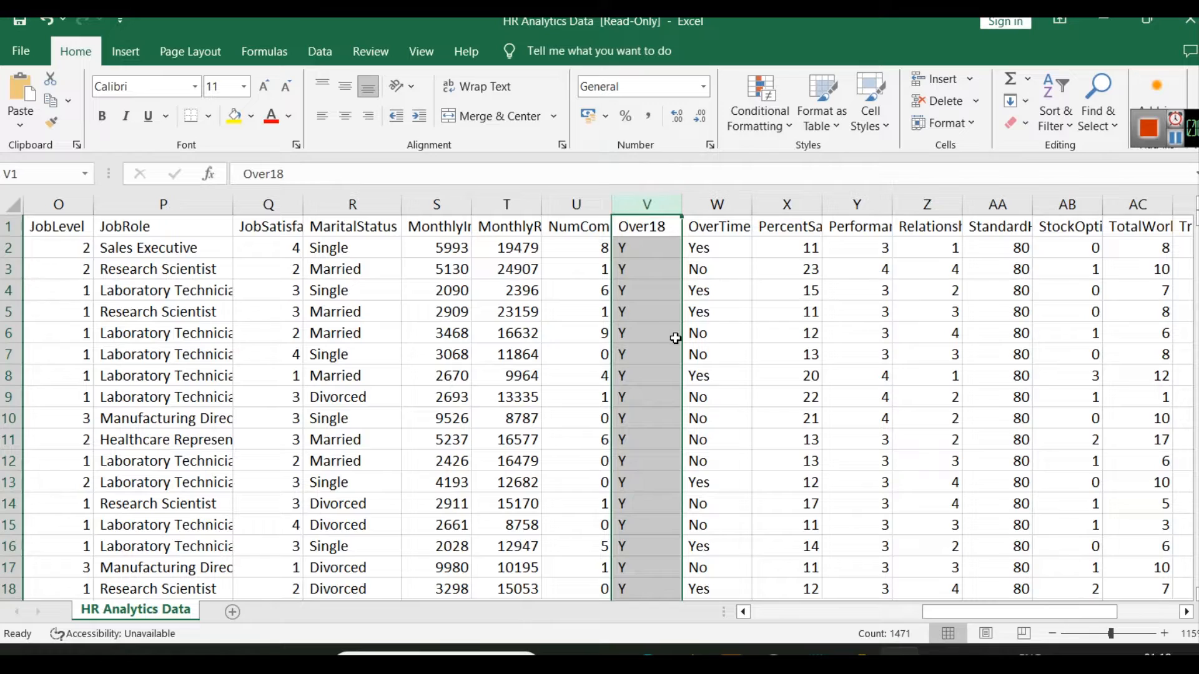
{"action": "scroll", "coordinate": [673, 344], "scroll_direction": "down", "scroll_amount": 17}
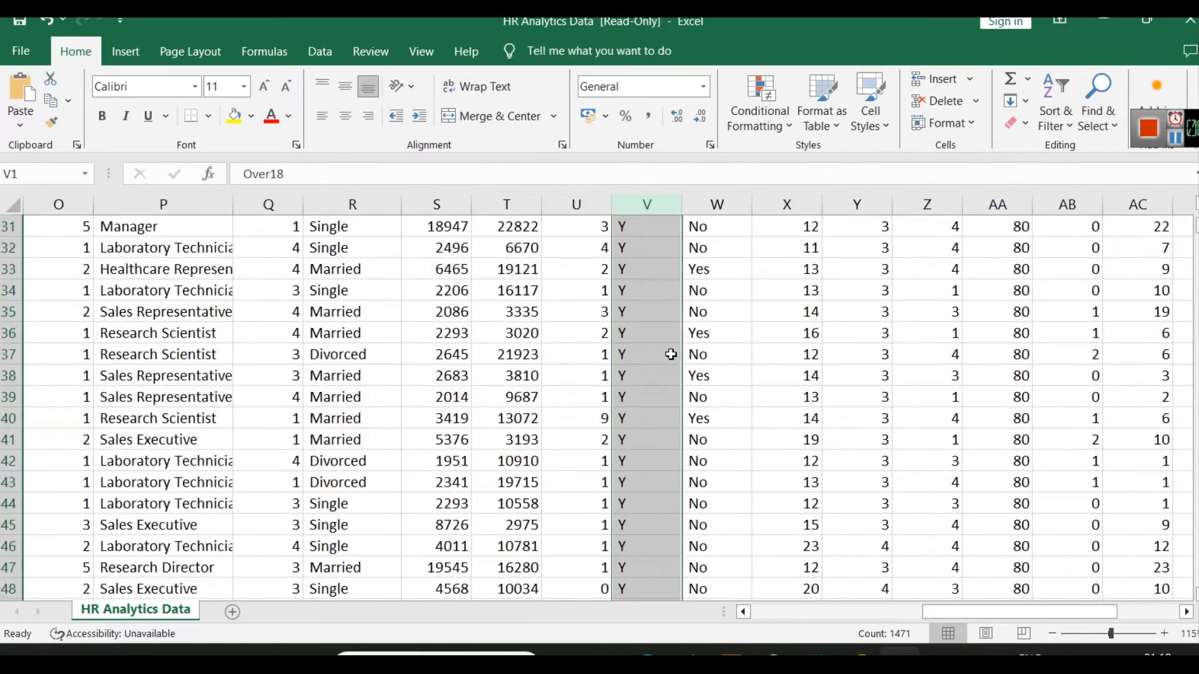
Step: Examine the OverTime, PercentSalaryHike, PerformanceRating, RelationshipSatisfaction, StandardHours and StockOptionLevel columns in turn from the first row
{"action": "scroll", "coordinate": [667, 350], "scroll_direction": "down", "scroll_amount": 16}
{"action": "left_click_drag", "start_coordinate": [1194, 247], "coordinate": [1177, 203]}
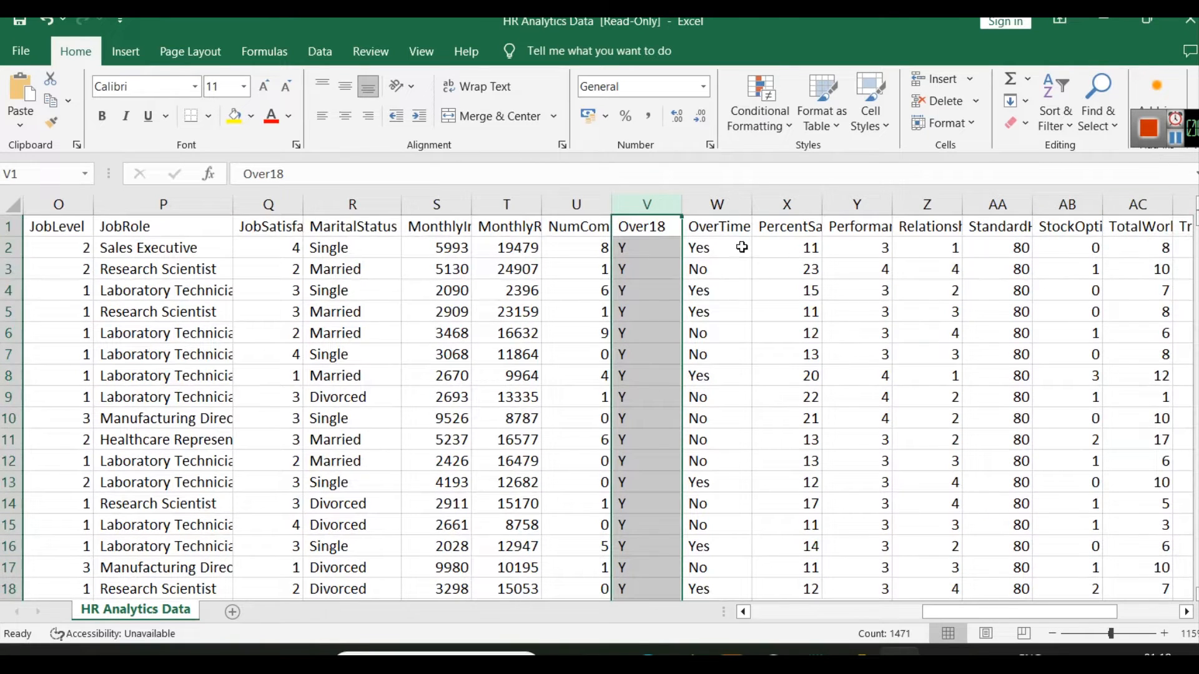
{"action": "left_click", "coordinate": [734, 202]}
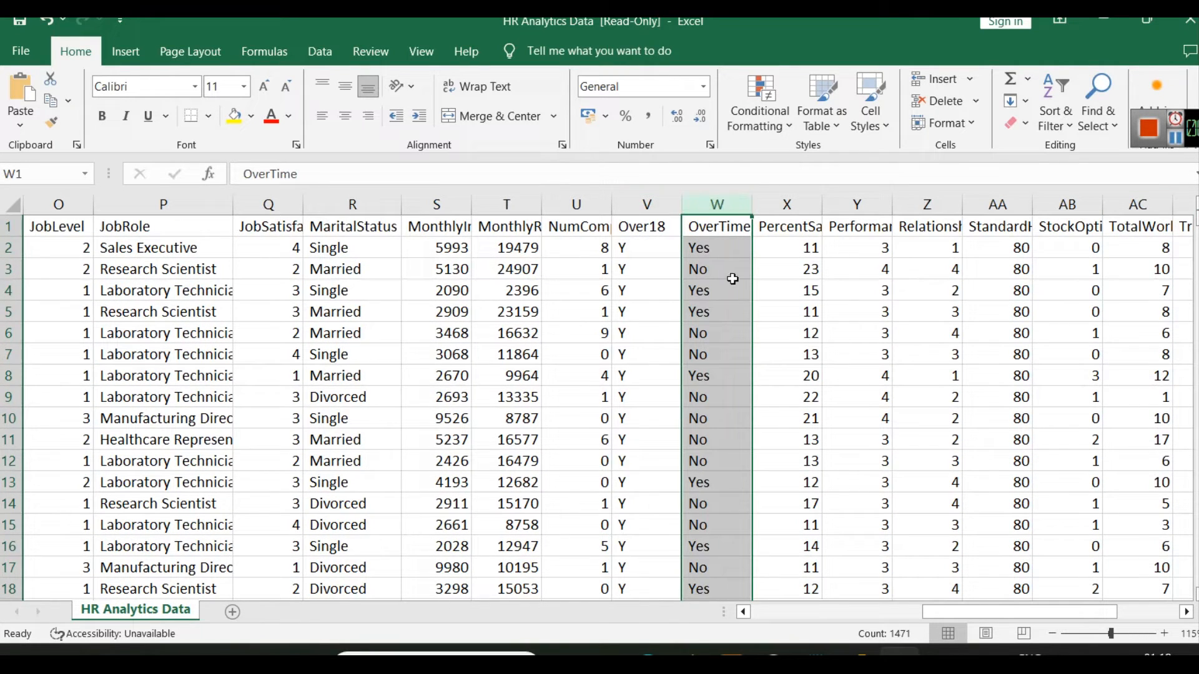
{"action": "left_click", "coordinate": [797, 204]}
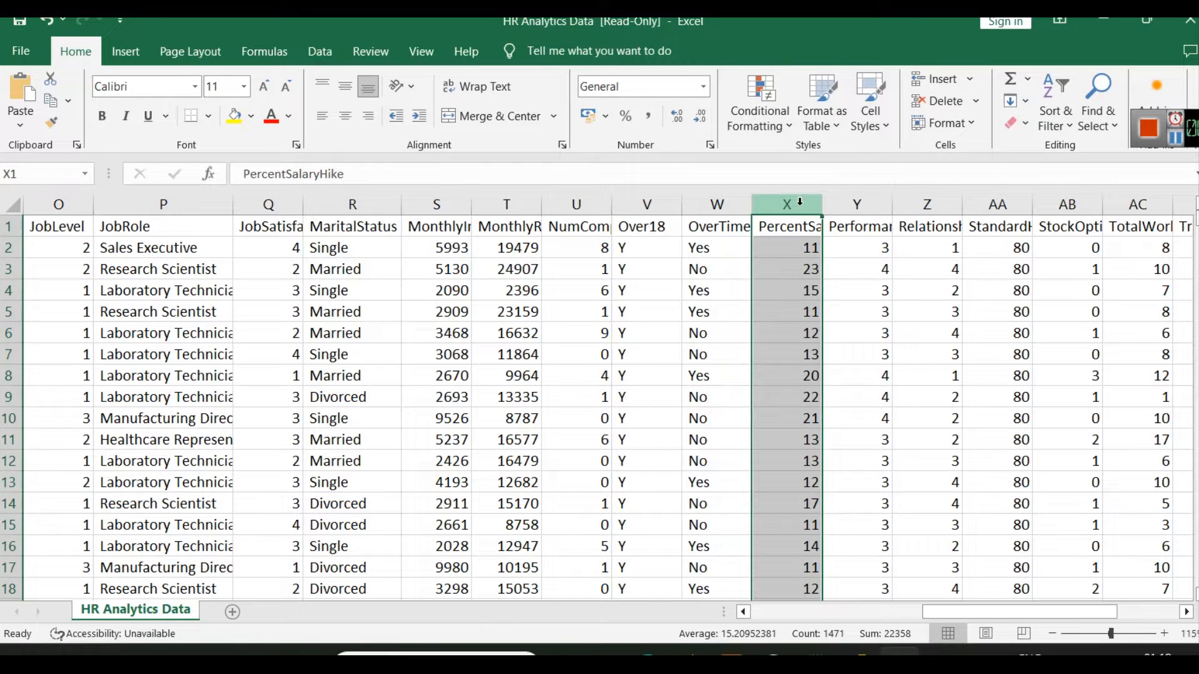
{"action": "left_click", "coordinate": [854, 204]}
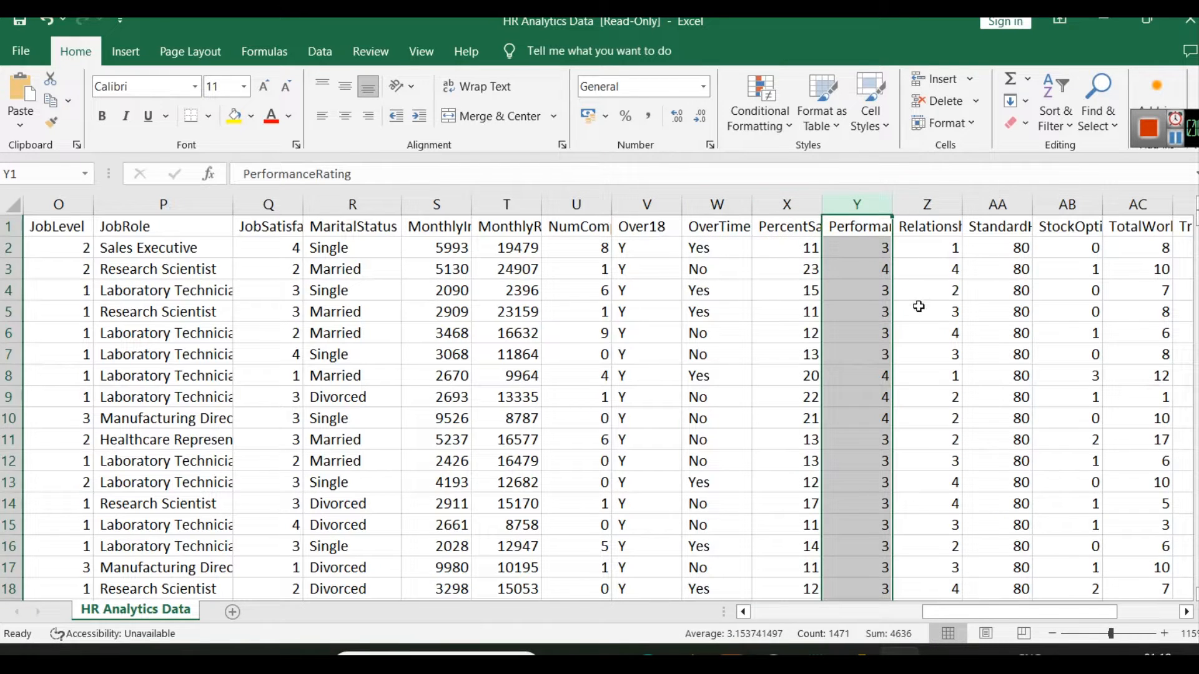
{"action": "left_click", "coordinate": [931, 204]}
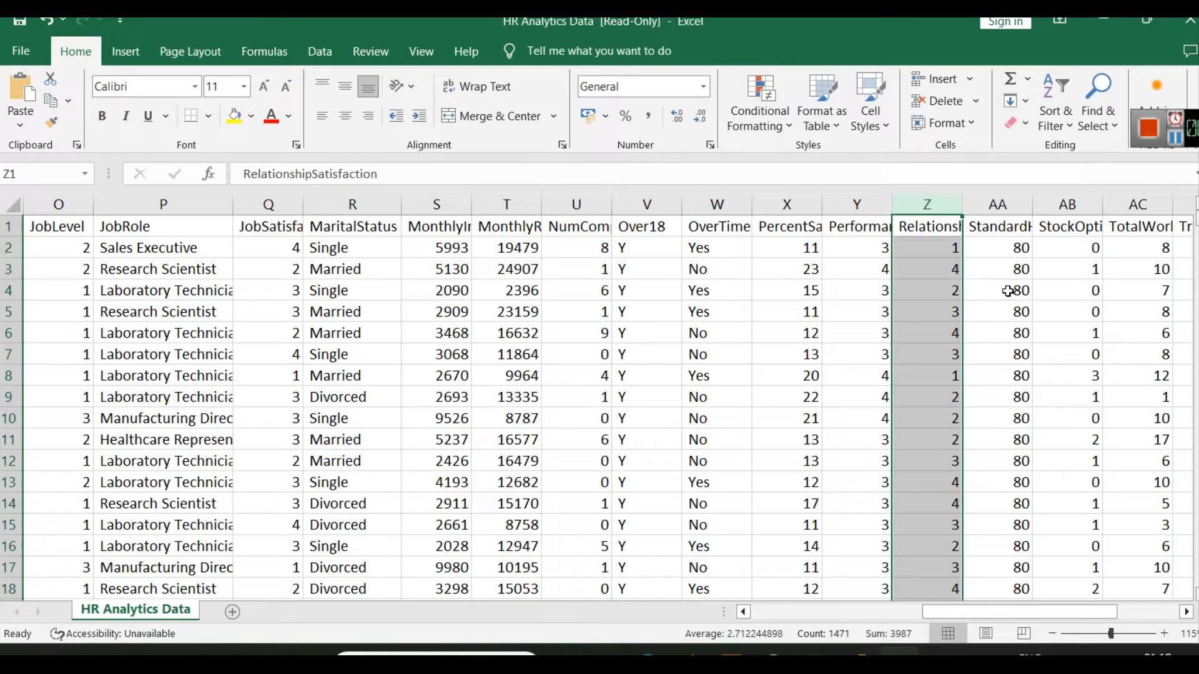
{"action": "left_click", "coordinate": [1018, 207]}
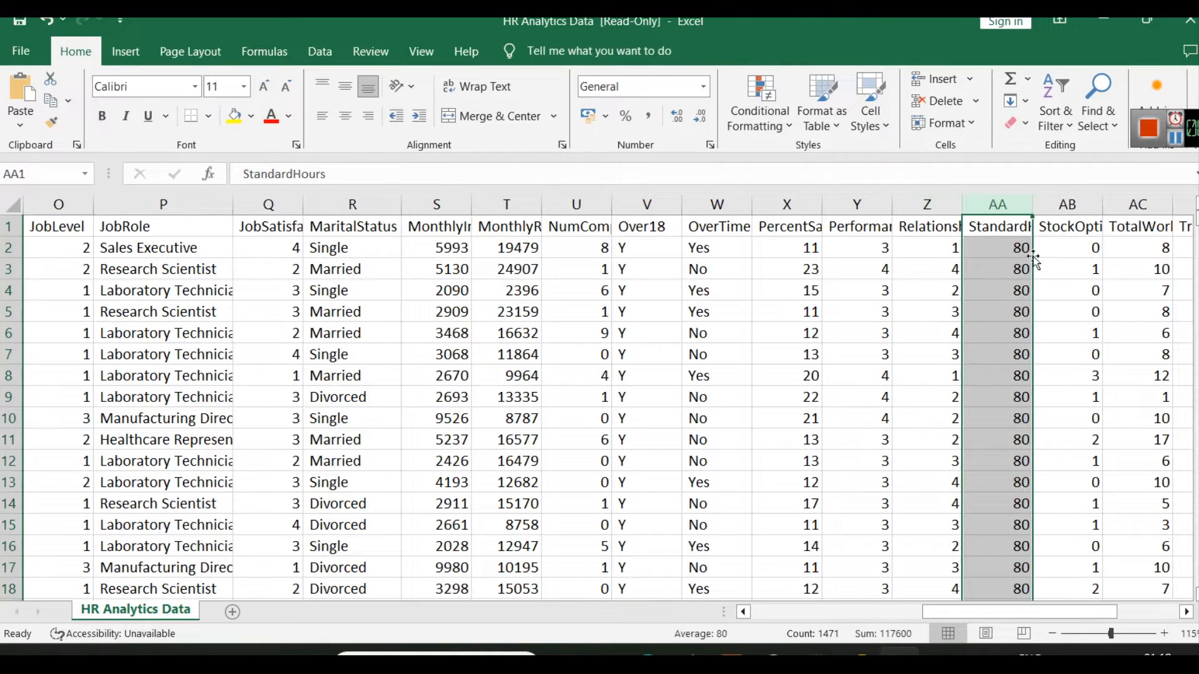
{"action": "left_click", "coordinate": [1064, 203]}
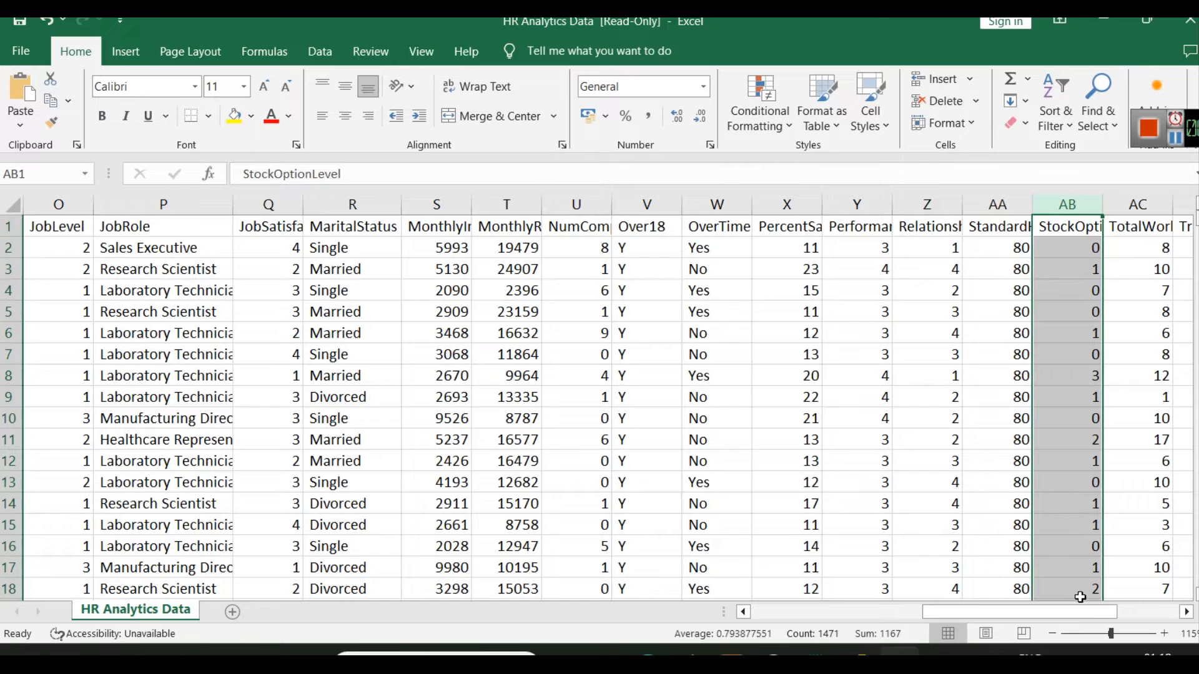
Step: Examine the TotalWorkingYears, TrainingTimesLastYear and WorkLifeBalance columns, checking the WorkLifeBalance entries further down the rows
{"action": "left_click_drag", "start_coordinate": [1085, 610], "coordinate": [1134, 612]}
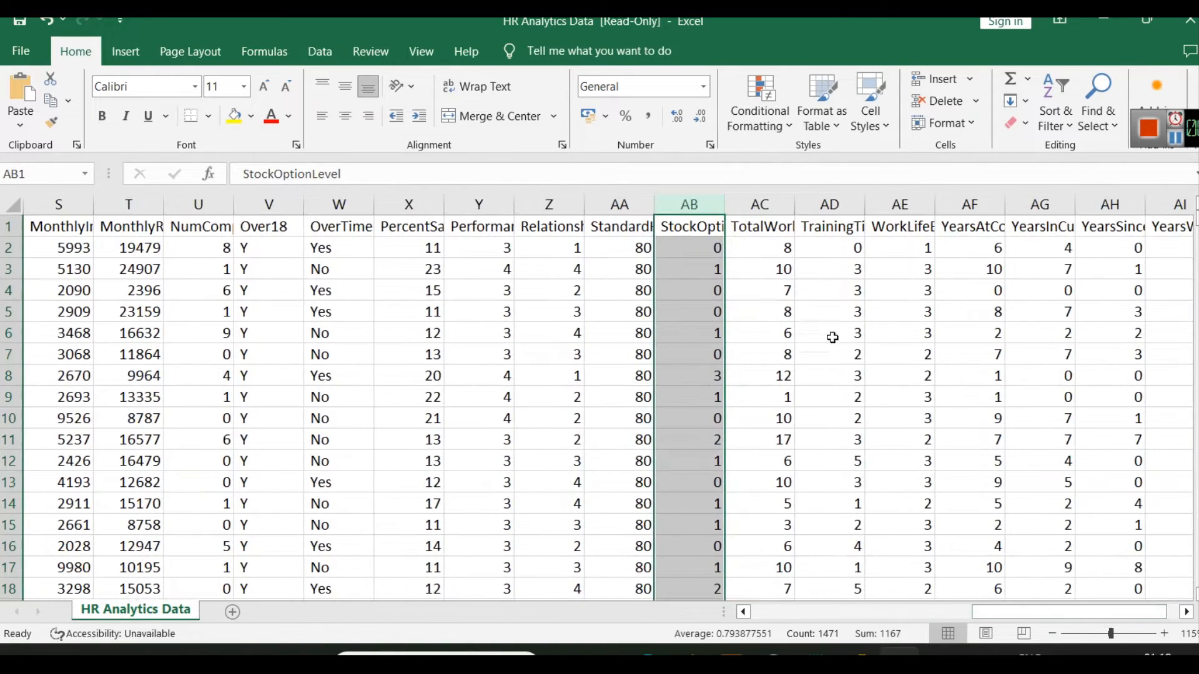
{"action": "left_click", "coordinate": [758, 206]}
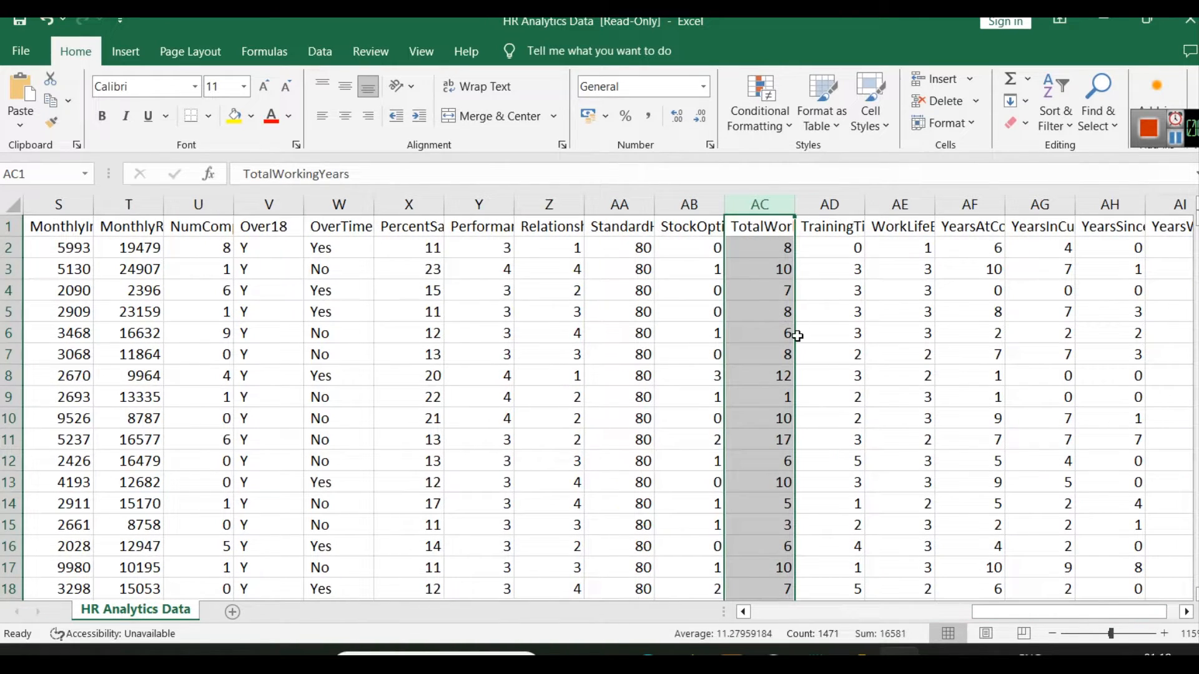
{"action": "left_click", "coordinate": [834, 204]}
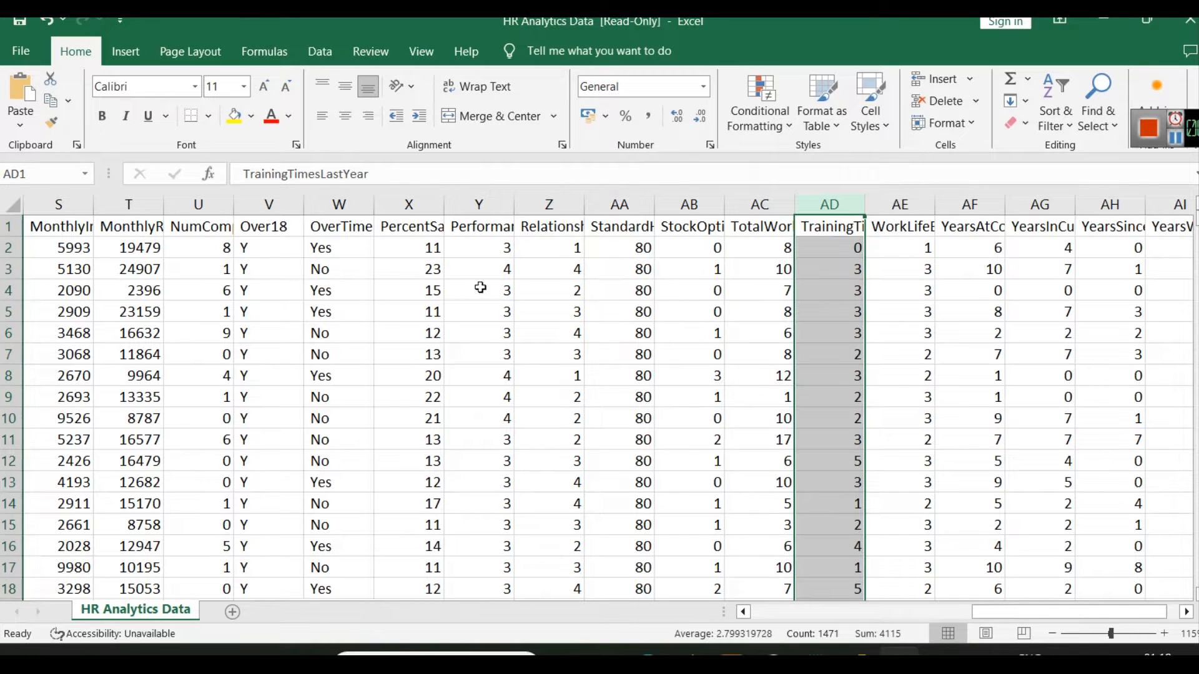
{"action": "left_click", "coordinate": [897, 201]}
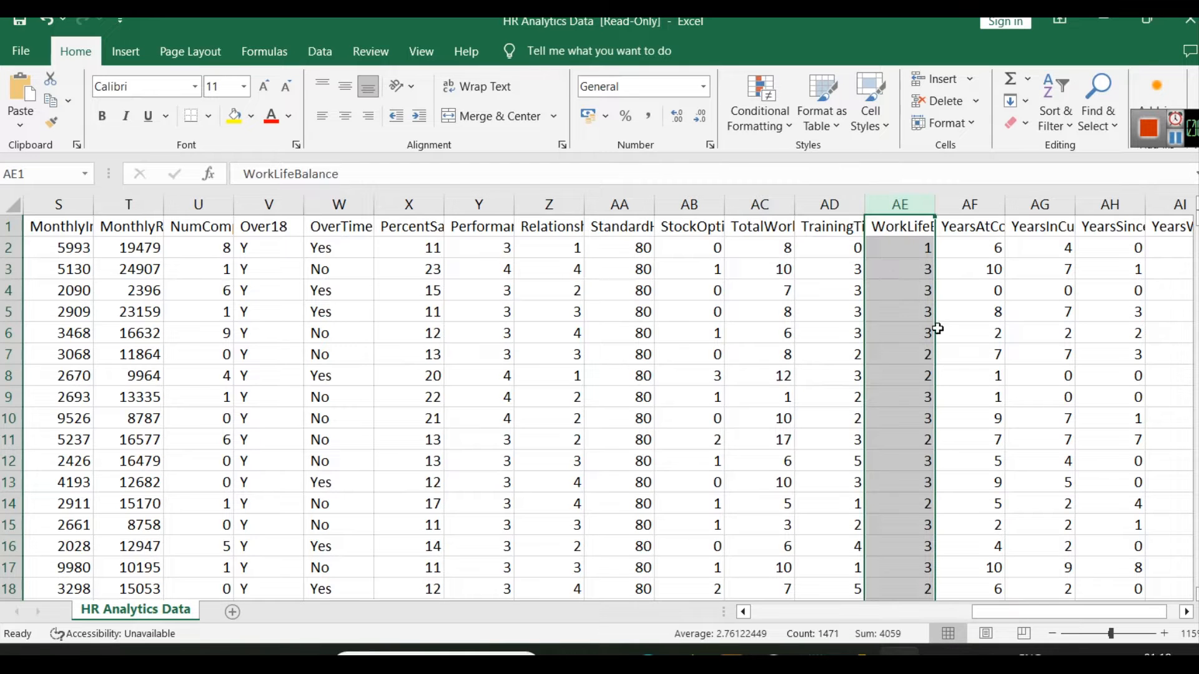
{"action": "scroll", "coordinate": [918, 308], "scroll_direction": "down", "scroll_amount": 9}
{"action": "scroll", "coordinate": [912, 268], "scroll_direction": "up", "scroll_amount": 9}
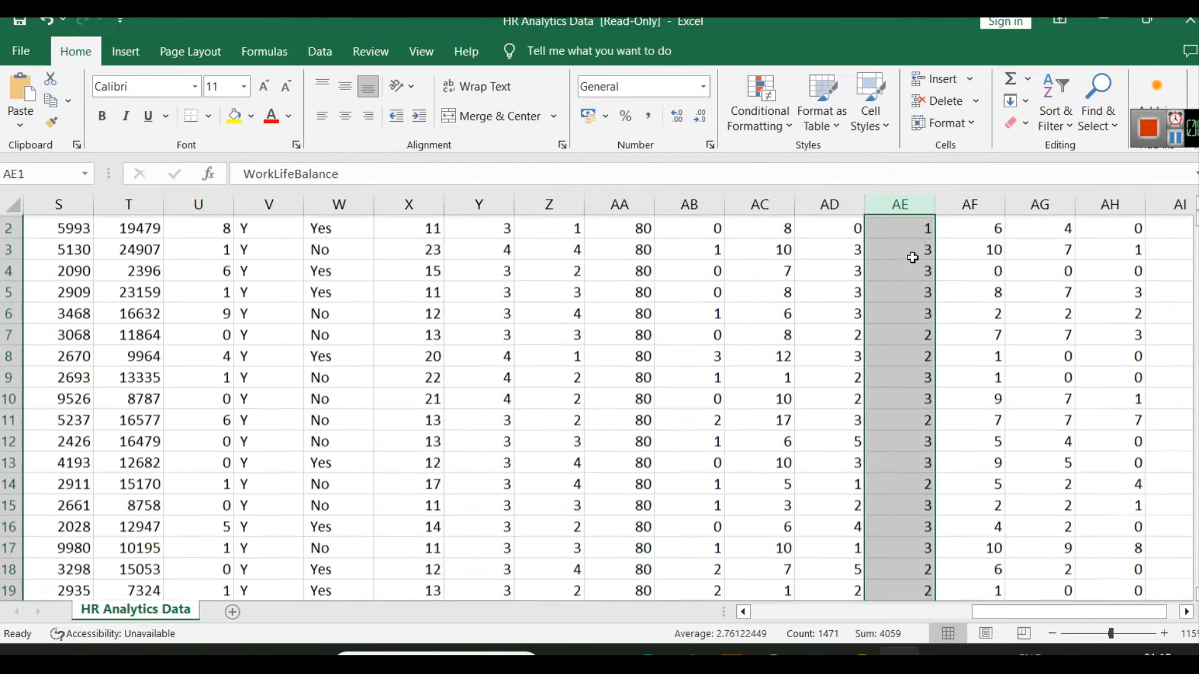
{"action": "scroll", "coordinate": [912, 258], "scroll_direction": "up", "scroll_amount": 1}
Step: Compare the YearsAtCompany column with TotalWorkingYears, and examine YearsInCurrentRole and the remaining columns after it
{"action": "left_click", "coordinate": [971, 204]}
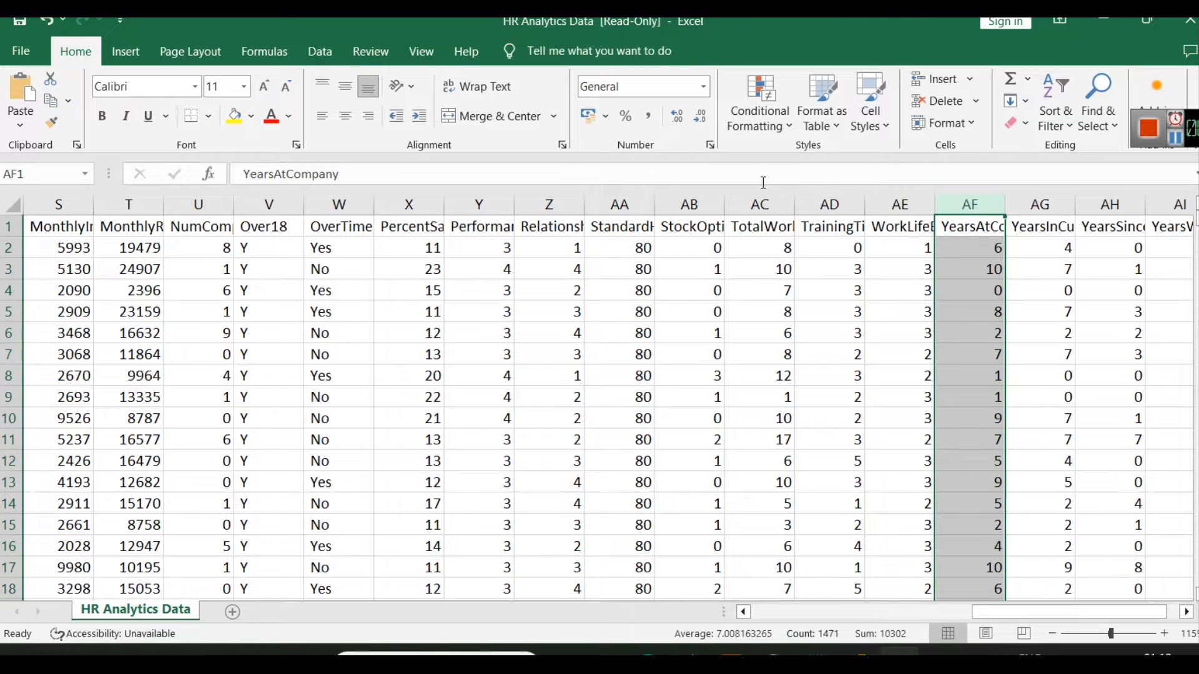
{"action": "left_click", "coordinate": [769, 201]}
{"action": "left_click", "coordinate": [1026, 202]}
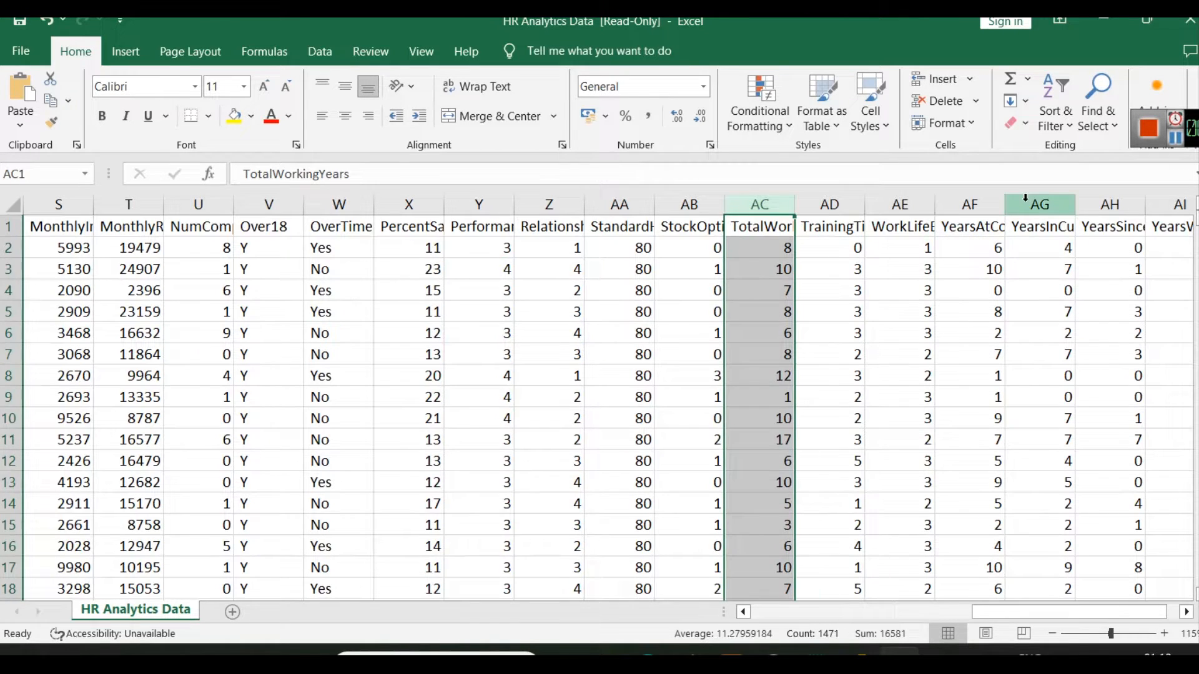
{"action": "left_click", "coordinate": [993, 205]}
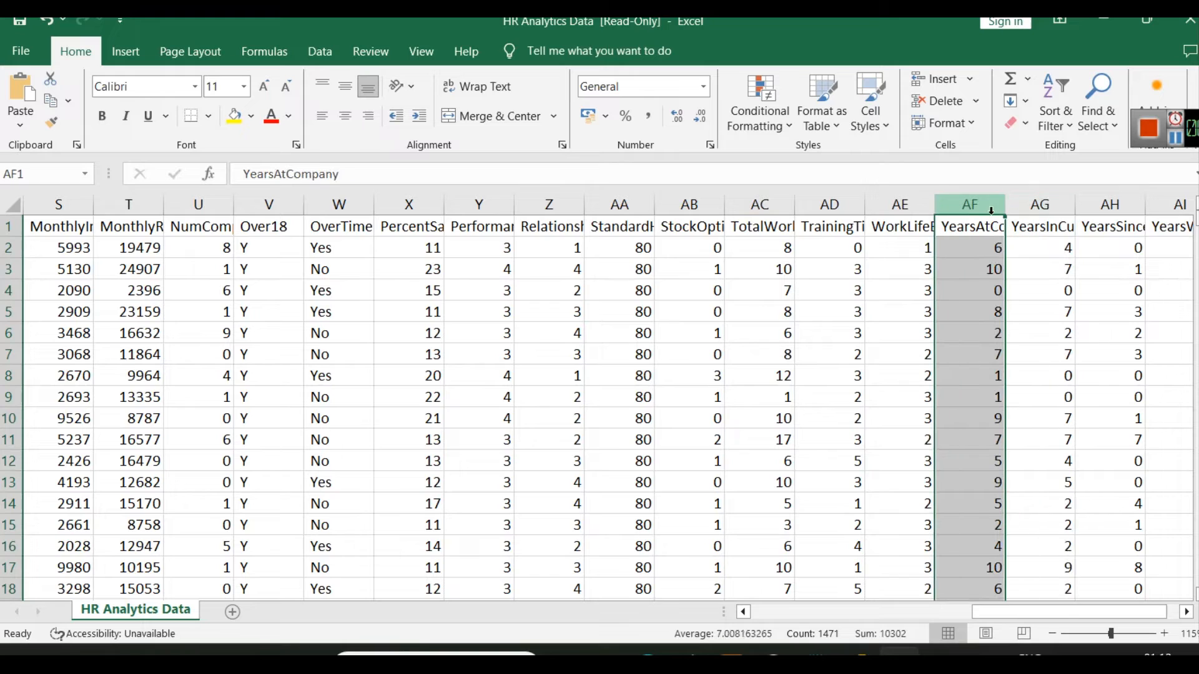
{"action": "left_click", "coordinate": [1045, 204]}
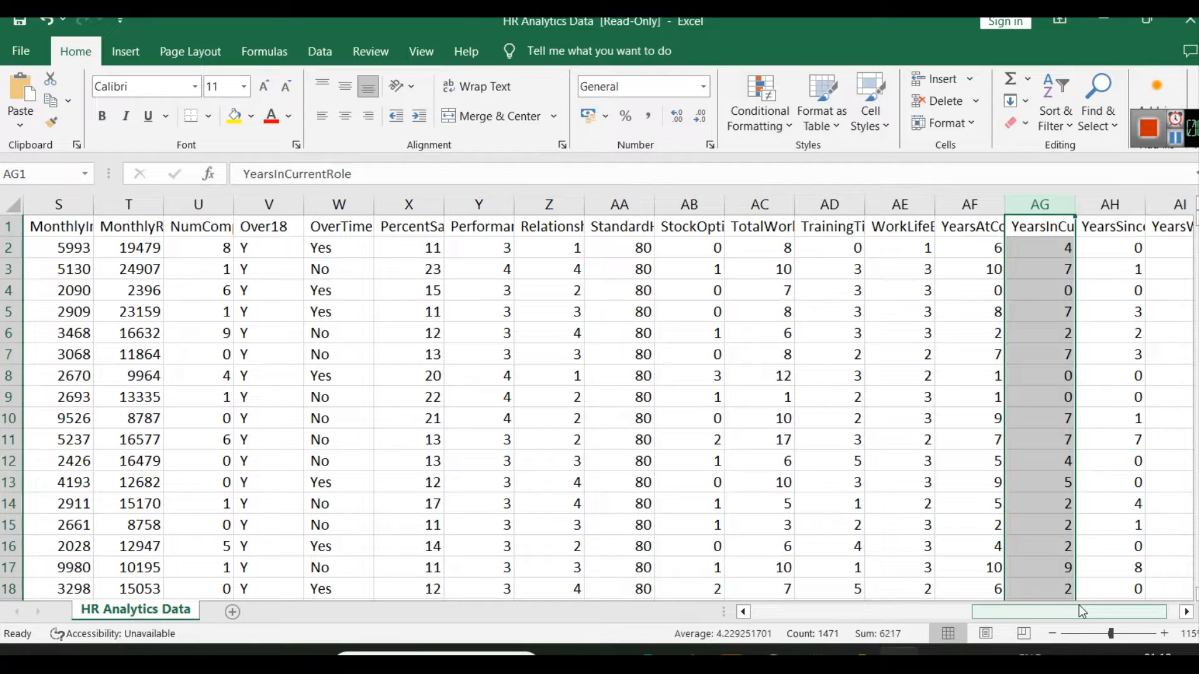
{"action": "left_click_drag", "start_coordinate": [1068, 610], "coordinate": [1097, 609]}
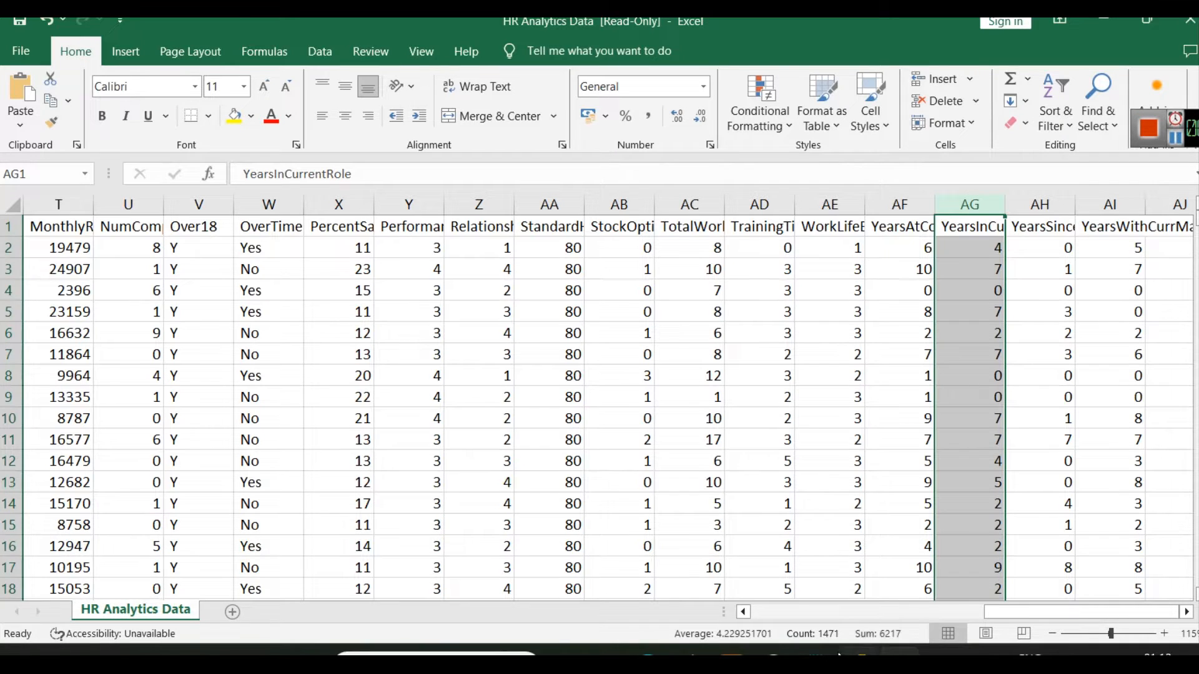
Step: Switch to the Clustered HR Data folder in File Explorer and open its hr-icons subfolder
{"action": "left_click", "coordinate": [861, 654]}
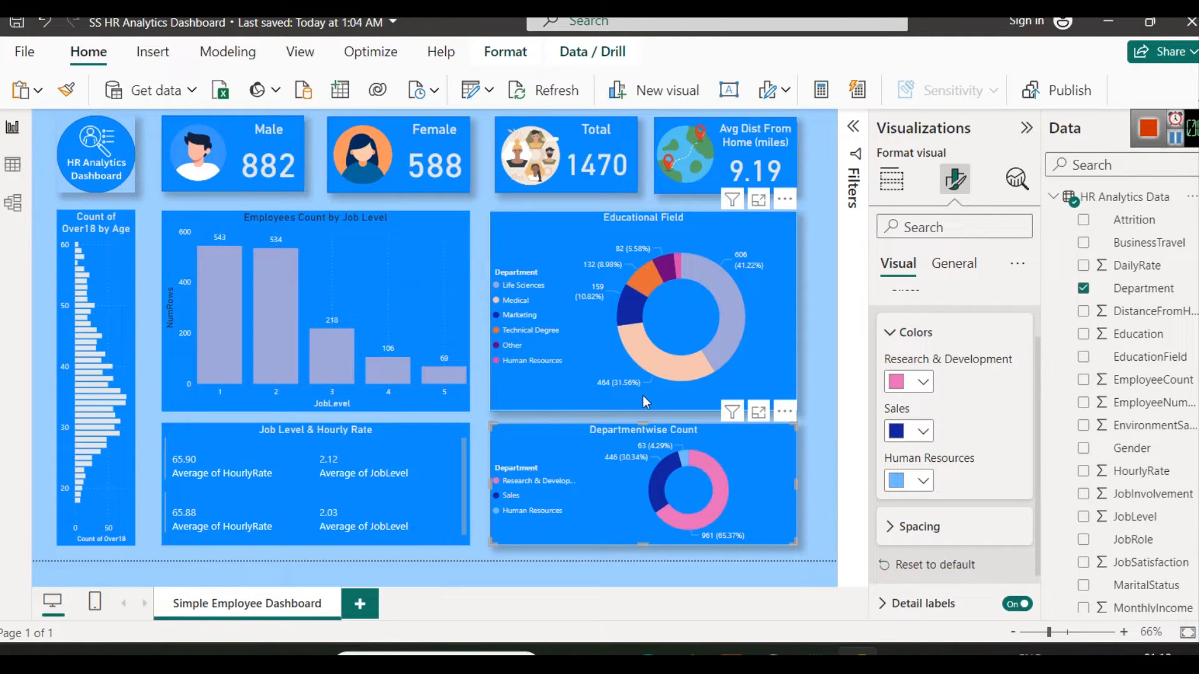
{"action": "mouse_move", "coordinate": [602, 652]}
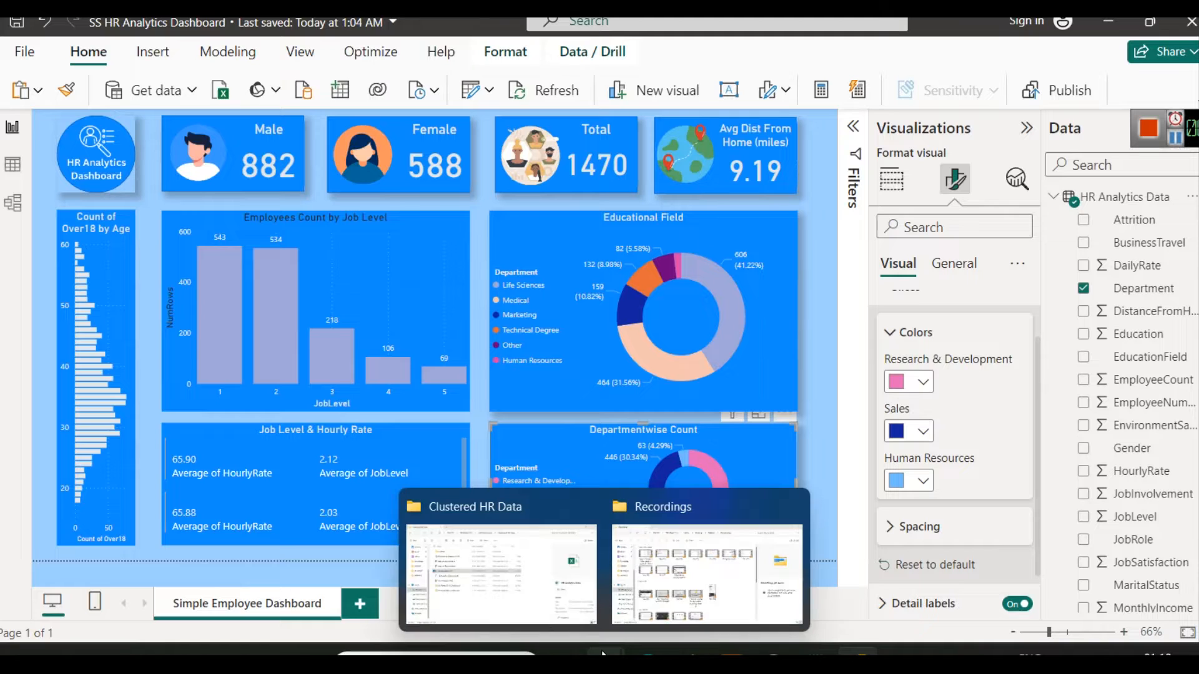
{"action": "left_click", "coordinate": [548, 626]}
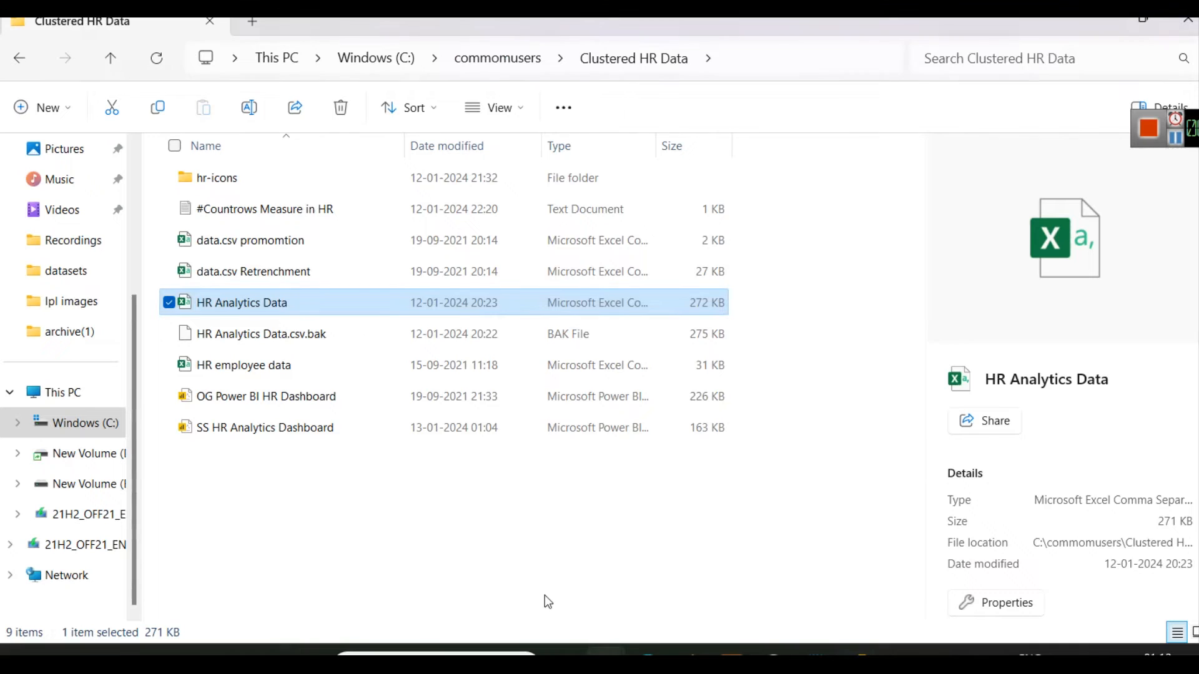
{"action": "double_click", "coordinate": [227, 176]}
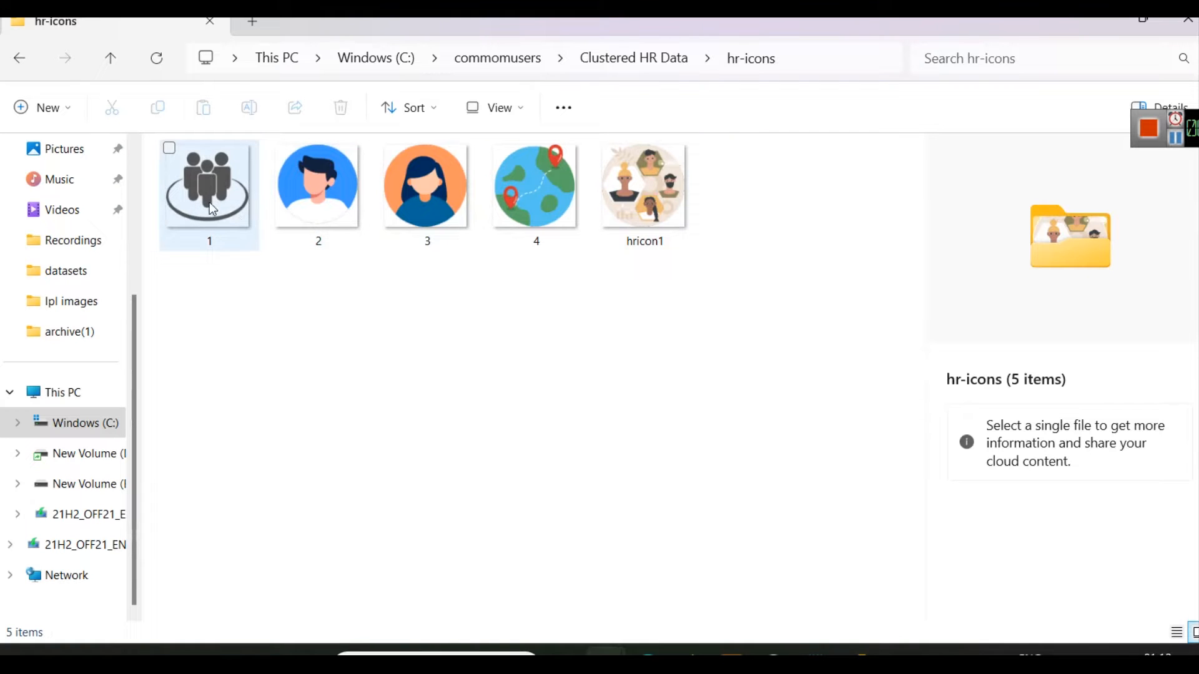
Step: Preview the icon images 2, 3, 4, hricon1 and 1 one after another
{"action": "left_click", "coordinate": [299, 184]}
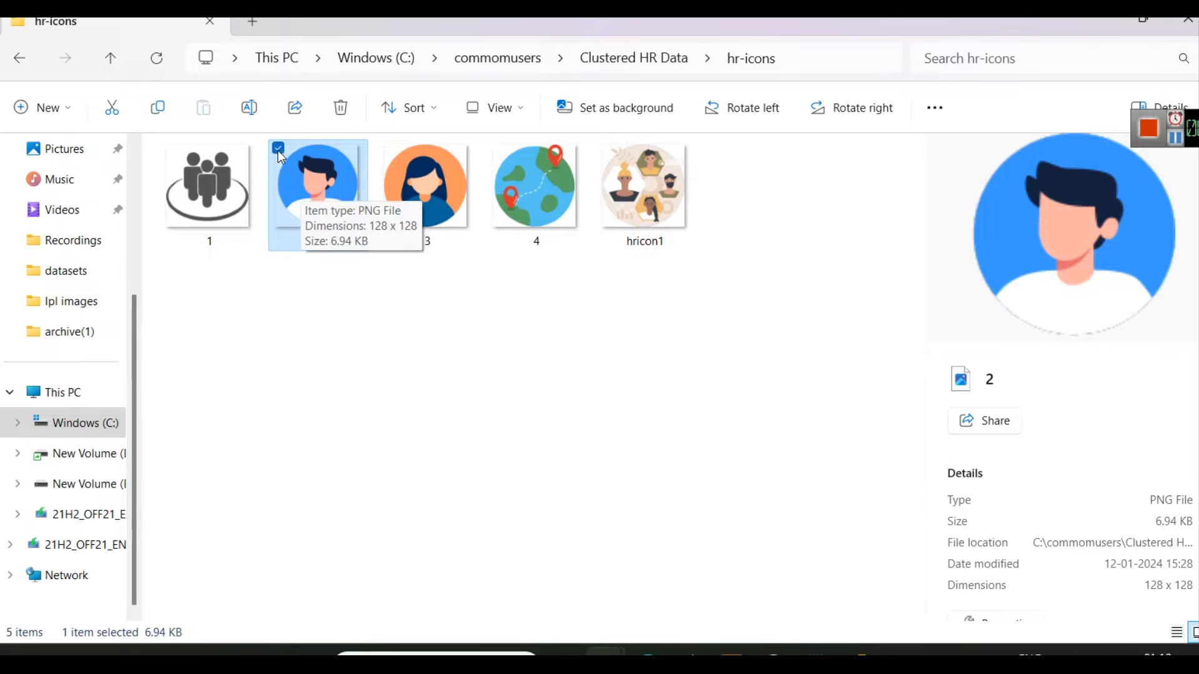
{"action": "left_click", "coordinate": [403, 197]}
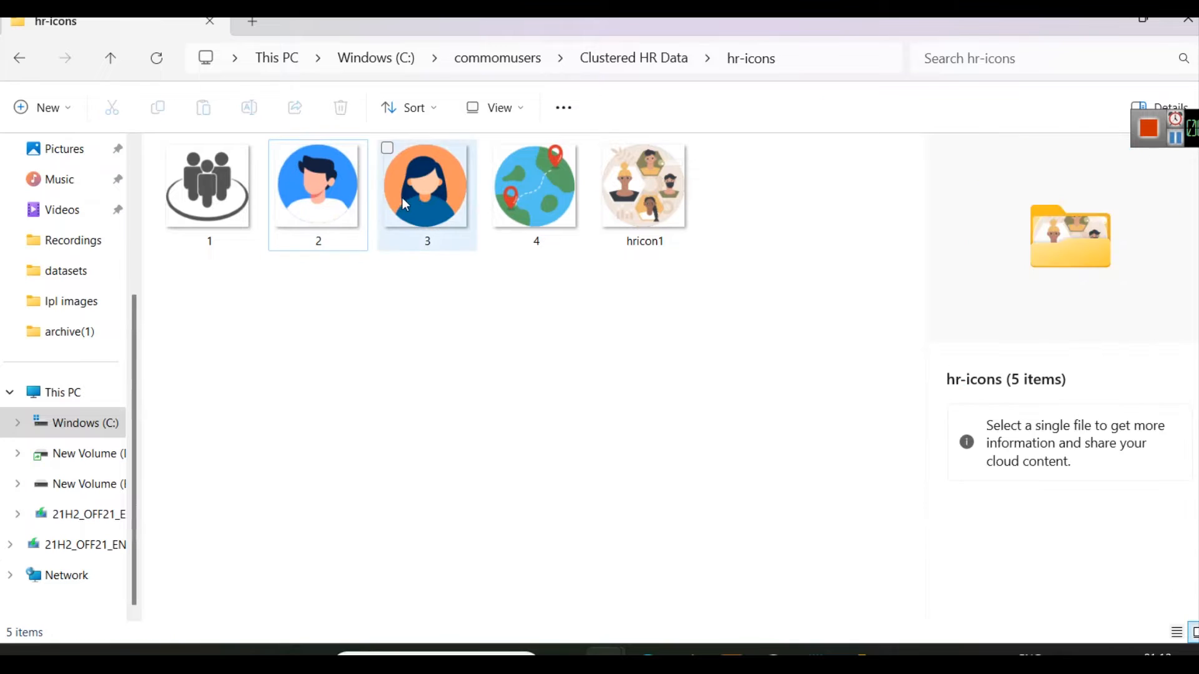
{"action": "left_click", "coordinate": [387, 150]}
{"action": "left_click", "coordinate": [516, 186]}
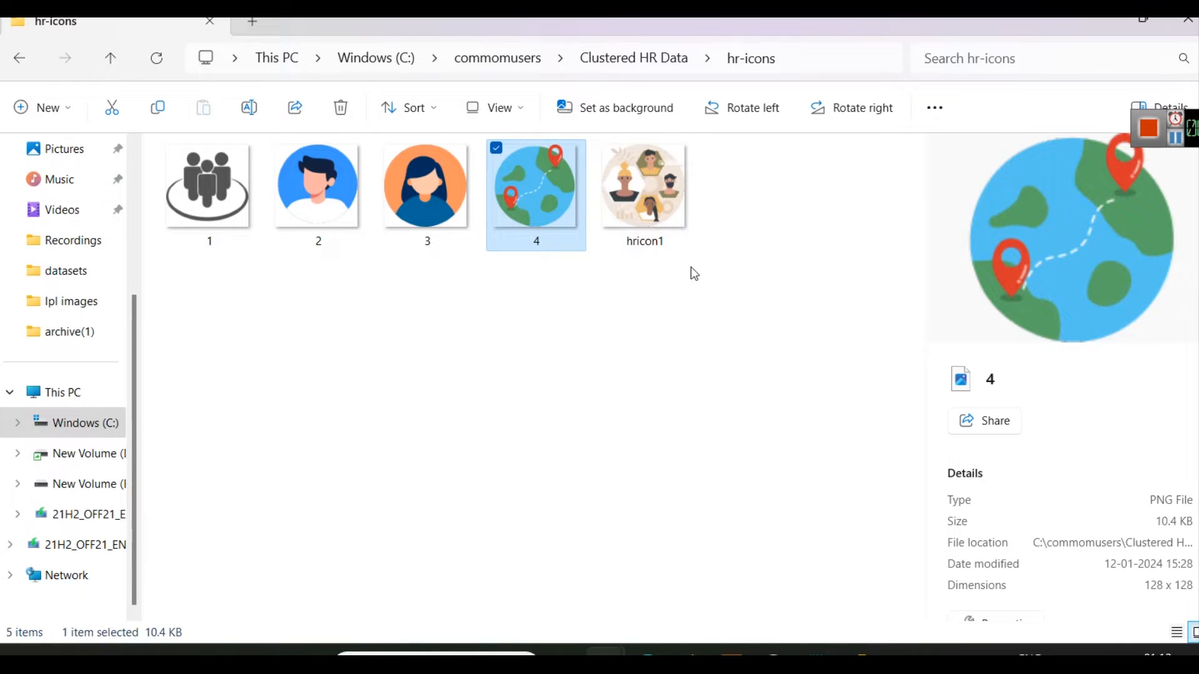
{"action": "left_click", "coordinate": [498, 150]}
{"action": "left_click", "coordinate": [653, 199]}
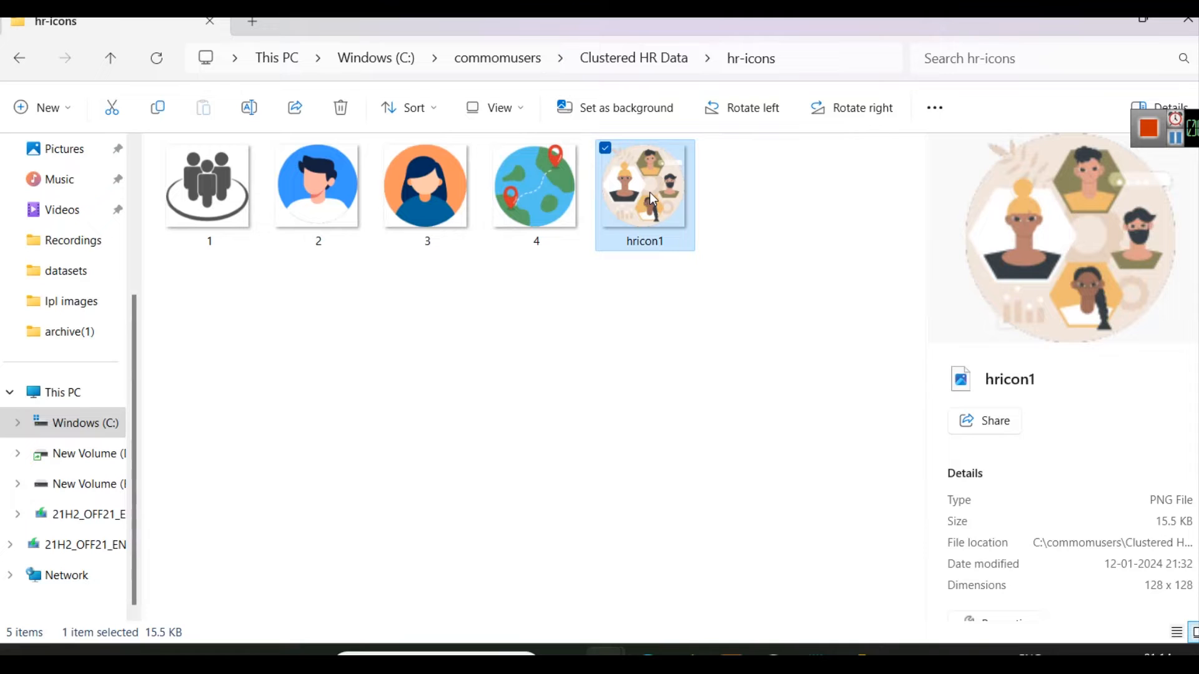
{"action": "left_click", "coordinate": [575, 278]}
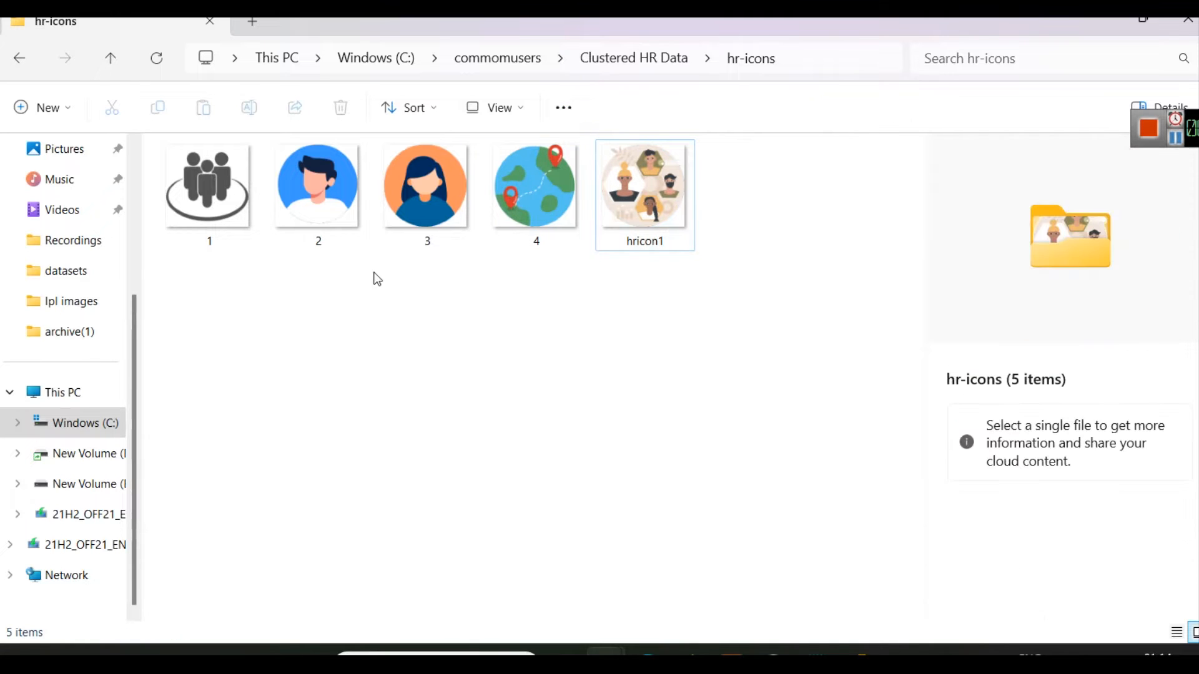
{"action": "left_click", "coordinate": [204, 179]}
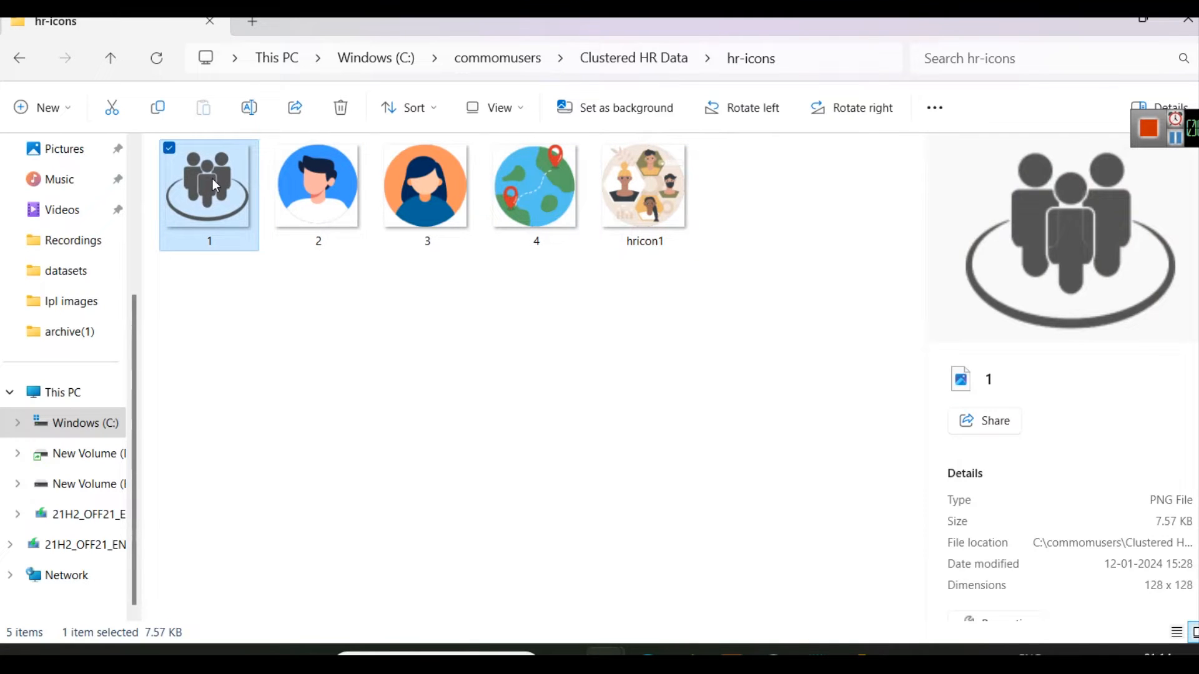
{"action": "left_click", "coordinate": [490, 316]}
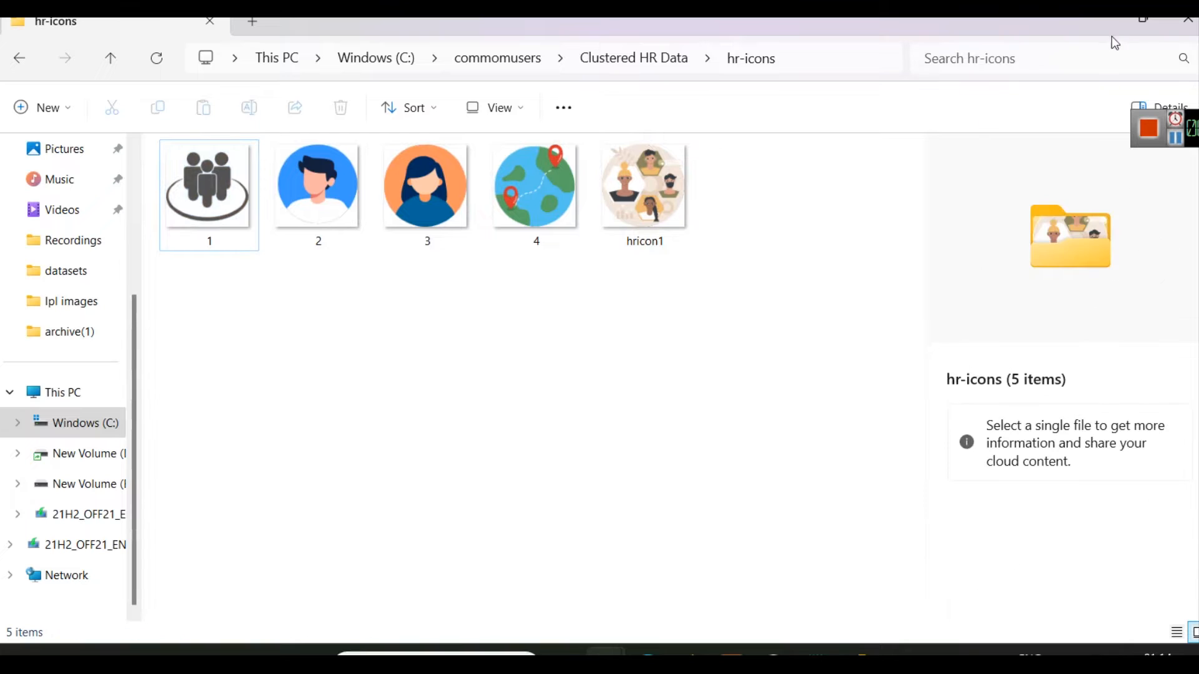
Step: Switch to the Power BI report and examine the finished dashboard's charts and its round HR Analytics Dashboard logo image
{"action": "mouse_move", "coordinate": [720, 649]}
{"action": "left_click", "coordinate": [857, 650]}
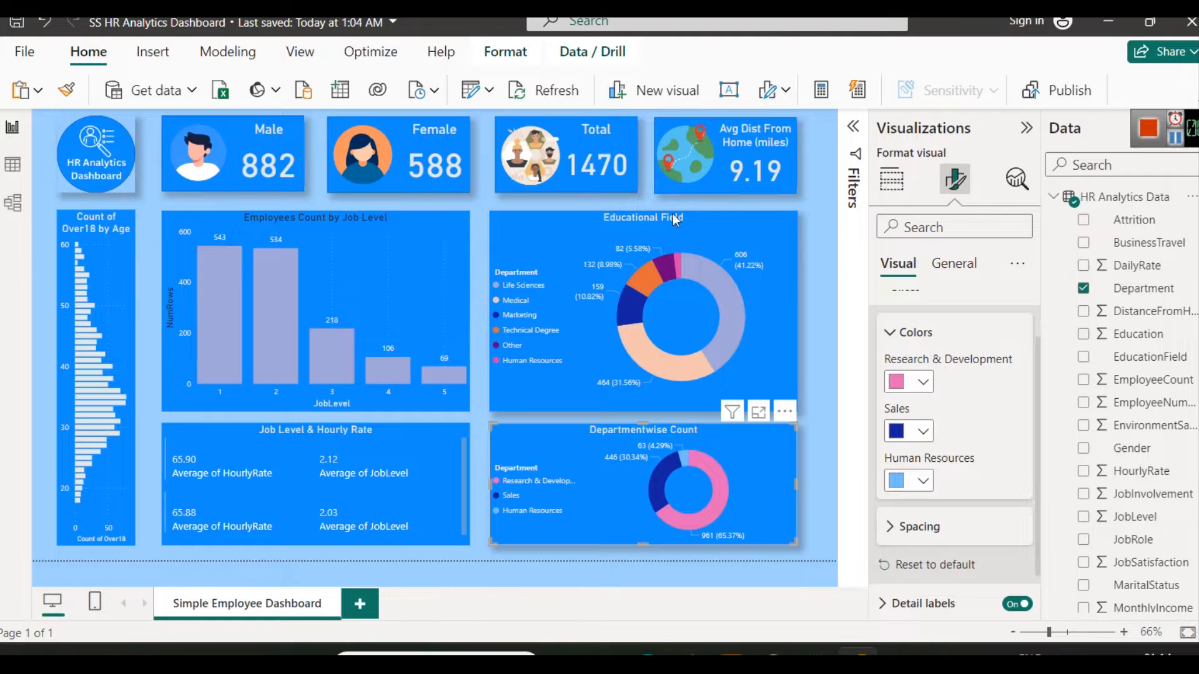
{"action": "mouse_move", "coordinate": [646, 289]}
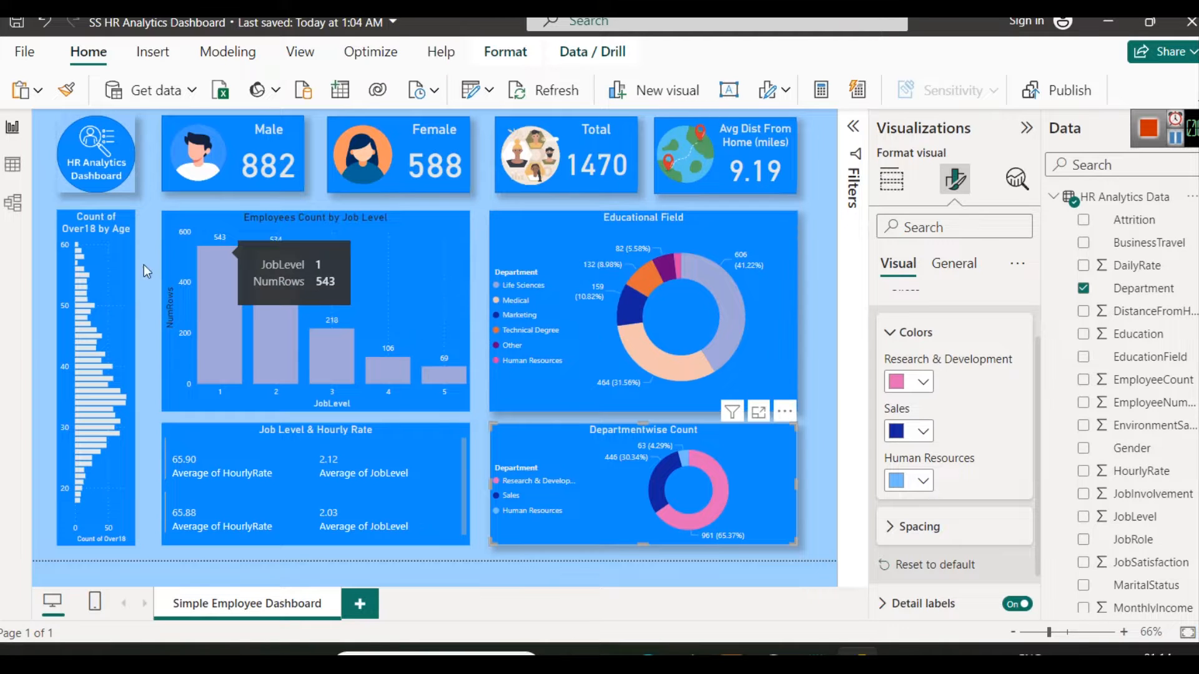
{"action": "left_click", "coordinate": [114, 161]}
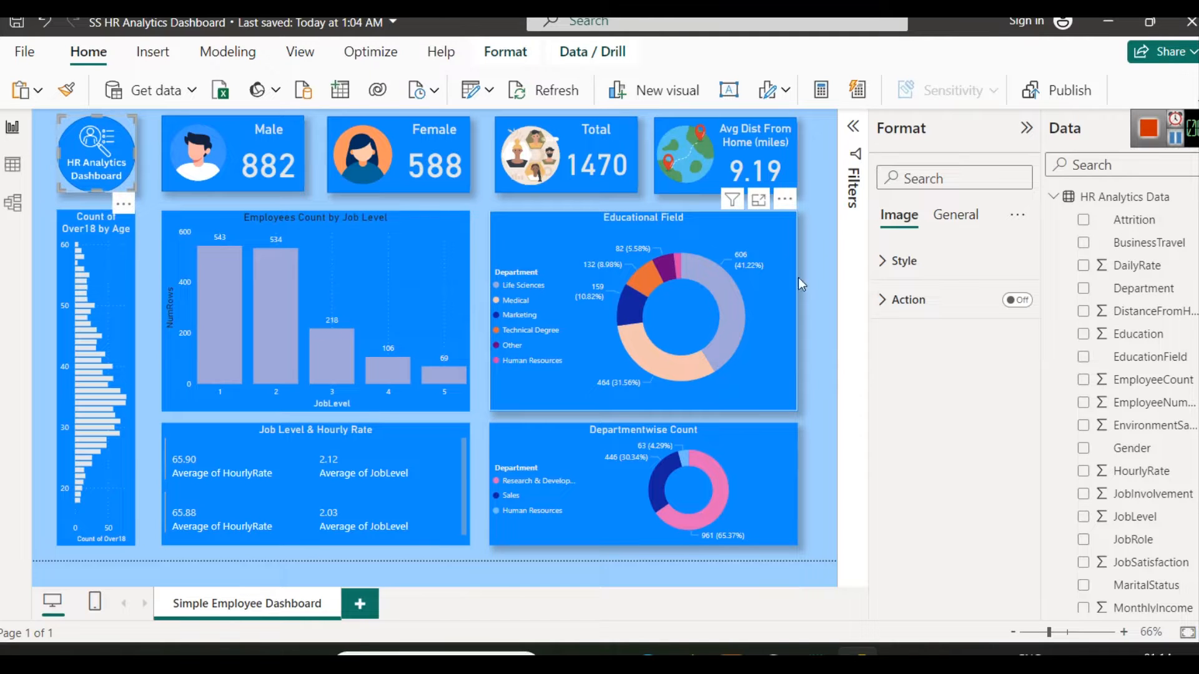
{"action": "left_click", "coordinate": [820, 303]}
{"action": "left_click", "coordinate": [103, 153]}
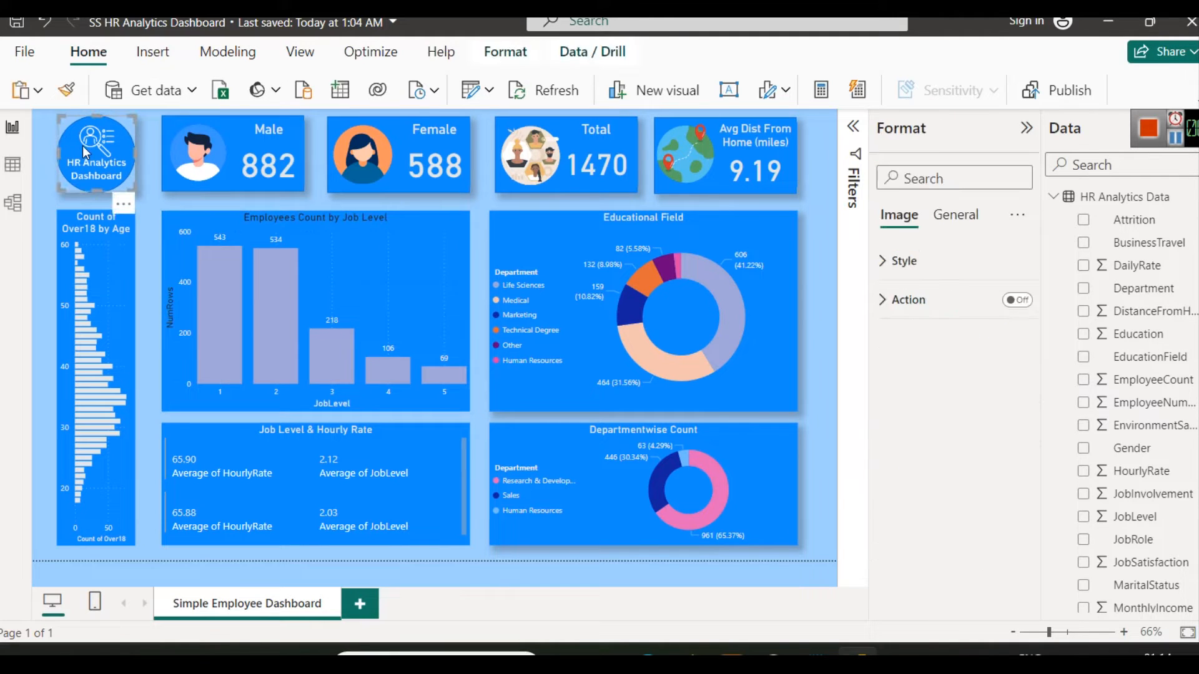
Step: Add a blank report page, expand the collapsed ribbon and show the elements available for insertion
{"action": "left_click", "coordinate": [360, 605]}
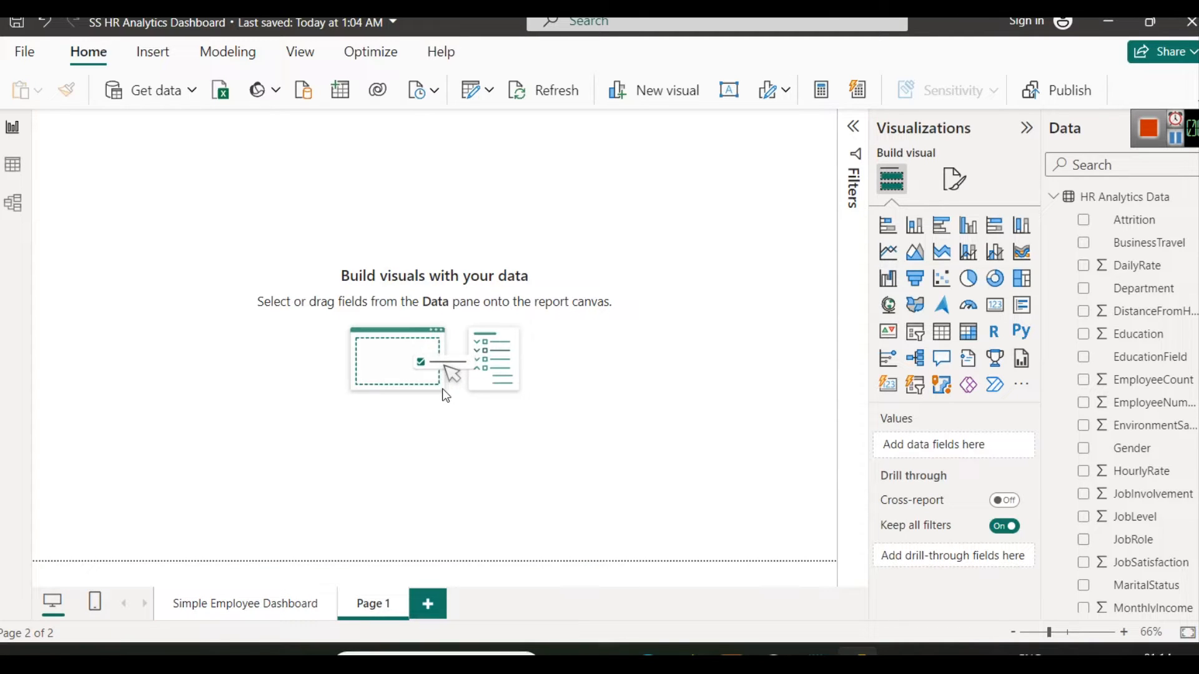
{"action": "left_click", "coordinate": [1191, 106]}
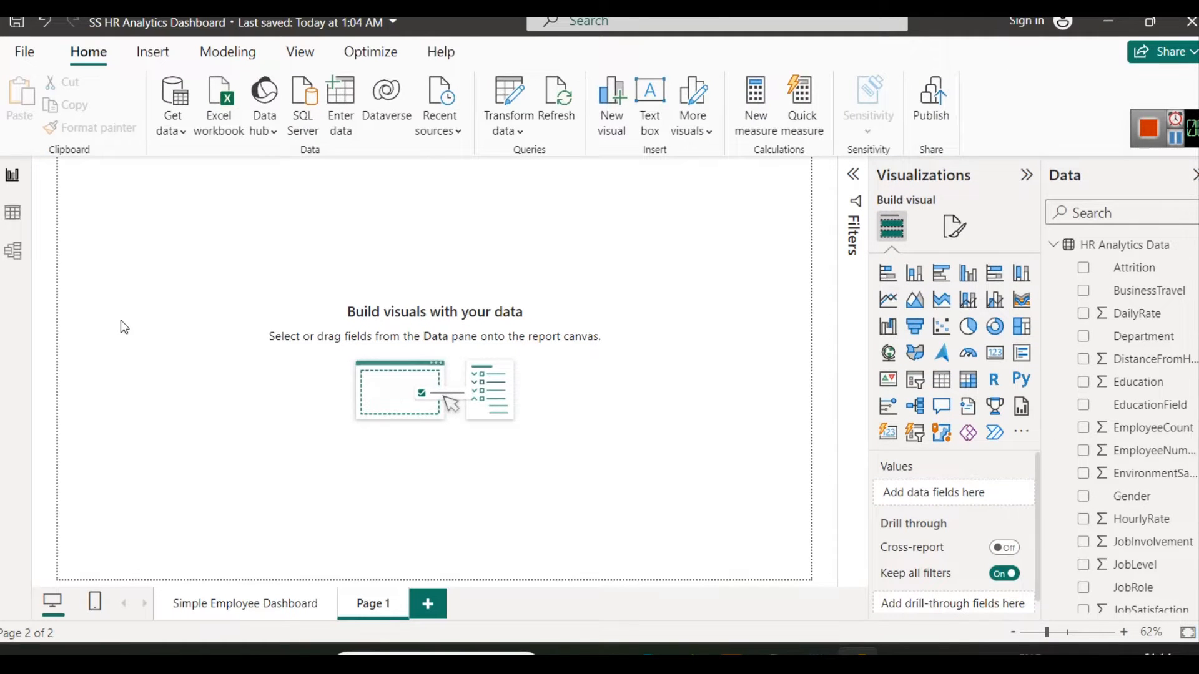
{"action": "left_click", "coordinate": [155, 53]}
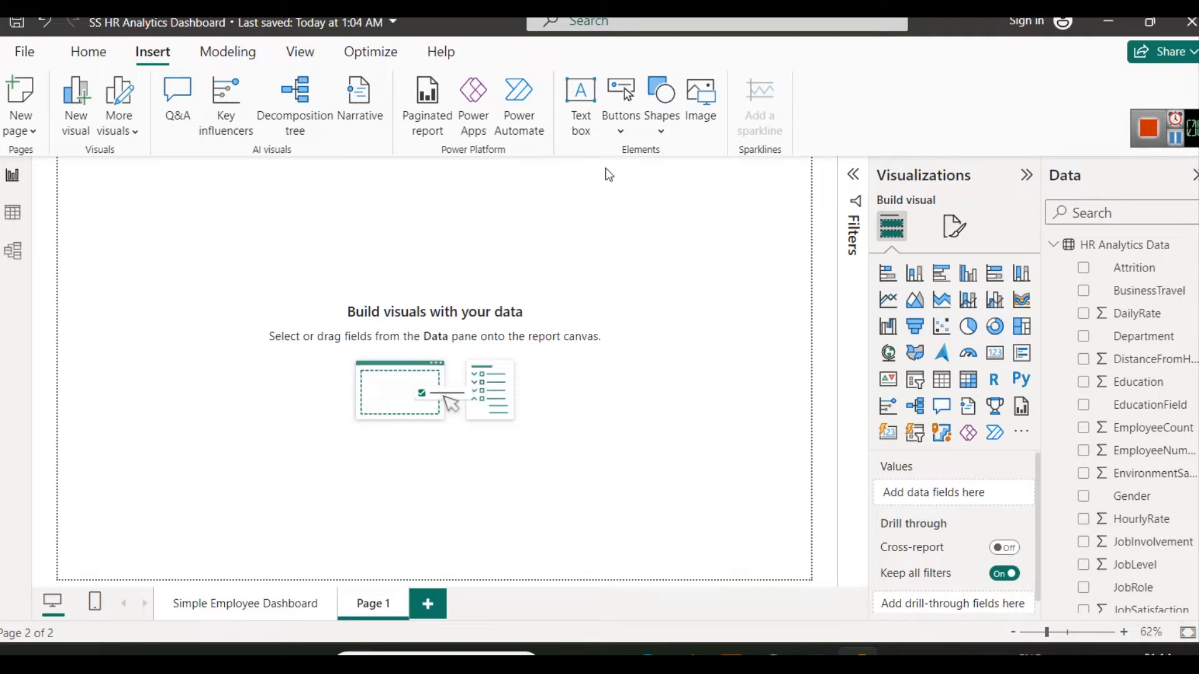
Step: Insert an oval shape, shrink it to about 169 wide by 153 high and place it in the page's upper-left corner
{"action": "left_click", "coordinate": [657, 125]}
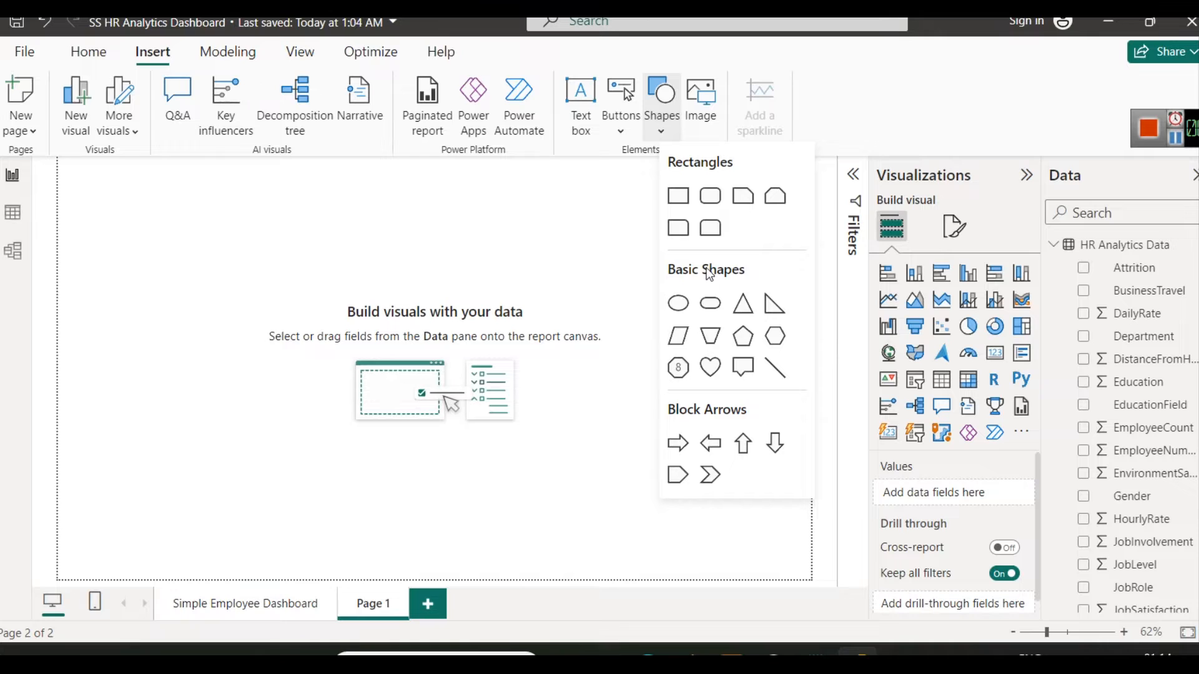
{"action": "left_click", "coordinate": [687, 307]}
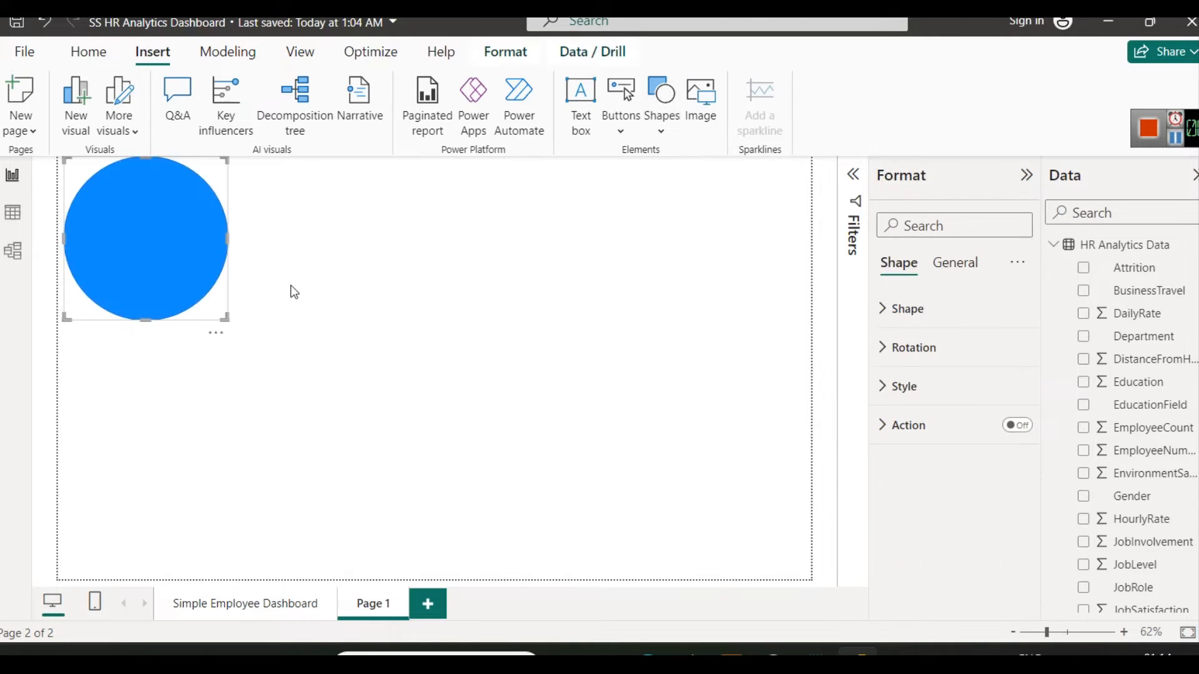
{"action": "left_click_drag", "start_coordinate": [179, 268], "coordinate": [199, 294]}
{"action": "left_click_drag", "start_coordinate": [78, 324], "coordinate": [141, 249]}
{"action": "left_click_drag", "start_coordinate": [185, 211], "coordinate": [127, 222]}
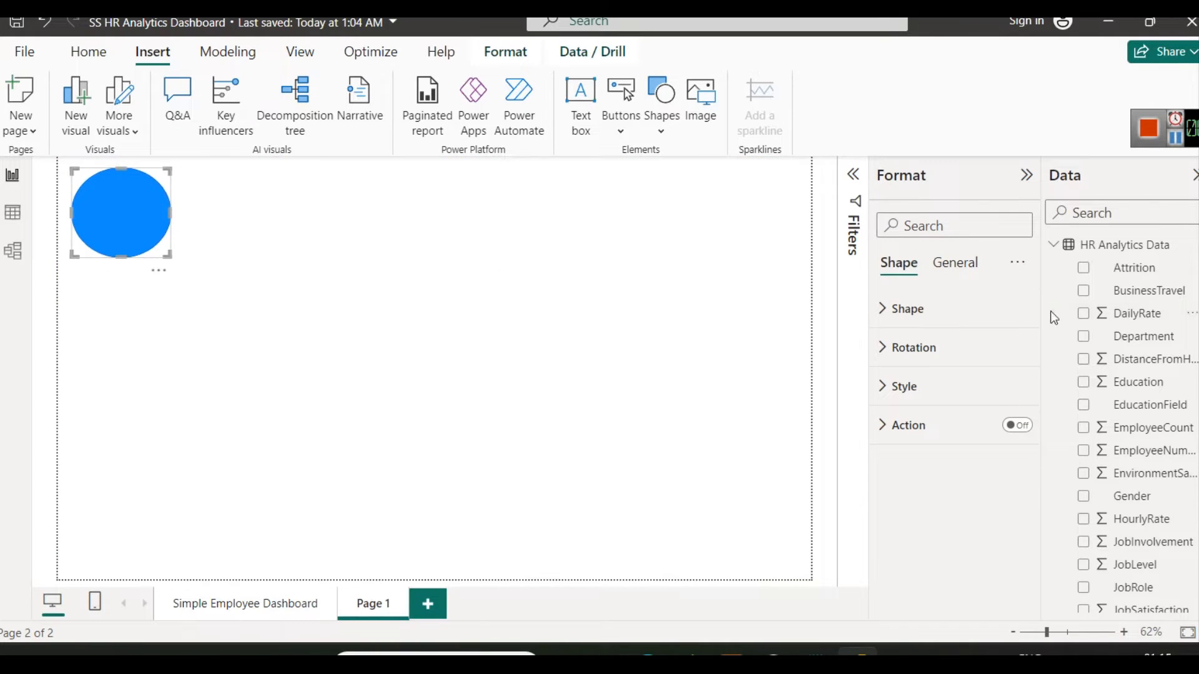
Step: Set the oval's height and width both to 150 to make it a circle
{"action": "left_click", "coordinate": [969, 260]}
{"action": "left_click", "coordinate": [924, 312]}
{"action": "left_click", "coordinate": [906, 403]}
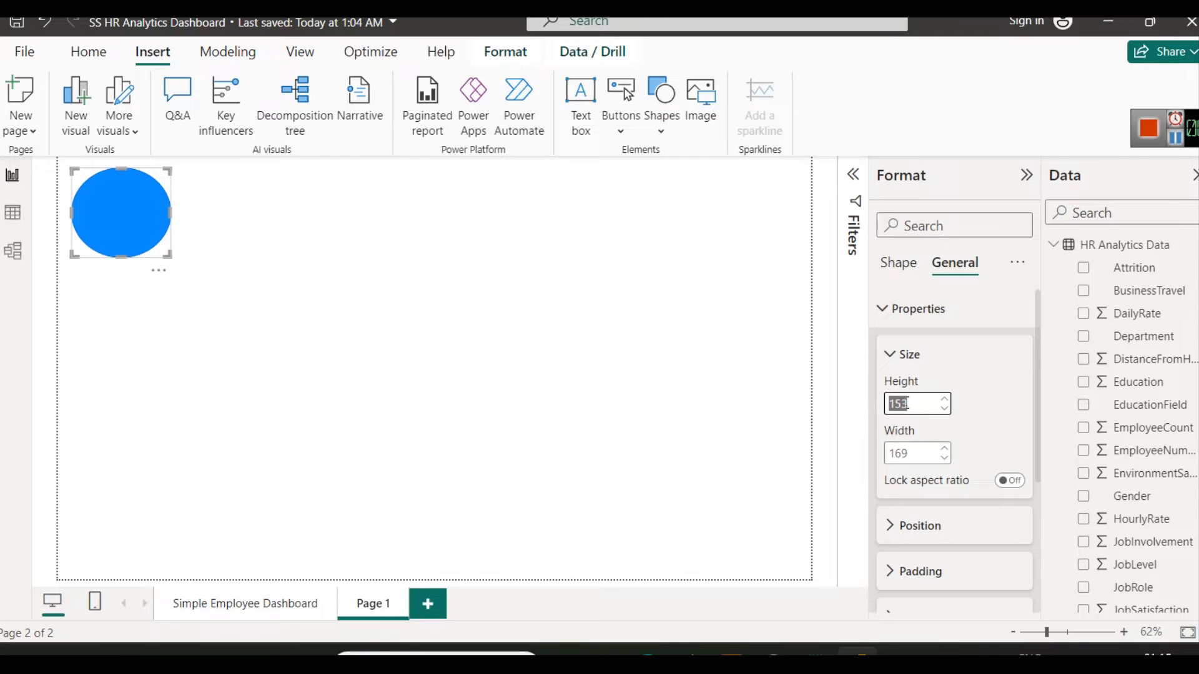
{"action": "type", "text": "150"}
{"action": "key", "text": "Tab"}
{"action": "type", "text": "150"}
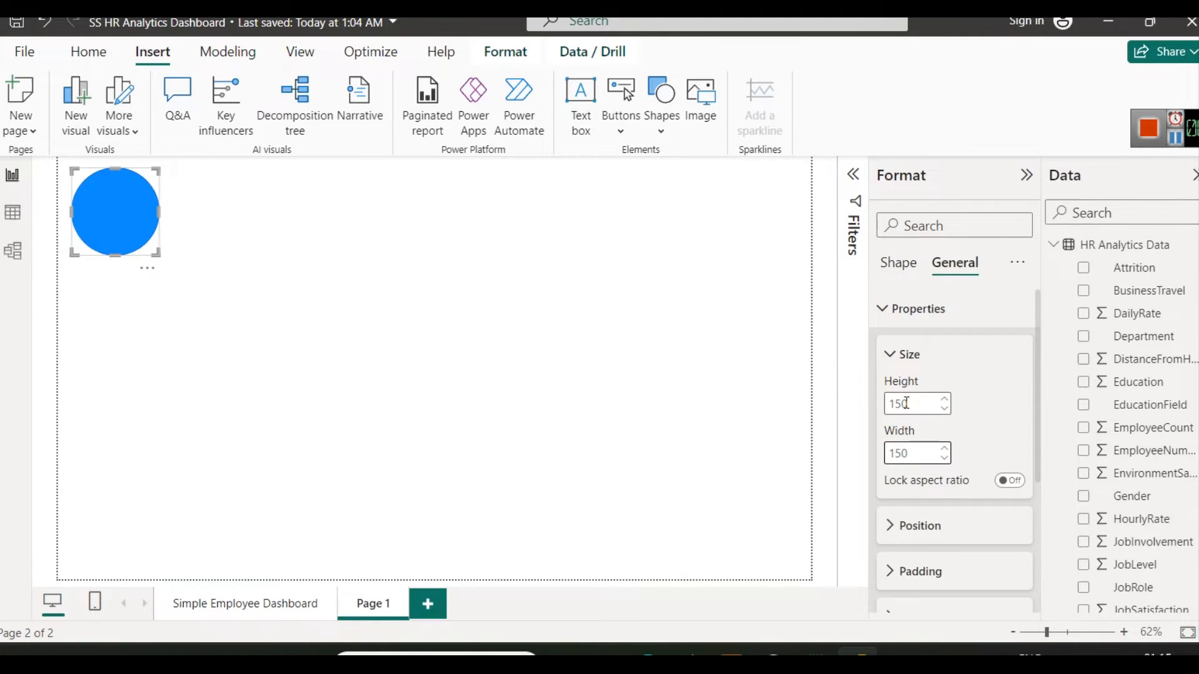
{"action": "left_click", "coordinate": [729, 423]}
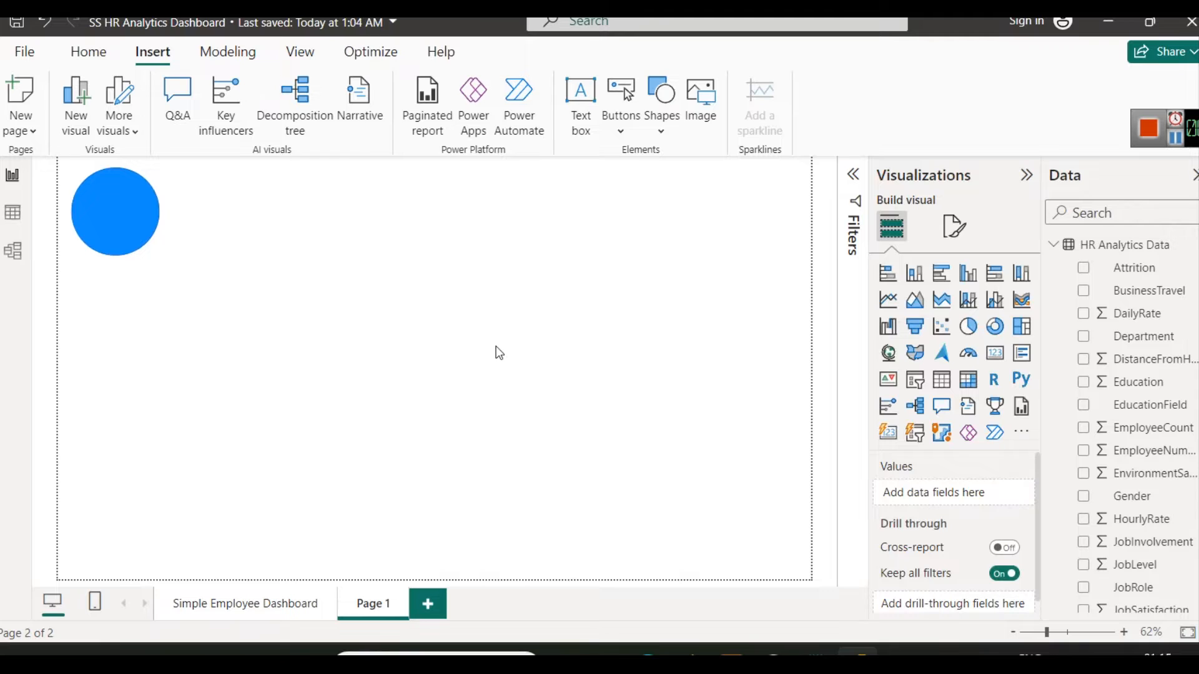
Step: Fill the circle with the dark blue theme color
{"action": "left_click", "coordinate": [94, 192]}
{"action": "left_click", "coordinate": [897, 312]}
{"action": "left_click", "coordinate": [898, 312]}
{"action": "left_click", "coordinate": [905, 390]}
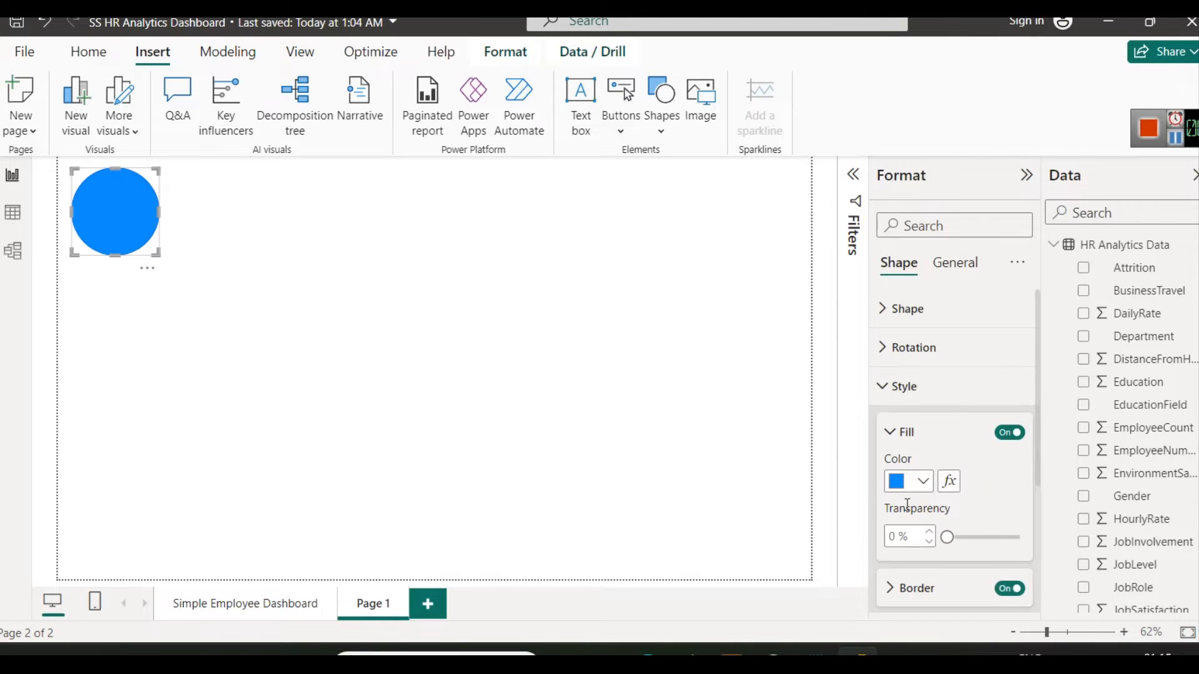
{"action": "left_click", "coordinate": [923, 483]}
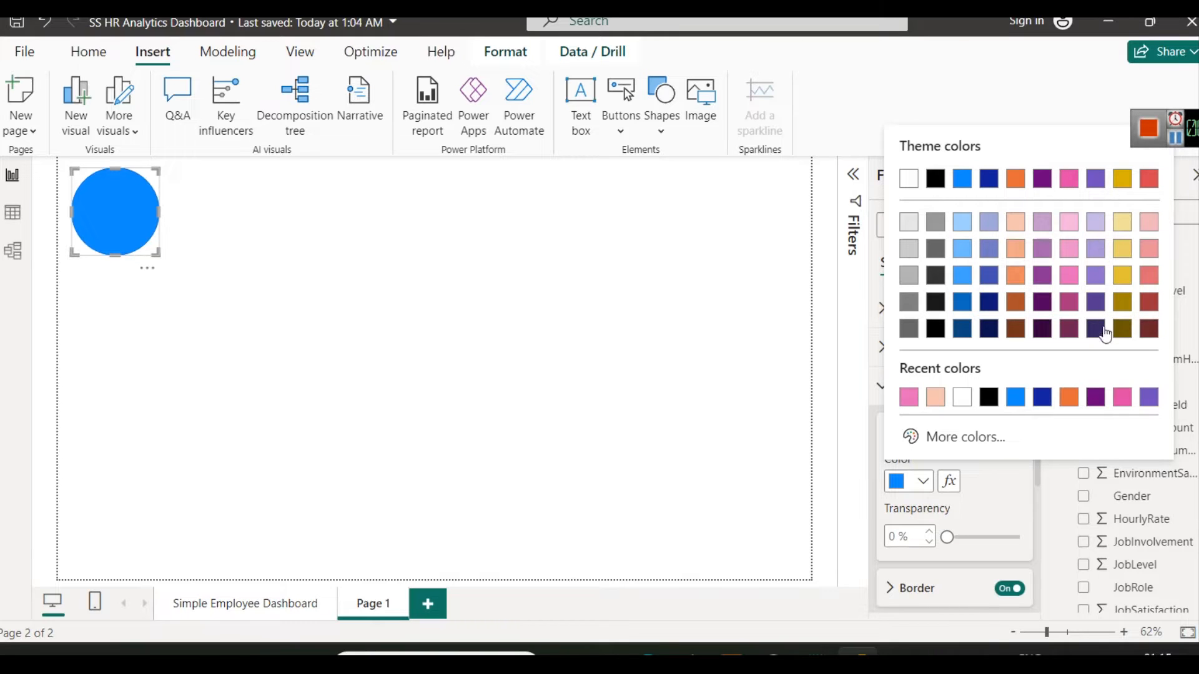
{"action": "left_click", "coordinate": [990, 184]}
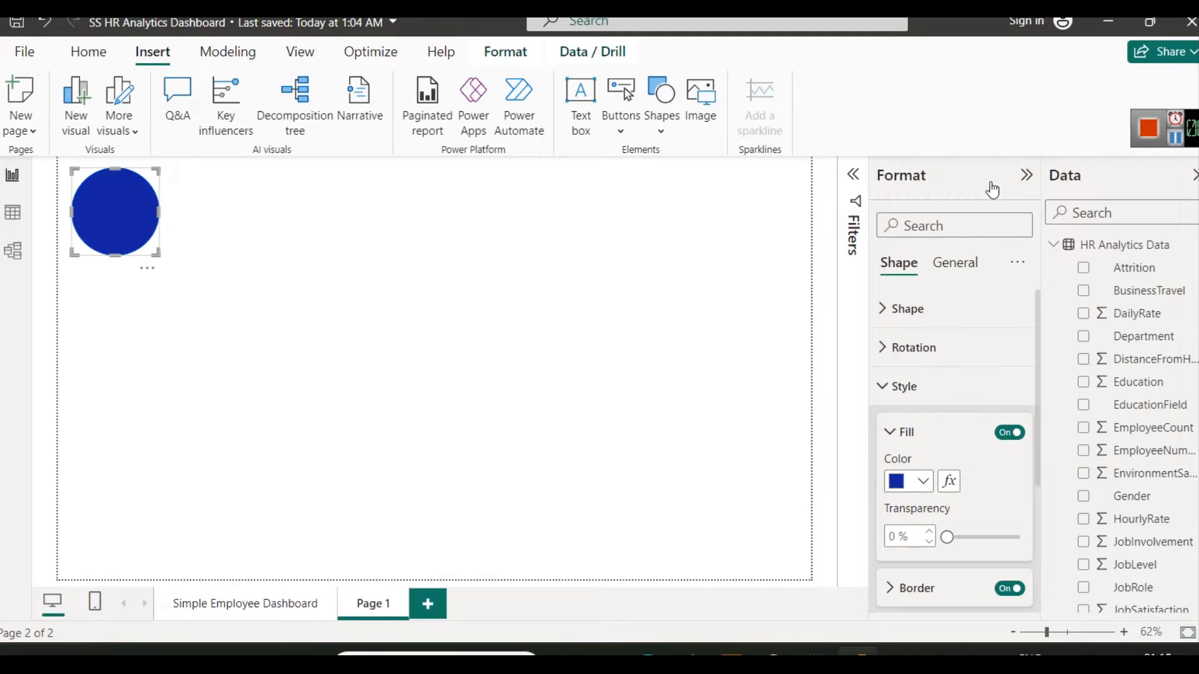
{"action": "left_click", "coordinate": [384, 315]}
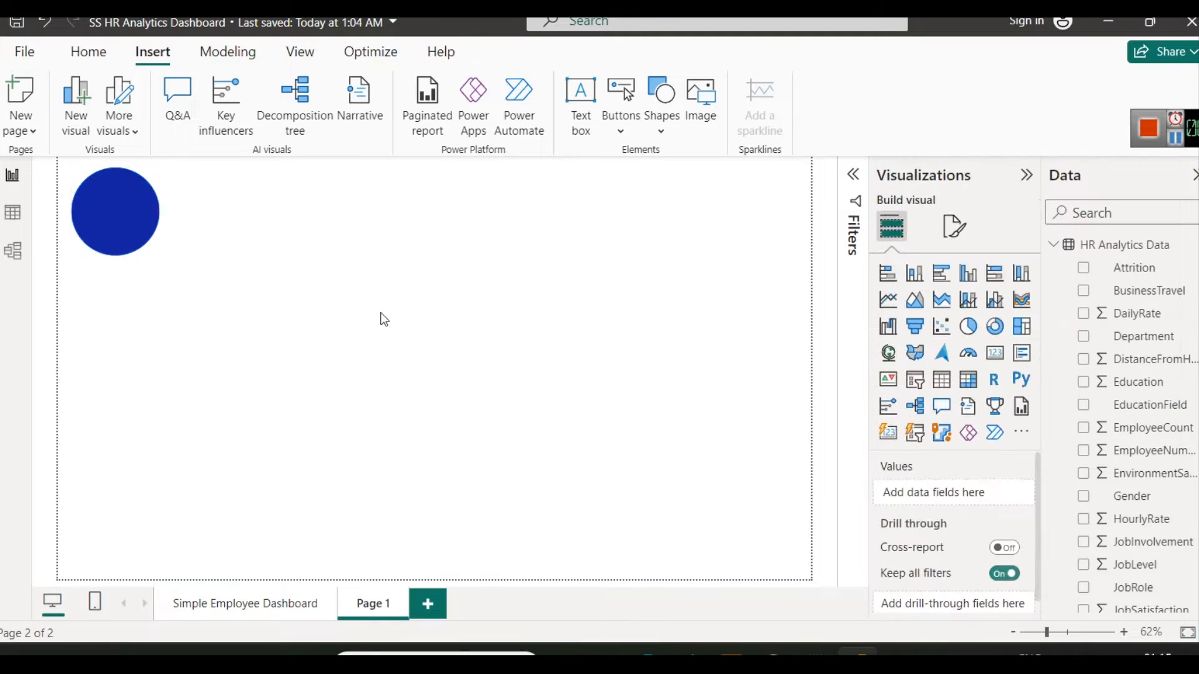
Step: Change the circle's fill to the gold theme color
{"action": "left_click", "coordinate": [130, 213]}
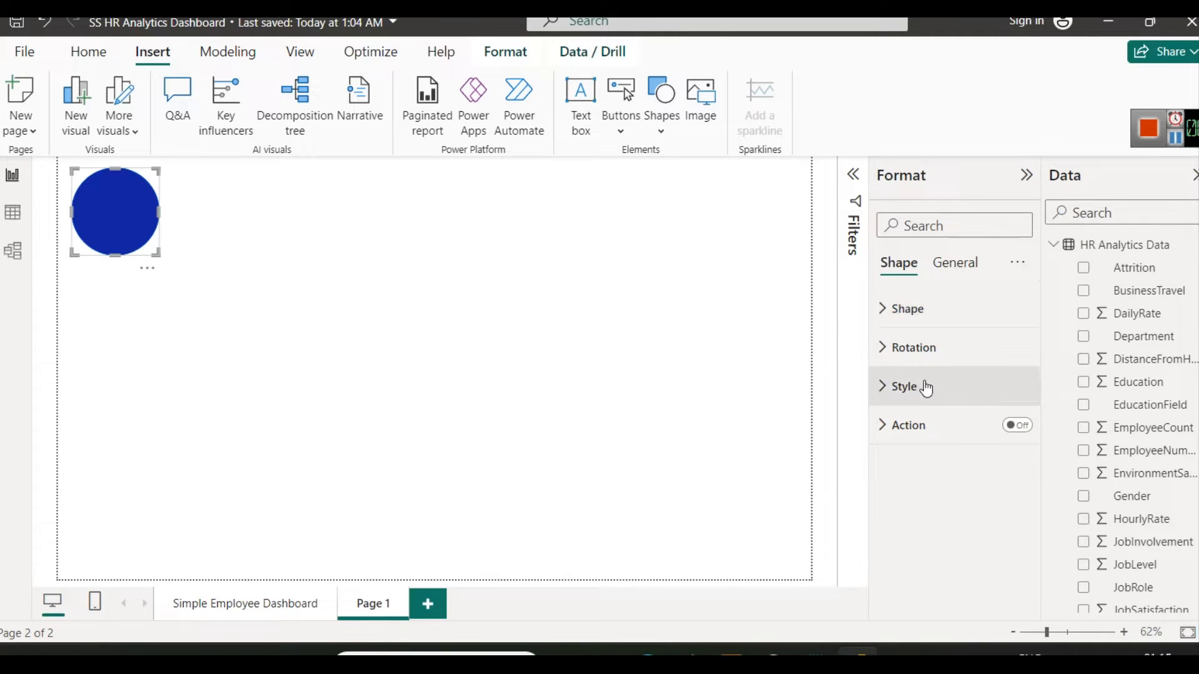
{"action": "left_click", "coordinate": [924, 386]}
{"action": "left_click", "coordinate": [923, 483]}
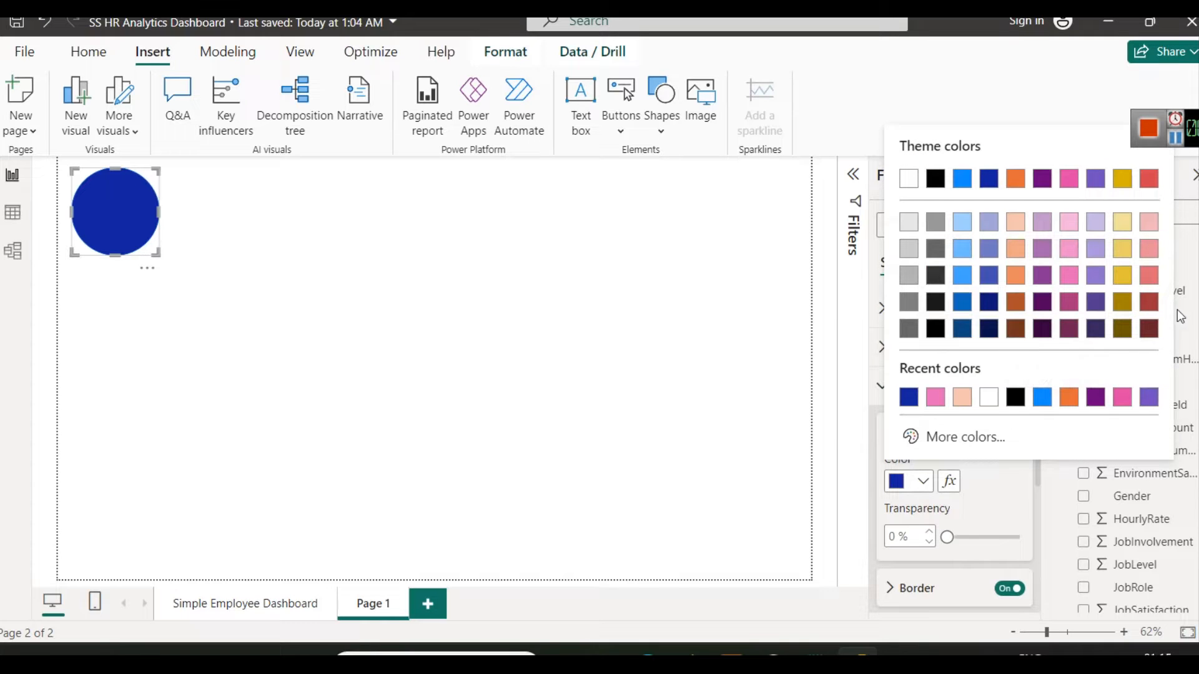
{"action": "left_click", "coordinate": [1122, 180]}
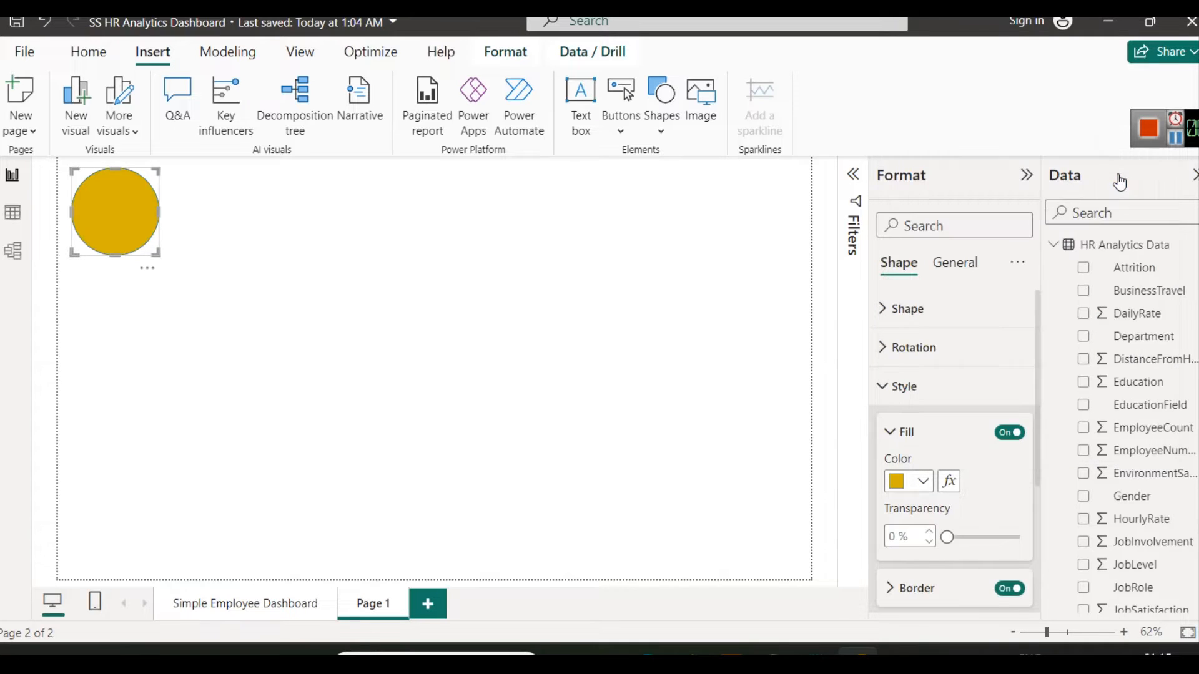
{"action": "left_click", "coordinate": [272, 349]}
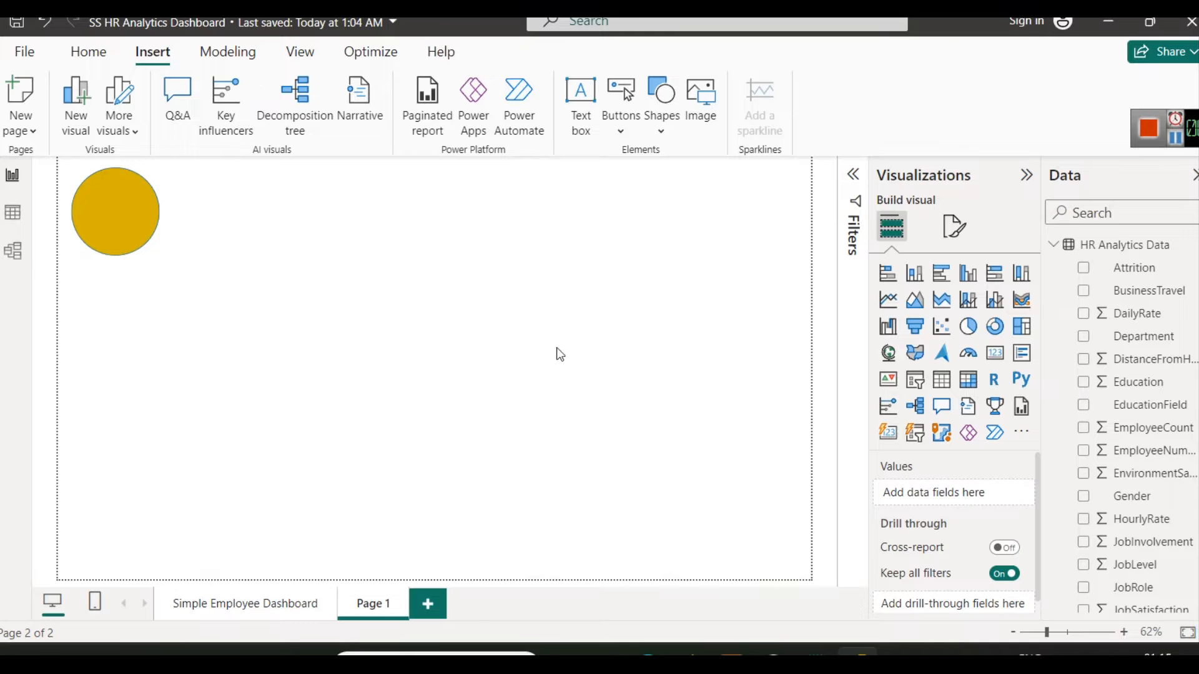
Step: Insert the HR Analytics Dashboard image from Clustered HR Data's hr-icons folder and position it over the circle
{"action": "left_click", "coordinate": [701, 102]}
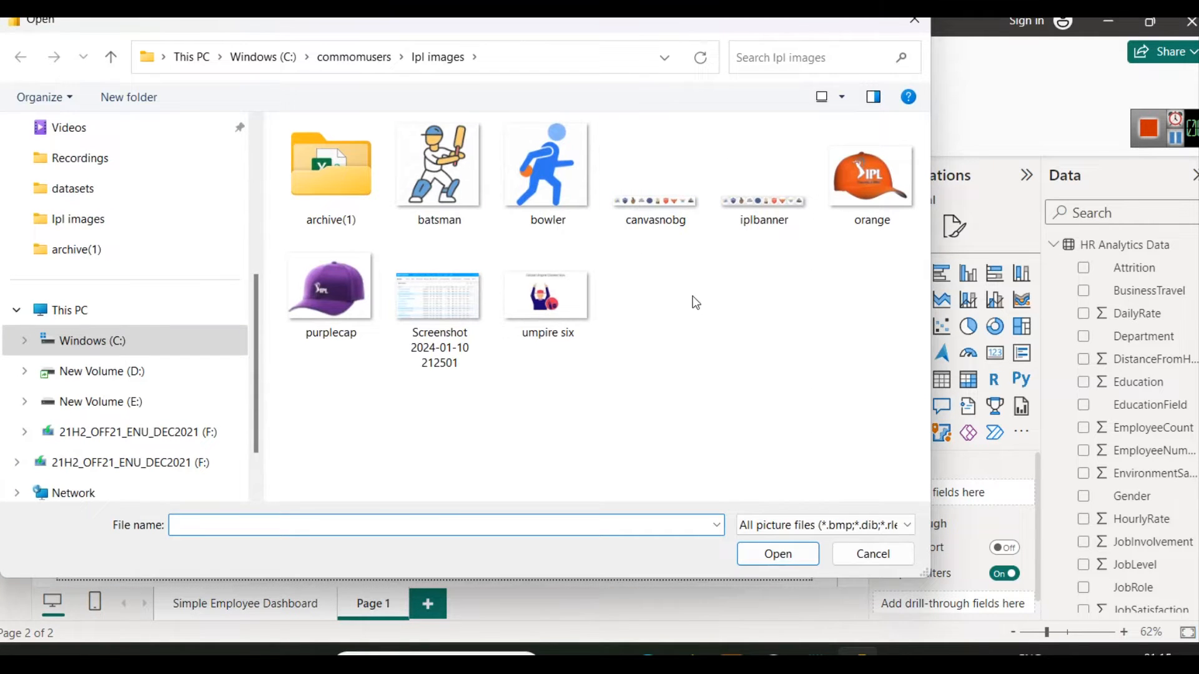
{"action": "left_click", "coordinate": [349, 57]}
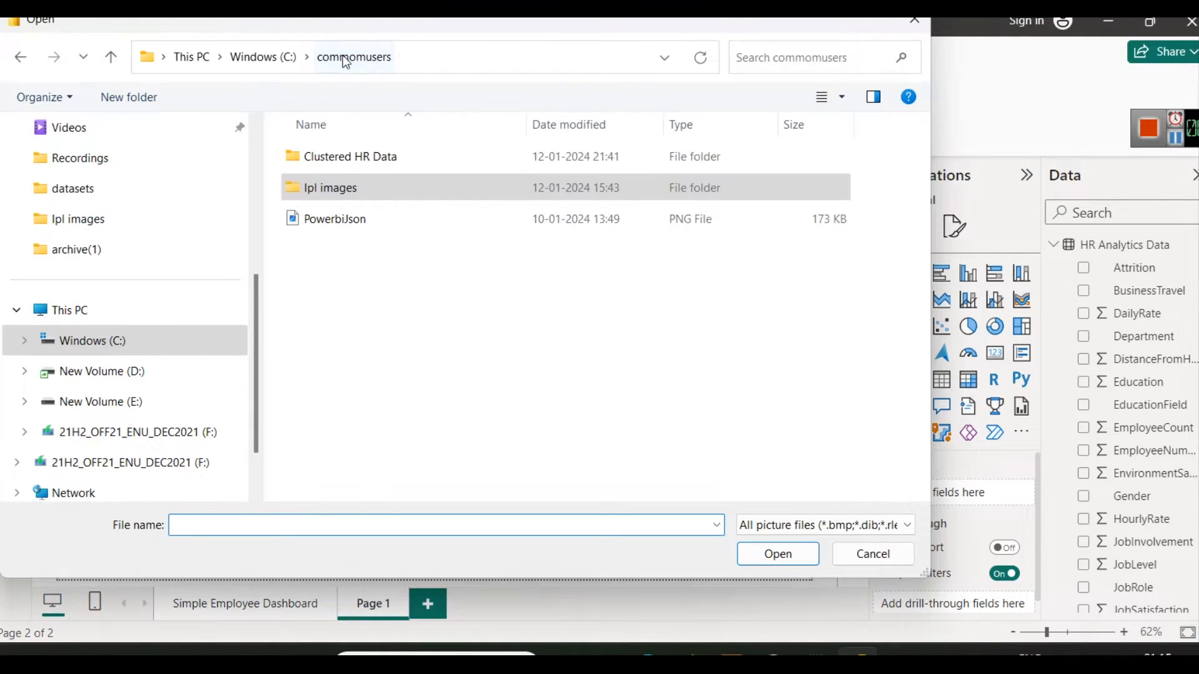
{"action": "double_click", "coordinate": [347, 161]}
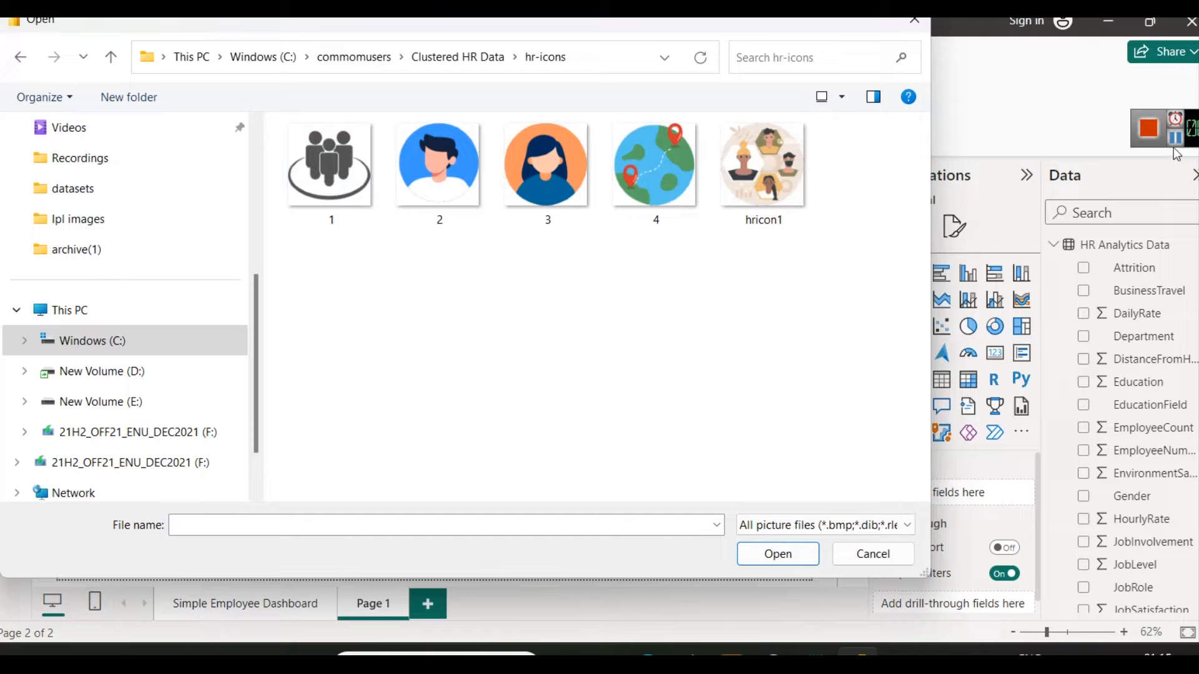
{"action": "left_click", "coordinate": [788, 200]}
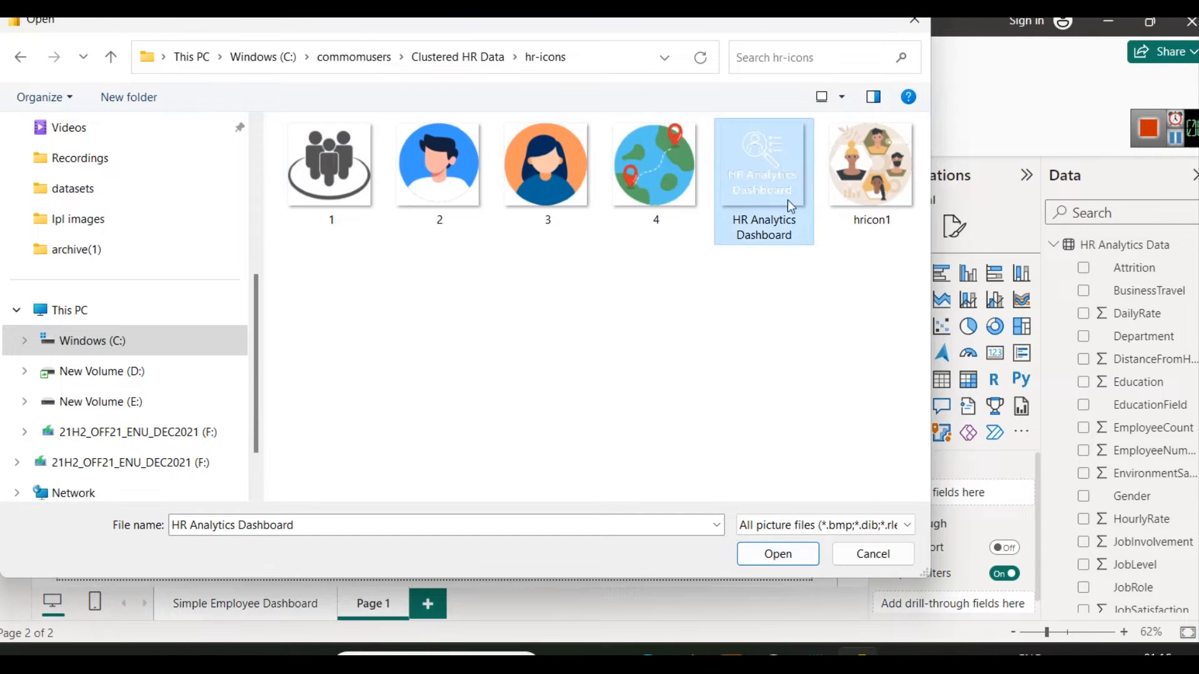
{"action": "left_click", "coordinate": [778, 555]}
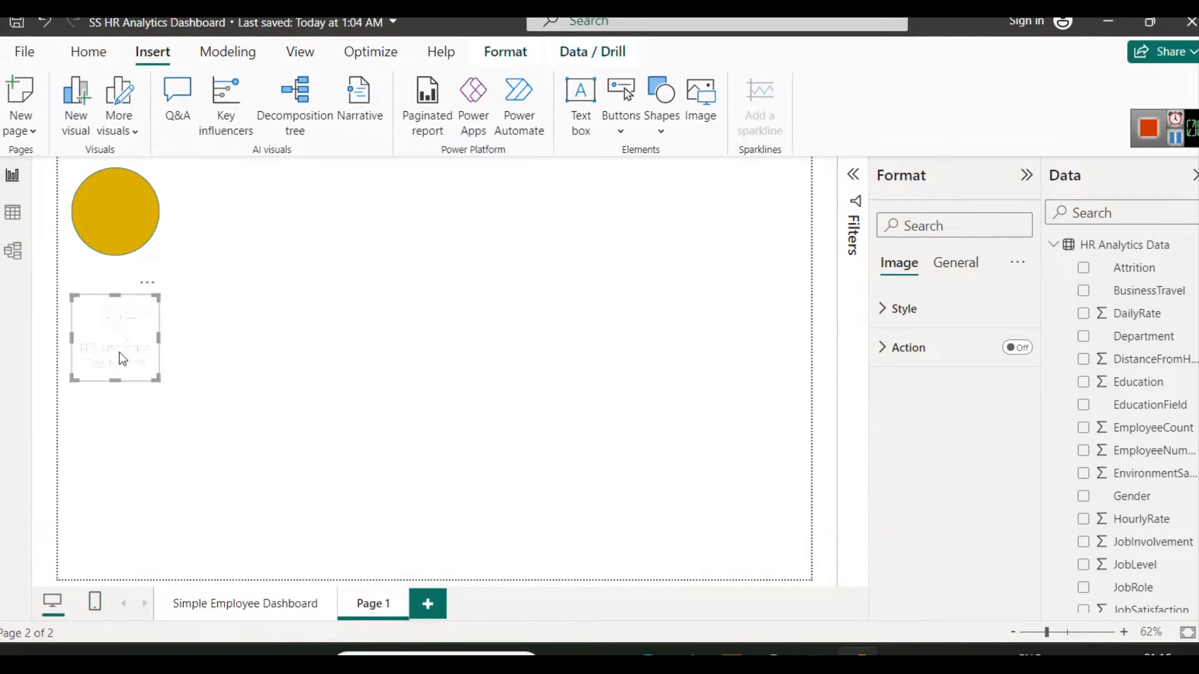
{"action": "left_click_drag", "start_coordinate": [118, 357], "coordinate": [123, 234]}
{"action": "left_click", "coordinate": [256, 316]}
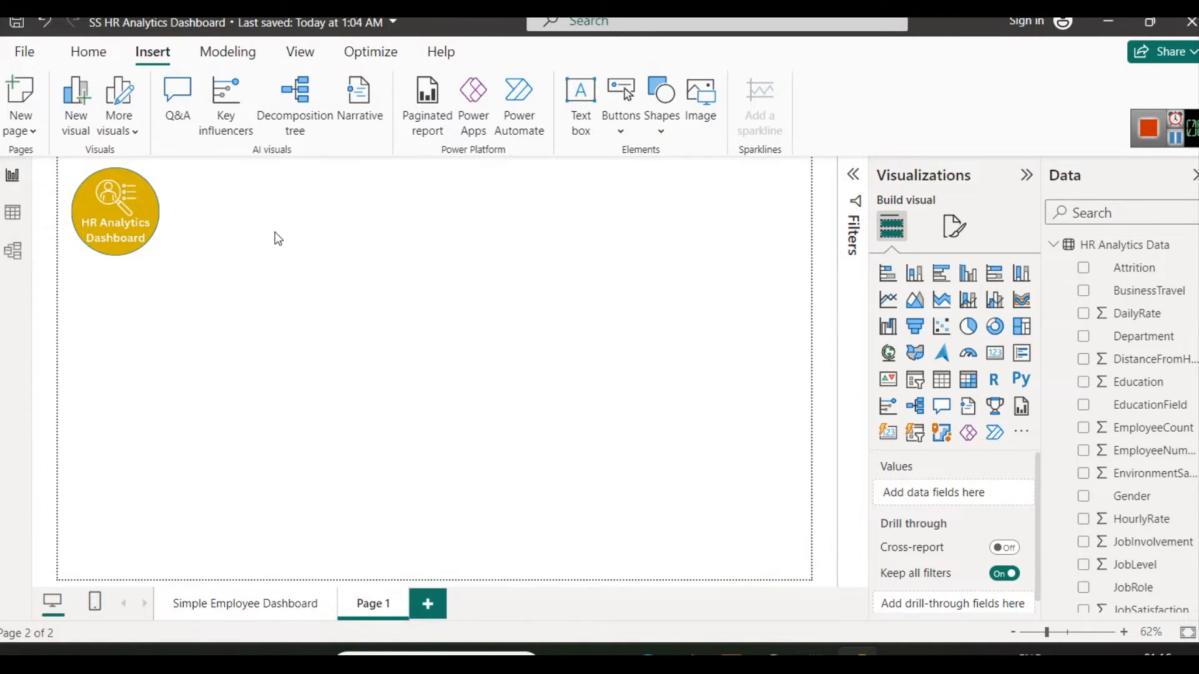
Step: Fill the circle behind the HR Analytics Dashboard image with a darker purple theme shade, keeping the image placed over it
{"action": "left_click_drag", "start_coordinate": [85, 198], "coordinate": [96, 294]}
{"action": "left_click", "coordinate": [113, 198]}
{"action": "left_click", "coordinate": [904, 391]}
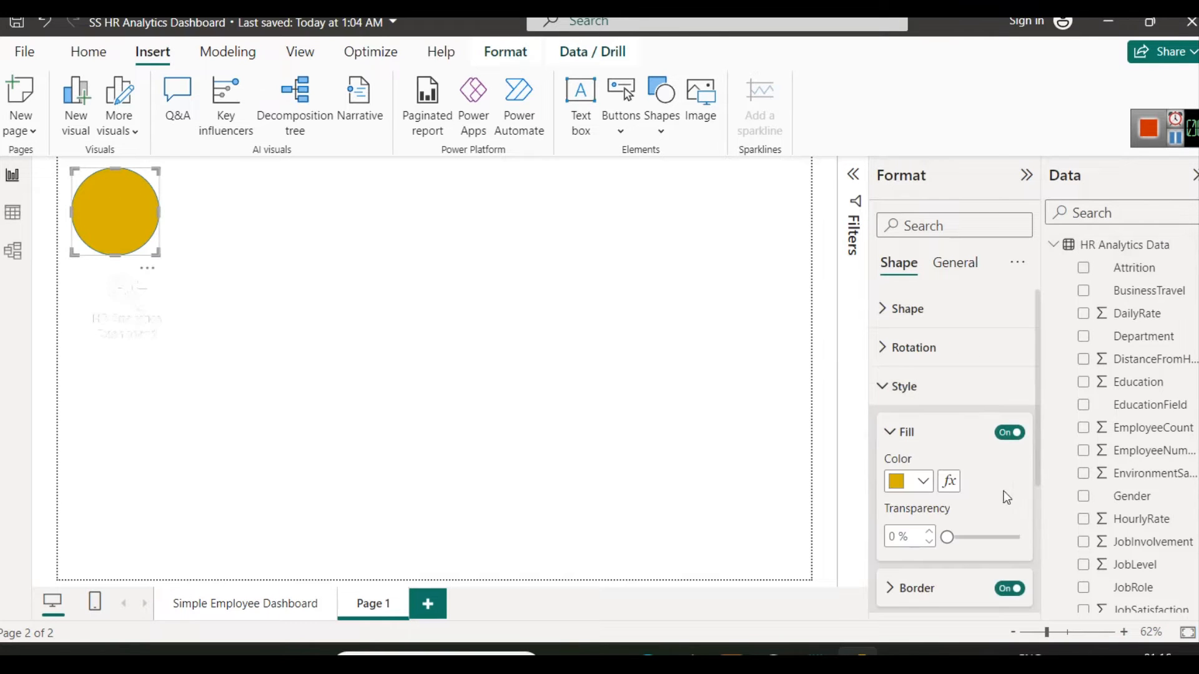
{"action": "left_click", "coordinate": [924, 486]}
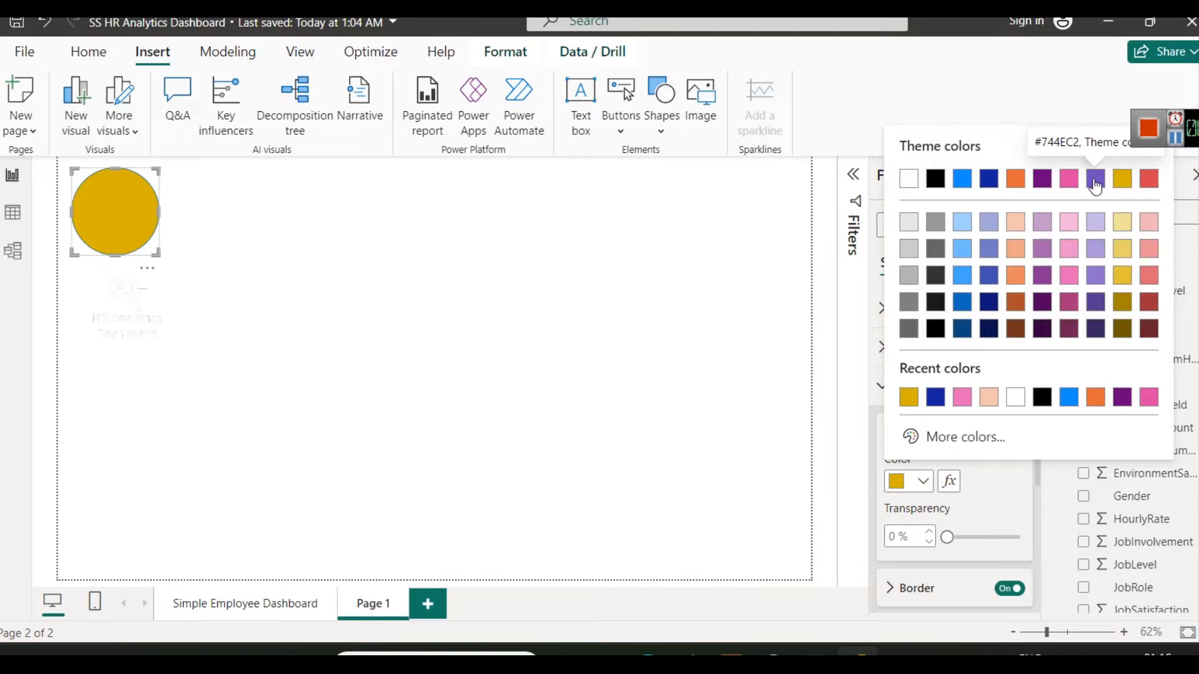
{"action": "left_click", "coordinate": [1101, 317]}
{"action": "left_click", "coordinate": [327, 342]}
{"action": "left_click_drag", "start_coordinate": [122, 346], "coordinate": [125, 216]}
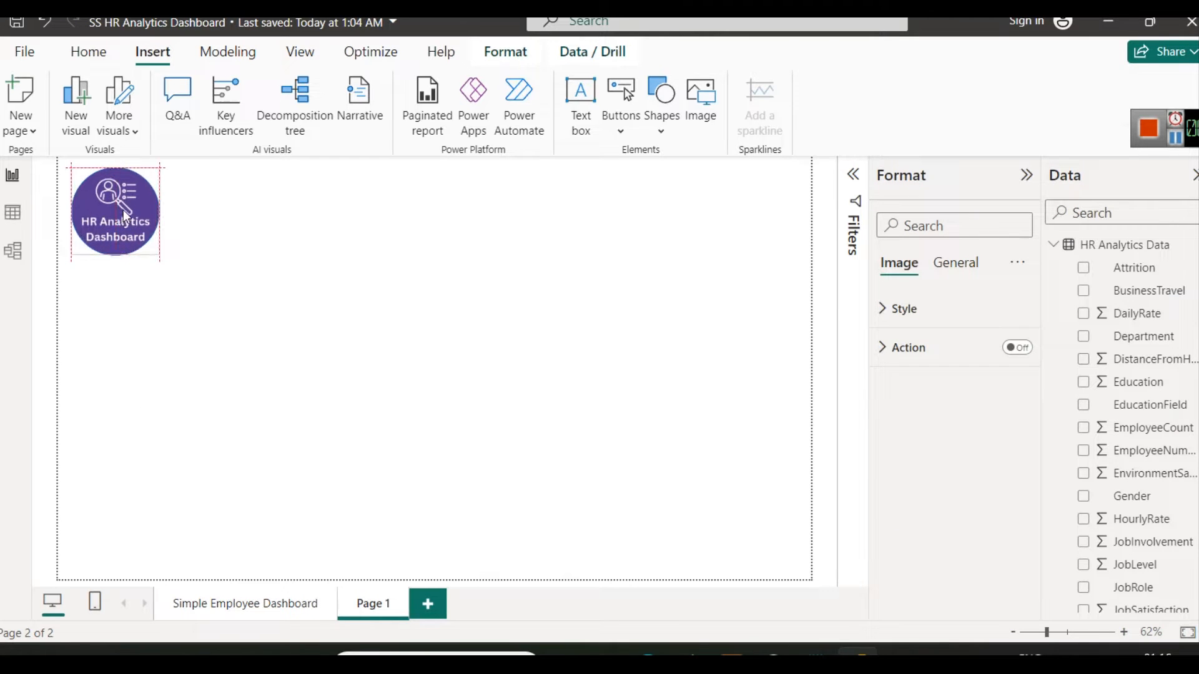
{"action": "left_click", "coordinate": [224, 288]}
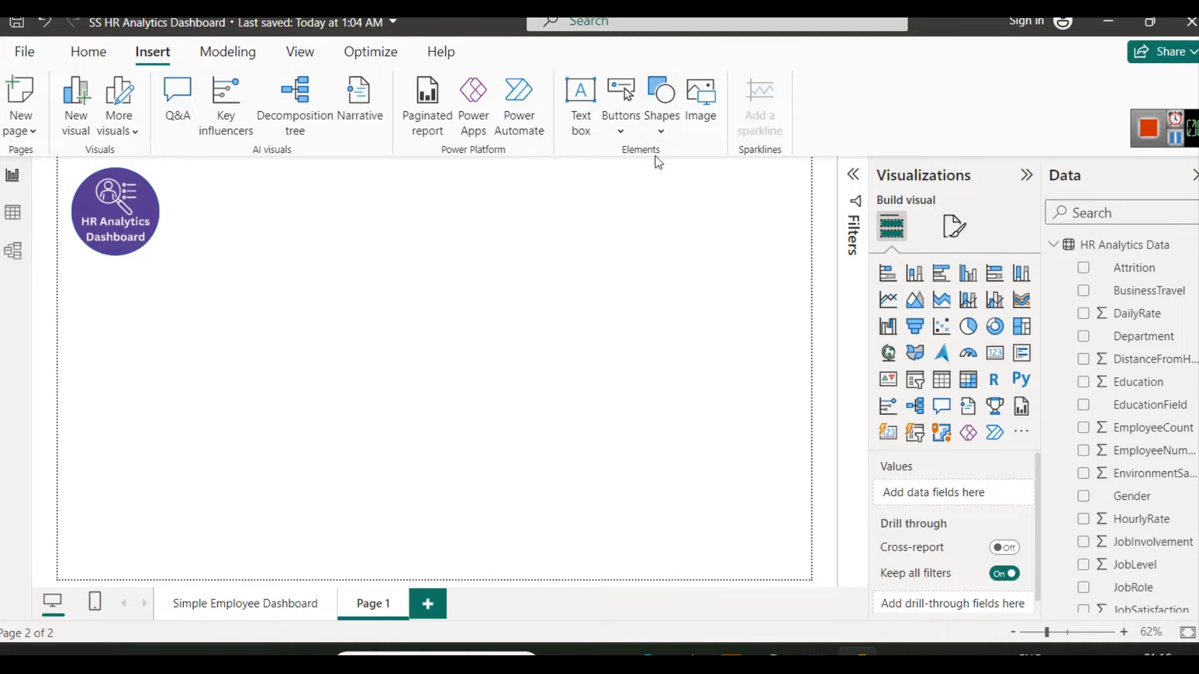
Step: Insert a rectangle shape and place it beside the logo circle, on its right
{"action": "left_click", "coordinate": [673, 125]}
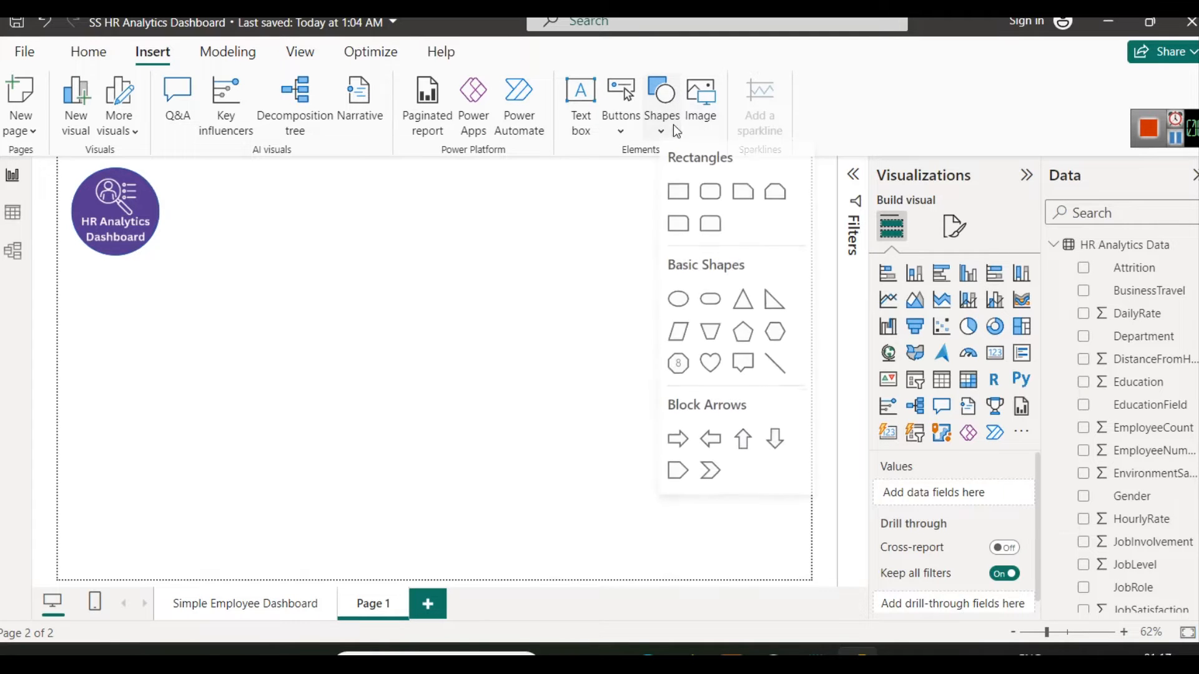
{"action": "left_click", "coordinate": [687, 197]}
{"action": "left_click_drag", "start_coordinate": [159, 337], "coordinate": [227, 219]}
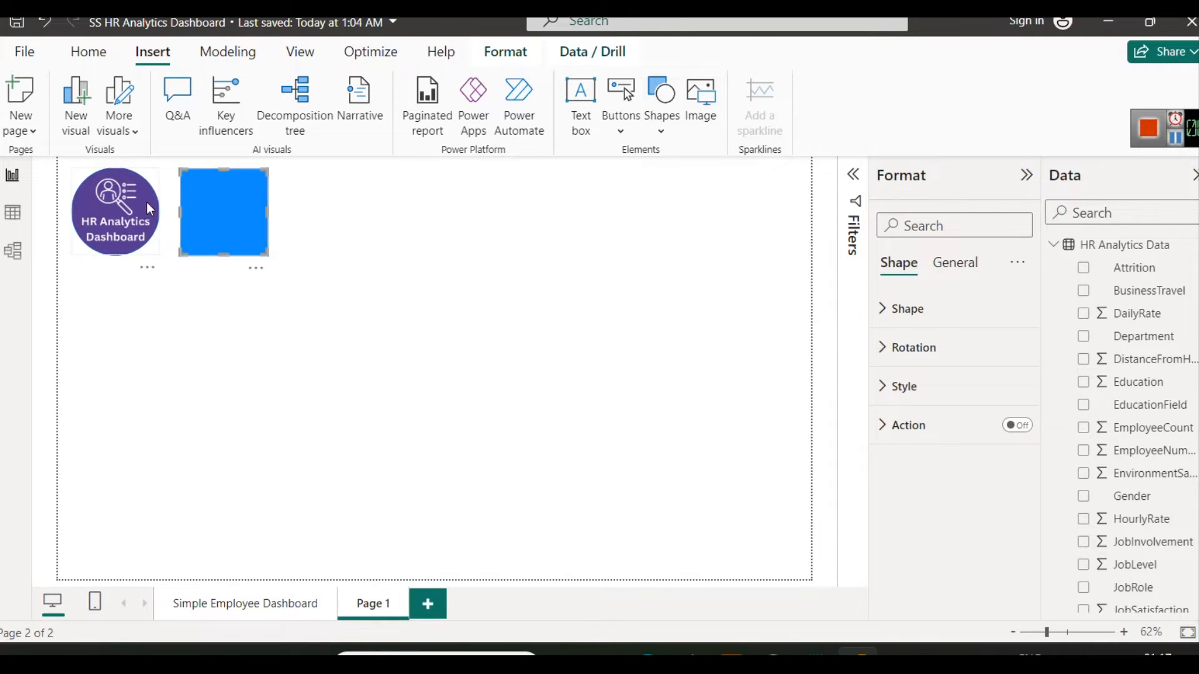
Step: Set the rectangle's height to 150
{"action": "left_click", "coordinate": [945, 267]}
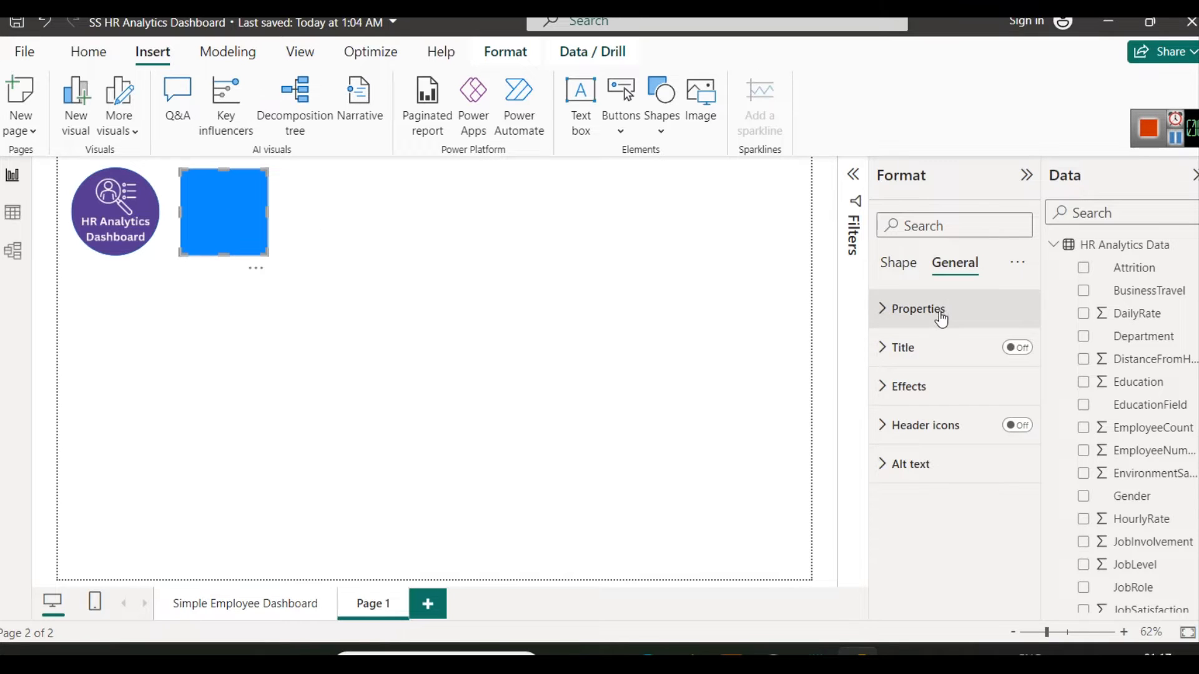
{"action": "left_click", "coordinate": [942, 312]}
{"action": "double_click", "coordinate": [913, 401]}
{"action": "type", "text": "150"}
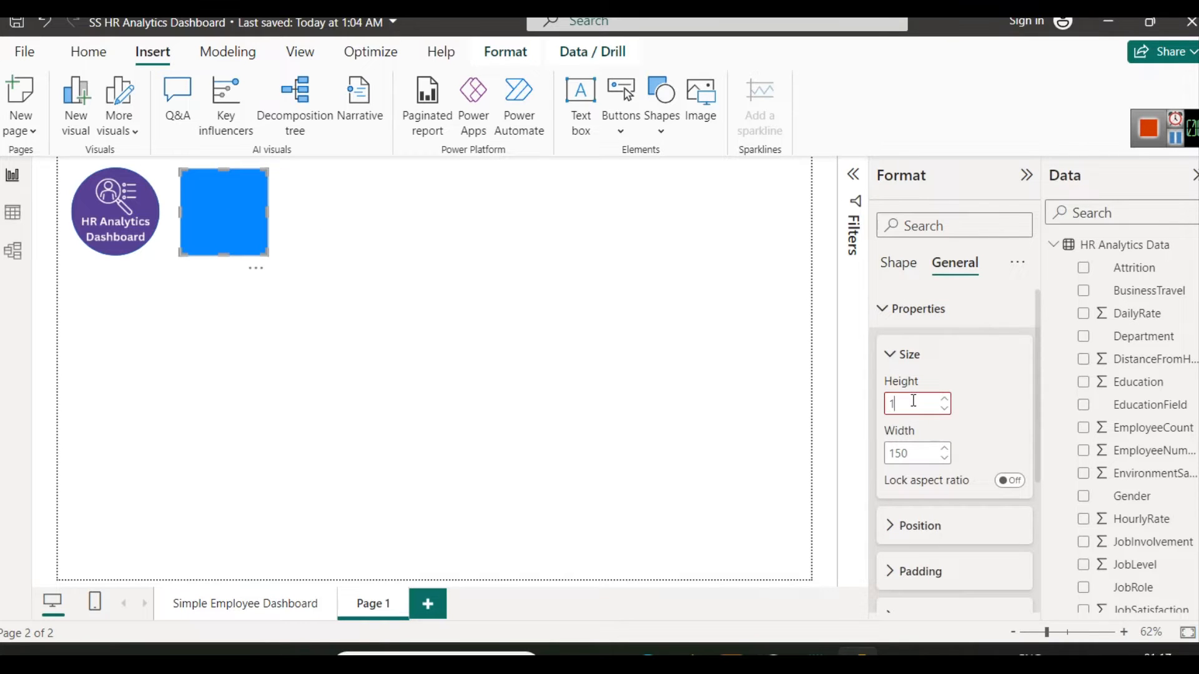
{"action": "left_click", "coordinate": [453, 297]}
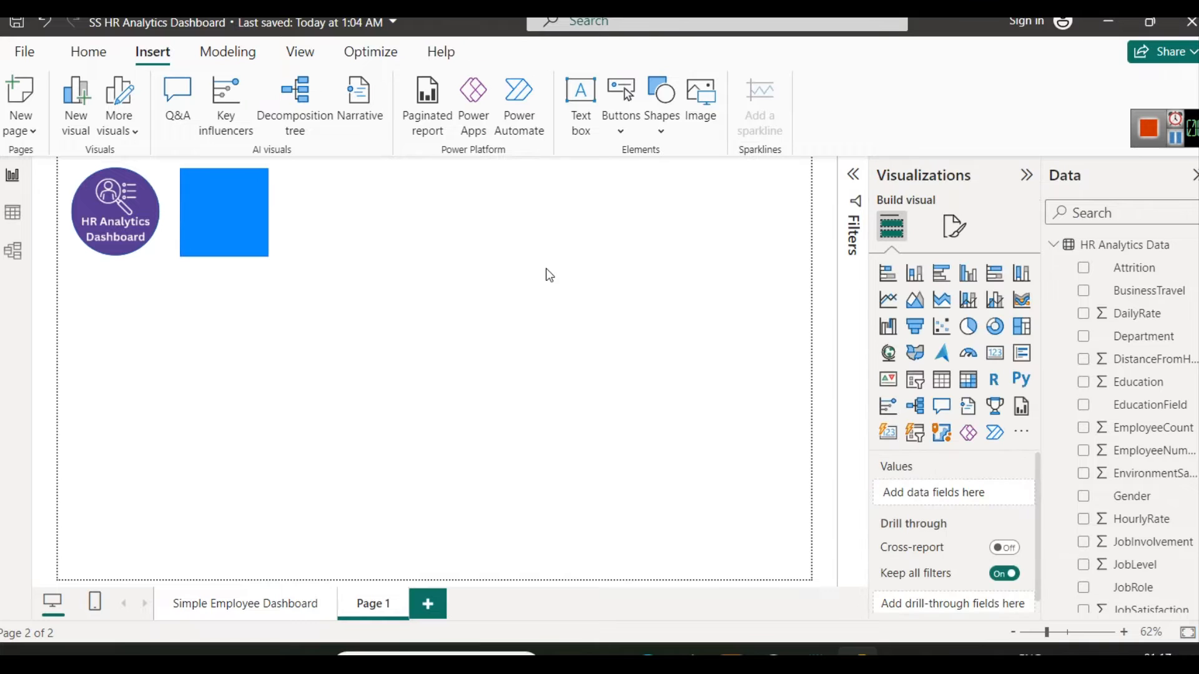
Step: Check the height and width of the Male card's background rectangle on the Simple Employee Dashboard page
{"action": "left_click", "coordinate": [266, 611]}
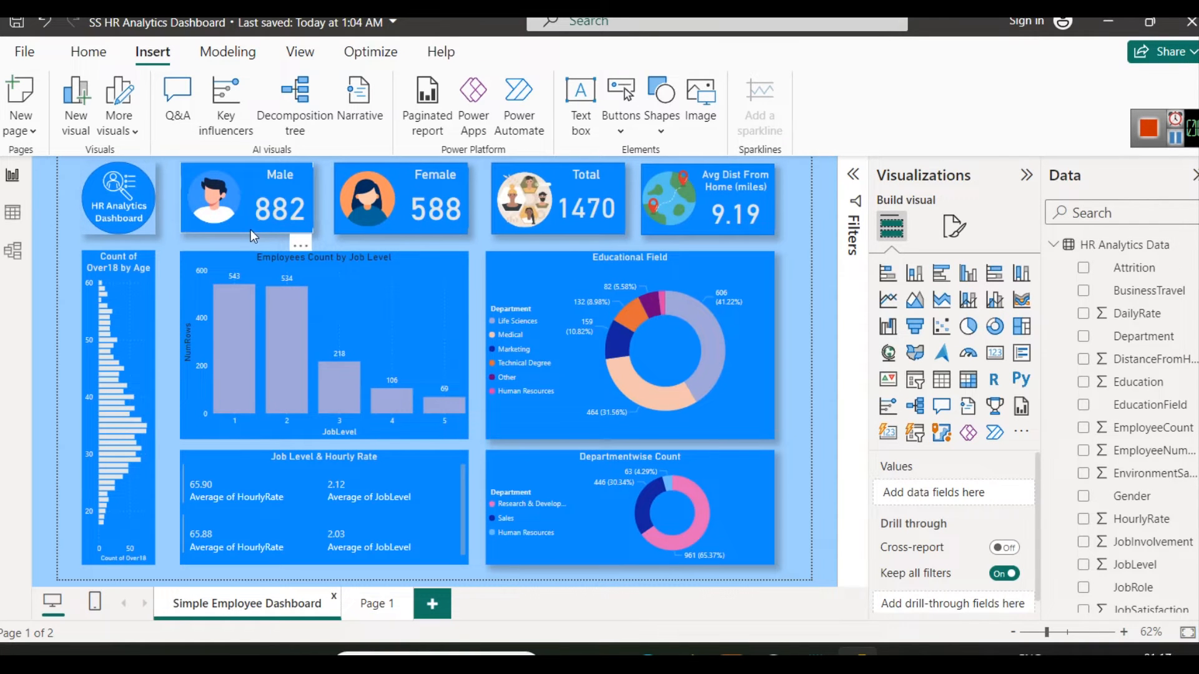
{"action": "left_click", "coordinate": [247, 231]}
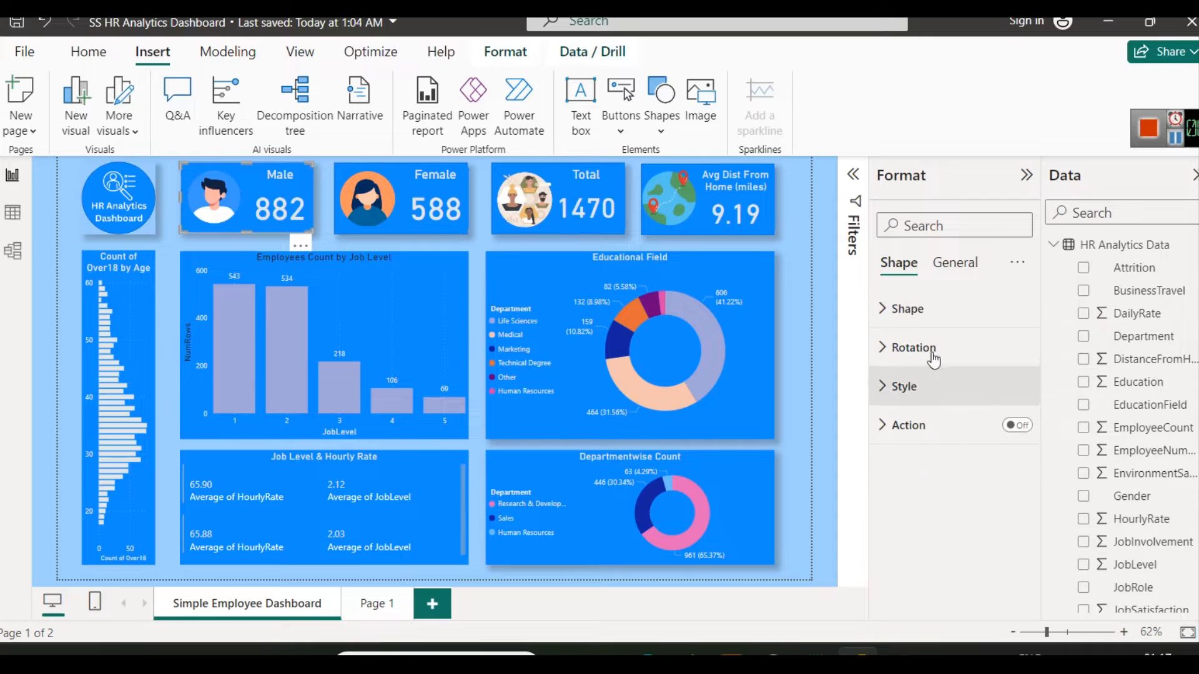
{"action": "left_click", "coordinate": [944, 263]}
{"action": "left_click", "coordinate": [936, 310]}
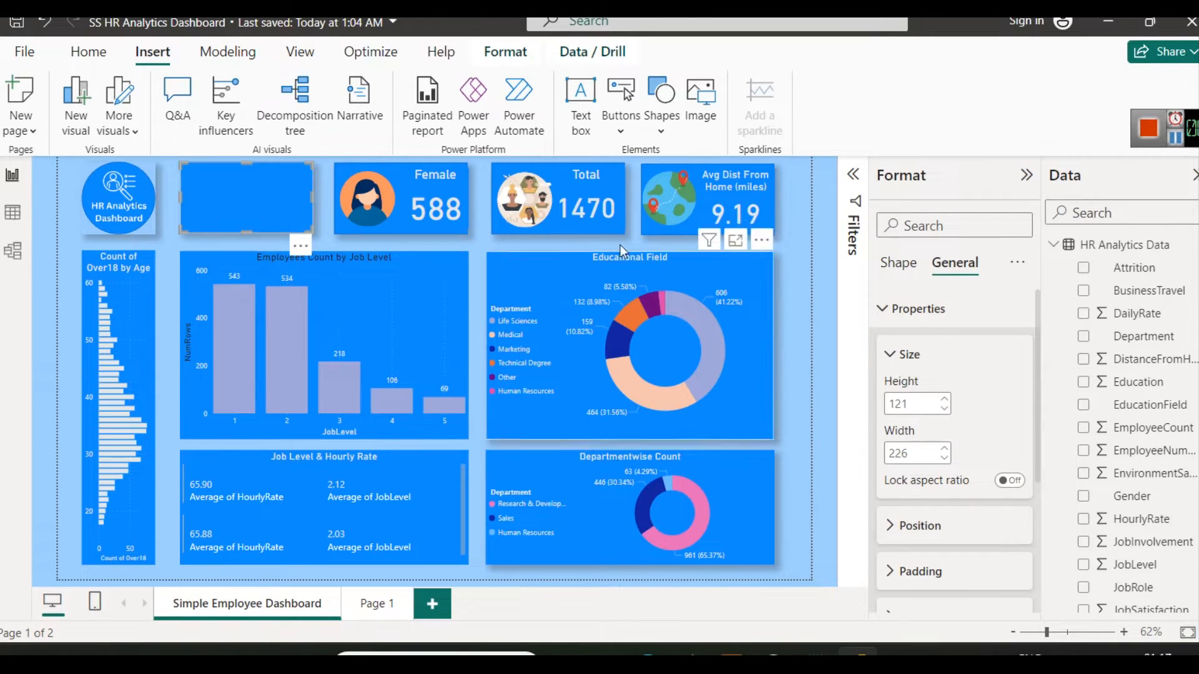
Step: Return to Page 1 and set the width of the blue rectangle beside the logo circle to 220
{"action": "left_click", "coordinate": [374, 600]}
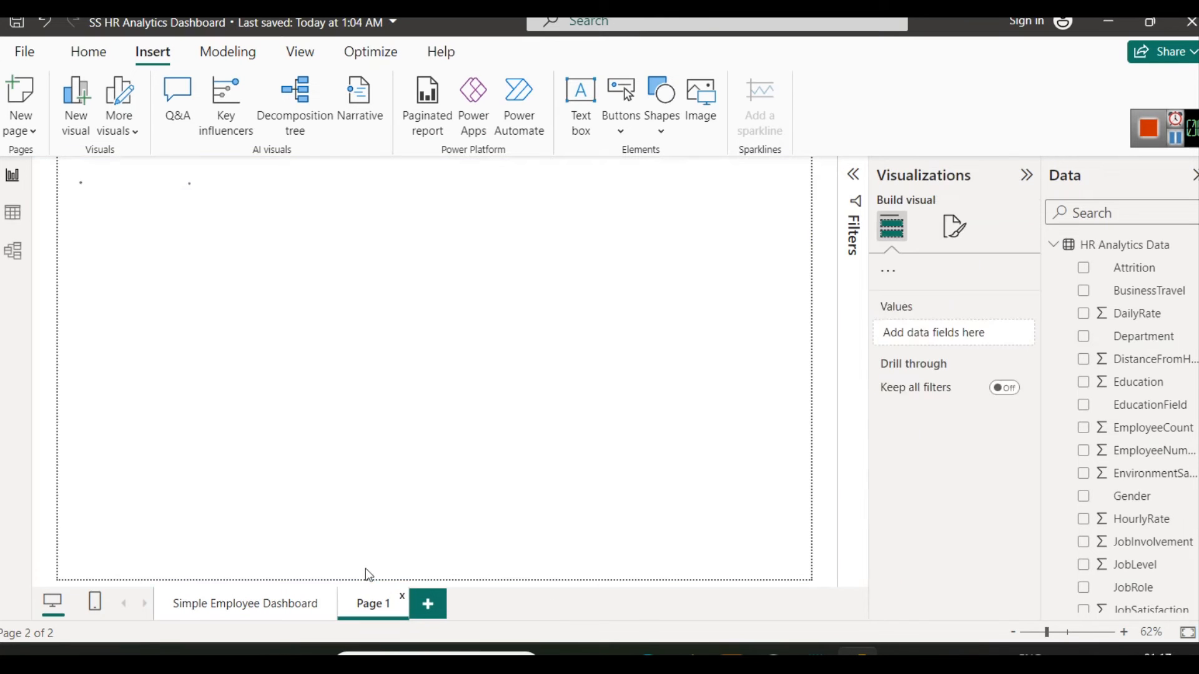
{"action": "left_click", "coordinate": [187, 199]}
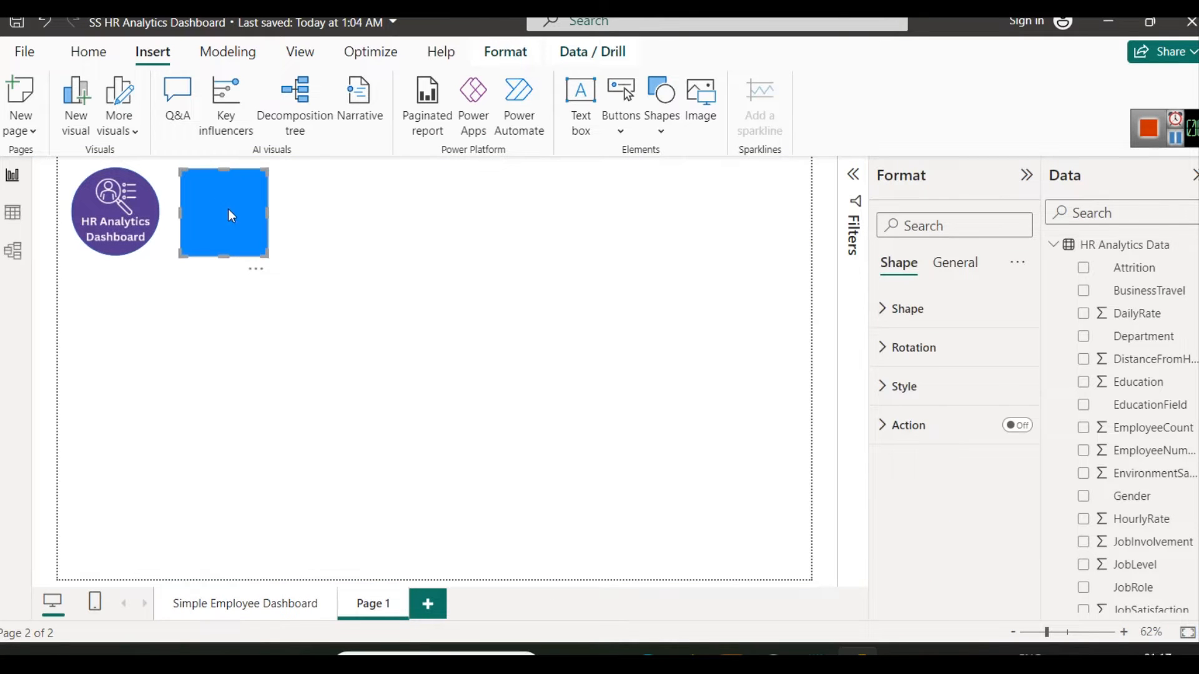
{"action": "left_click", "coordinate": [943, 264]}
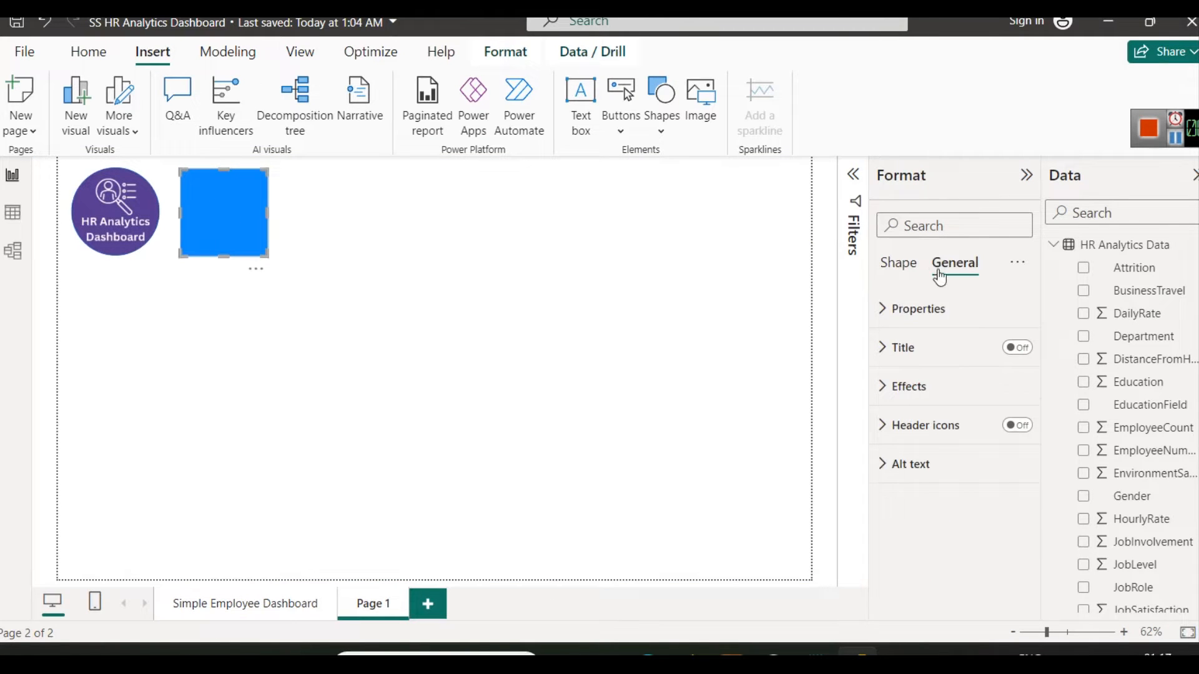
{"action": "left_click", "coordinate": [936, 322]}
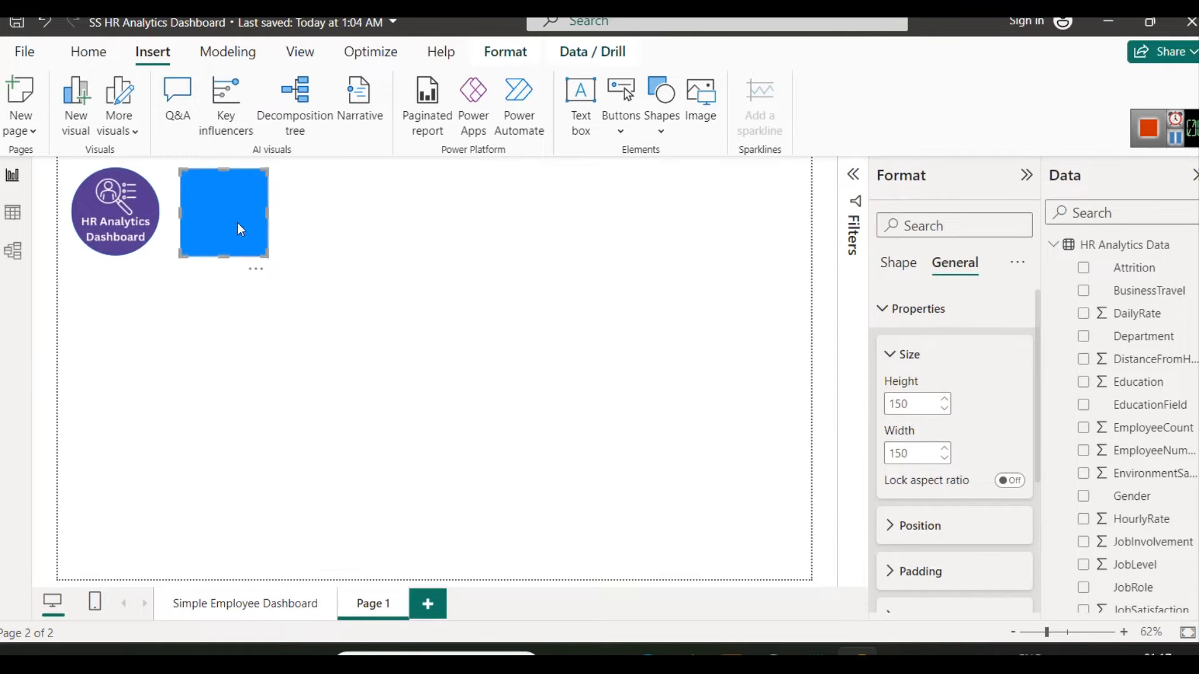
{"action": "left_click", "coordinate": [893, 451]}
{"action": "type", "text": "220"}
{"action": "left_click", "coordinate": [664, 482]}
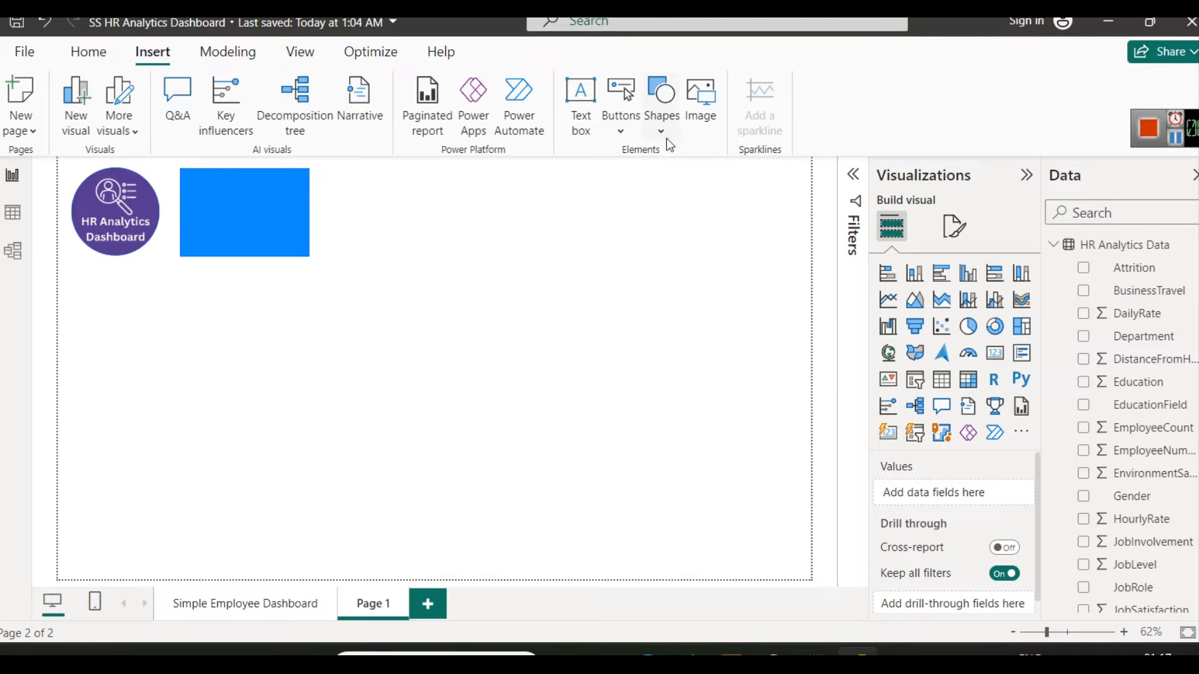
Step: Insert the male avatar image, file 2 from the hr-icons folder, and place it on the left half of the blue rectangle
{"action": "left_click", "coordinate": [695, 118]}
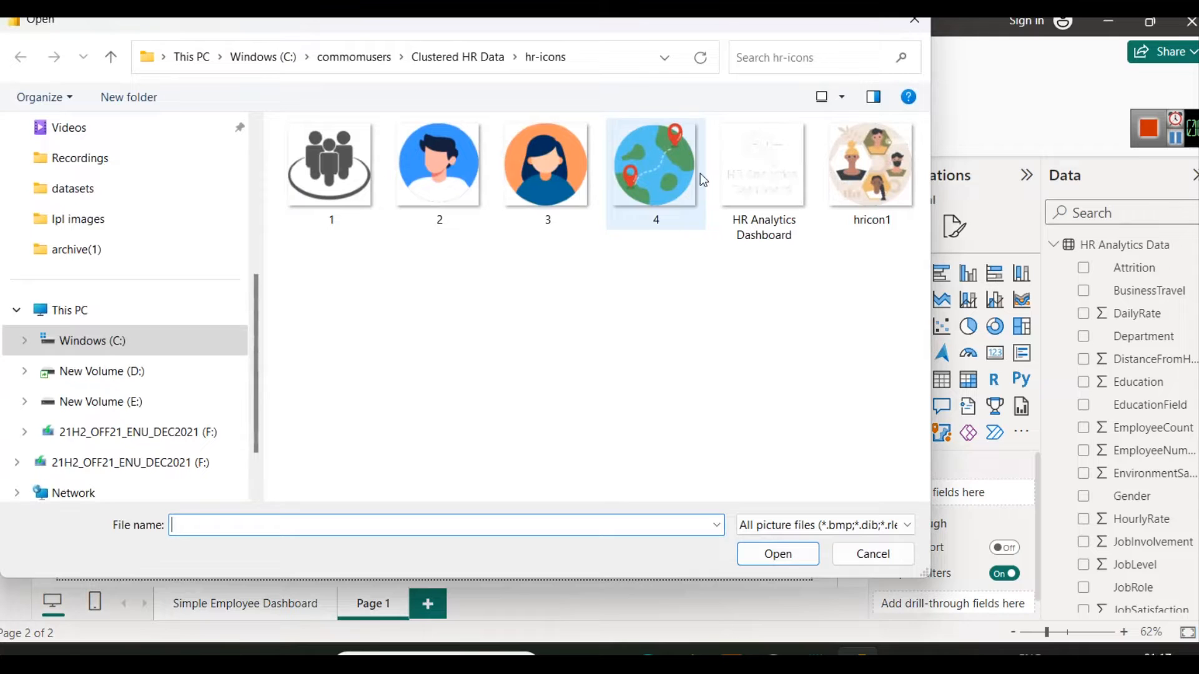
{"action": "left_click", "coordinate": [459, 159]}
{"action": "left_click", "coordinate": [778, 554]}
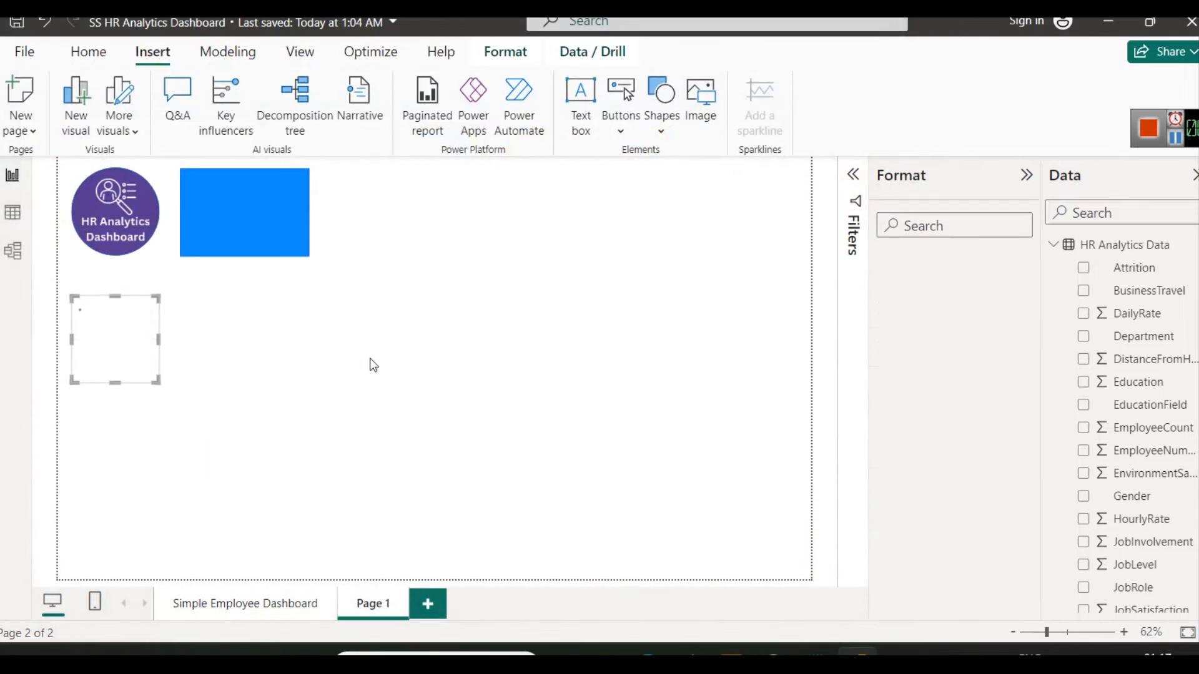
{"action": "left_click_drag", "start_coordinate": [130, 331], "coordinate": [234, 209]}
{"action": "left_click", "coordinate": [295, 320]}
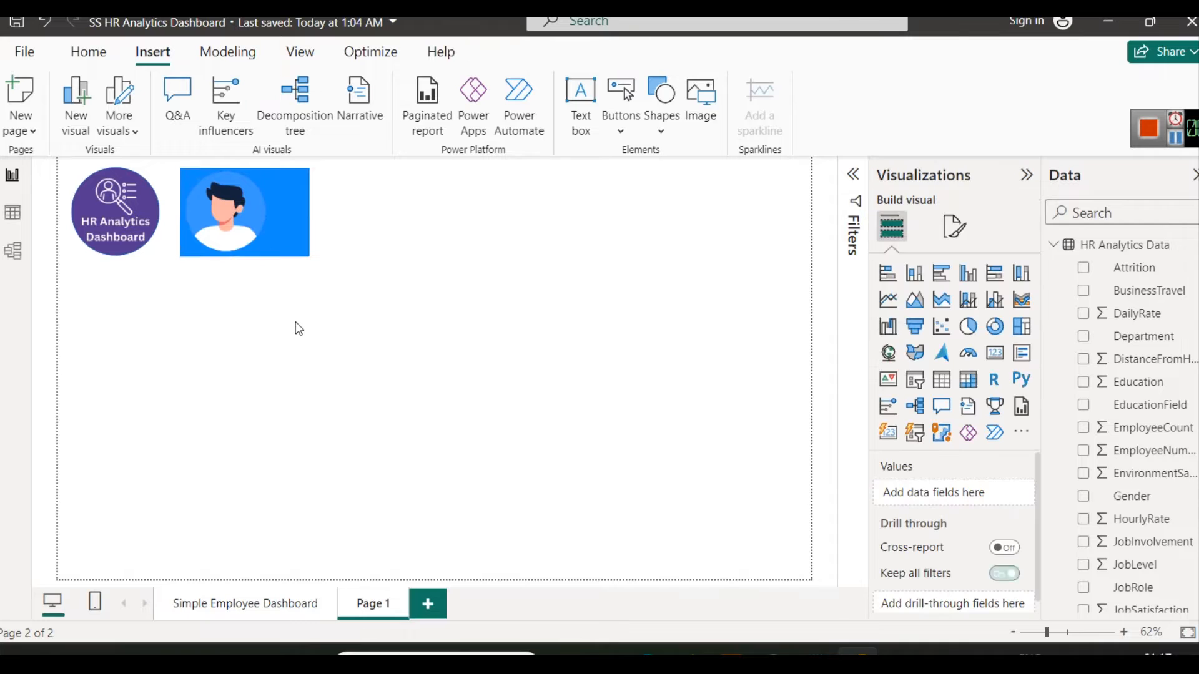
Step: Widen the blue rectangle behind the male avatar to about 315, extending its right edge
{"action": "left_click", "coordinate": [298, 217]}
{"action": "left_click_drag", "start_coordinate": [312, 212], "coordinate": [336, 217]}
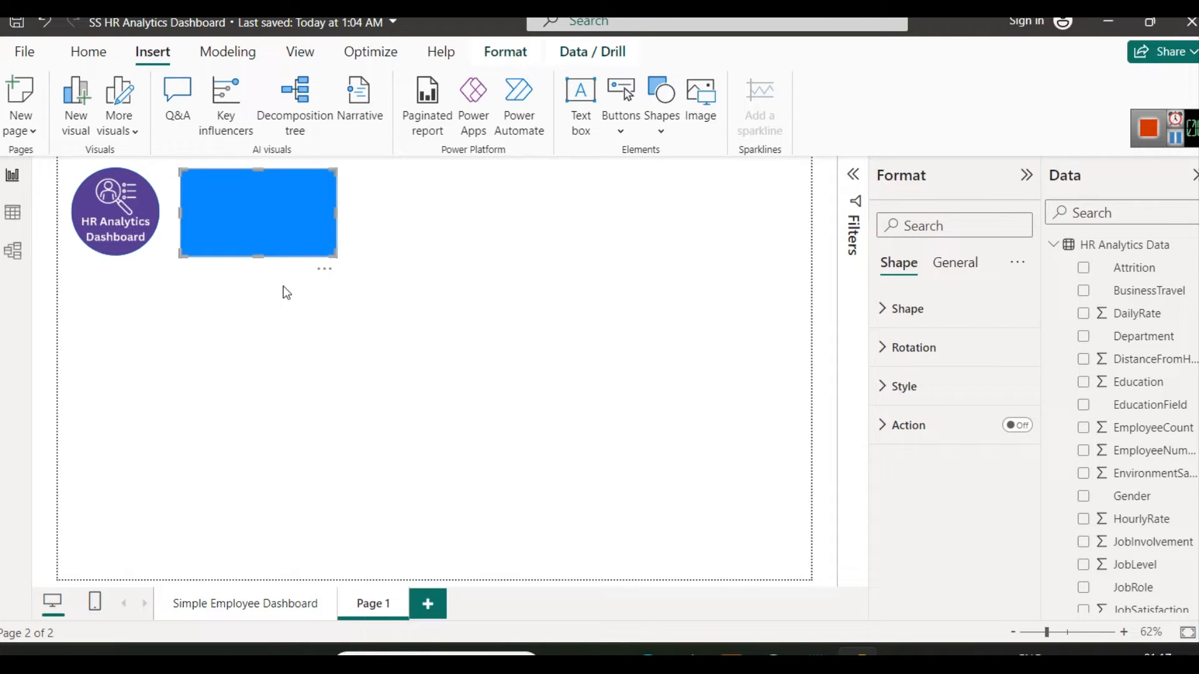
{"action": "left_click", "coordinate": [286, 292]}
{"action": "left_click", "coordinate": [337, 211]}
{"action": "left_click_drag", "start_coordinate": [337, 210], "coordinate": [366, 213]}
{"action": "left_click", "coordinate": [314, 301]}
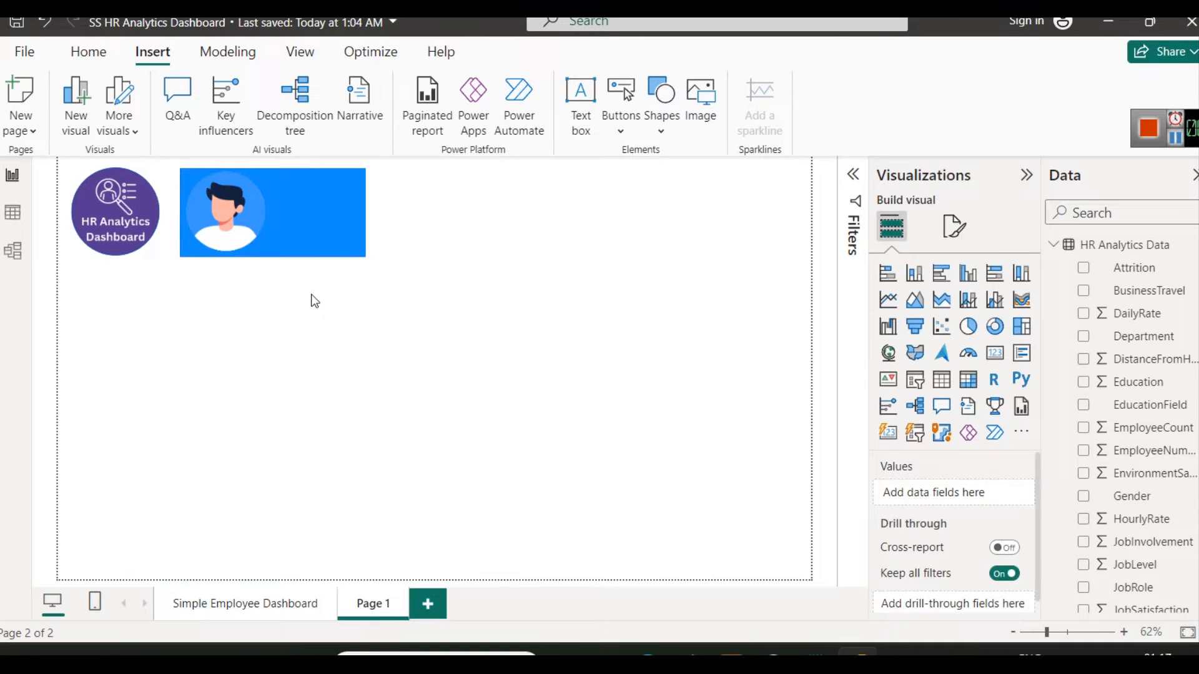
Step: Check the height and width of the rectangle behind the male avatar
{"action": "left_click", "coordinate": [327, 214]}
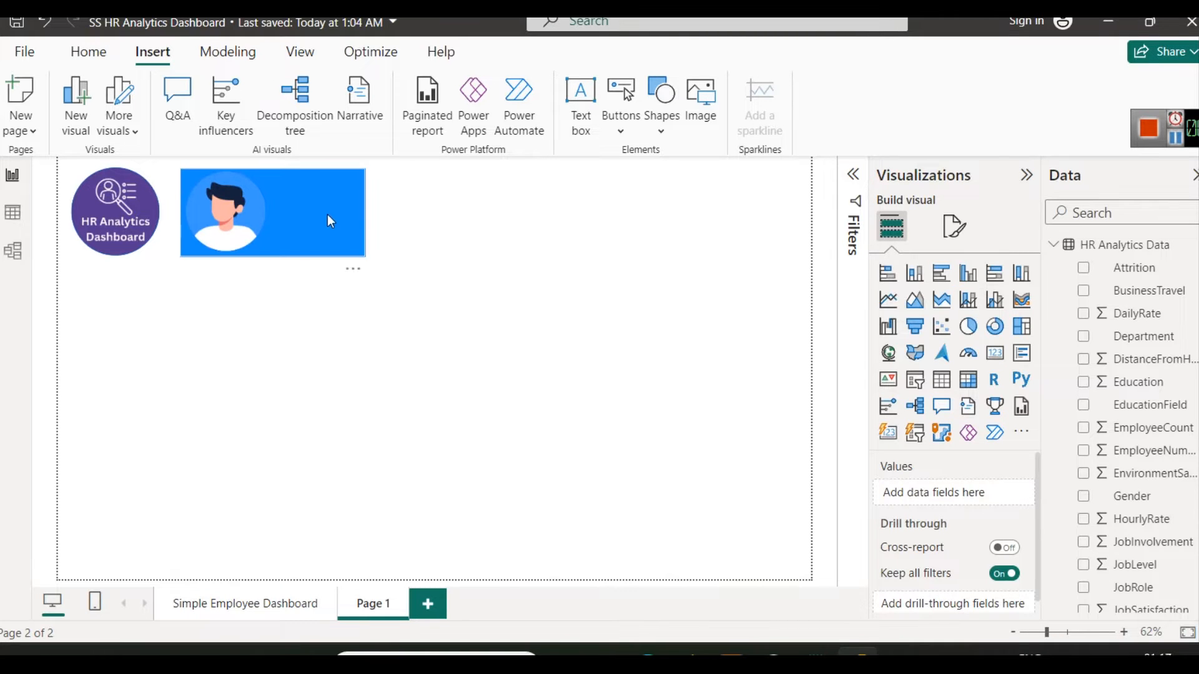
{"action": "left_click", "coordinate": [954, 264]}
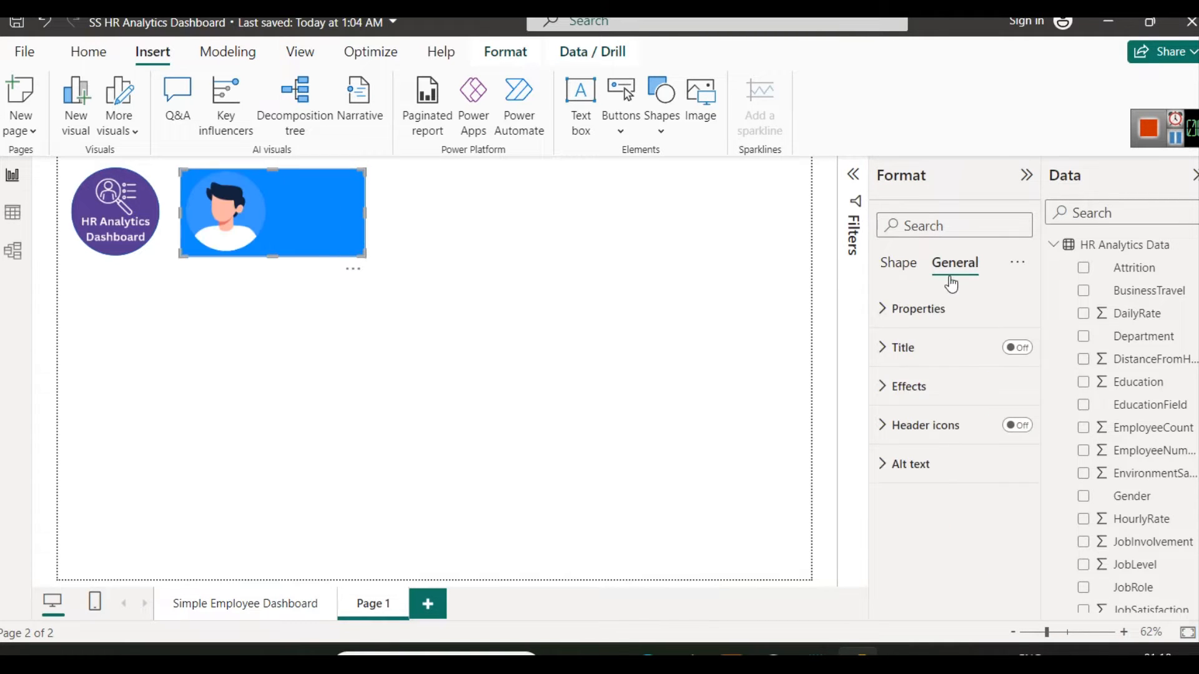
{"action": "left_click", "coordinate": [942, 324]}
{"action": "scroll", "coordinate": [974, 437], "scroll_direction": "down", "scroll_amount": 3}
{"action": "scroll", "coordinate": [897, 420], "scroll_direction": "up", "scroll_amount": 3}
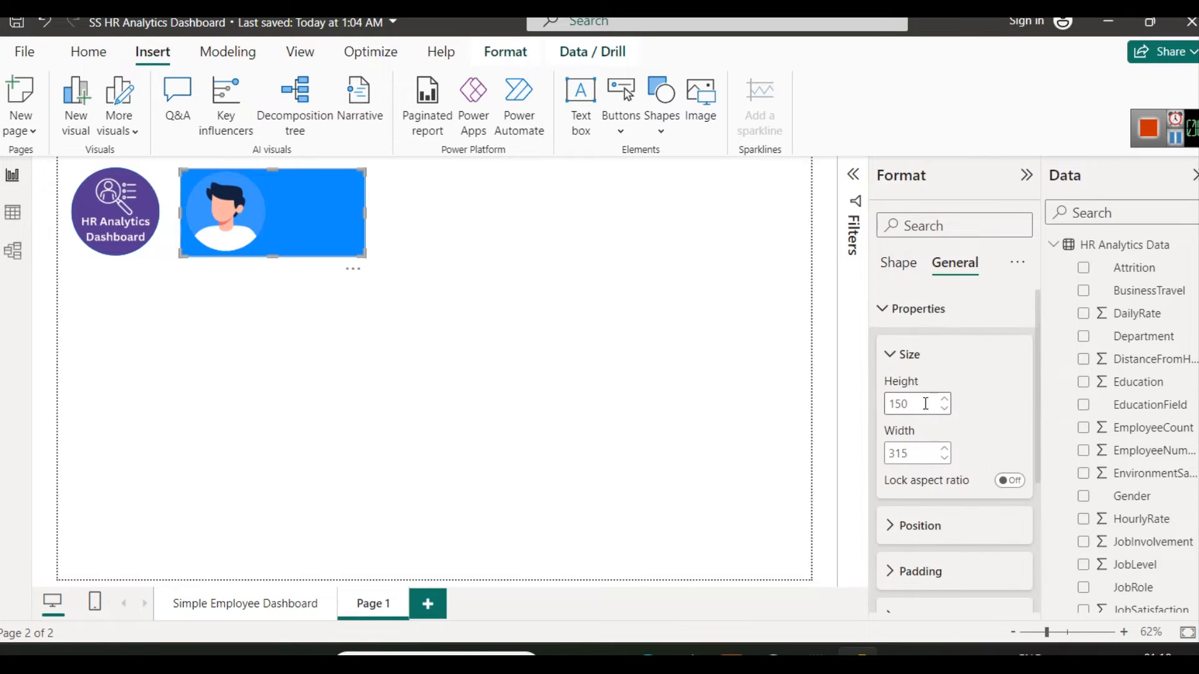
{"action": "left_click", "coordinate": [897, 316]}
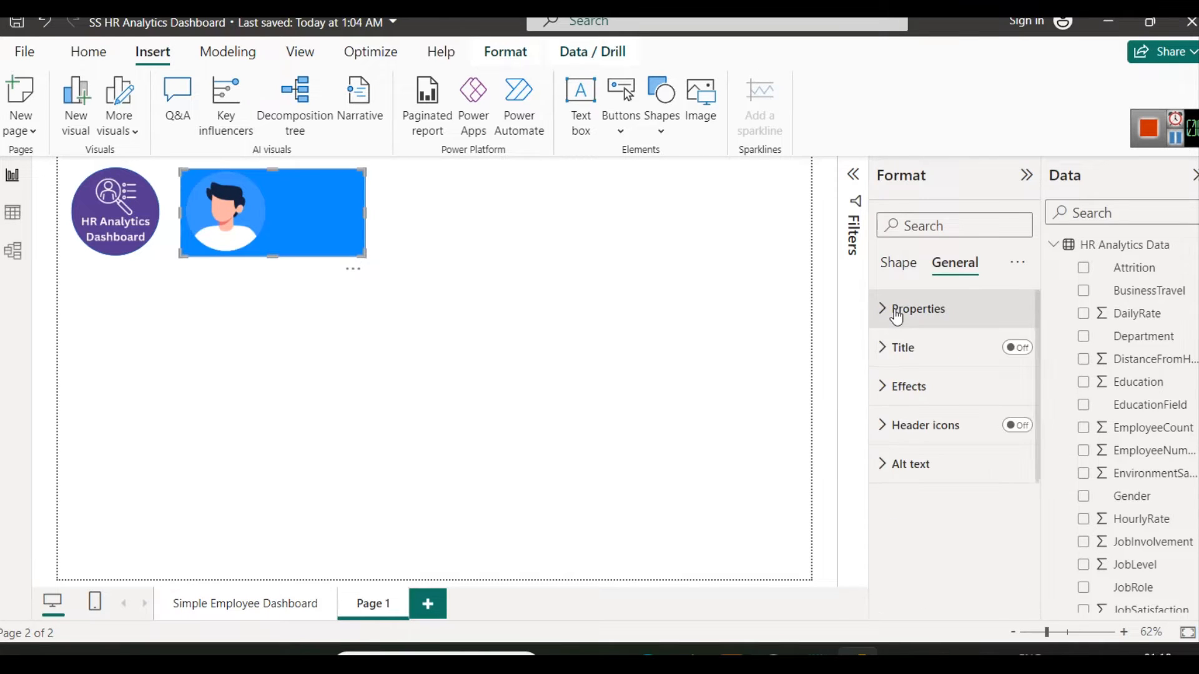
{"action": "left_click", "coordinate": [915, 405]}
{"action": "left_click", "coordinate": [921, 386]}
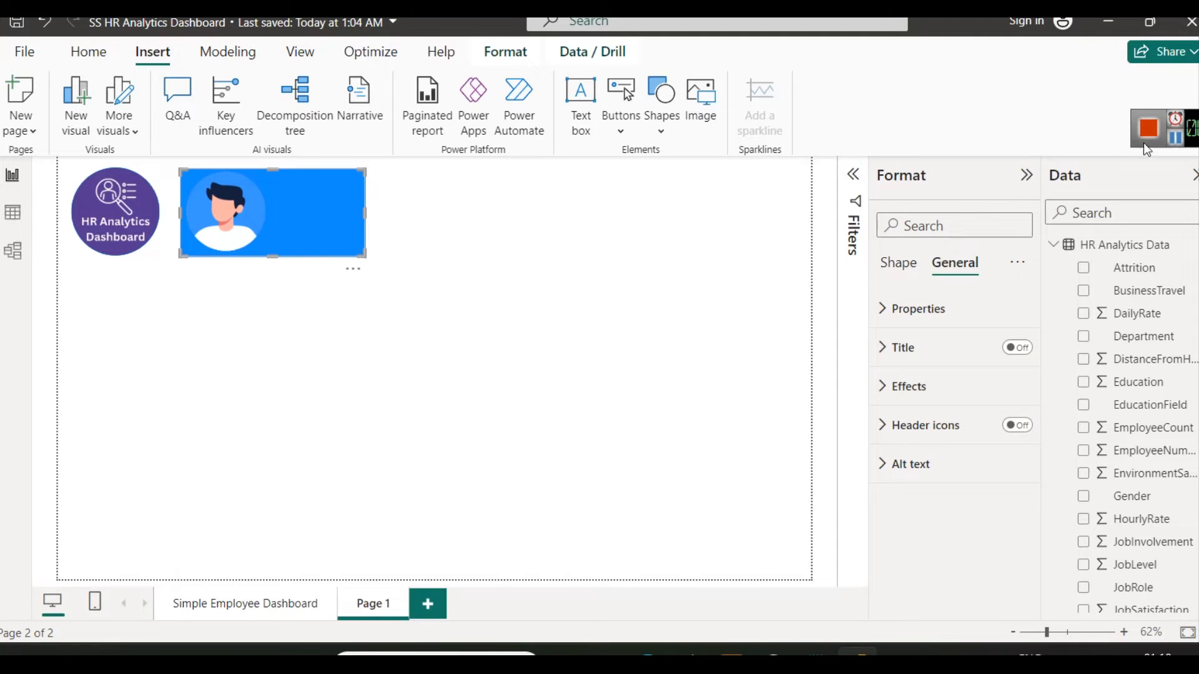
{"action": "left_click", "coordinate": [1174, 143]}
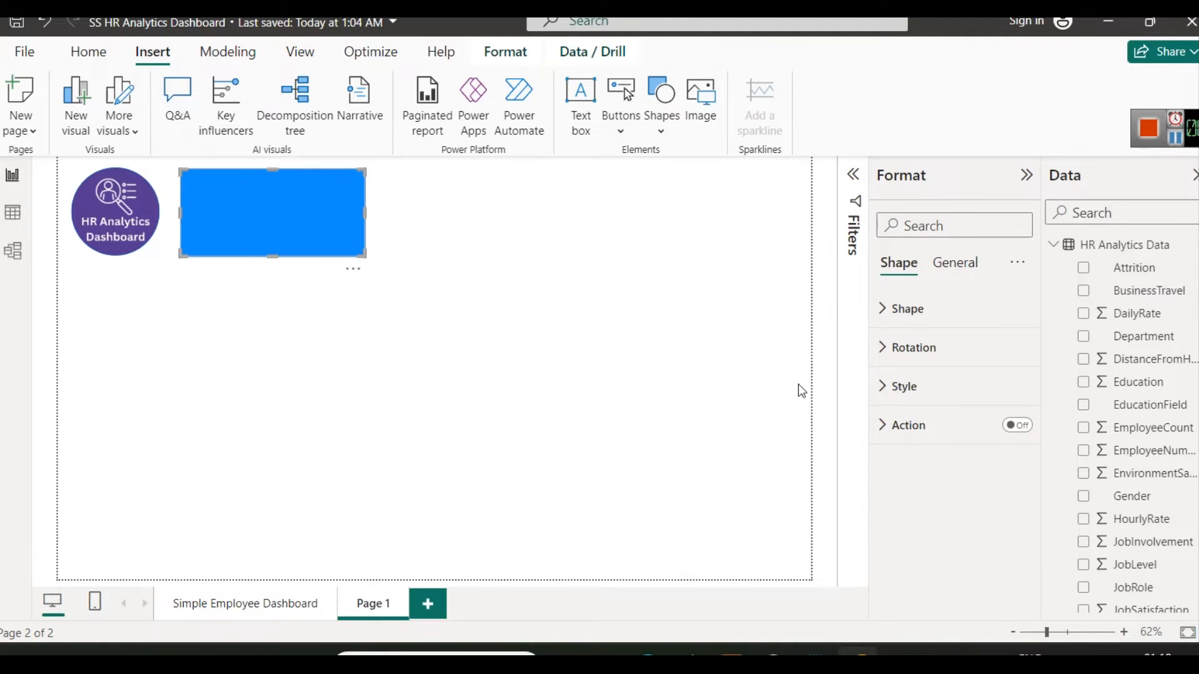
Step: Fill the rectangle behind the male avatar with the same darker purple theme shade as the logo circle
{"action": "left_click", "coordinate": [885, 392]}
{"action": "left_click", "coordinate": [886, 392]}
{"action": "left_click", "coordinate": [923, 482]}
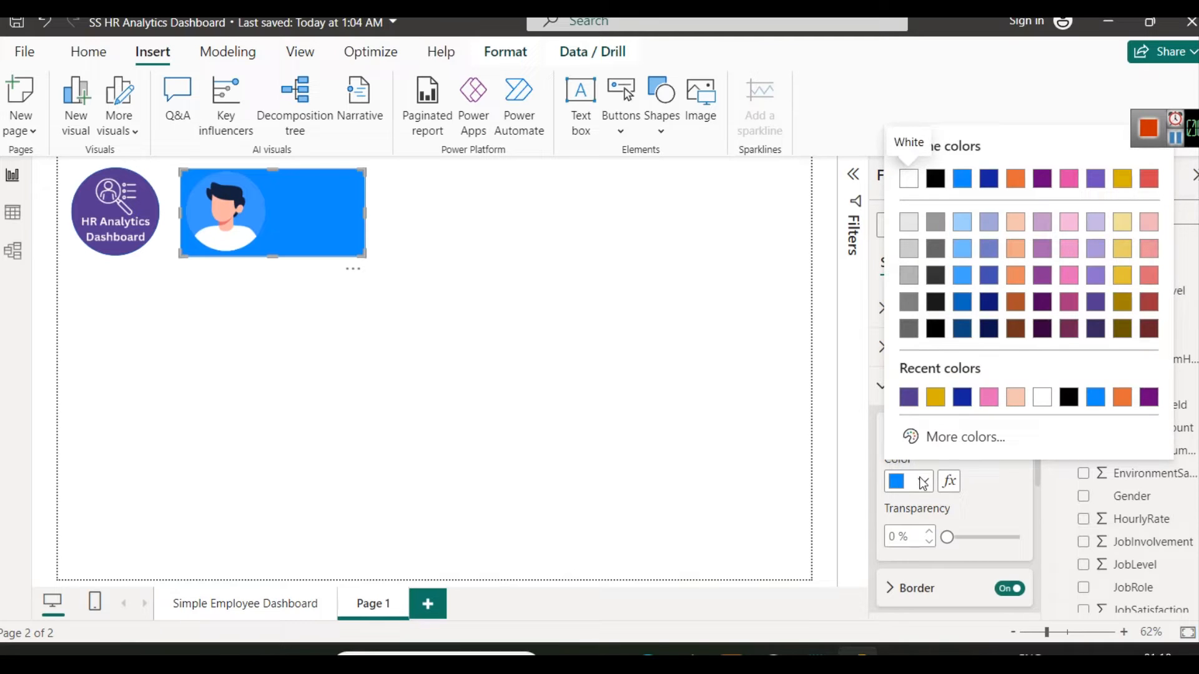
{"action": "left_click", "coordinate": [1097, 303]}
{"action": "left_click", "coordinate": [337, 332]}
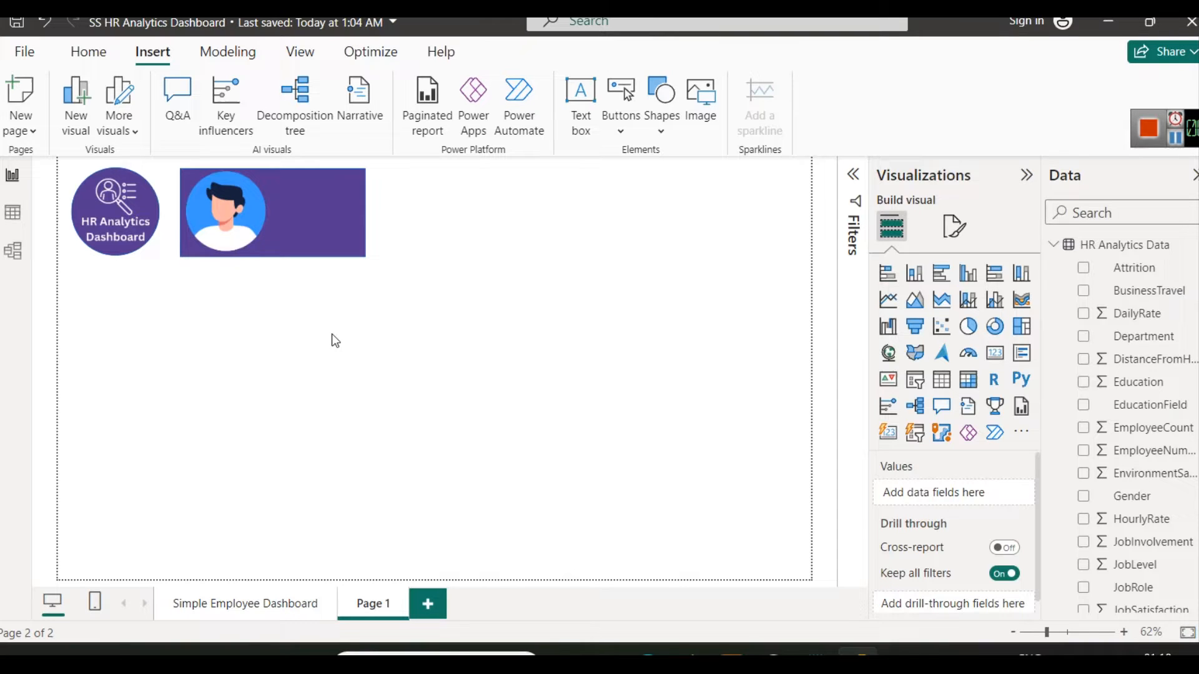
Step: Examine the Male card on the Simple Employee Dashboard page and the Gender column in the HR Analytics Data workbook in Excel, then return to Page 1
{"action": "left_click", "coordinate": [249, 604]}
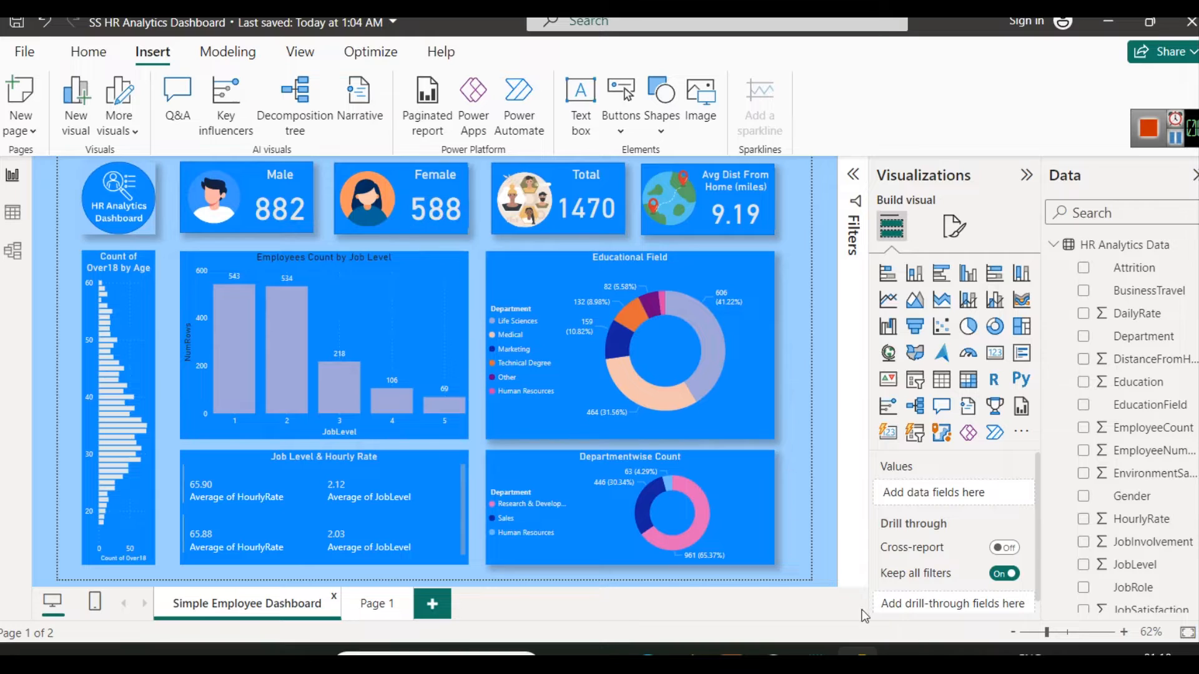
{"action": "left_click", "coordinate": [899, 654]}
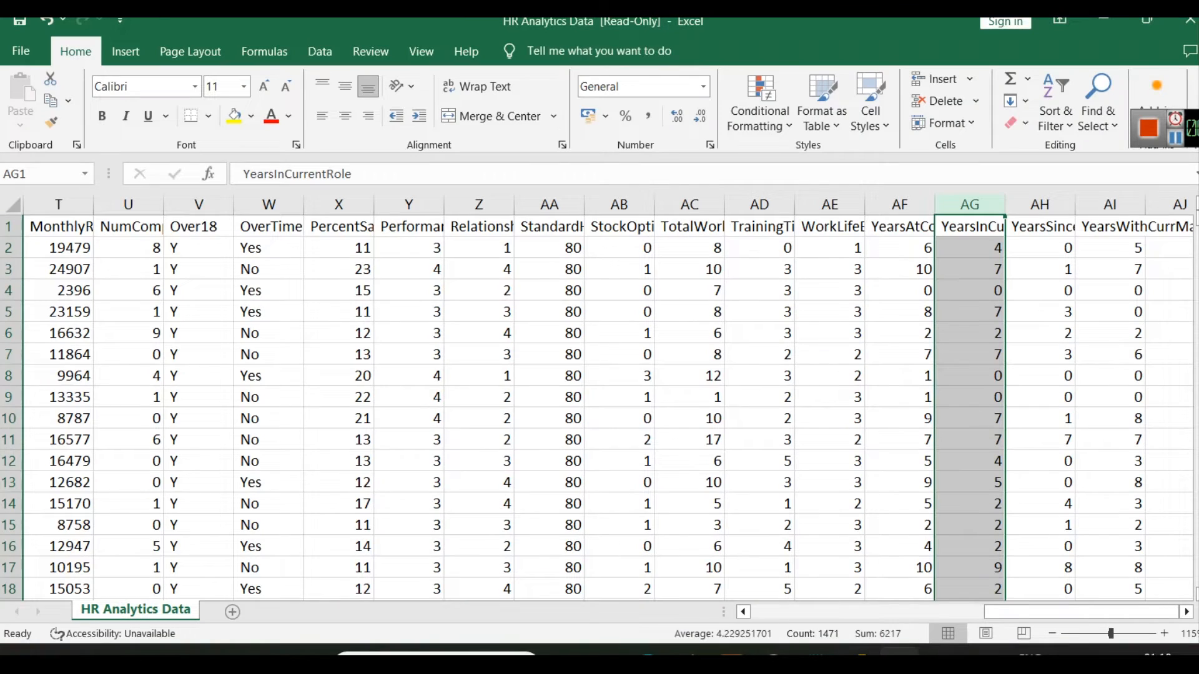
{"action": "left_click", "coordinate": [873, 614]}
{"action": "mouse_move", "coordinate": [872, 613]}
{"action": "left_mouse_down"}
{"action": "mouse_move", "coordinate": [822, 612]}
{"action": "mouse_move", "coordinate": [861, 614]}
{"action": "left_mouse_up"}
{"action": "left_click", "coordinate": [610, 213]}
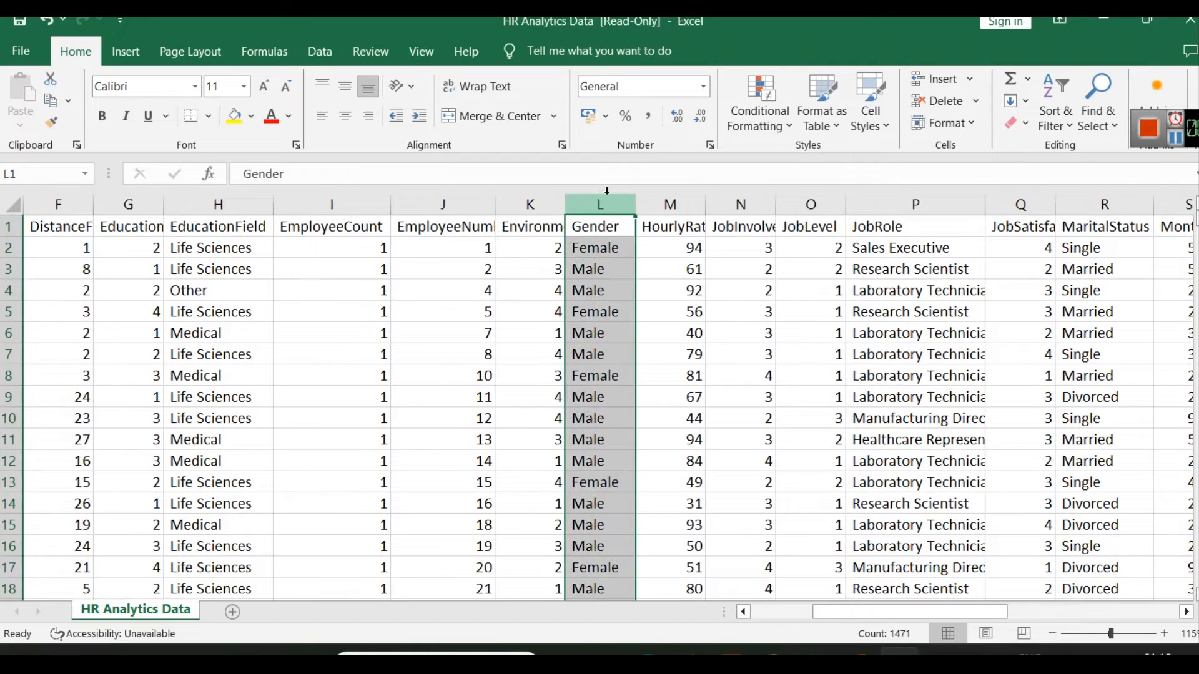
{"action": "left_click", "coordinate": [612, 291]}
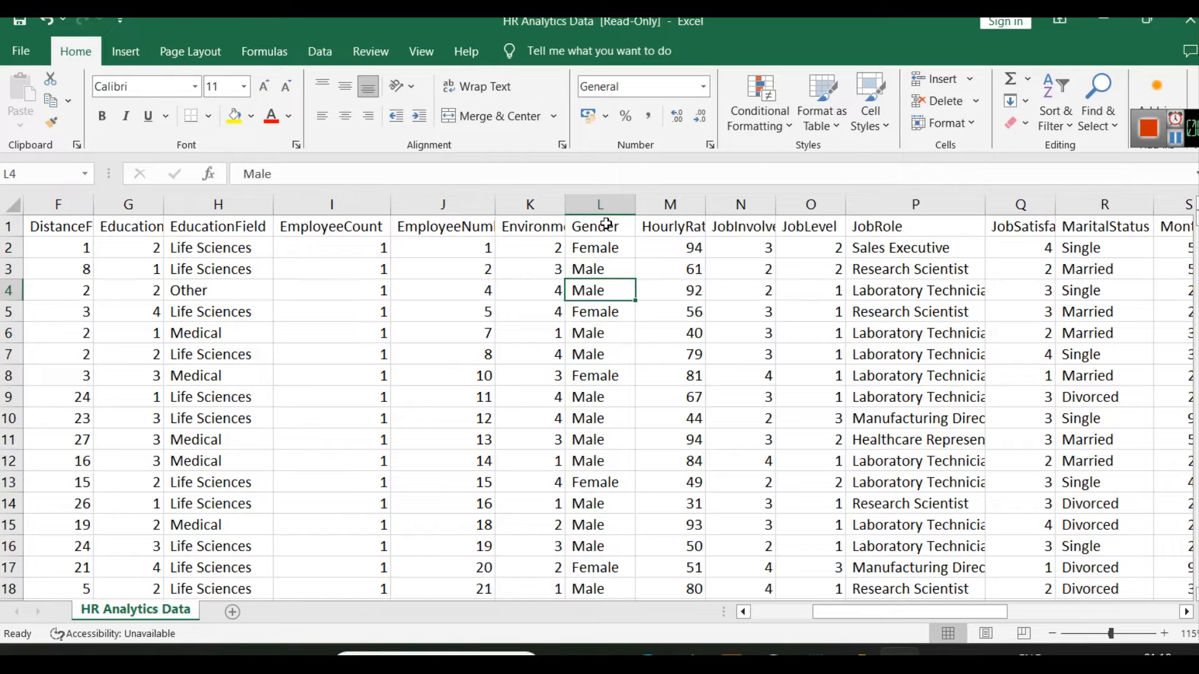
{"action": "left_click", "coordinate": [602, 206]}
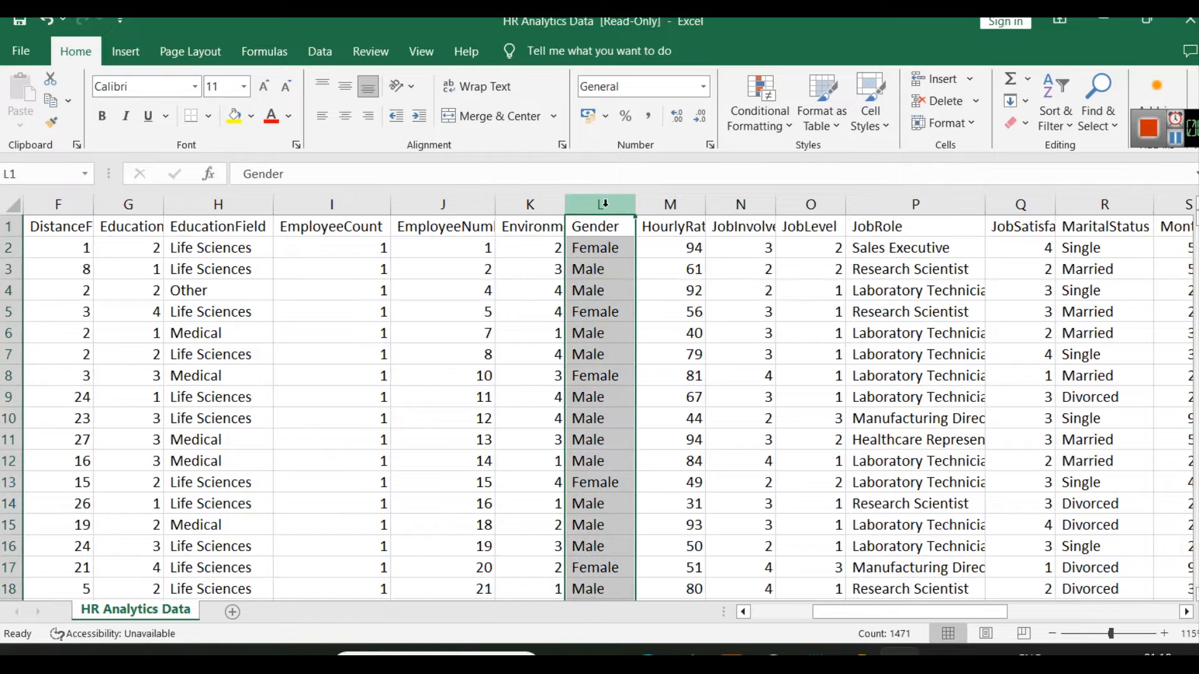
{"action": "left_click", "coordinate": [1102, 26]}
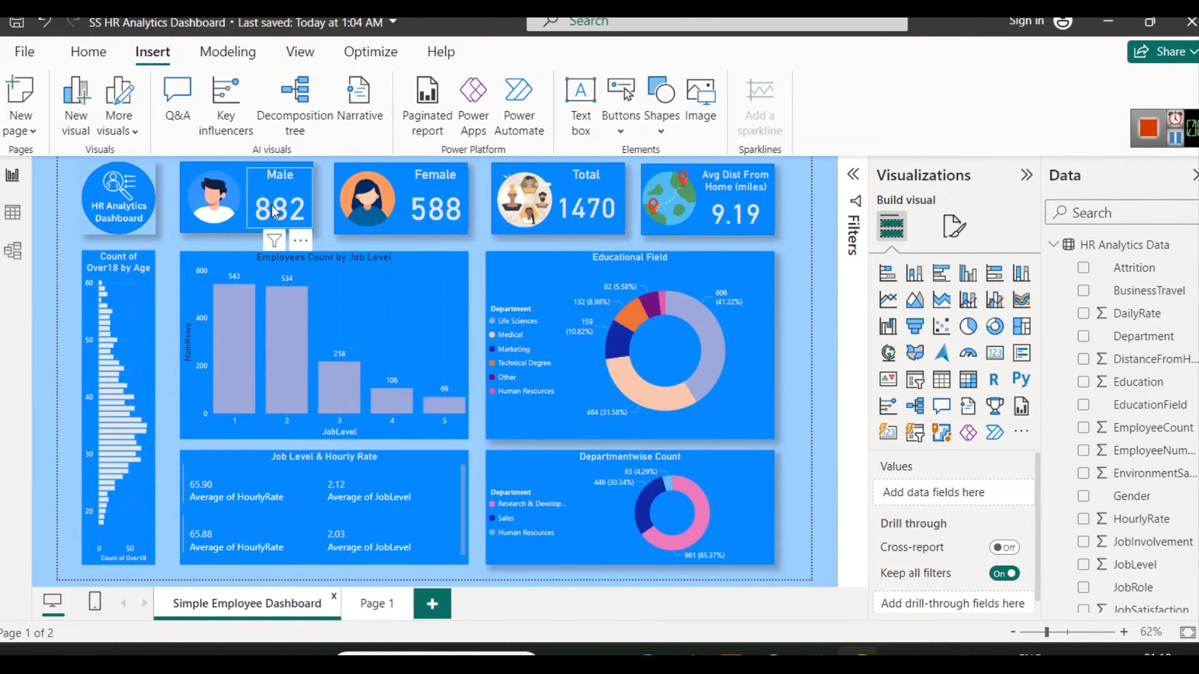
{"action": "left_click", "coordinate": [366, 596]}
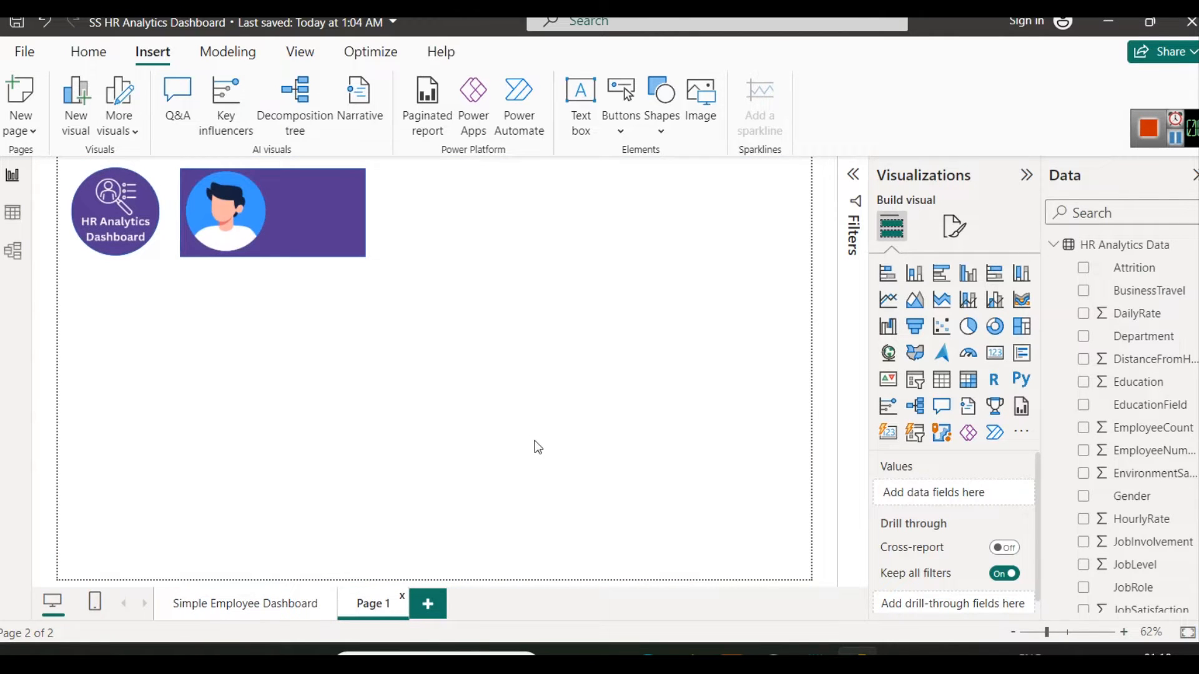
{"action": "left_click", "coordinate": [853, 175]}
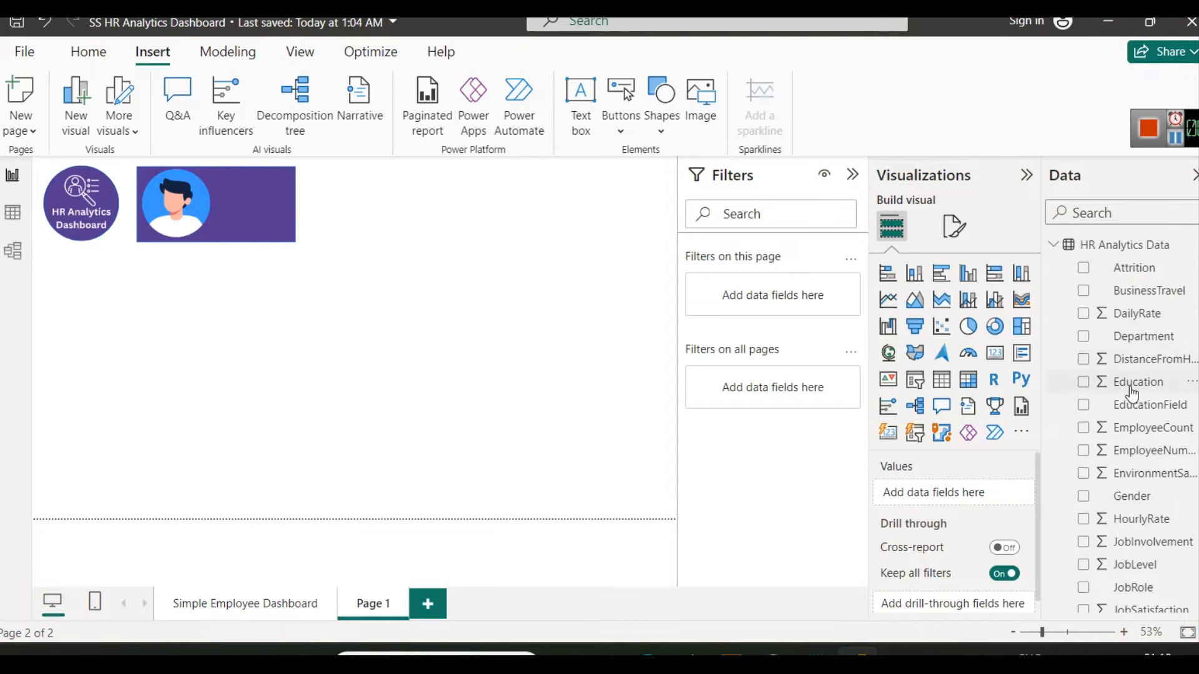
{"action": "scroll", "coordinate": [1131, 393], "scroll_direction": "down", "scroll_amount": 3}
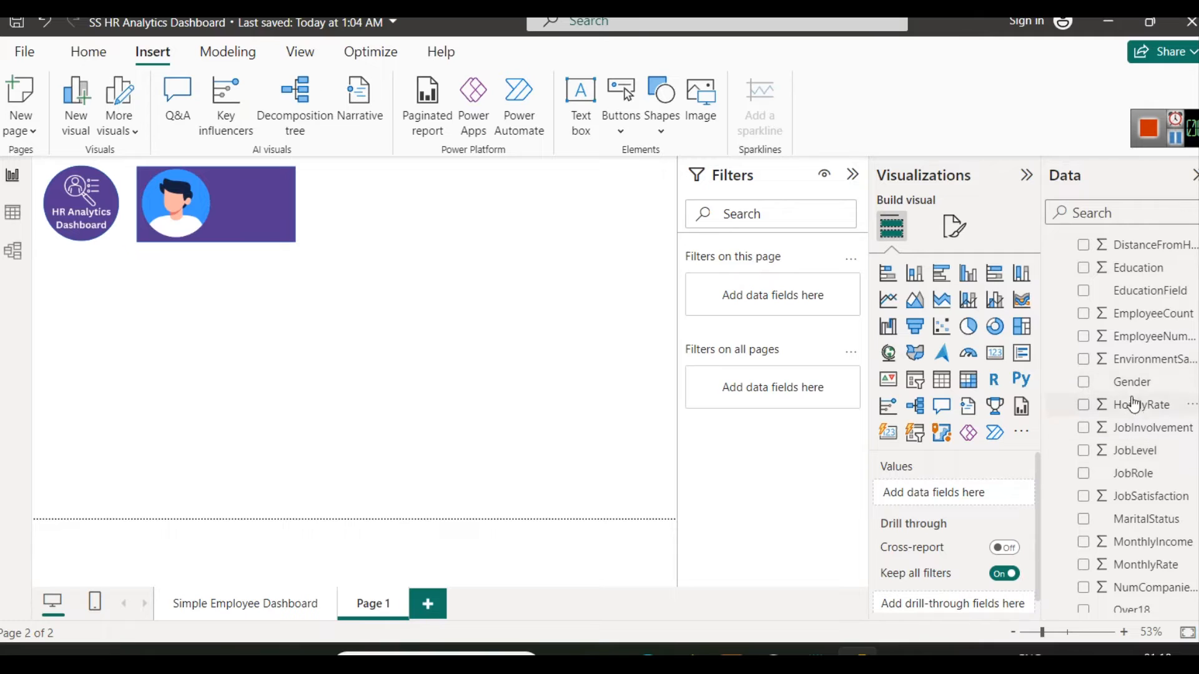
{"action": "left_click", "coordinate": [1084, 382]}
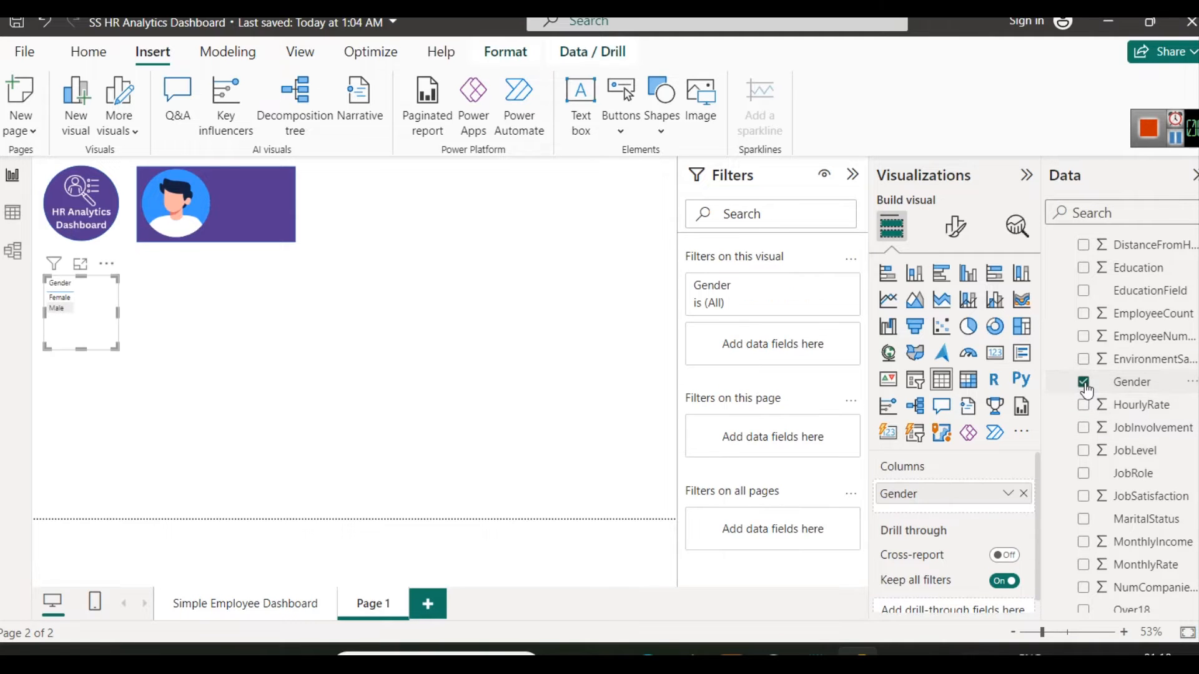
{"action": "left_click", "coordinate": [1084, 382]}
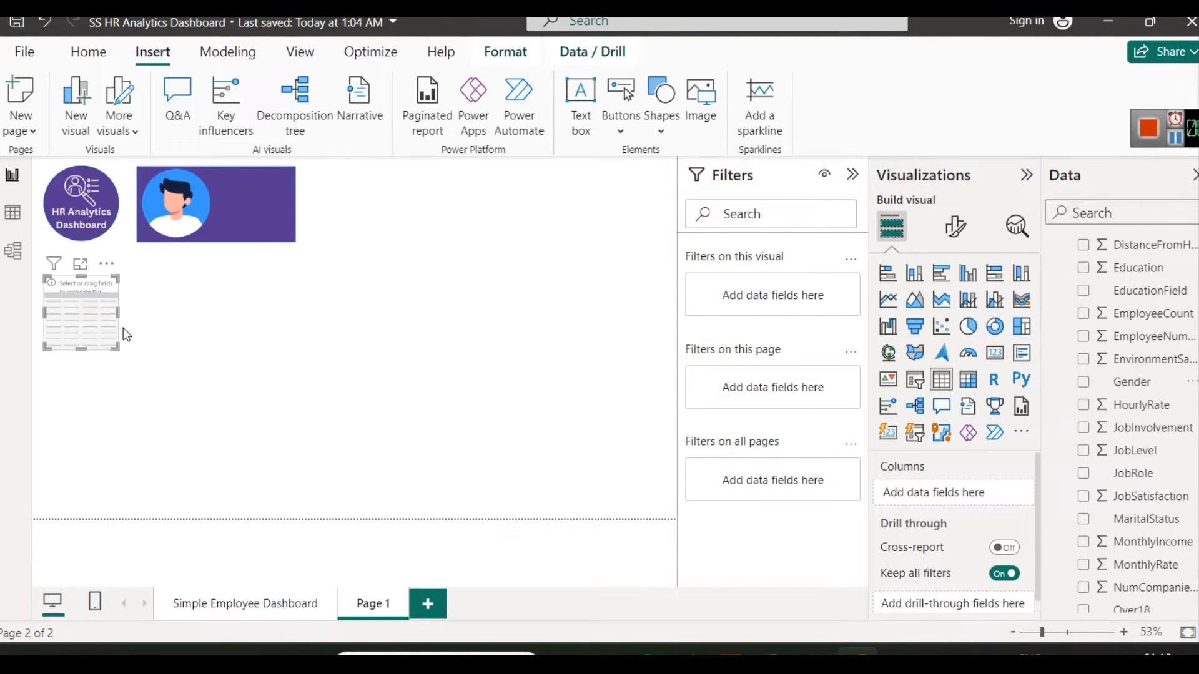
{"action": "key", "text": "Delete"}
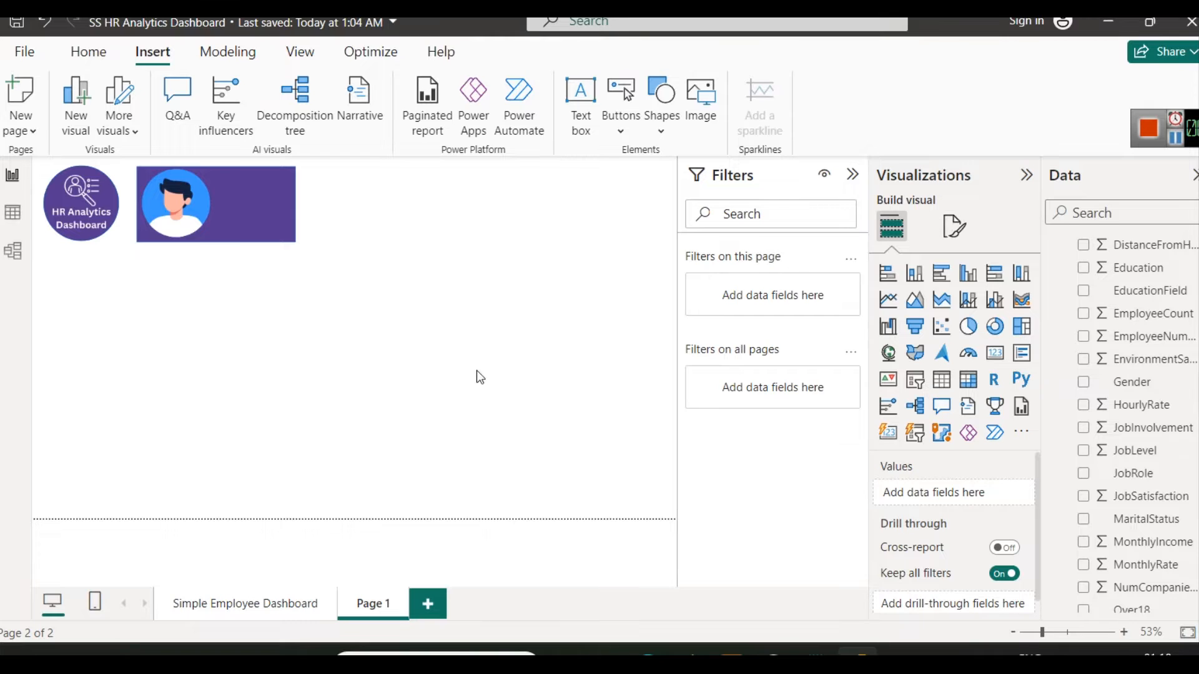
Step: Insert a Card visual and place it on the purple rectangle, to the right of the male avatar
{"action": "left_click", "coordinate": [999, 364]}
{"action": "left_click_drag", "start_coordinate": [89, 312], "coordinate": [256, 215]}
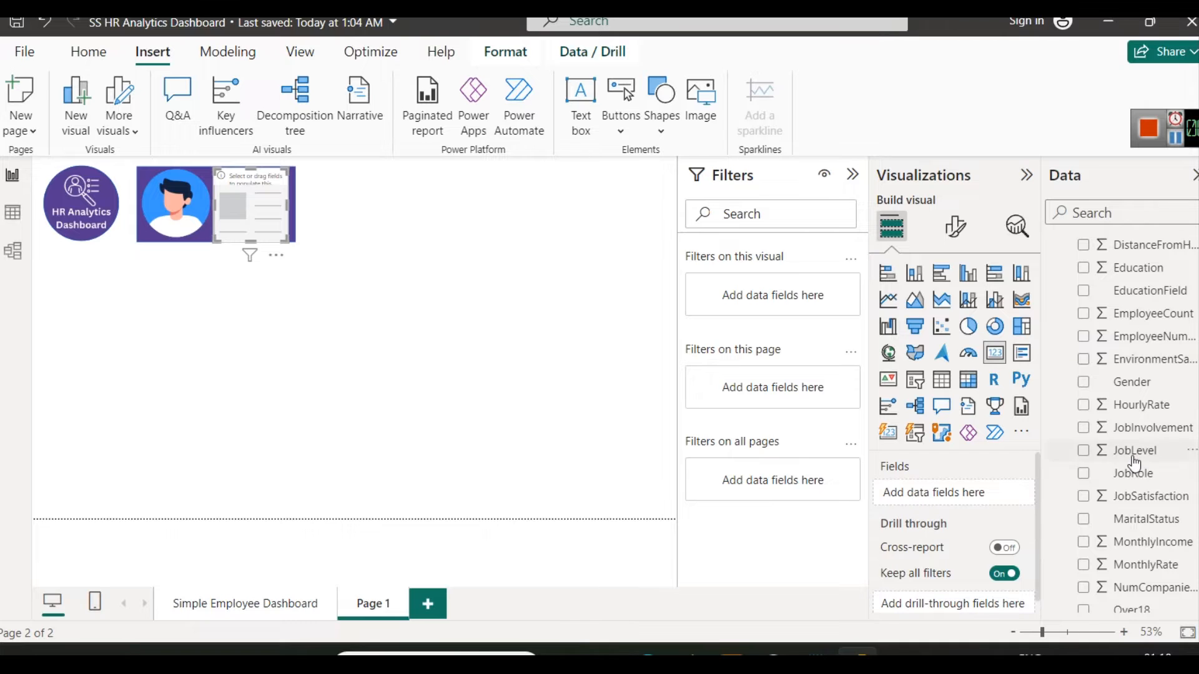
Step: Add the Gender field to a new table visual below the logo circle and summarize it by Count
{"action": "scroll", "coordinate": [1131, 459], "scroll_direction": "up", "scroll_amount": 2}
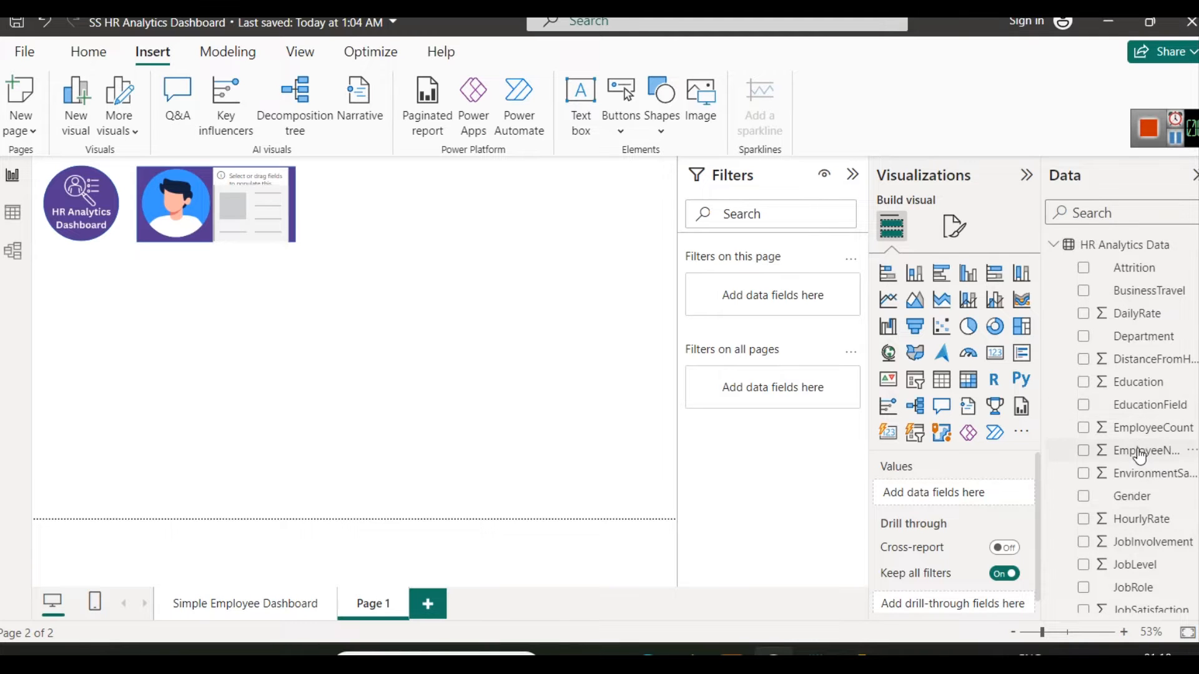
{"action": "scroll", "coordinate": [1137, 455], "scroll_direction": "down", "scroll_amount": 1}
{"action": "left_click_drag", "start_coordinate": [1131, 439], "coordinate": [956, 496]}
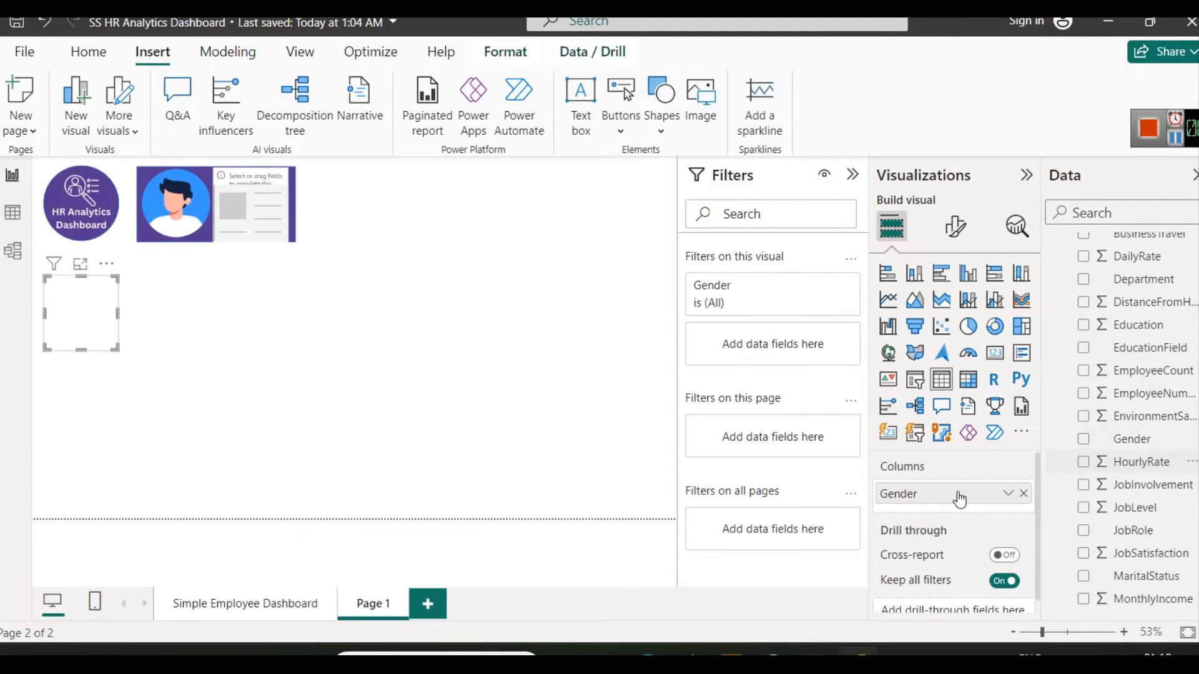
{"action": "left_click", "coordinate": [1007, 495]}
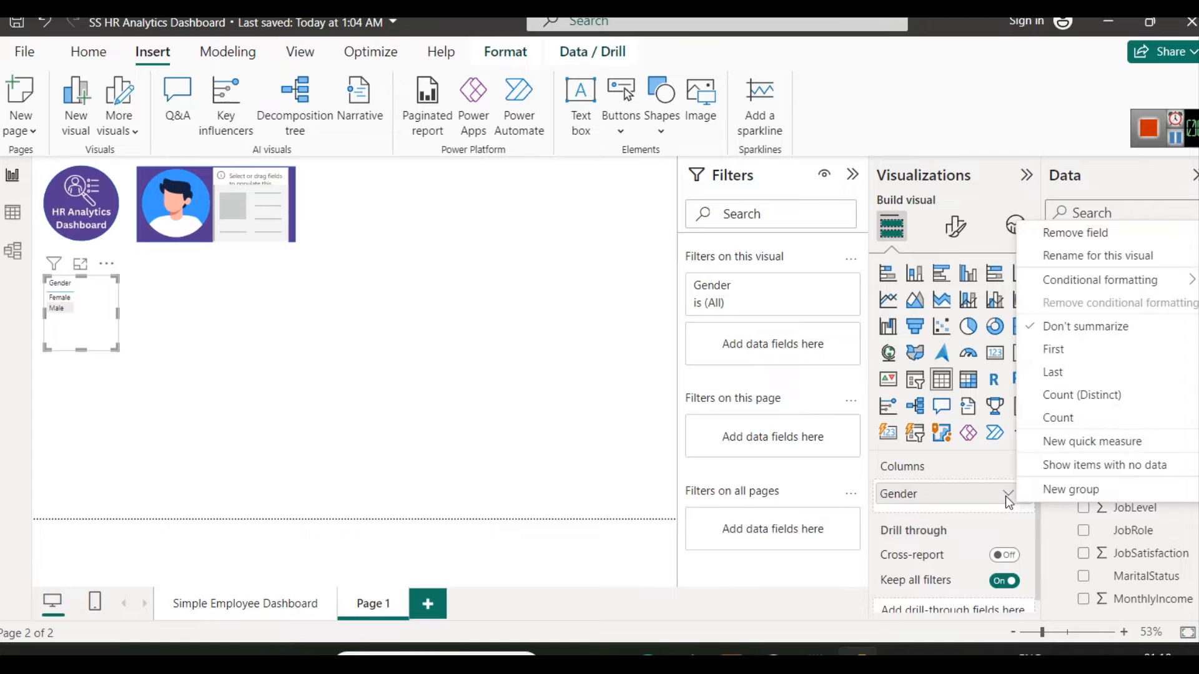
{"action": "left_click", "coordinate": [1083, 418]}
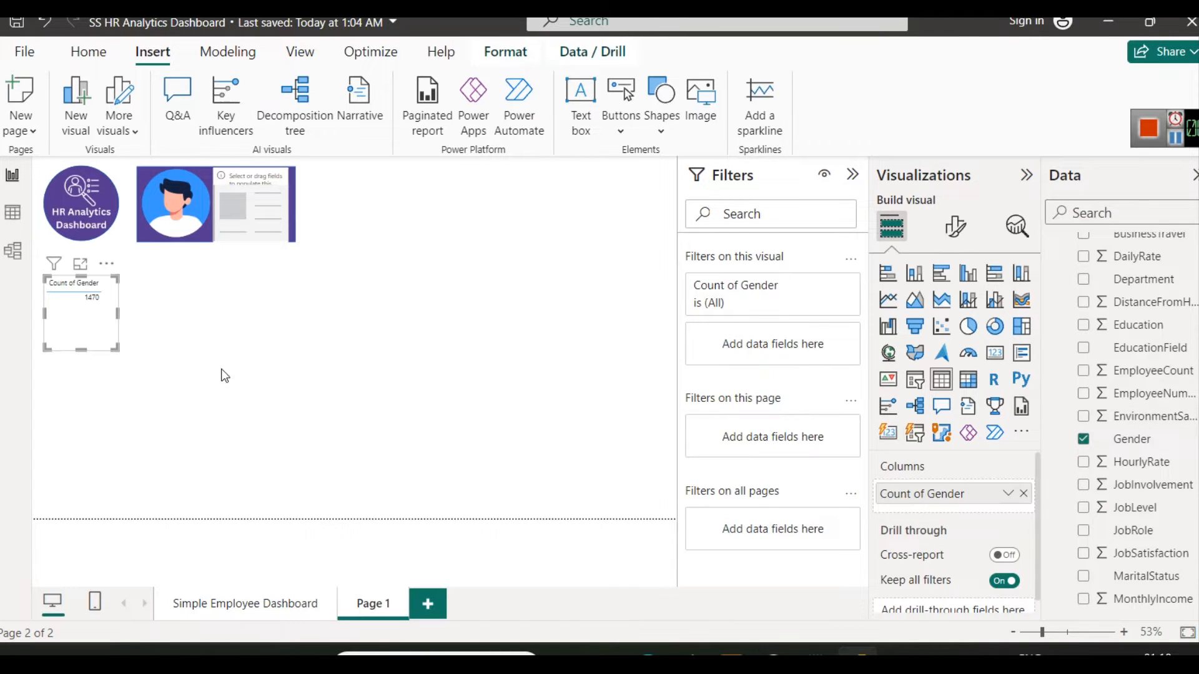
Step: Undo the Gender count table below the logo and add the Gender field to the card beside the male avatar
{"action": "key", "text": "ctrl+z"}
{"action": "key", "text": "ctrl+z"}
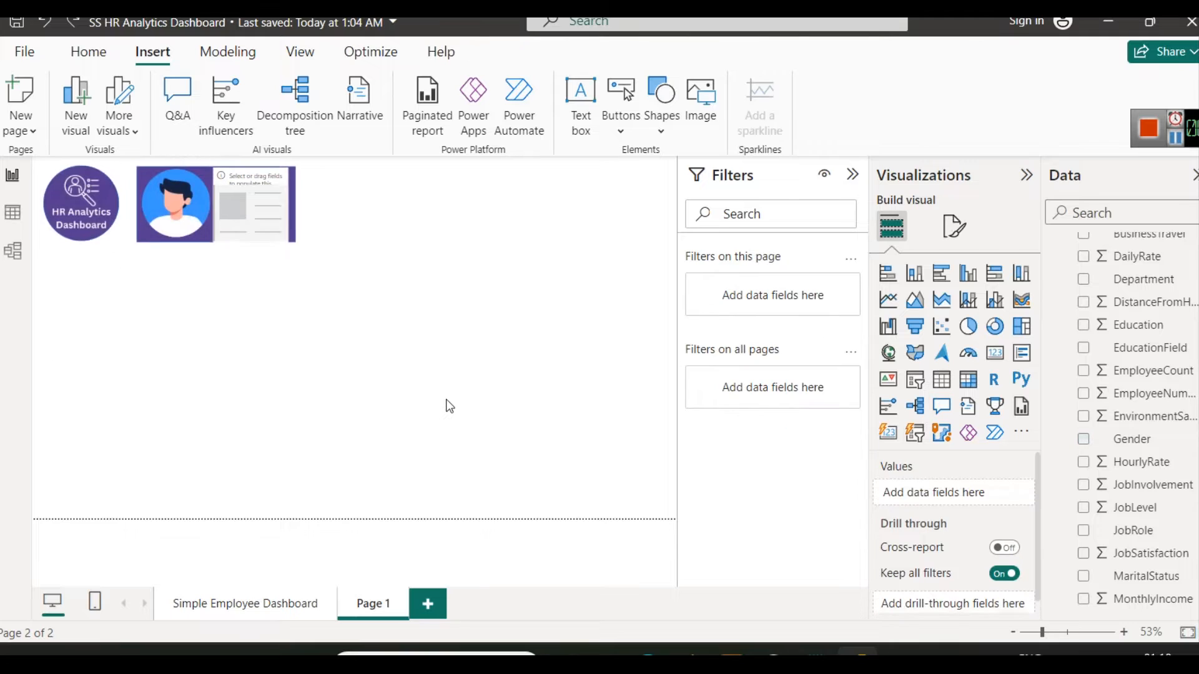
{"action": "left_click", "coordinate": [242, 217]}
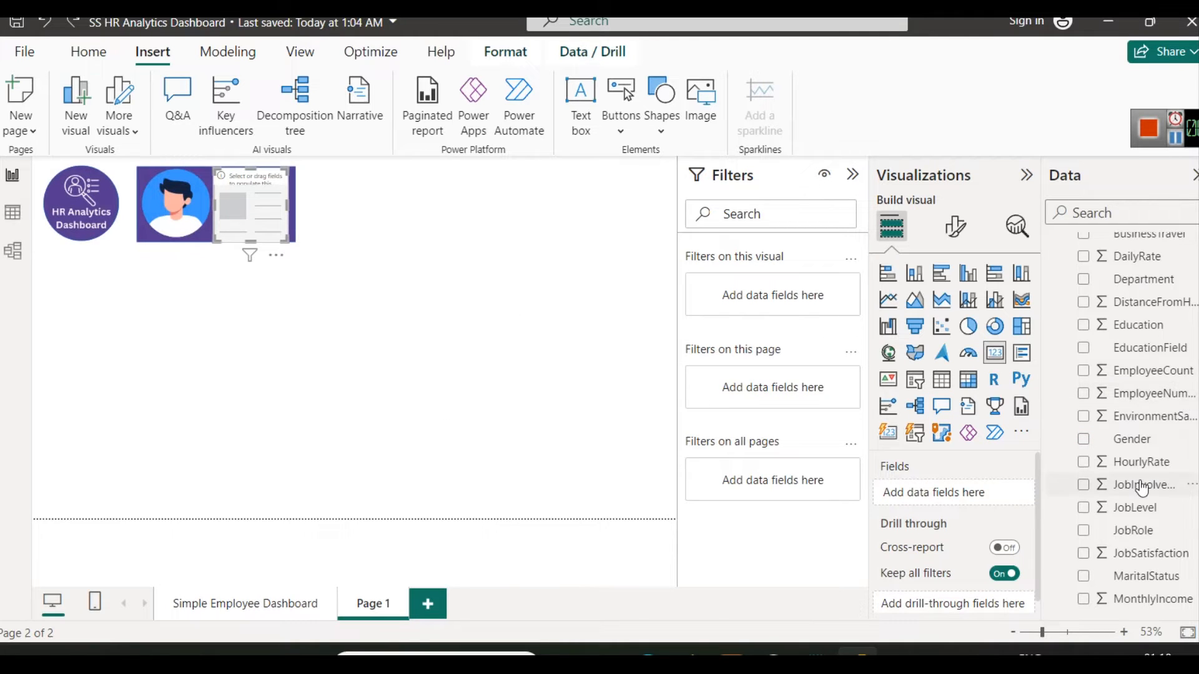
{"action": "left_click_drag", "start_coordinate": [1132, 439], "coordinate": [971, 494]}
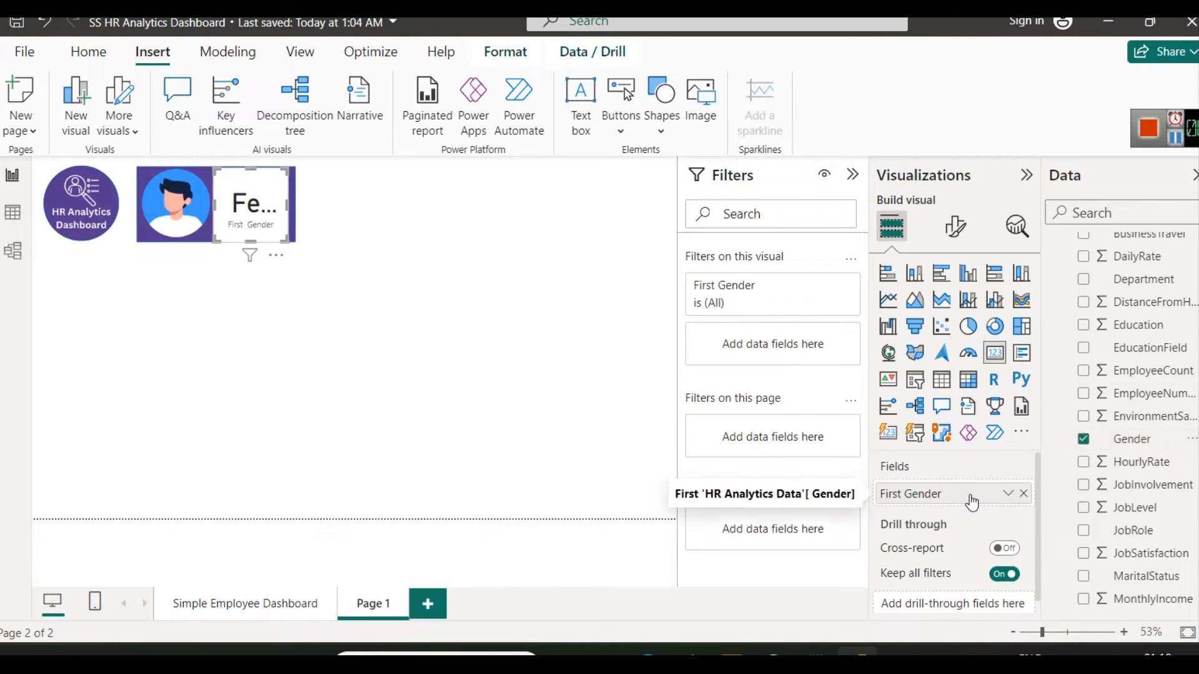
Step: Move the card below the purple rectangle, widen it, and summarize its Gender field by Count
{"action": "left_click", "coordinate": [1007, 494]}
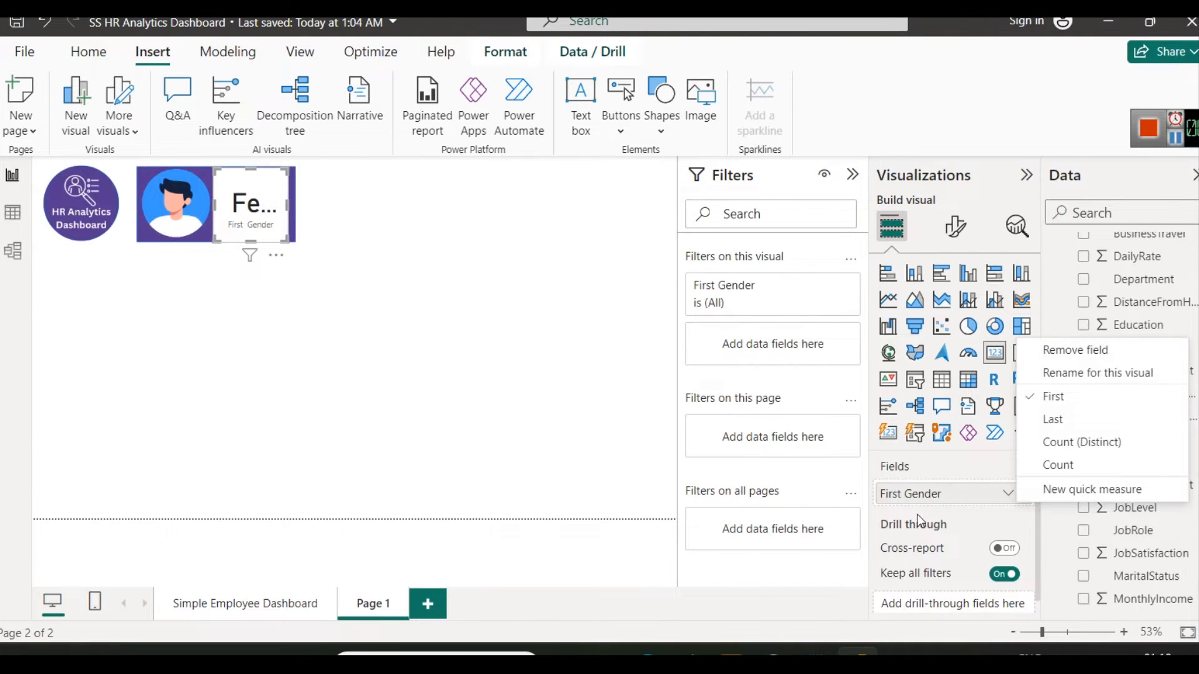
{"action": "left_click", "coordinate": [890, 495]}
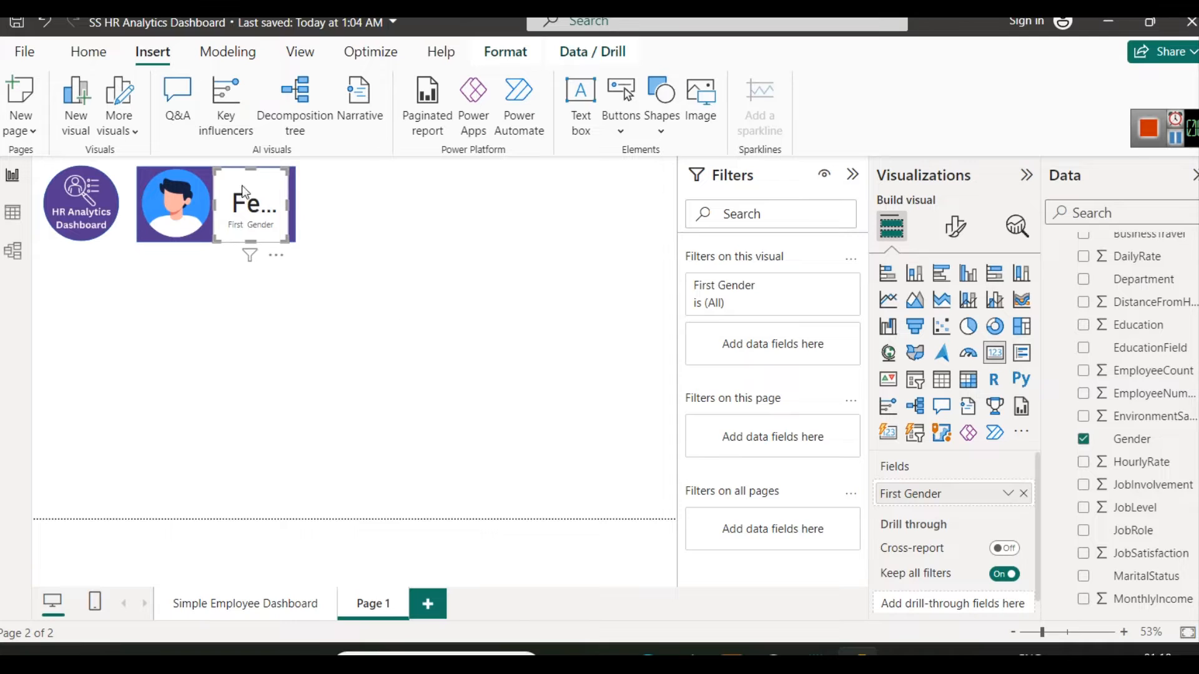
{"action": "left_click_drag", "start_coordinate": [242, 193], "coordinate": [215, 304]}
{"action": "left_click_drag", "start_coordinate": [419, 327], "coordinate": [422, 329]}
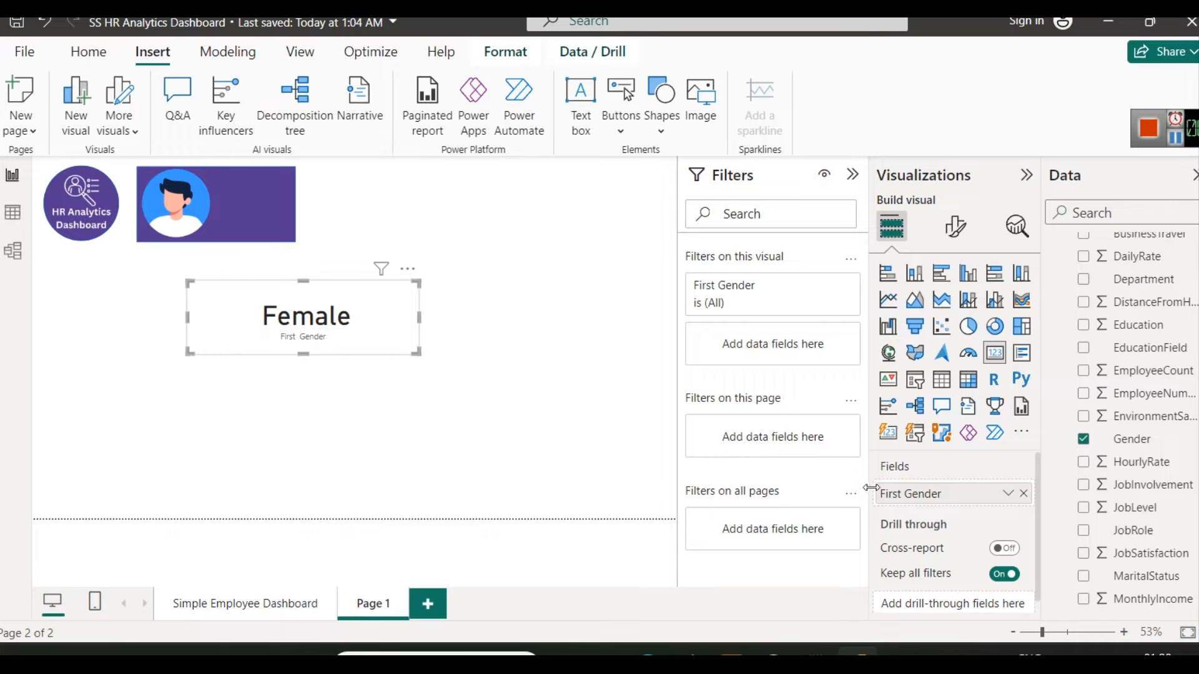
{"action": "left_click", "coordinate": [1008, 494]}
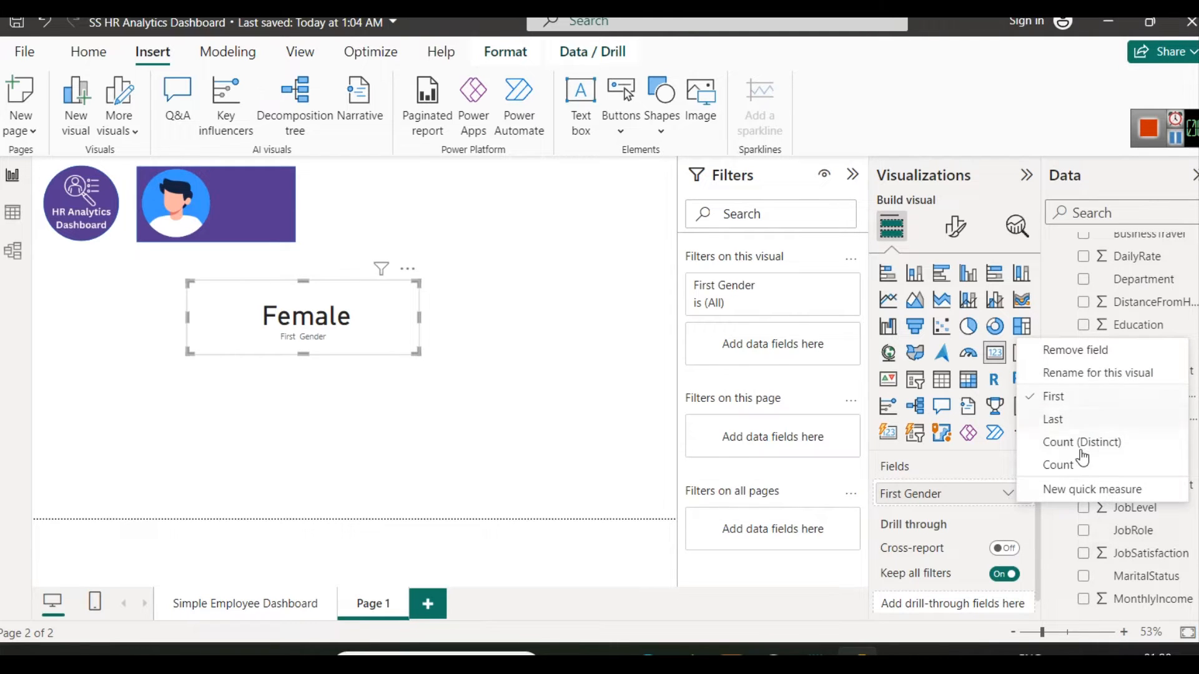
{"action": "left_click", "coordinate": [1068, 468]}
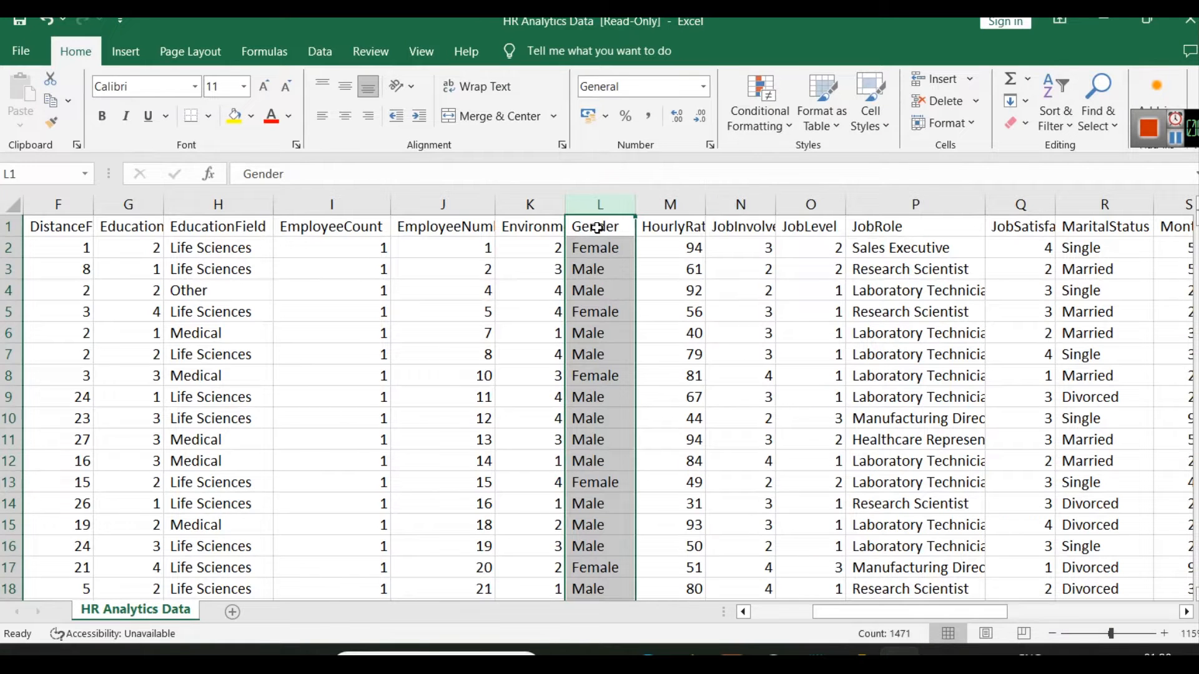
{"action": "left_click", "coordinate": [1103, 24]}
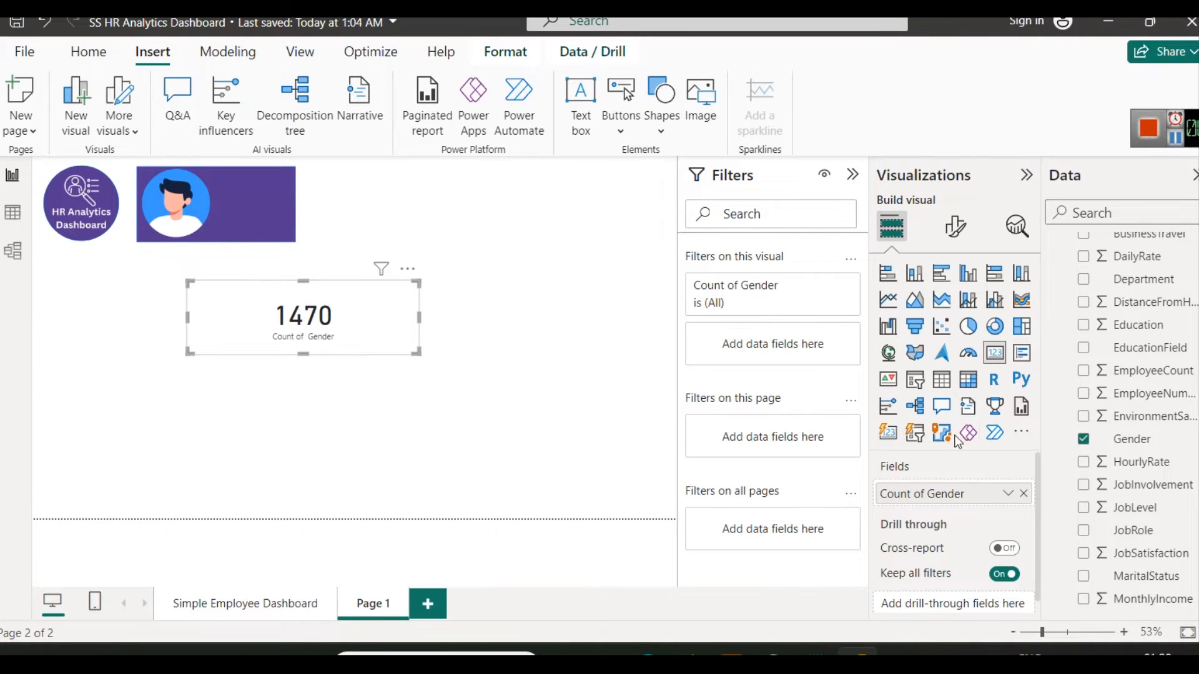
Step: Filter the card visual by Gender to Male only and fit it back onto the purple rectangle, beside the avatar
{"action": "left_click_drag", "start_coordinate": [1136, 445], "coordinate": [779, 347]}
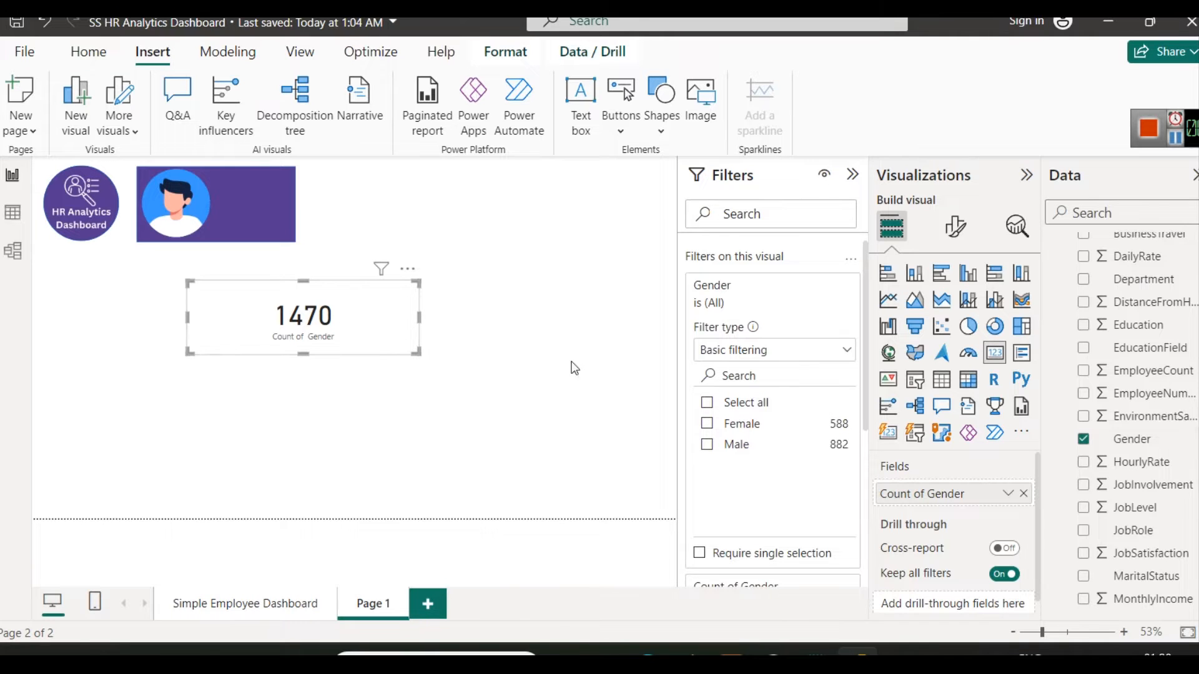
{"action": "scroll", "coordinate": [724, 552], "scroll_direction": "down", "scroll_amount": 3}
{"action": "scroll", "coordinate": [759, 493], "scroll_direction": "down", "scroll_amount": 3}
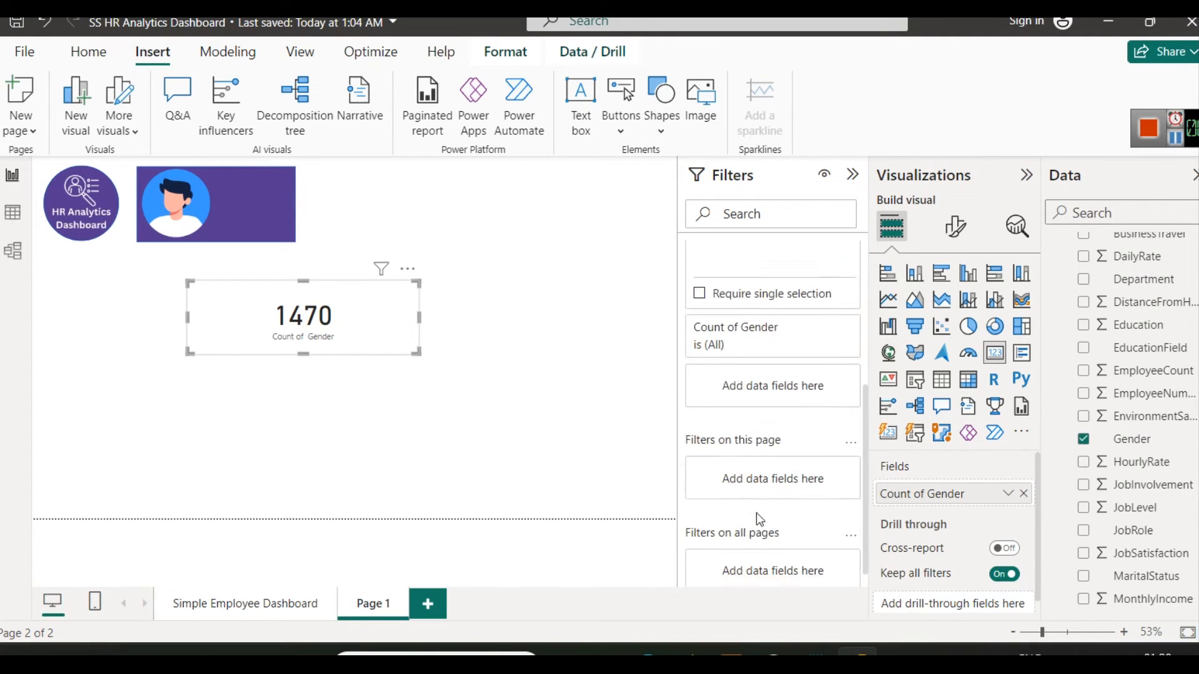
{"action": "scroll", "coordinate": [735, 523], "scroll_direction": "up", "scroll_amount": 5}
{"action": "scroll", "coordinate": [735, 529], "scroll_direction": "up", "scroll_amount": 1}
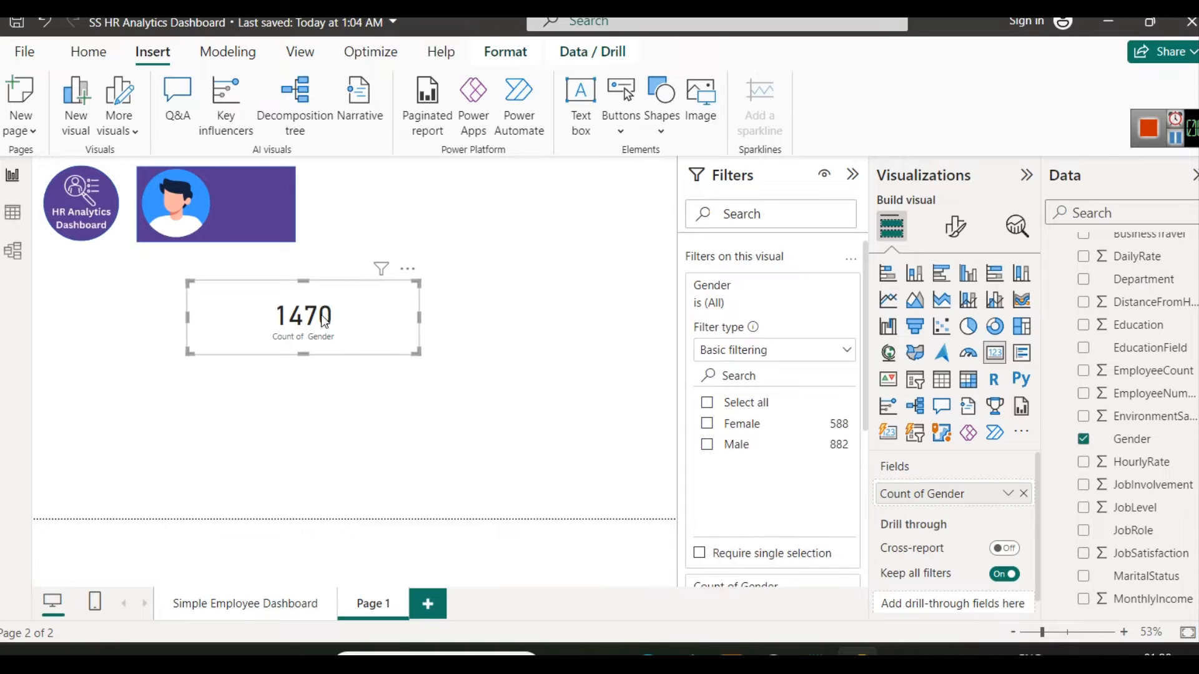
{"action": "left_click", "coordinate": [707, 445]}
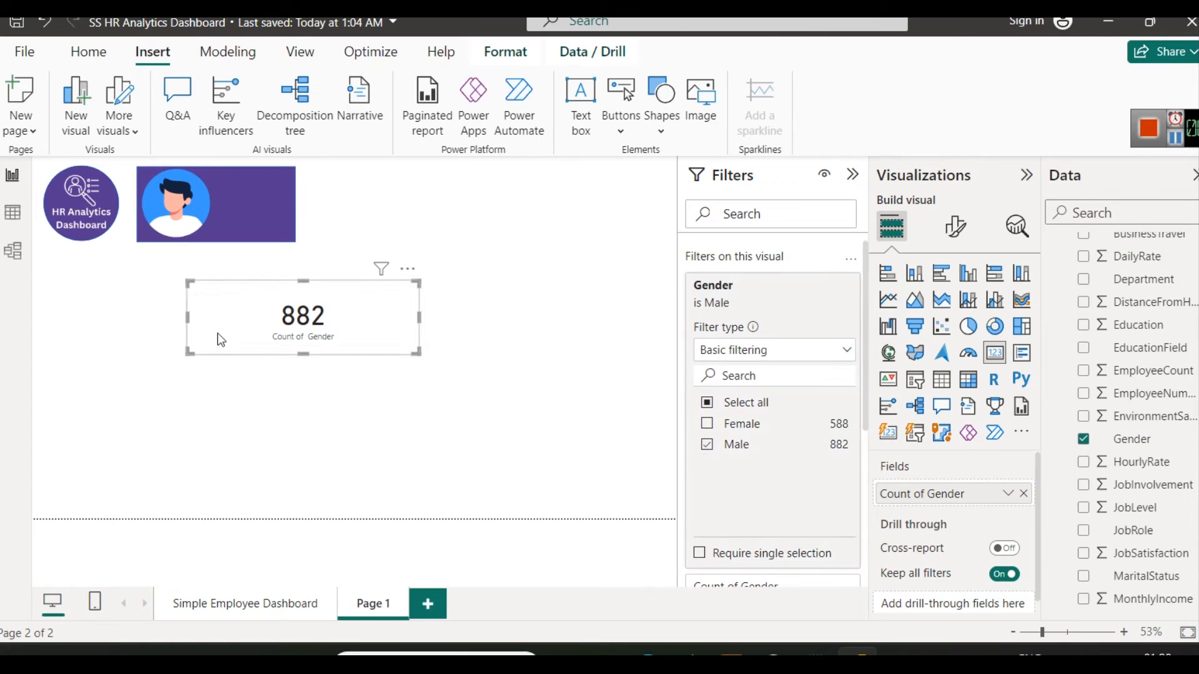
{"action": "left_click_drag", "start_coordinate": [421, 321], "coordinate": [217, 205]}
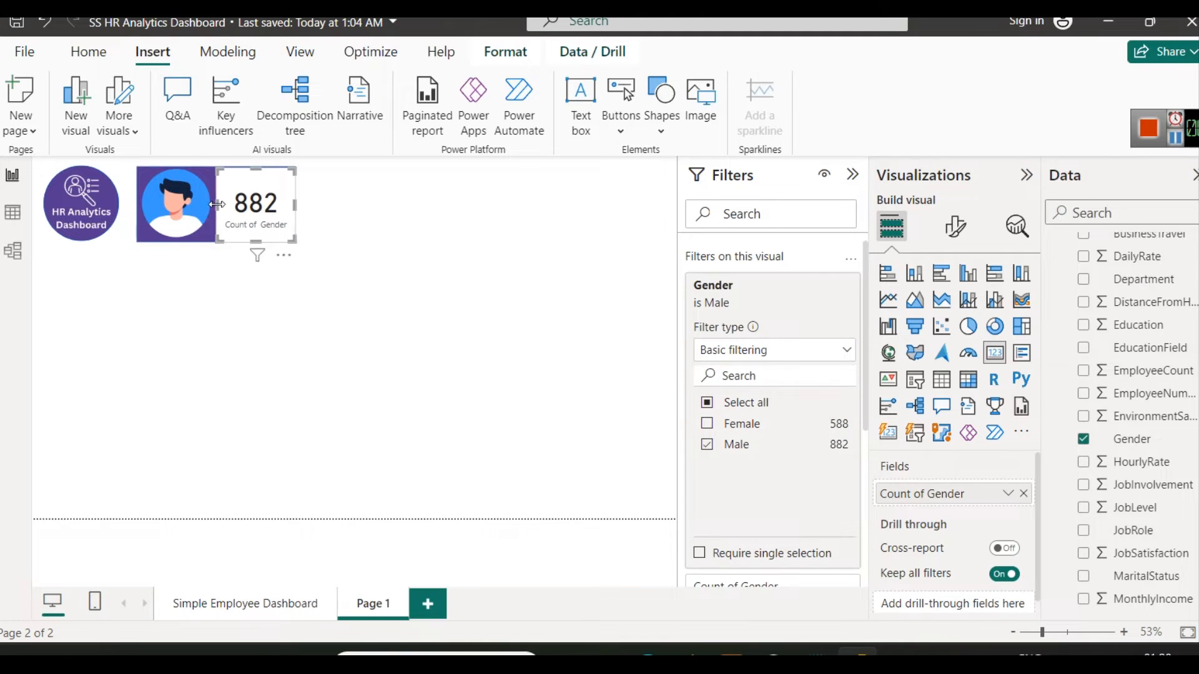
Step: Turn on the card's title with the text Male and give it a light gray text color
{"action": "left_click", "coordinate": [452, 375]}
{"action": "left_click", "coordinate": [238, 195]}
{"action": "left_click", "coordinate": [954, 226]}
{"action": "left_click", "coordinate": [953, 311]}
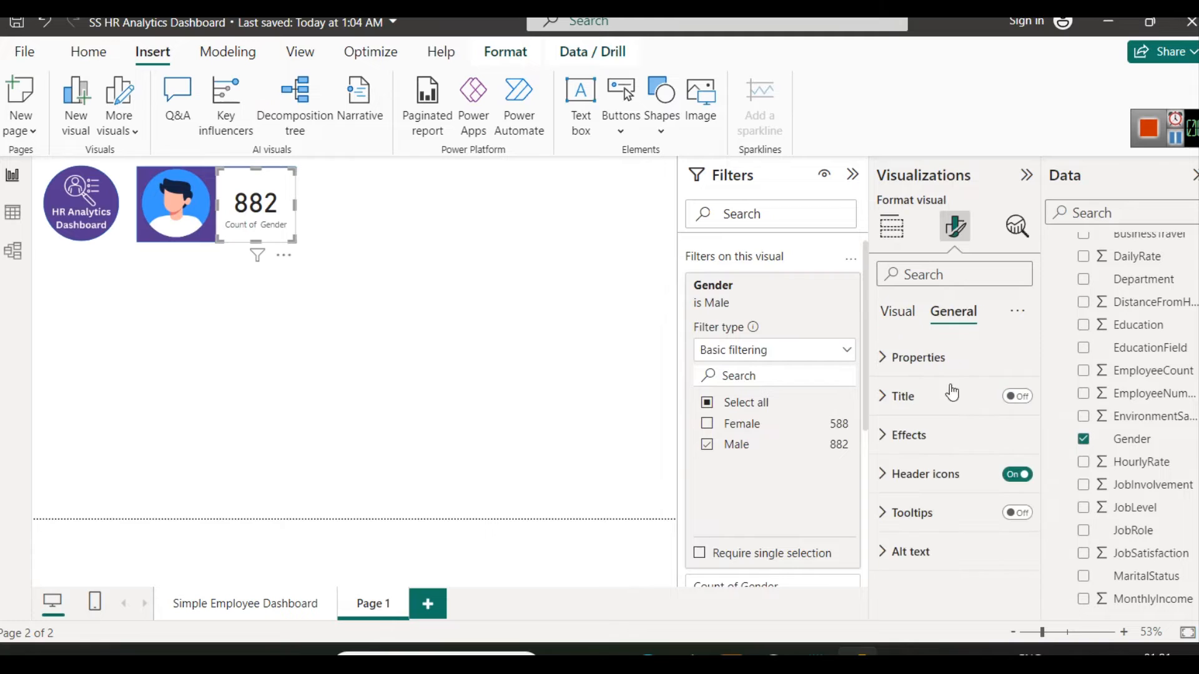
{"action": "left_click", "coordinate": [952, 395]}
{"action": "left_click", "coordinate": [1016, 398]}
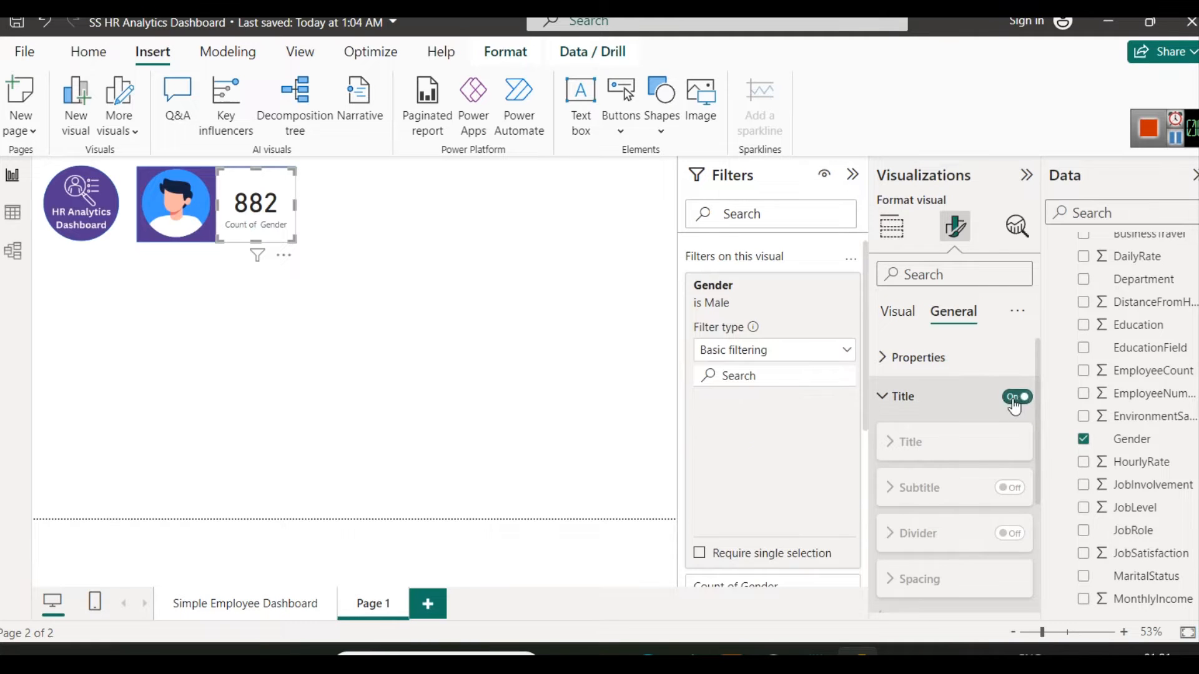
{"action": "left_click", "coordinate": [931, 442]}
{"action": "left_click", "coordinate": [932, 485]}
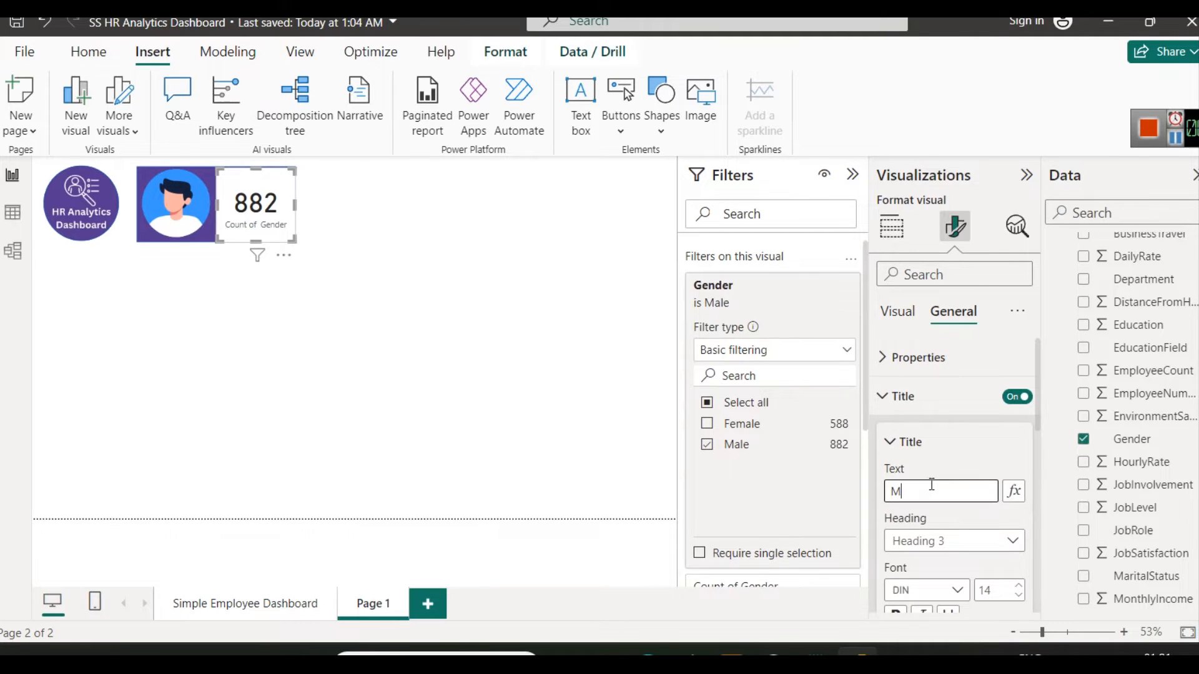
{"action": "scroll", "coordinate": [929, 519], "scroll_direction": "down", "scroll_amount": 2}
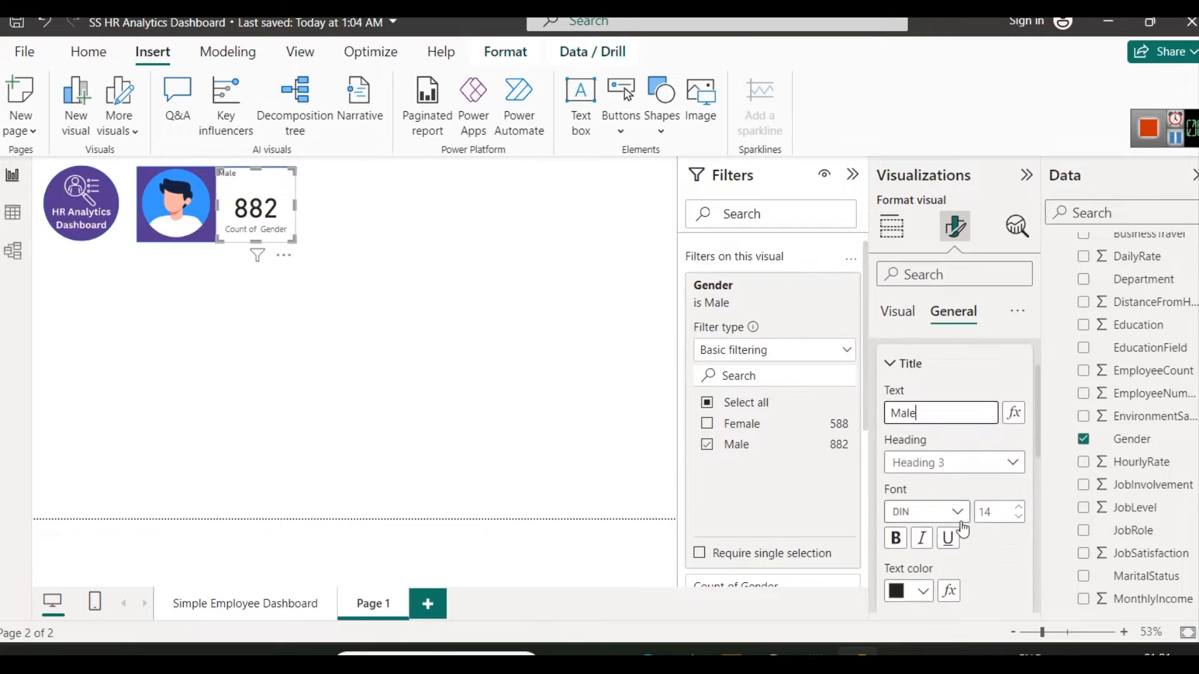
{"action": "left_click", "coordinate": [923, 549]}
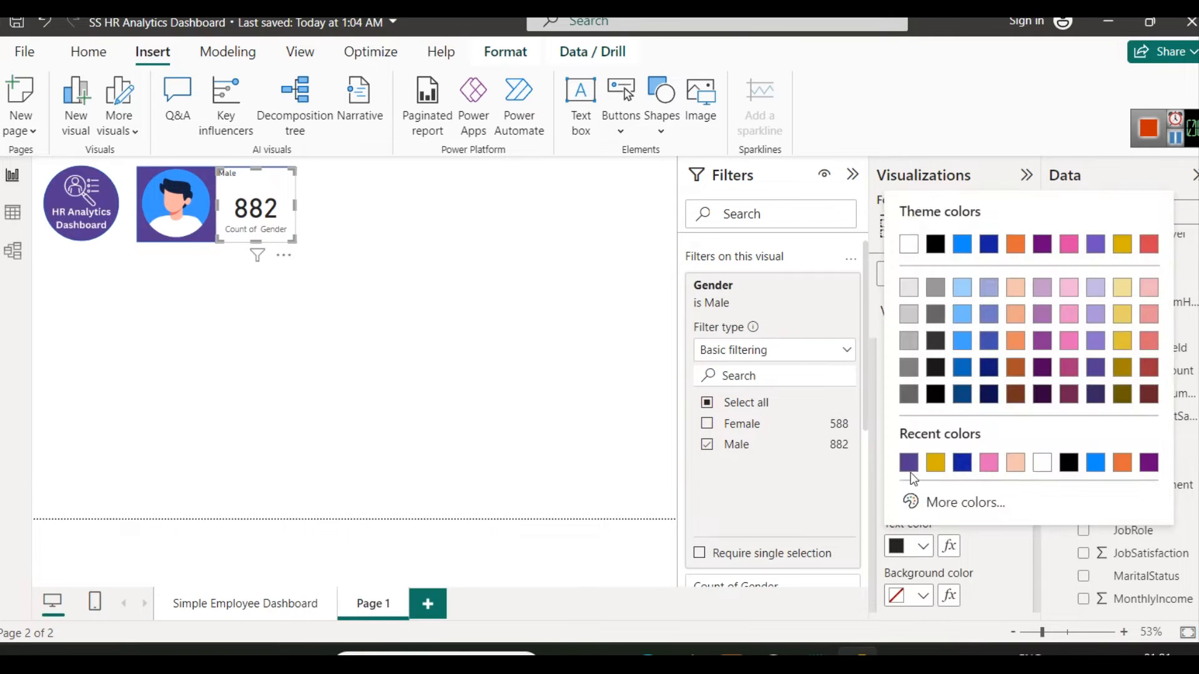
{"action": "left_click", "coordinate": [913, 285]}
{"action": "left_click", "coordinate": [631, 350]}
Step: Set the card's background color to the same darker purple theme shade as the rectangle behind it
{"action": "left_click", "coordinate": [267, 199]}
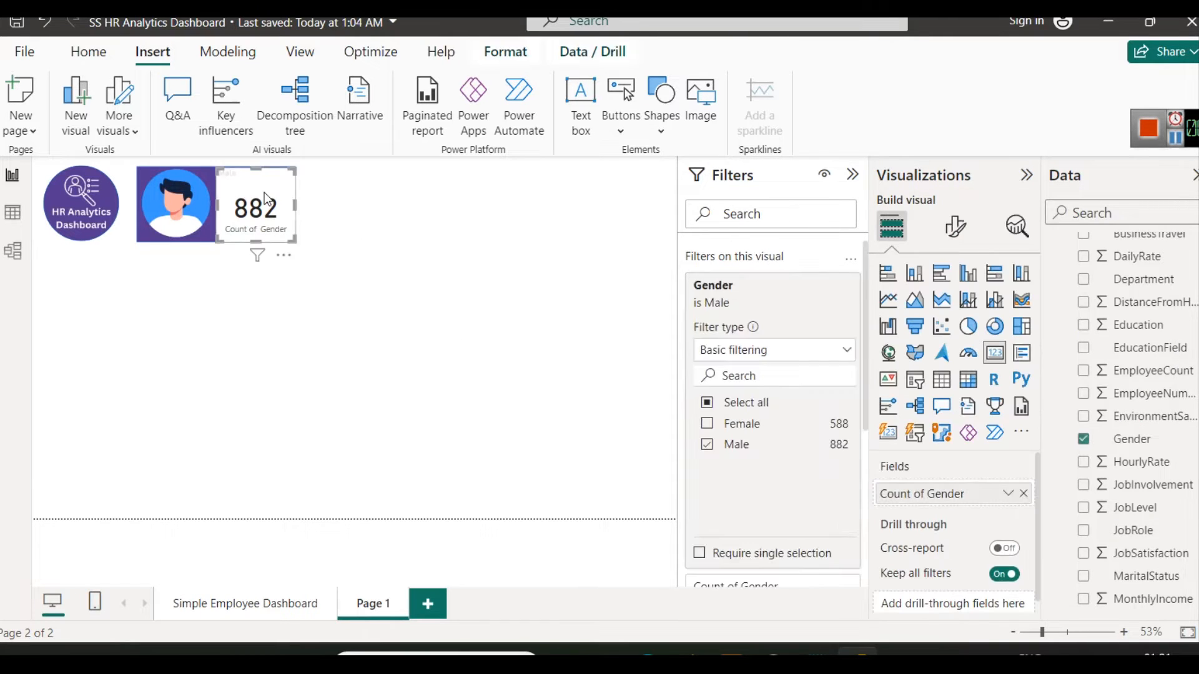
{"action": "left_click", "coordinate": [968, 226]}
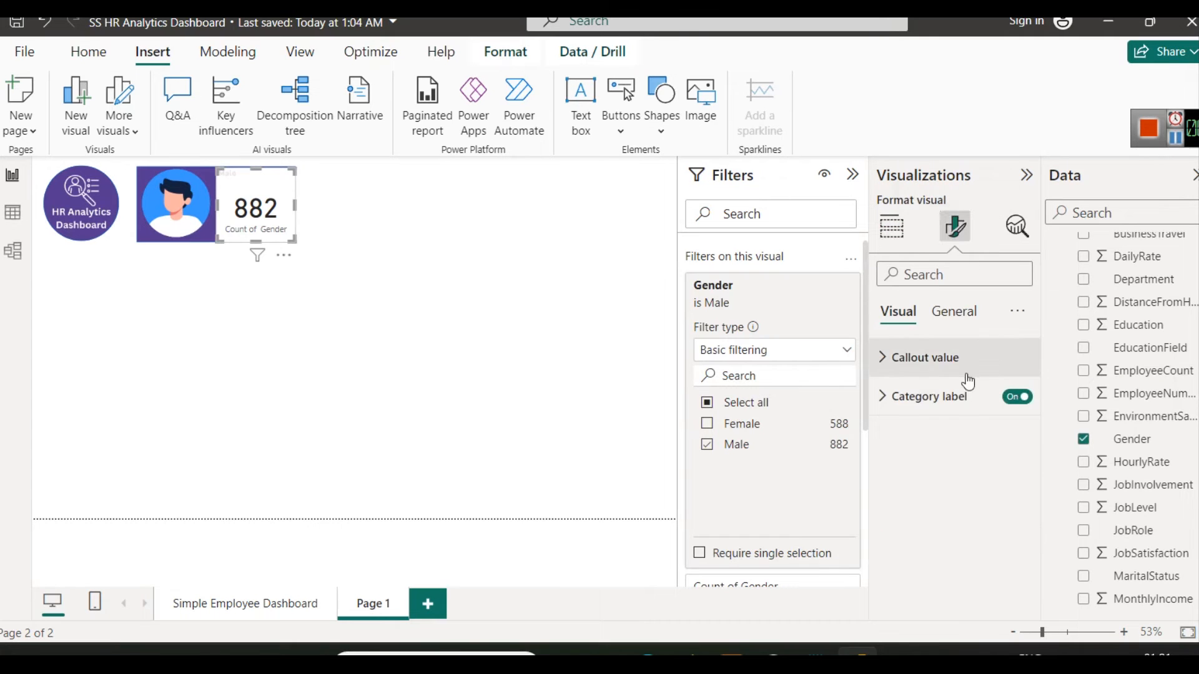
{"action": "left_click", "coordinate": [954, 312]}
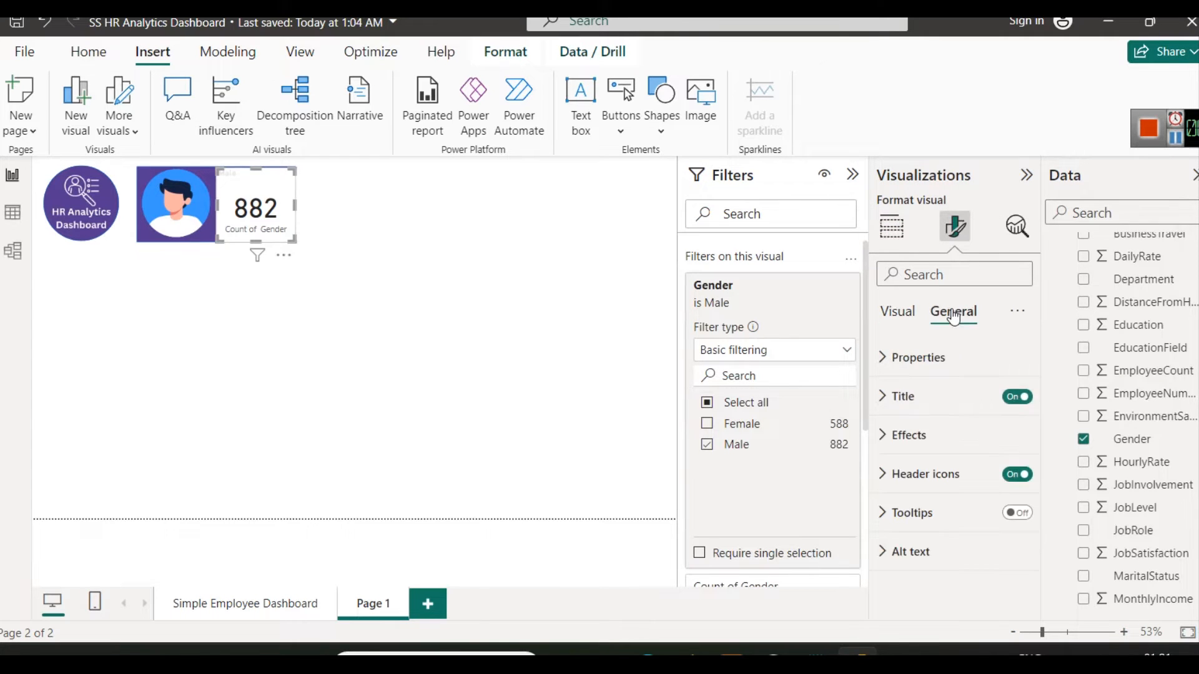
{"action": "left_click", "coordinate": [942, 448]}
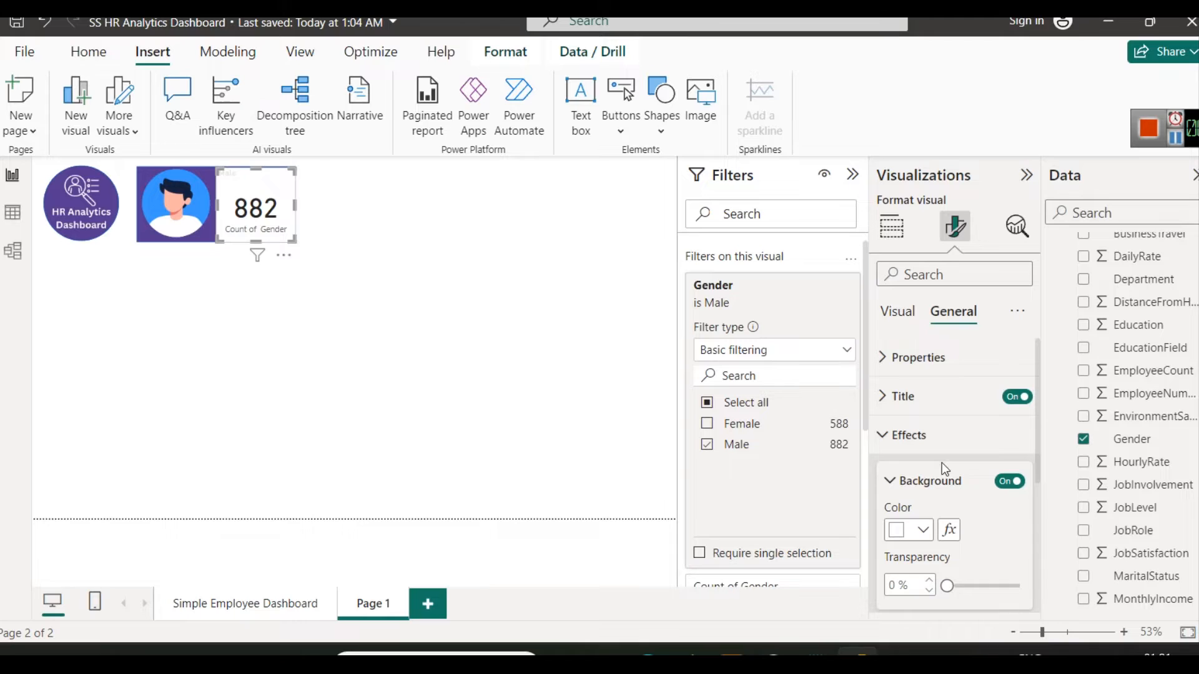
{"action": "left_click", "coordinate": [909, 535]}
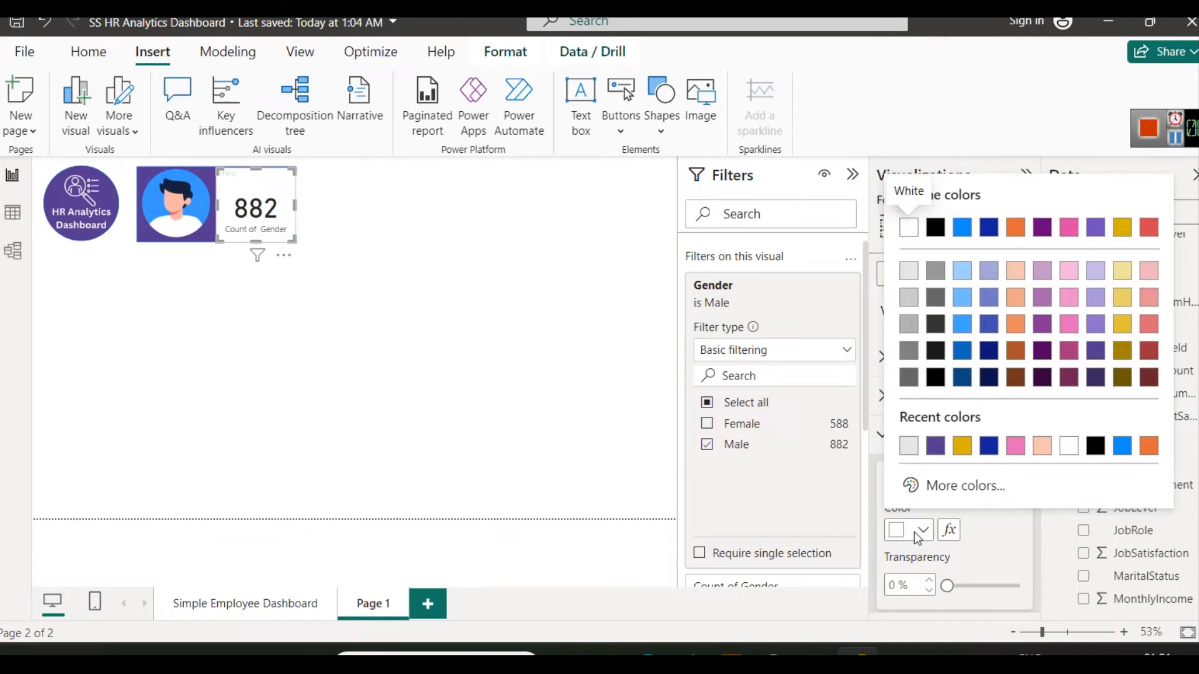
{"action": "left_click", "coordinate": [1091, 358]}
{"action": "left_click", "coordinate": [533, 339]}
Step: Change the card's callout value color to light gray
{"action": "left_click", "coordinate": [223, 197]}
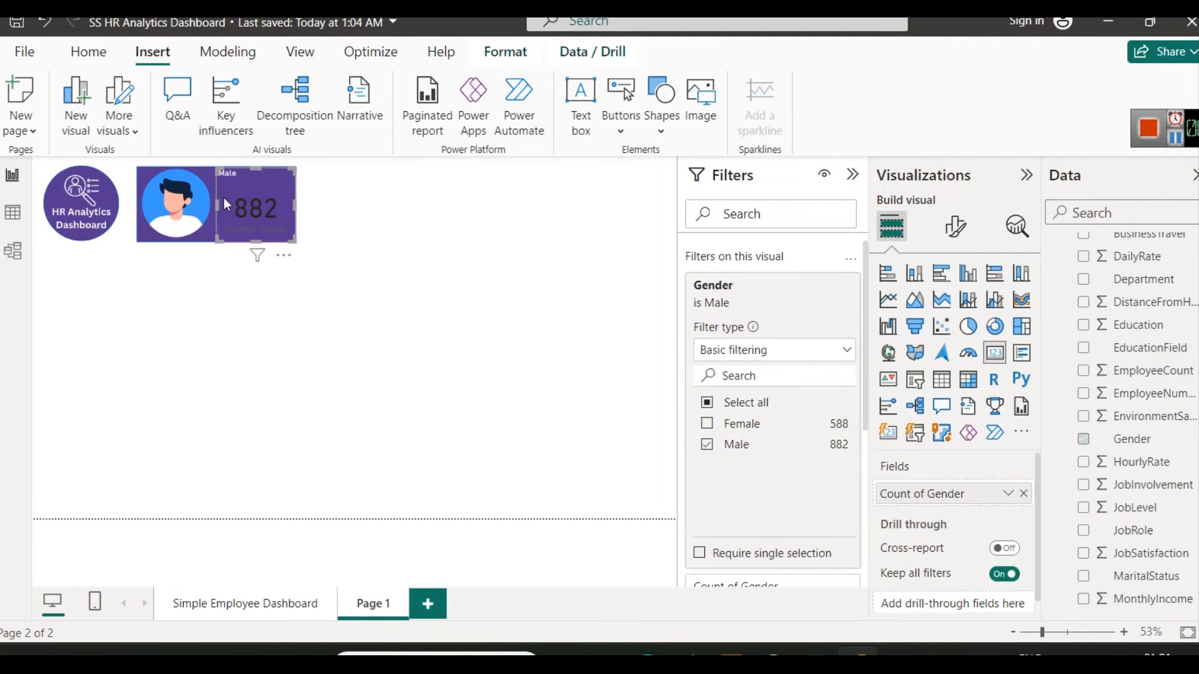
{"action": "left_click", "coordinate": [956, 229]}
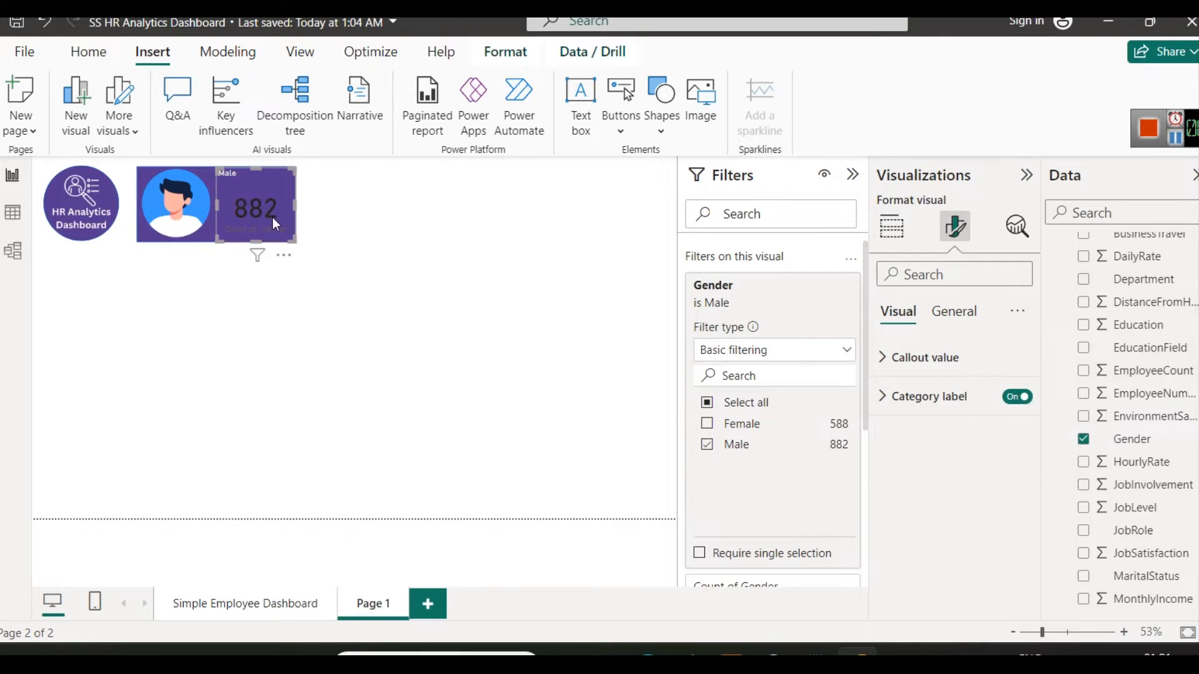
{"action": "left_click", "coordinate": [912, 357]}
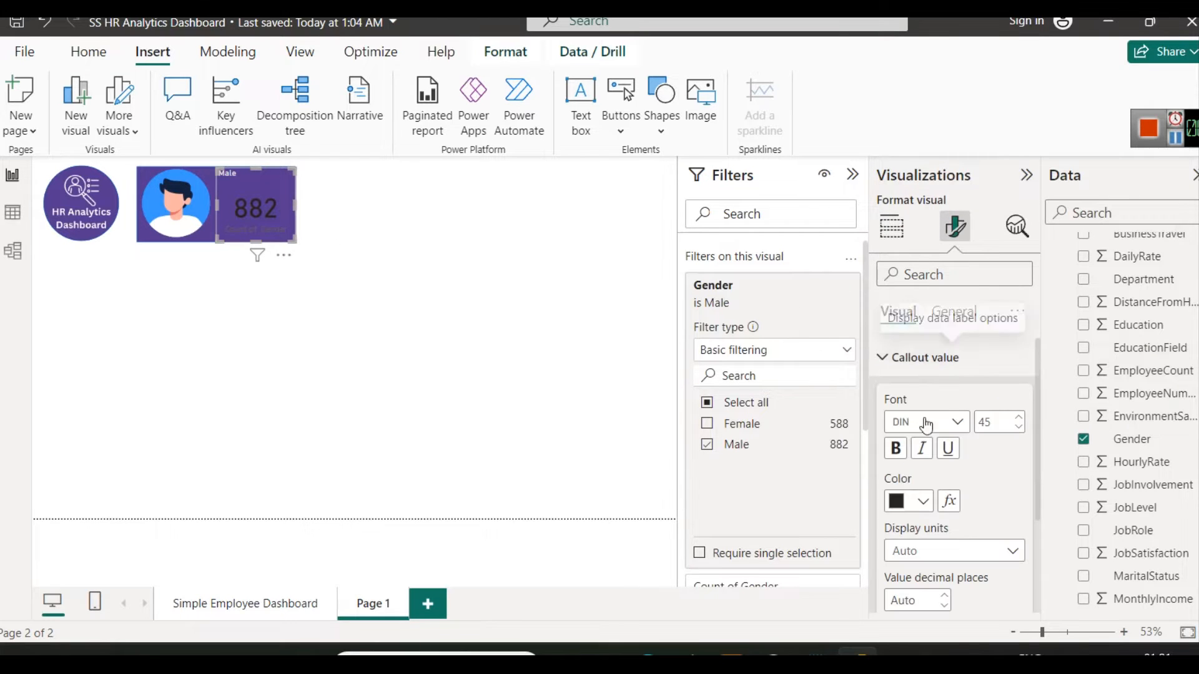
{"action": "left_click", "coordinate": [923, 506]}
{"action": "left_click", "coordinate": [915, 244]}
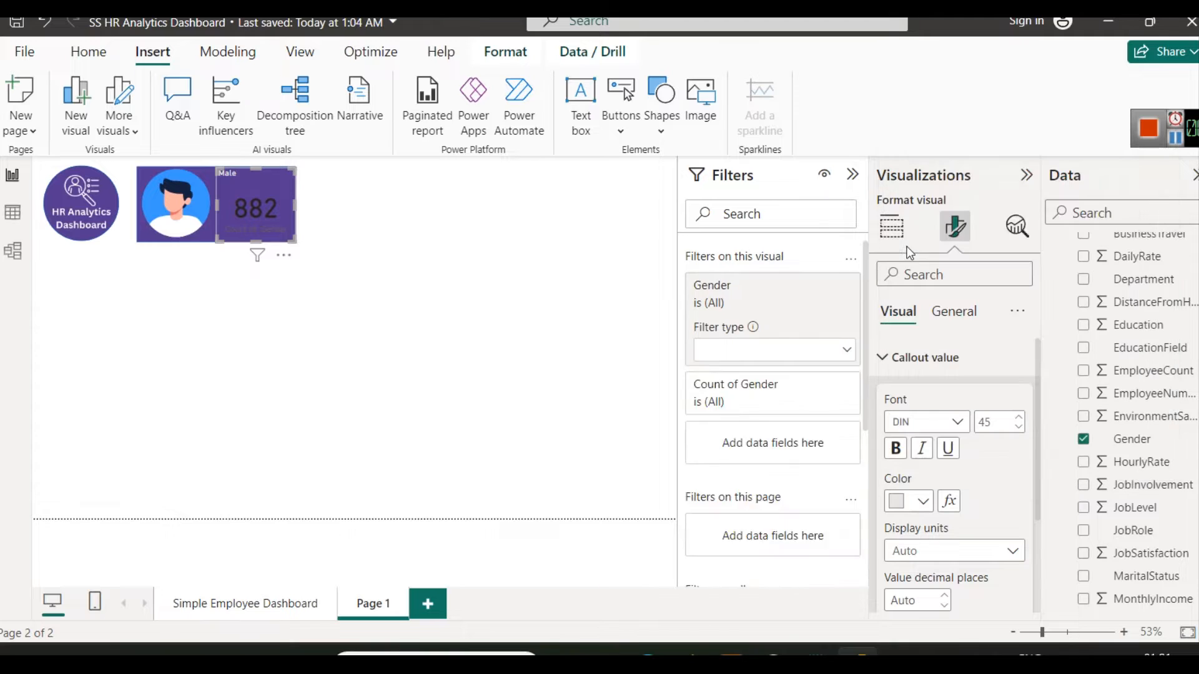
{"action": "left_click", "coordinate": [890, 357]}
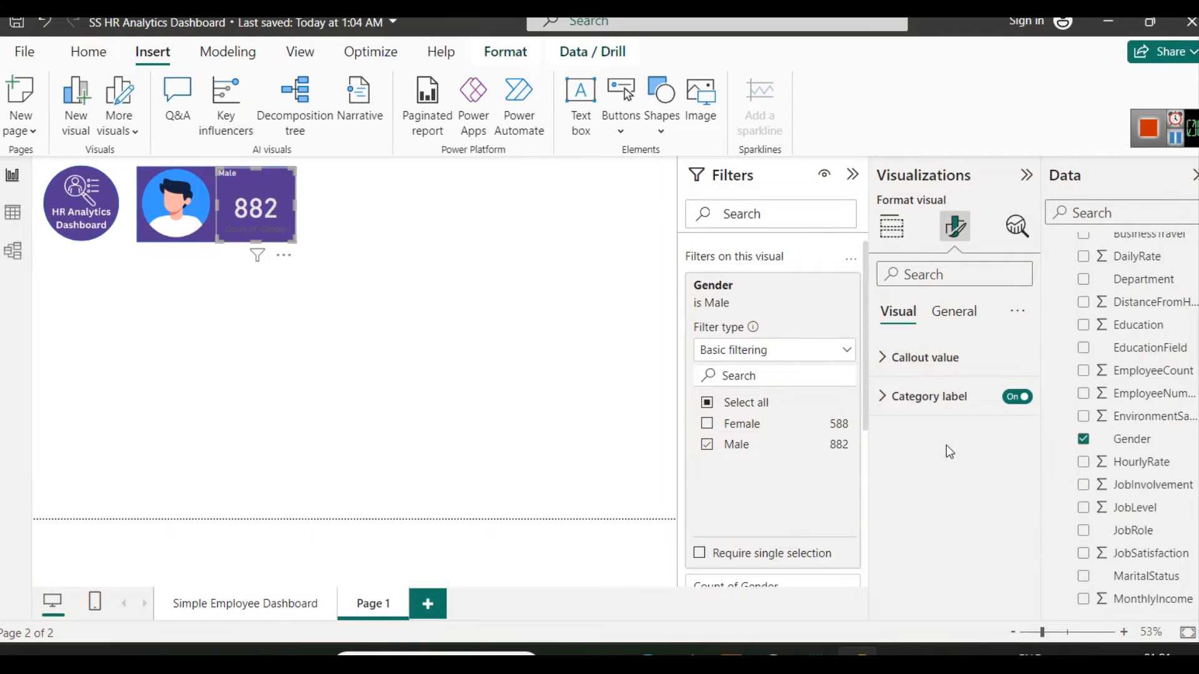
Step: Turn off the category label on the Male card
{"action": "left_click", "coordinate": [1017, 396]}
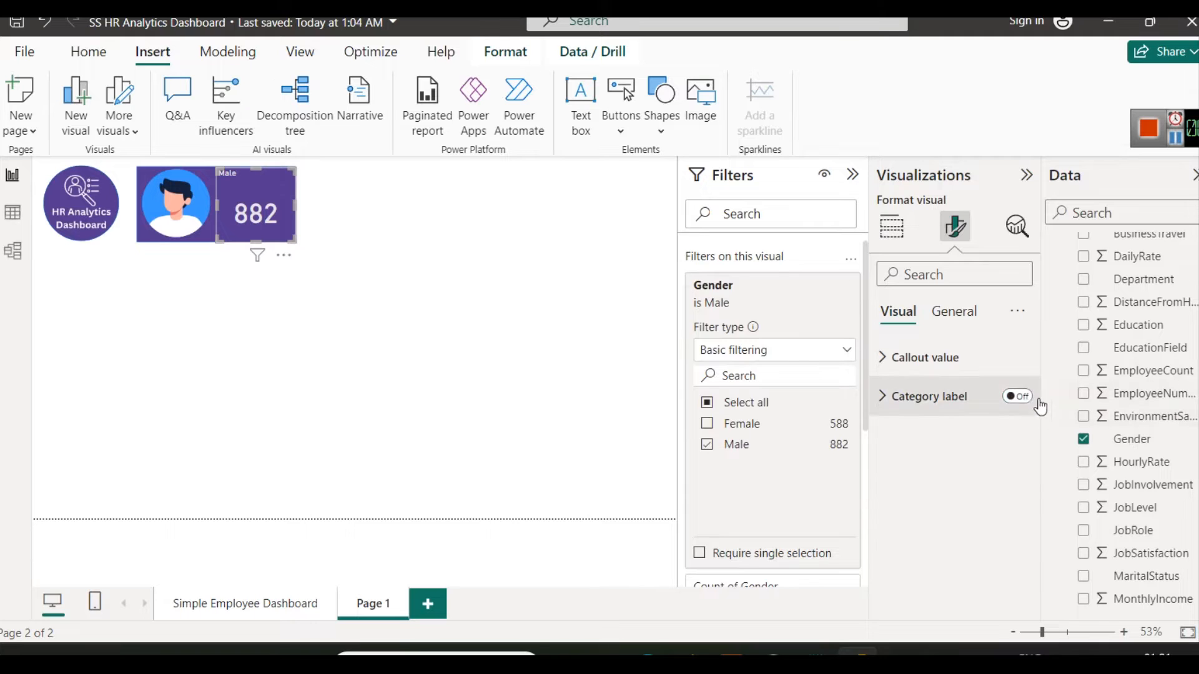
{"action": "left_click", "coordinate": [1017, 396]}
{"action": "scroll", "coordinate": [396, 394], "scroll_direction": "up", "scroll_amount": 5}
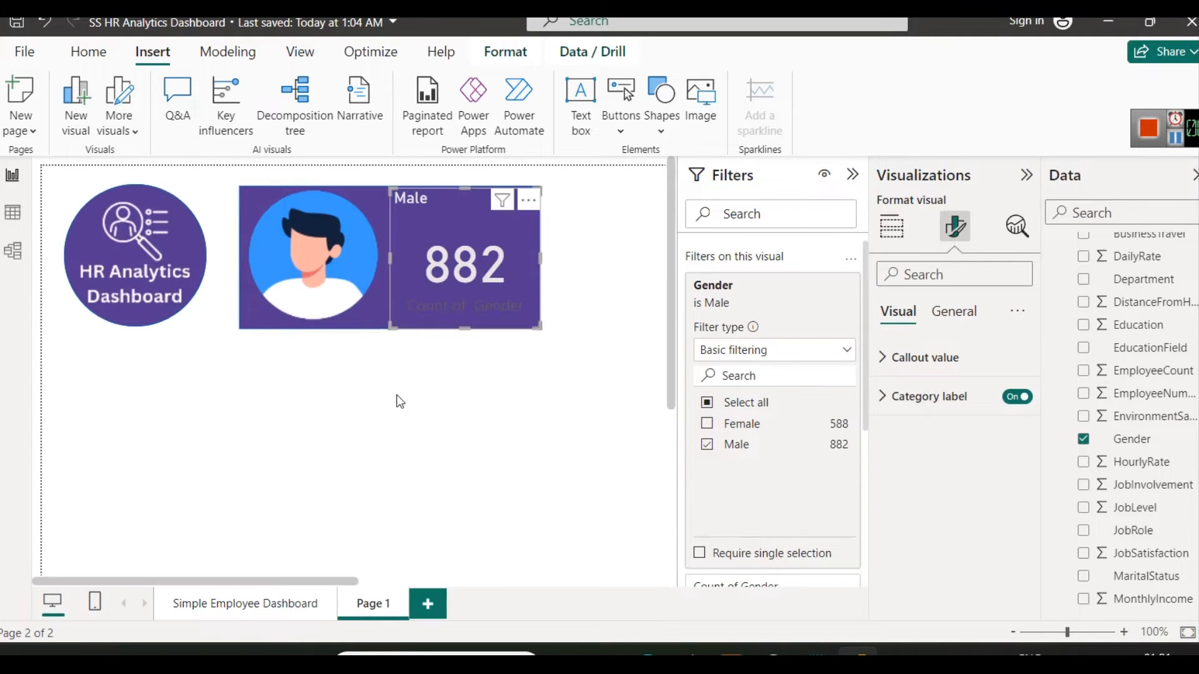
{"action": "left_click", "coordinate": [1017, 397]}
{"action": "scroll", "coordinate": [388, 363], "scroll_direction": "down", "scroll_amount": 5}
{"action": "scroll", "coordinate": [361, 358], "scroll_direction": "up", "scroll_amount": 1}
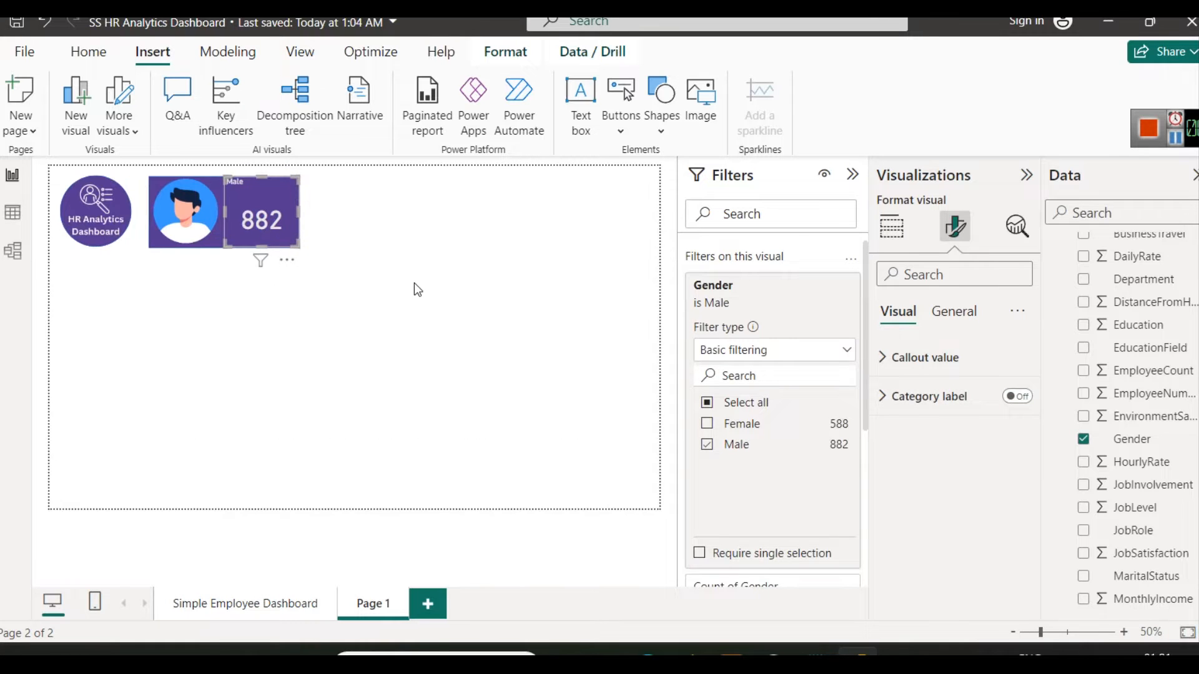
Step: Center the Male title horizontally on the card
{"action": "left_click", "coordinate": [400, 274]}
{"action": "left_click", "coordinate": [278, 206]}
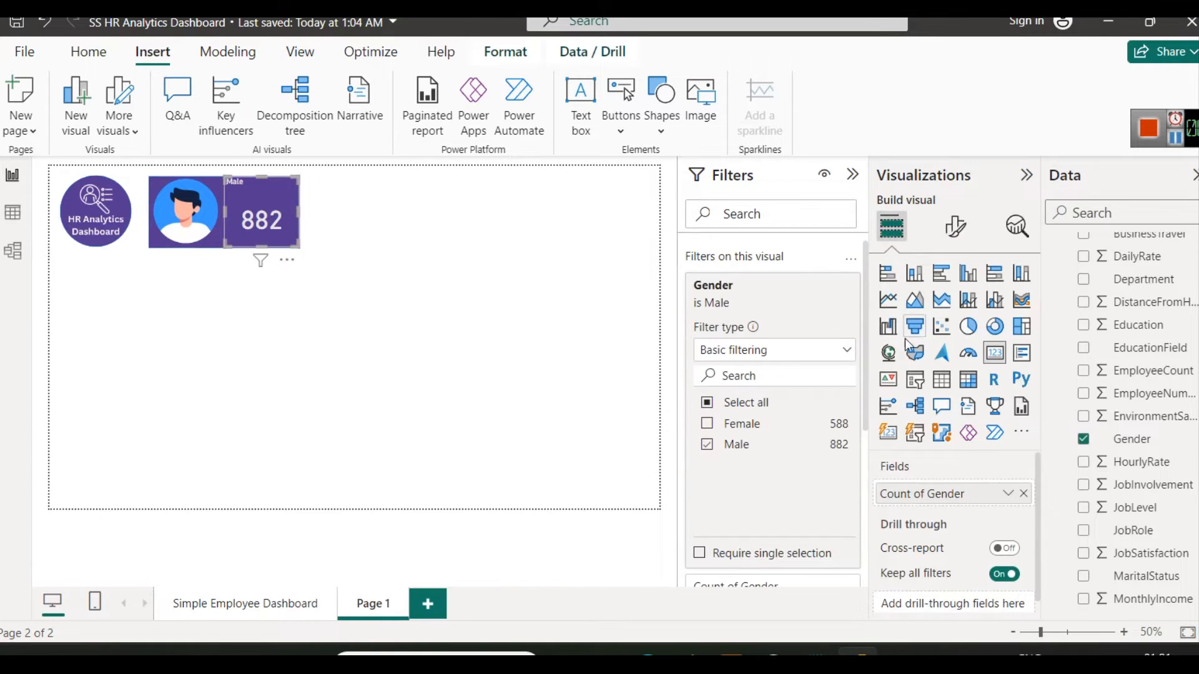
{"action": "left_click", "coordinate": [956, 227]}
{"action": "left_click", "coordinate": [952, 311]}
{"action": "left_click", "coordinate": [944, 397]}
{"action": "scroll", "coordinate": [946, 502], "scroll_direction": "down", "scroll_amount": 5}
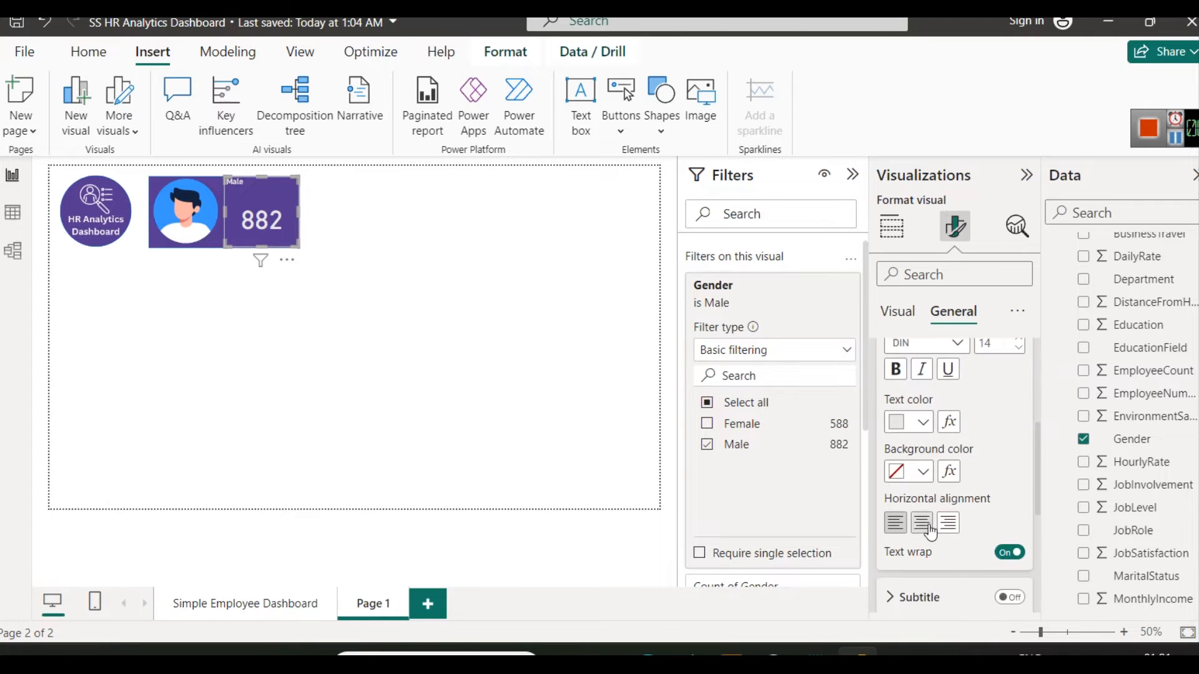
{"action": "left_click", "coordinate": [576, 452]}
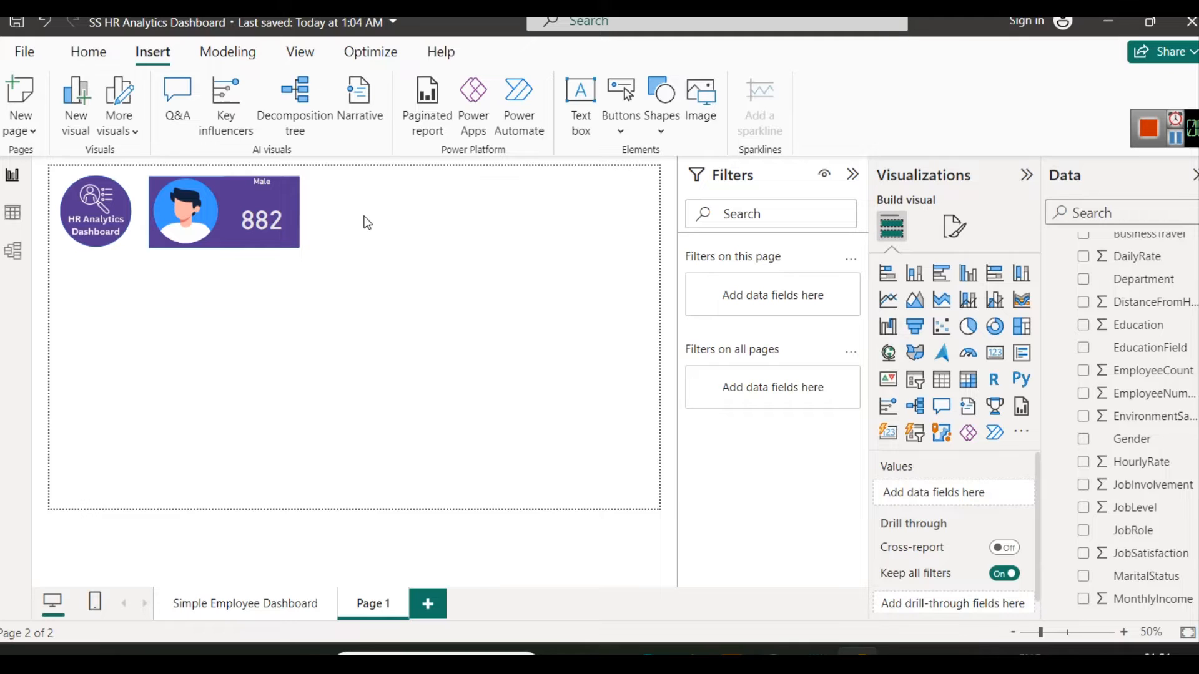
Step: Duplicate the Male count card and its purple rectangle, and place the copies in the same row beside the originals
{"action": "left_click", "coordinate": [150, 177]}
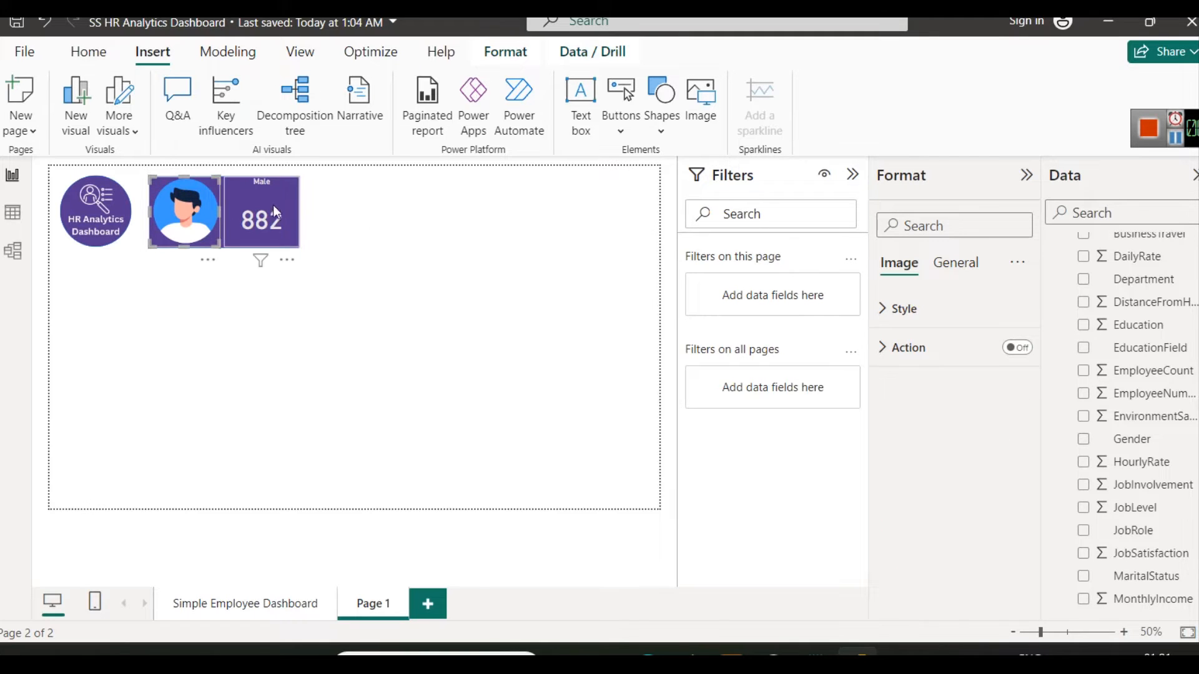
{"action": "left_click", "coordinate": [286, 236], "text": "ctrl"}
{"action": "left_click", "coordinate": [351, 239]}
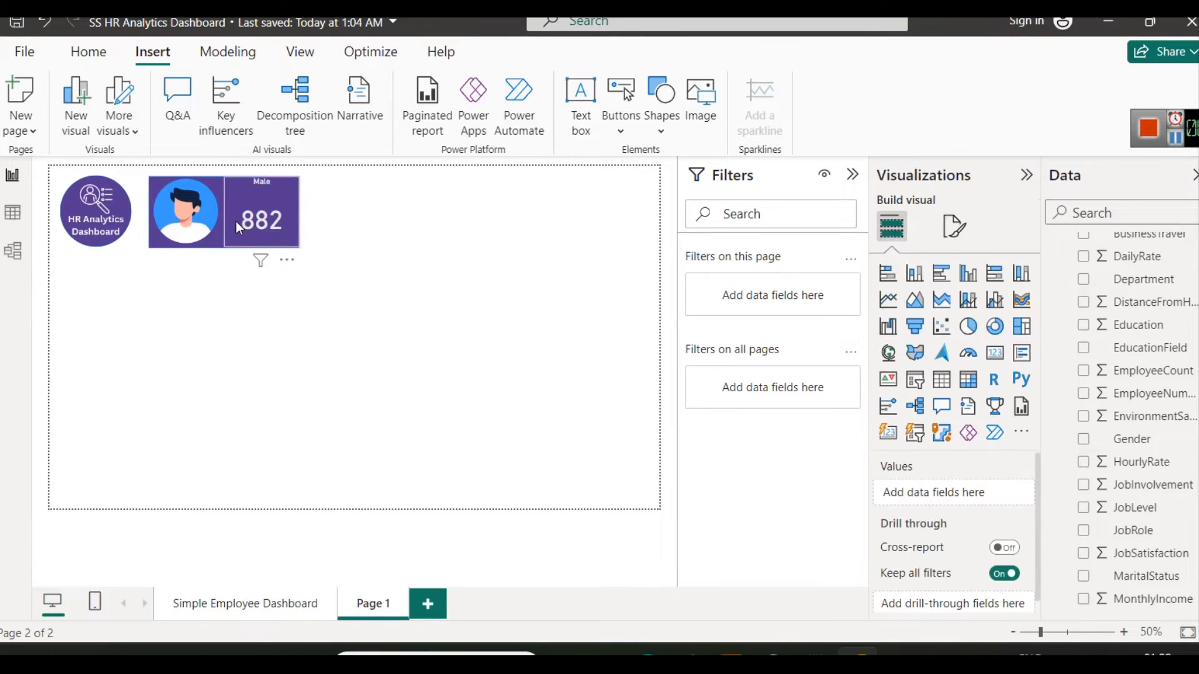
{"action": "left_click", "coordinate": [155, 179]}
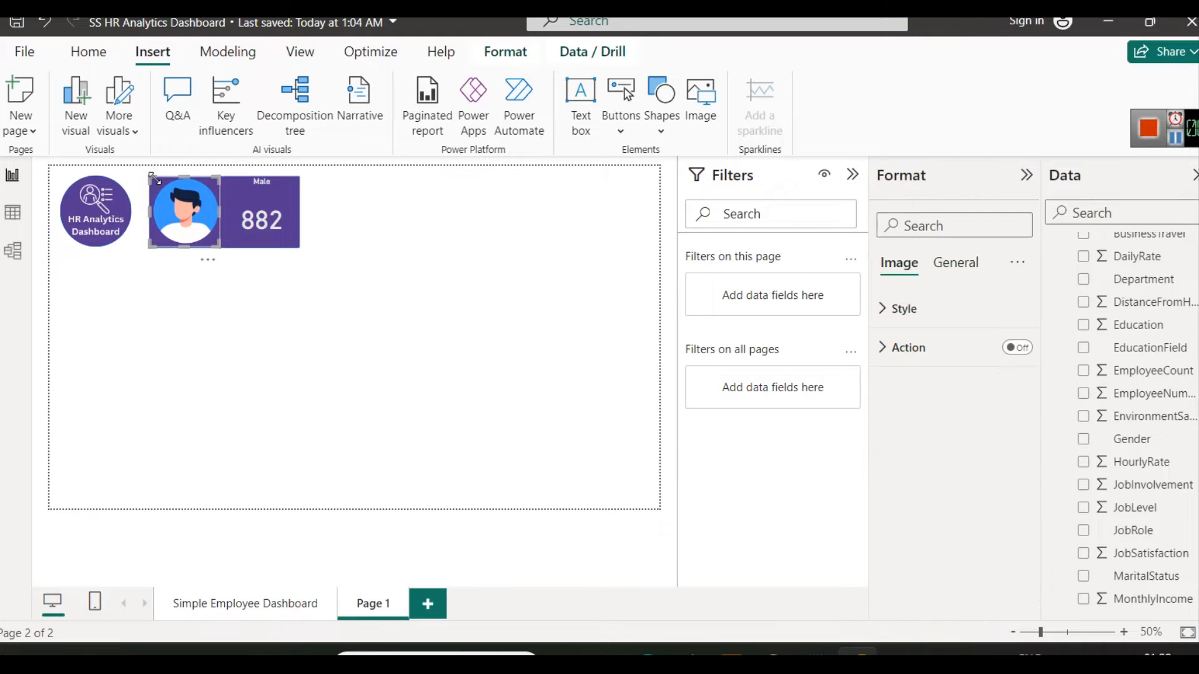
{"action": "left_click_drag", "start_coordinate": [169, 208], "coordinate": [171, 309]}
{"action": "left_click_drag", "start_coordinate": [239, 204], "coordinate": [238, 318]}
{"action": "left_click_drag", "start_coordinate": [197, 197], "coordinate": [395, 211]}
{"action": "left_click_drag", "start_coordinate": [208, 302], "coordinate": [193, 207]}
{"action": "left_click_drag", "start_coordinate": [257, 317], "coordinate": [444, 220]}
{"action": "left_click", "coordinate": [352, 317]}
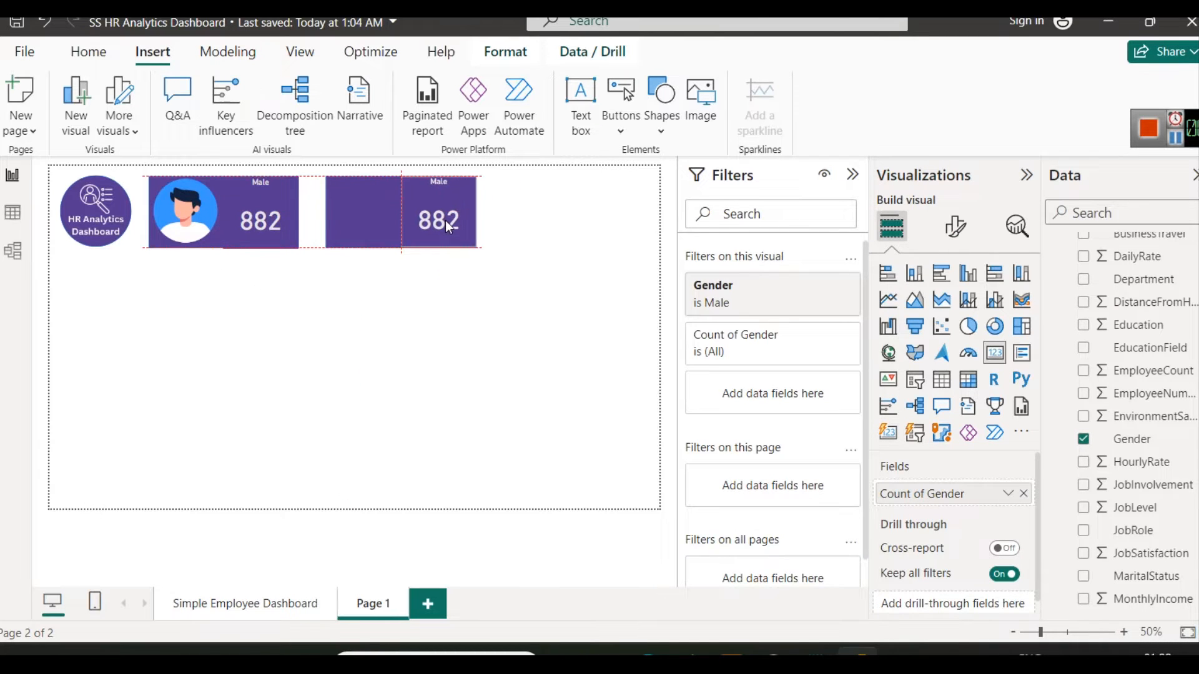
{"action": "left_click", "coordinate": [380, 289]}
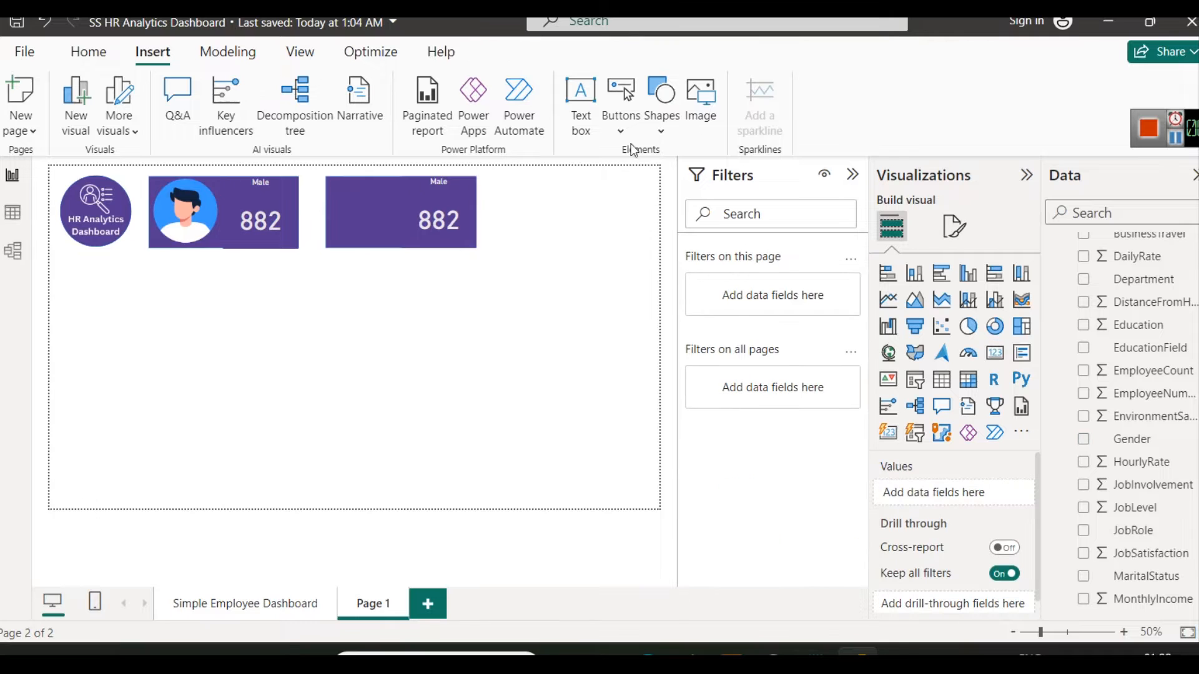
Step: Insert the female avatar picture, file 3 in hr-icons, and place it on the copied purple rectangle beside the count
{"action": "left_click", "coordinate": [697, 98]}
{"action": "double_click", "coordinate": [539, 173]}
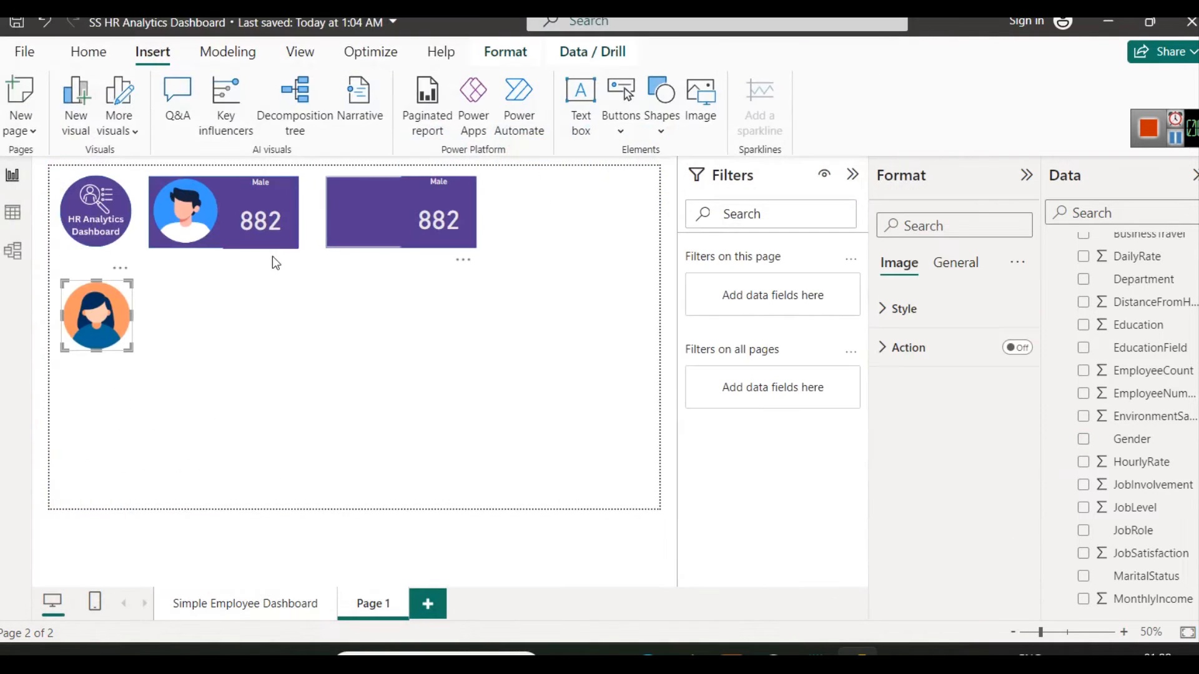
{"action": "left_click_drag", "start_coordinate": [117, 321], "coordinate": [375, 220]}
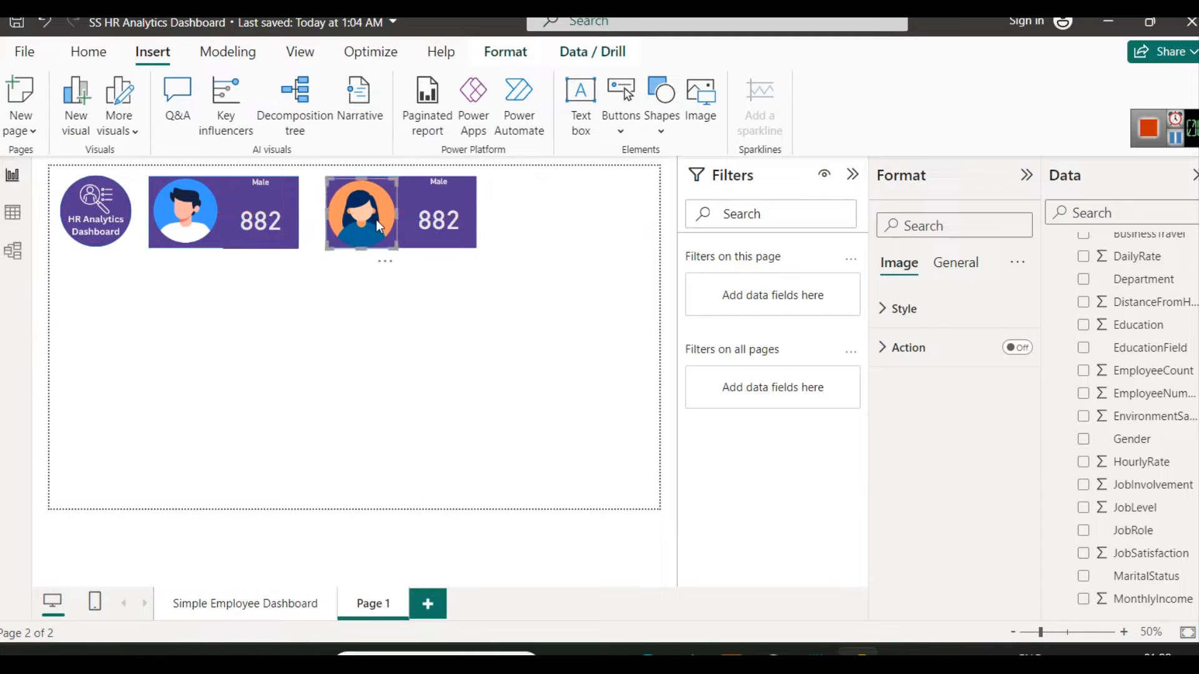
{"action": "left_click", "coordinate": [448, 334]}
{"action": "left_click", "coordinate": [378, 246]}
{"action": "left_click", "coordinate": [446, 330]}
Step: Change the copied card's Gender filter from Male to Female
{"action": "left_click", "coordinate": [440, 227]}
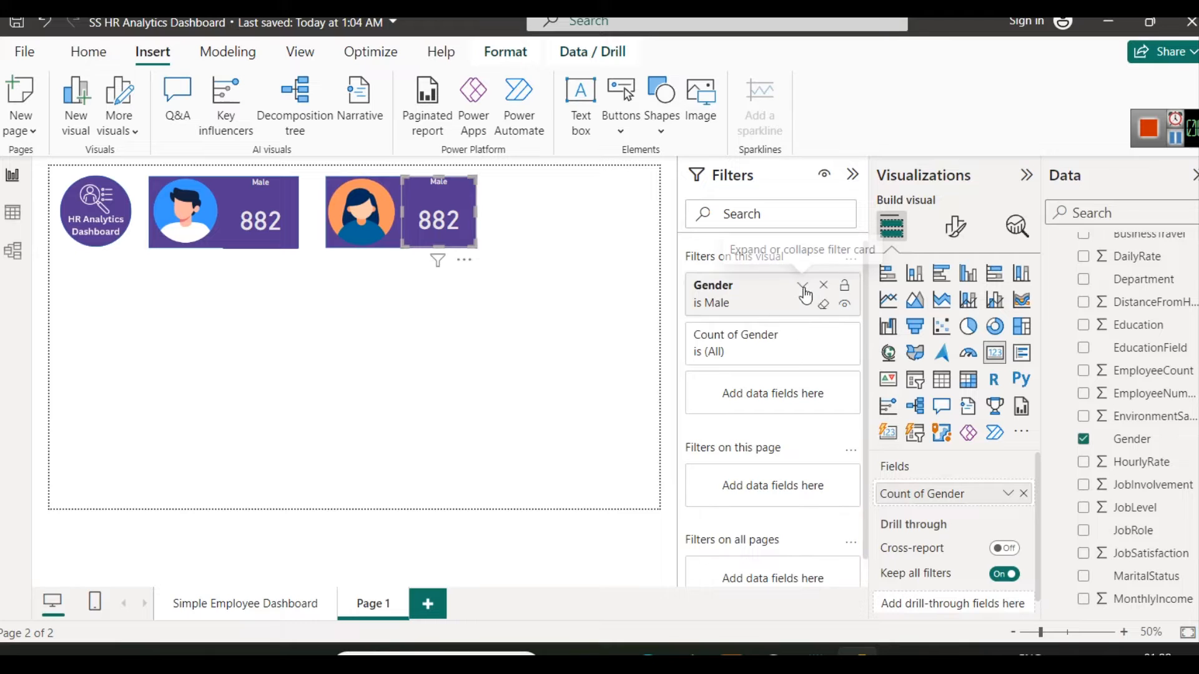
{"action": "left_click", "coordinate": [803, 289]}
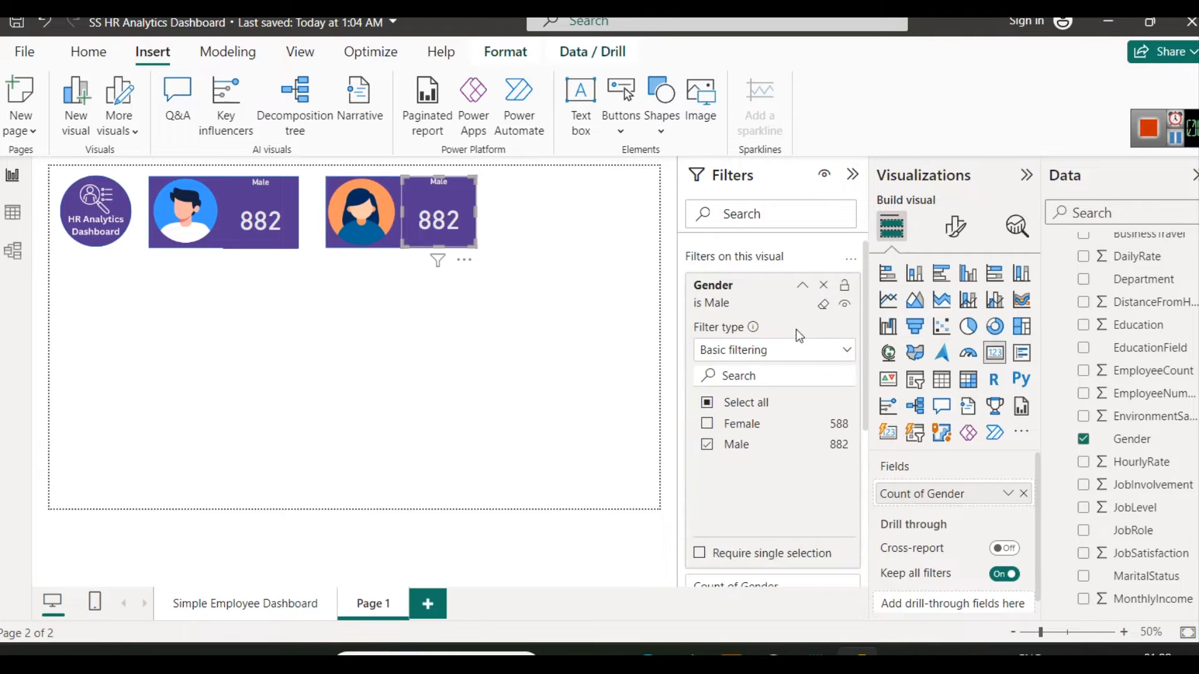
{"action": "left_click", "coordinate": [706, 444]}
{"action": "left_click", "coordinate": [707, 424]}
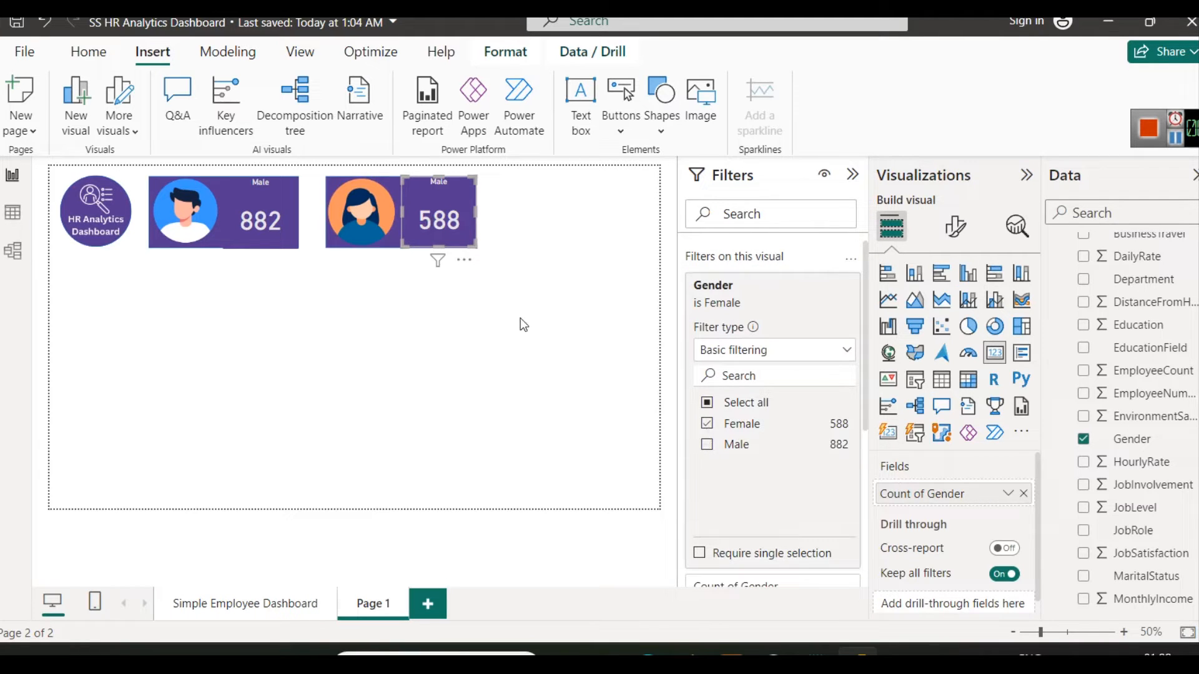
Step: Change the title text of the card beside the female avatar to "Female"
{"action": "left_click", "coordinate": [954, 226]}
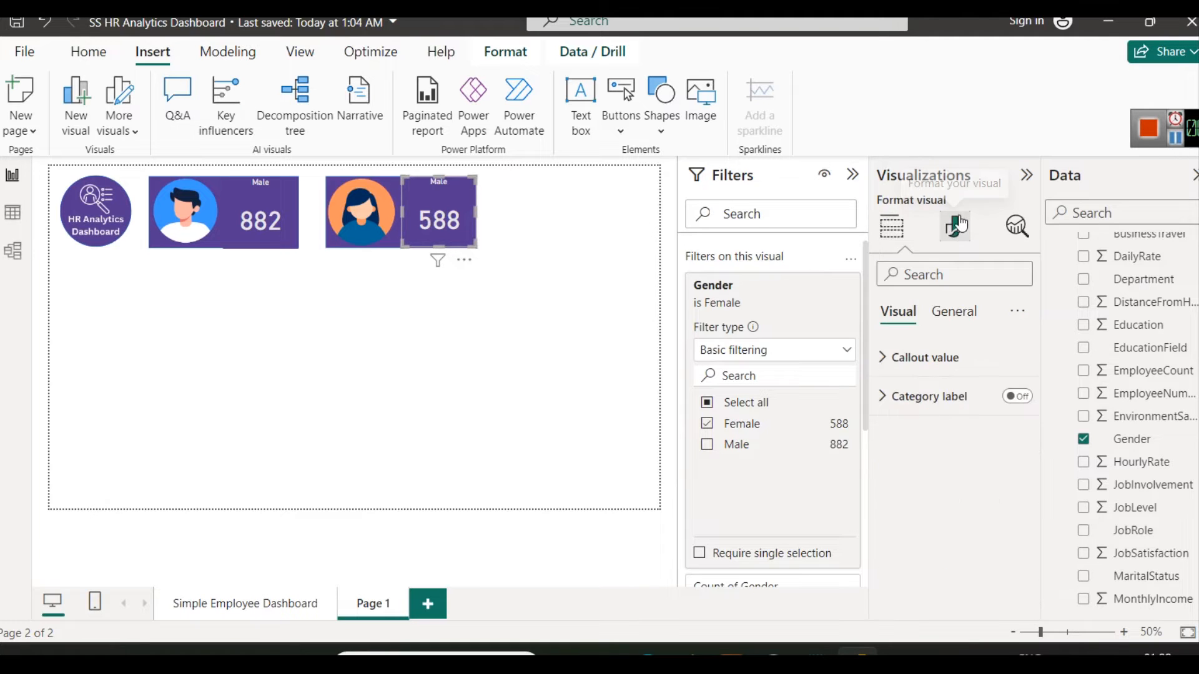
{"action": "left_click", "coordinate": [953, 311]}
{"action": "left_click", "coordinate": [913, 397]}
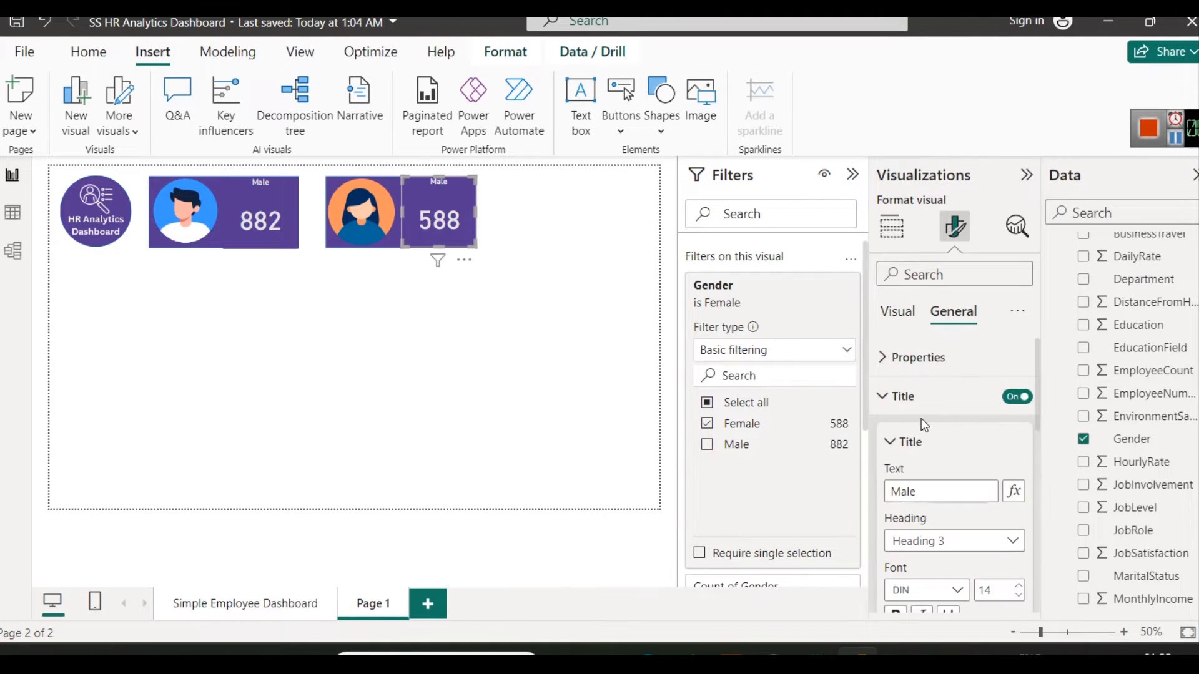
{"action": "scroll", "coordinate": [942, 468], "scroll_direction": "down", "scroll_amount": 1}
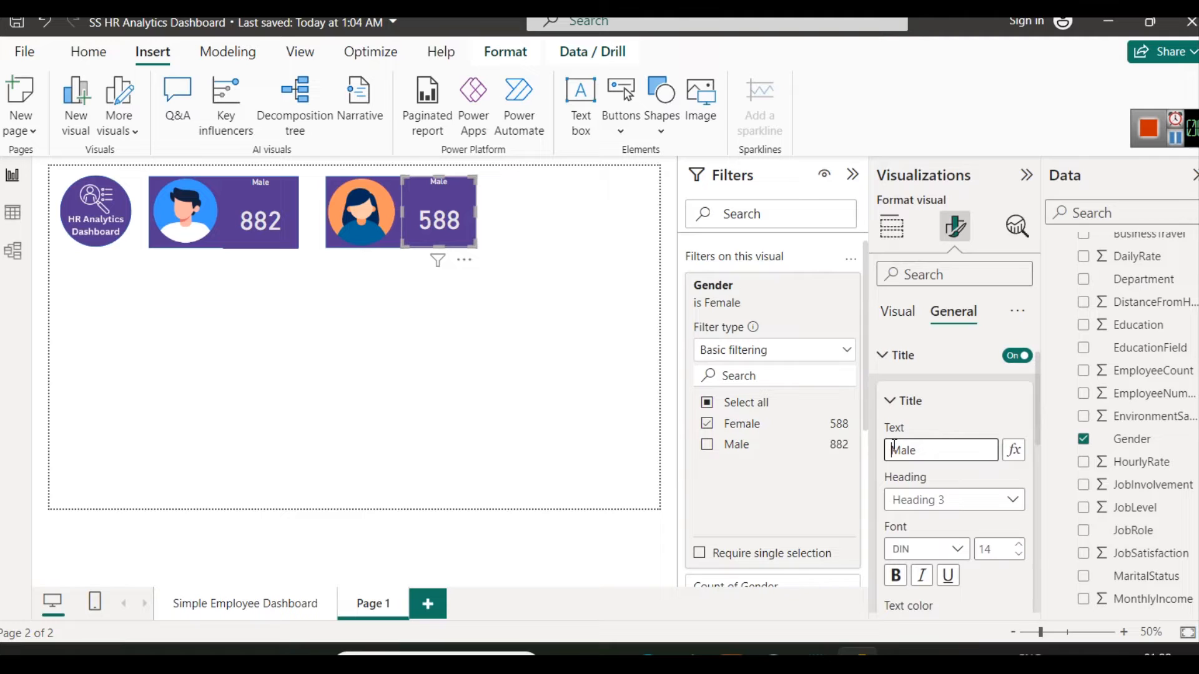
{"action": "double_click", "coordinate": [894, 446]}
{"action": "type", "text": "Fema"}
{"action": "left_click", "coordinate": [423, 462]}
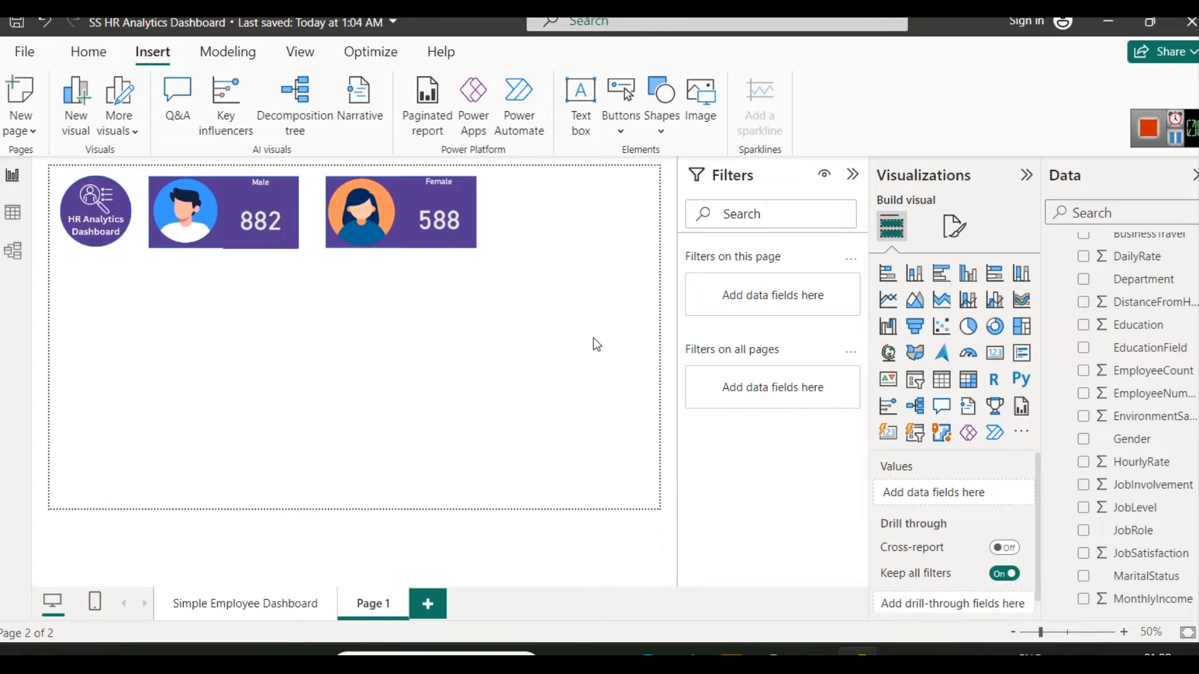
Step: Duplicate the Female card, its avatar and purple rectangle, and place the copies beside the originals at the end of the row
{"action": "left_click", "coordinate": [214, 608]}
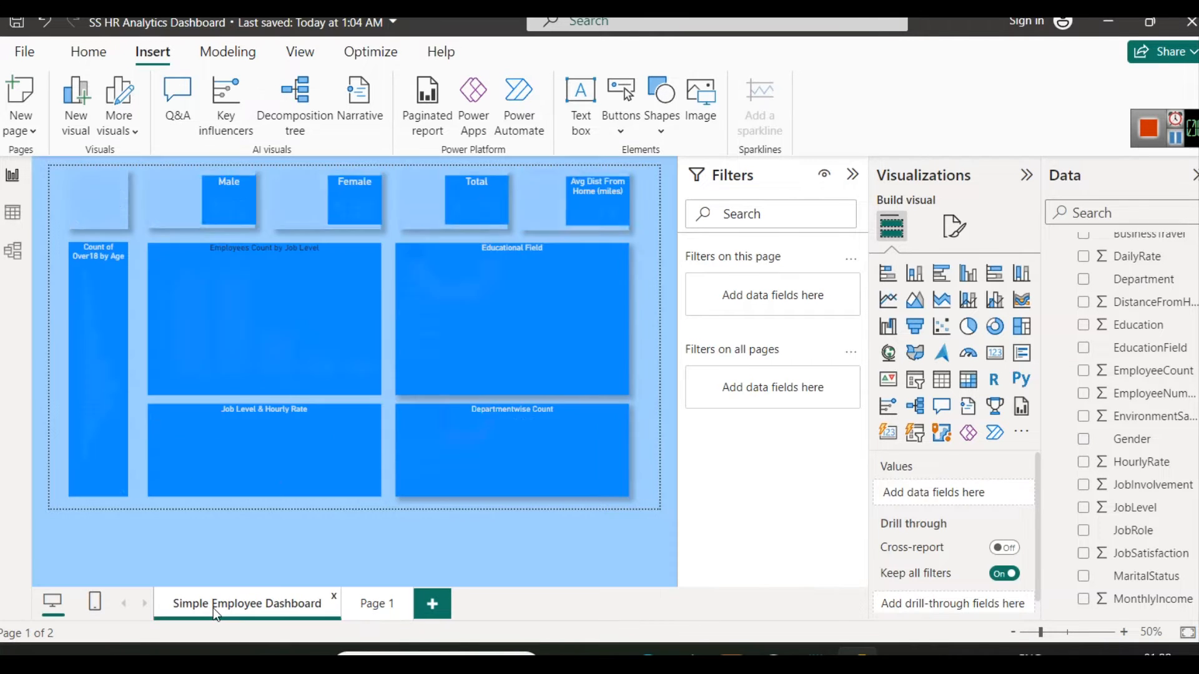
{"action": "left_click", "coordinate": [368, 606]}
{"action": "left_click_drag", "start_coordinate": [494, 296], "coordinate": [325, 181]}
{"action": "left_click", "coordinate": [406, 186]}
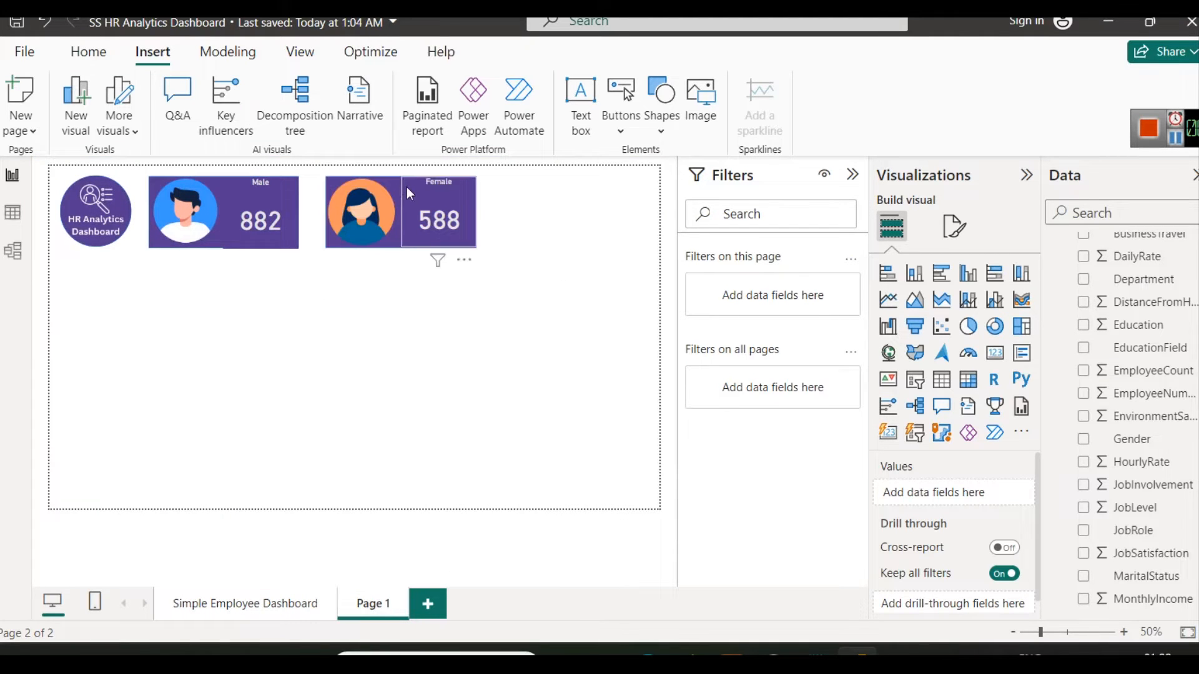
{"action": "left_click", "coordinate": [373, 204], "text": "ctrl"}
{"action": "left_click_drag", "start_coordinate": [384, 193], "coordinate": [601, 211]}
{"action": "left_click", "coordinate": [601, 211]}
{"action": "left_click", "coordinate": [504, 274]}
{"action": "left_click_drag", "start_coordinate": [331, 183], "coordinate": [547, 200]}
{"action": "left_click", "coordinate": [346, 183]}
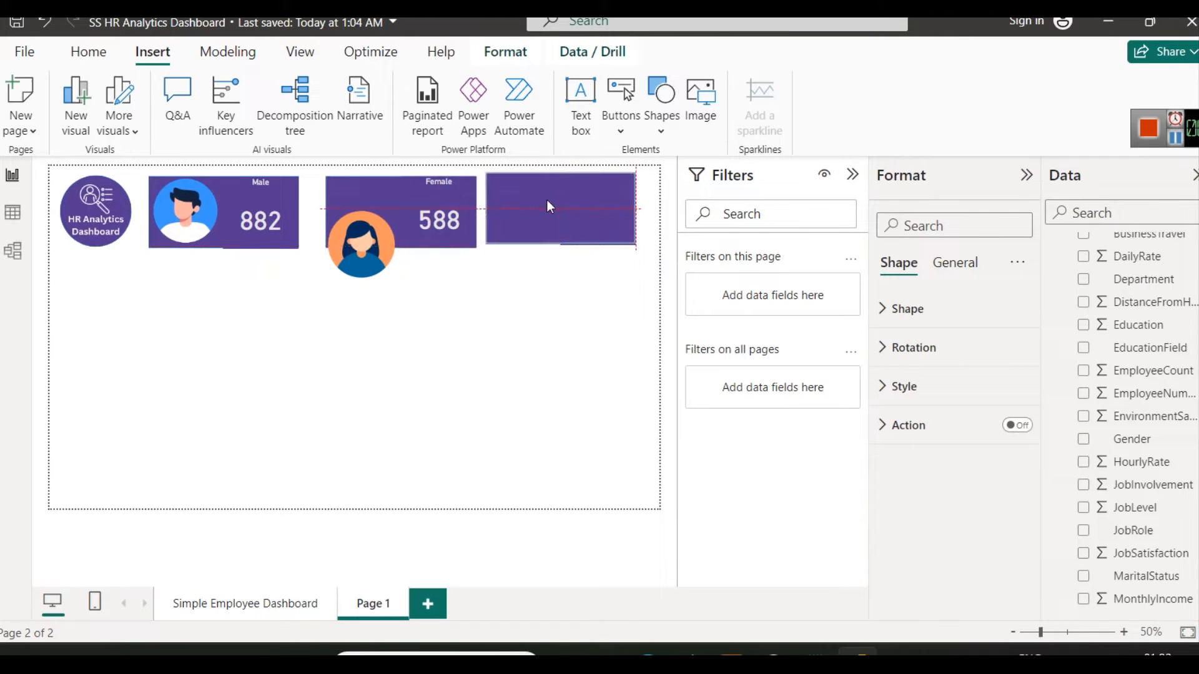
Step: Move the displaced female avatar back onto the Female rectangle and align the third purple rectangle with the row
{"action": "left_click_drag", "start_coordinate": [374, 251], "coordinate": [377, 223]}
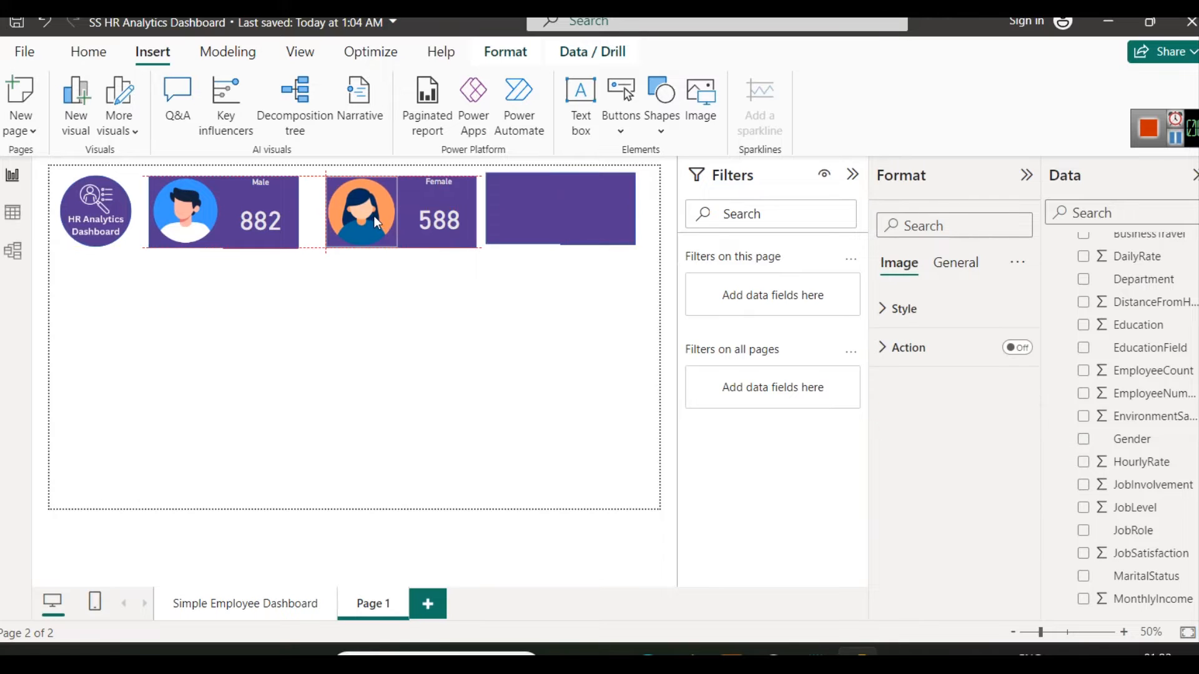
{"action": "left_click", "coordinate": [546, 294]}
{"action": "left_click", "coordinate": [542, 219]}
{"action": "left_click_drag", "start_coordinate": [542, 222], "coordinate": [538, 219]}
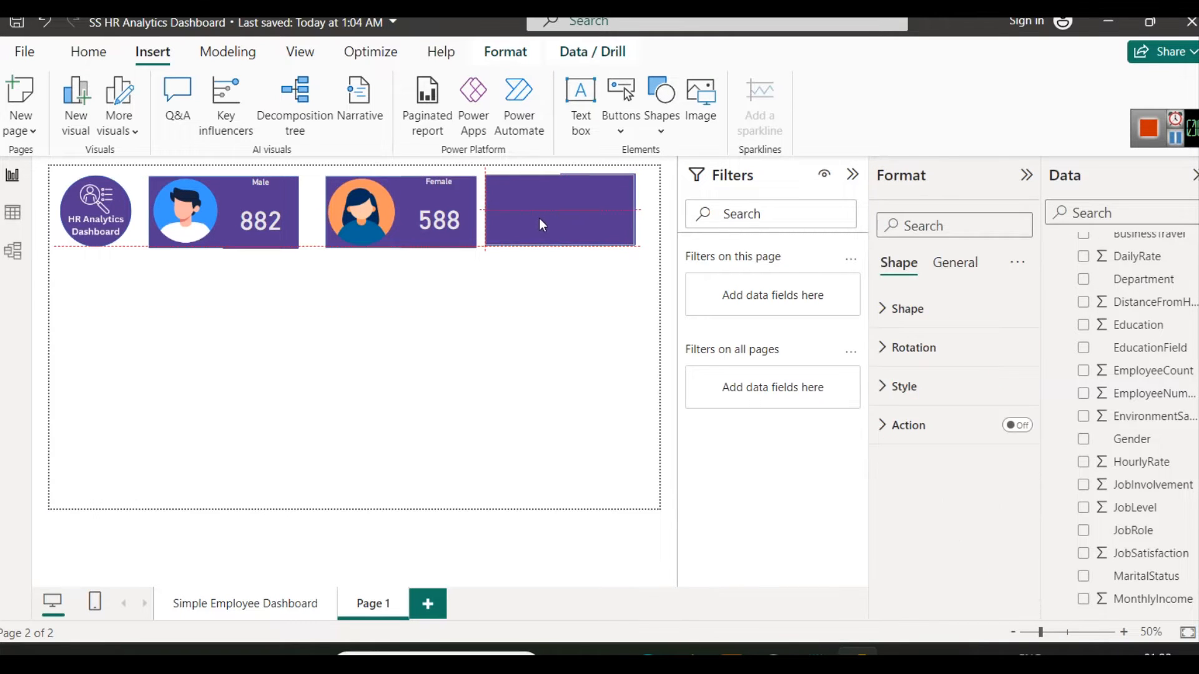
{"action": "left_click", "coordinate": [552, 325]}
{"action": "left_click", "coordinate": [537, 216]}
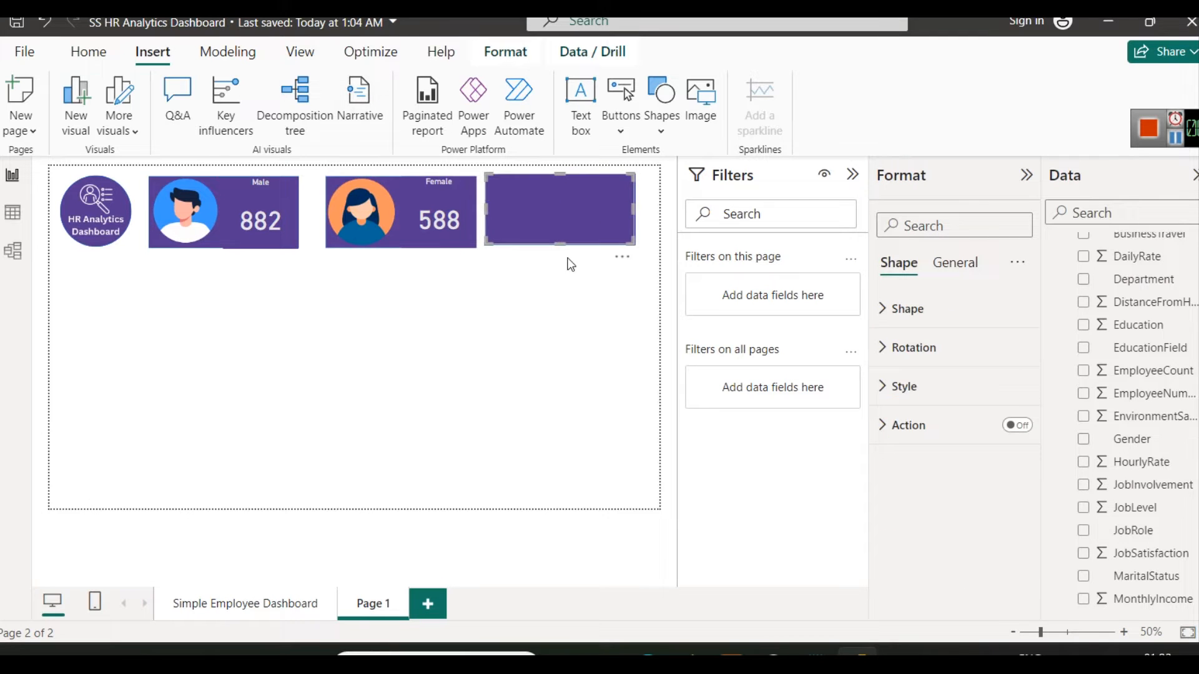
Step: Send the third purple rectangle backward two levels, behind its avatar and count card
{"action": "left_click", "coordinate": [583, 326]}
{"action": "left_click", "coordinate": [559, 197]}
{"action": "left_click", "coordinate": [507, 54]}
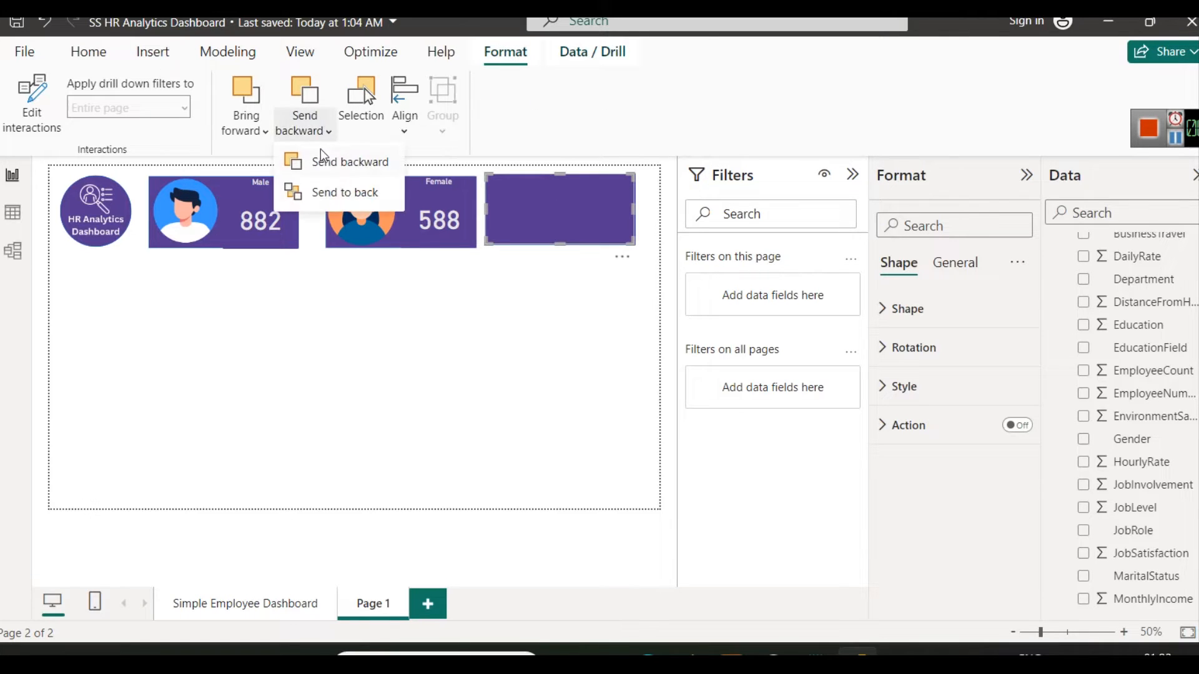
{"action": "left_click", "coordinate": [328, 160]}
{"action": "left_click", "coordinate": [303, 134]}
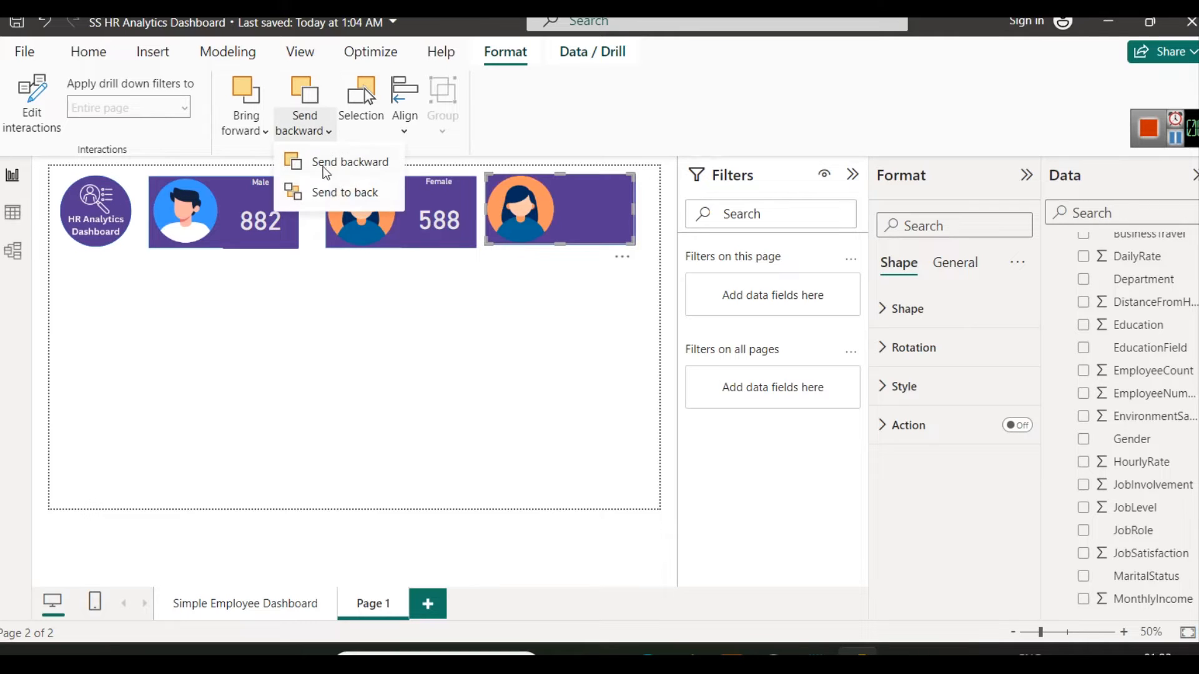
{"action": "left_click", "coordinate": [337, 160]}
{"action": "left_click", "coordinate": [545, 320]}
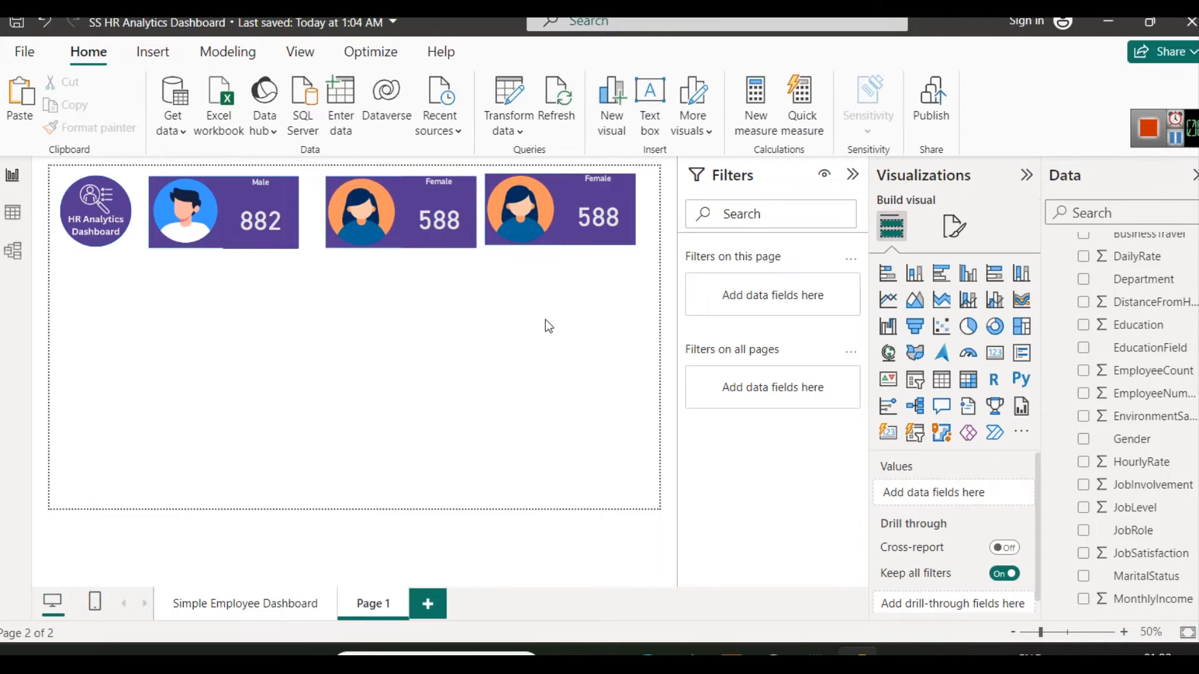
Step: Delete the duplicated female avatar from the third purple rectangle
{"action": "left_click", "coordinate": [593, 216]}
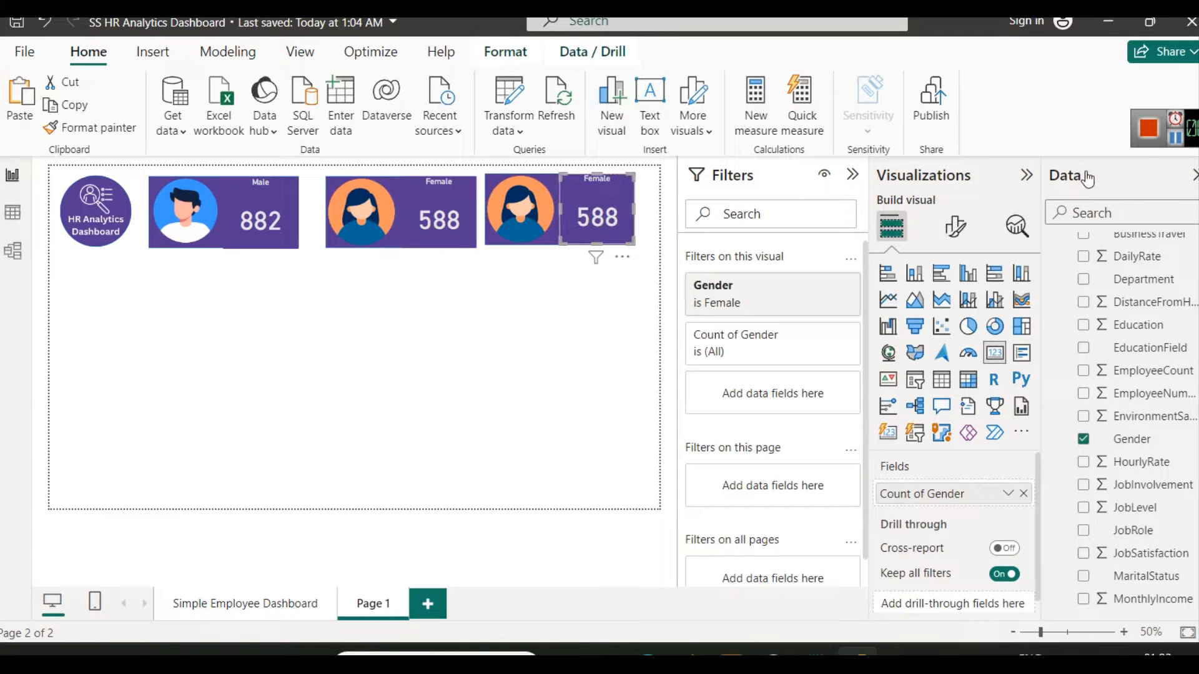
{"action": "left_click", "coordinate": [1174, 141]}
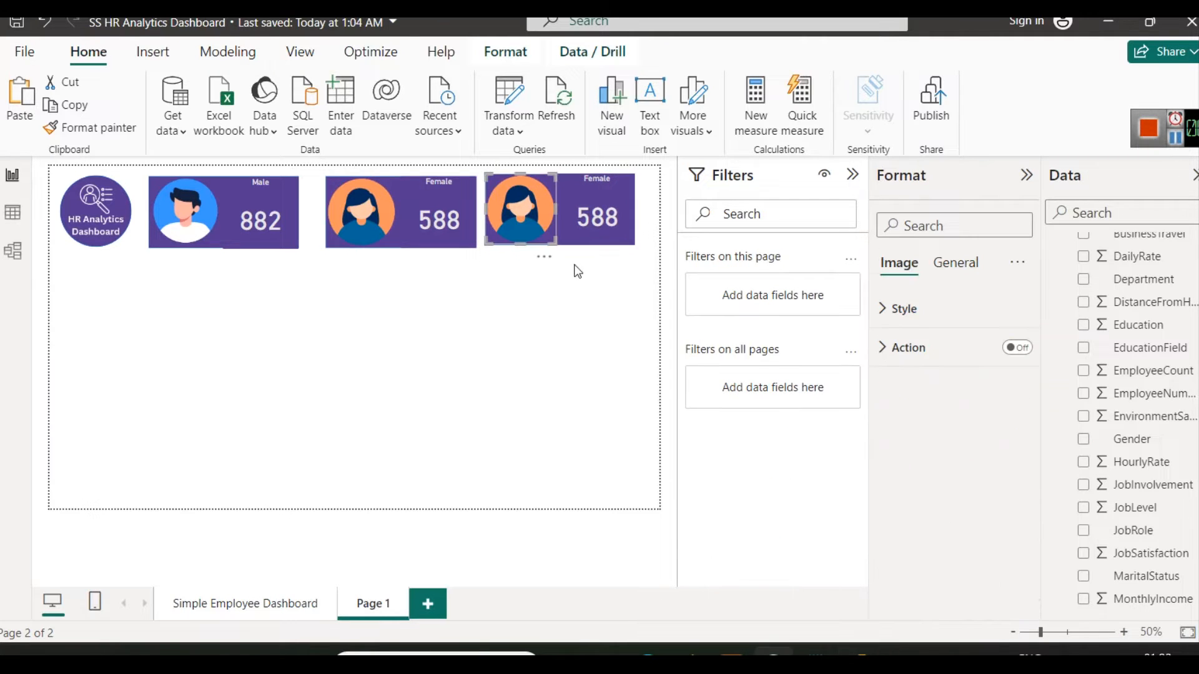
{"action": "left_click", "coordinate": [578, 271]}
{"action": "left_click", "coordinate": [503, 203]}
{"action": "key", "text": "Delete"}
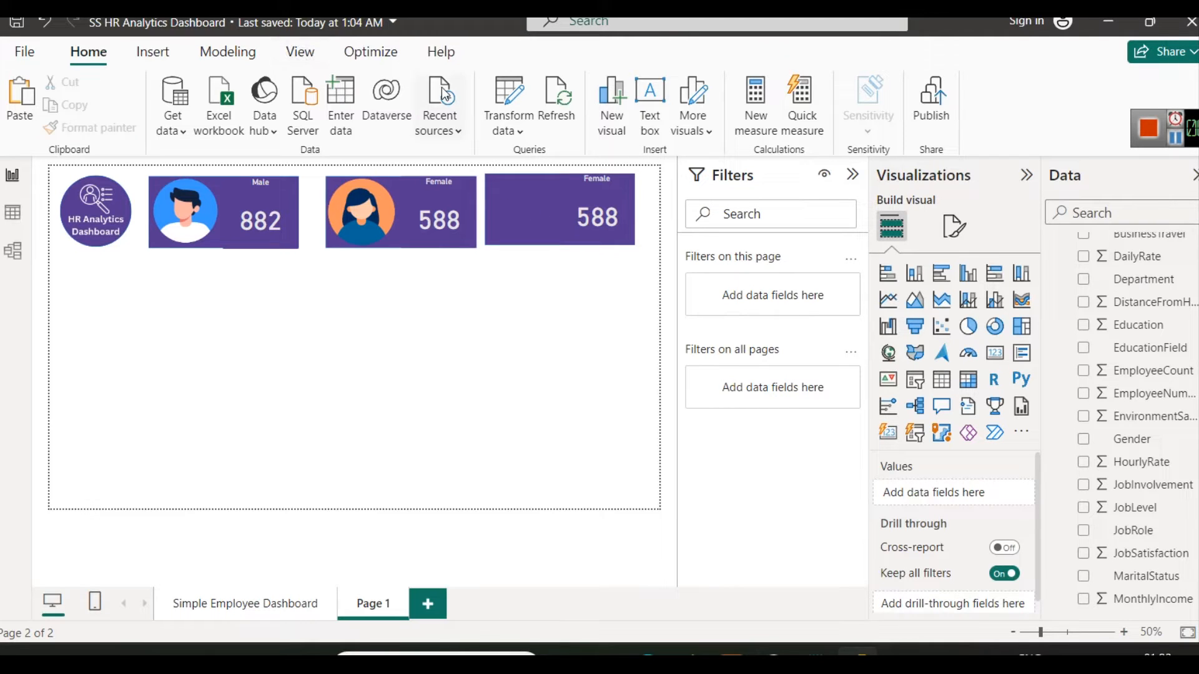
Step: Insert the hricon1 picture and place it on the third purple rectangle beside the count
{"action": "left_click", "coordinate": [152, 52]}
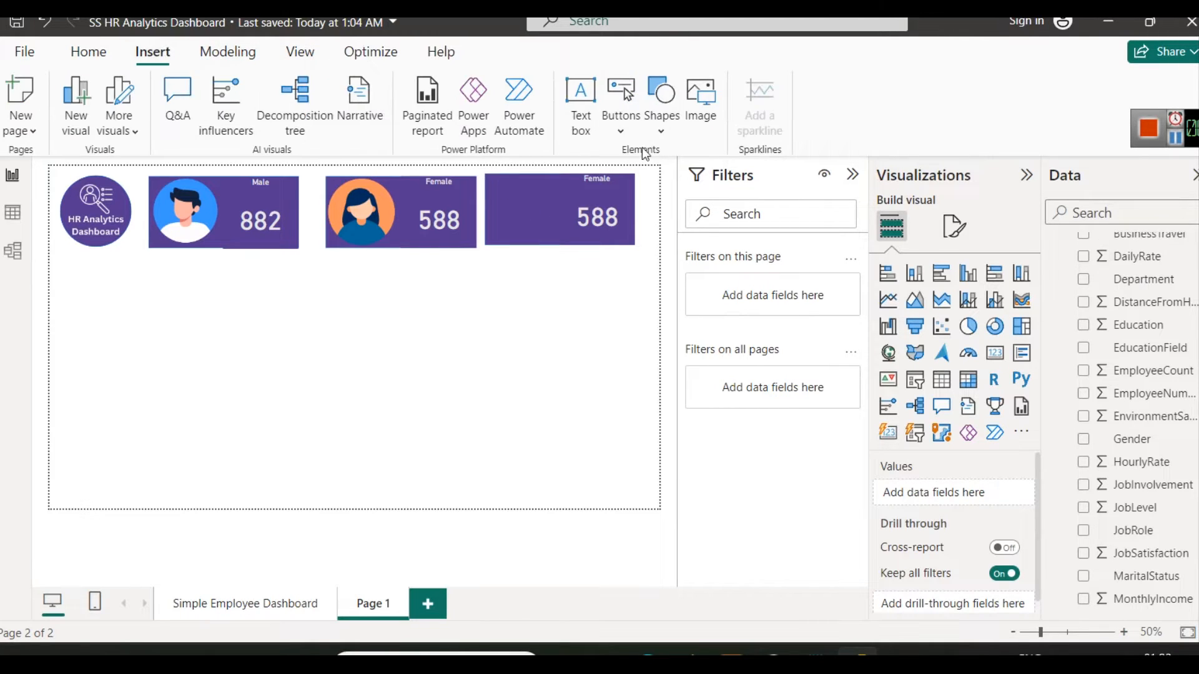
{"action": "left_click", "coordinate": [703, 99]}
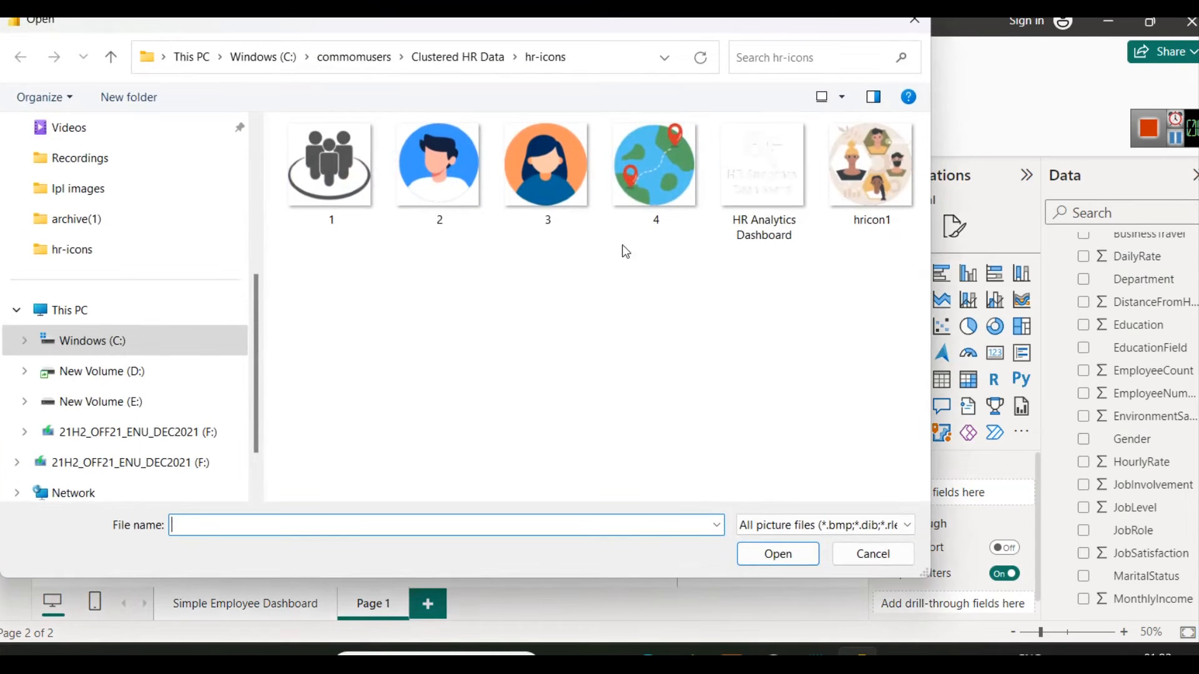
{"action": "double_click", "coordinate": [865, 166]}
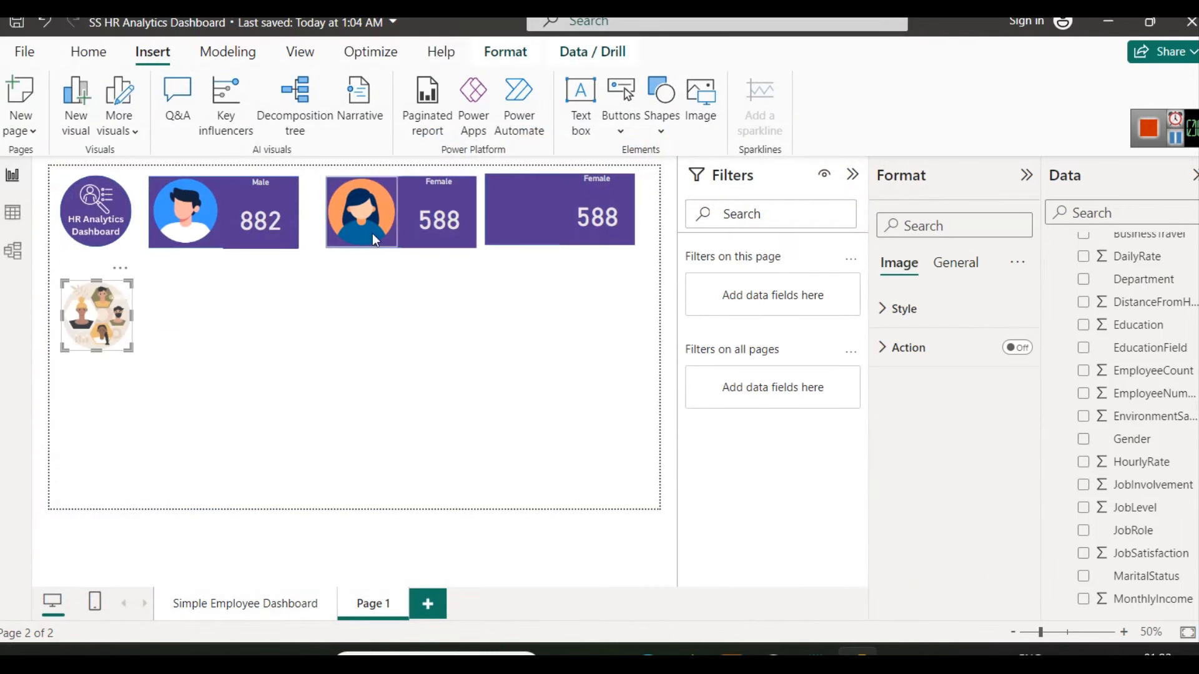
{"action": "left_click_drag", "start_coordinate": [101, 309], "coordinate": [522, 201]}
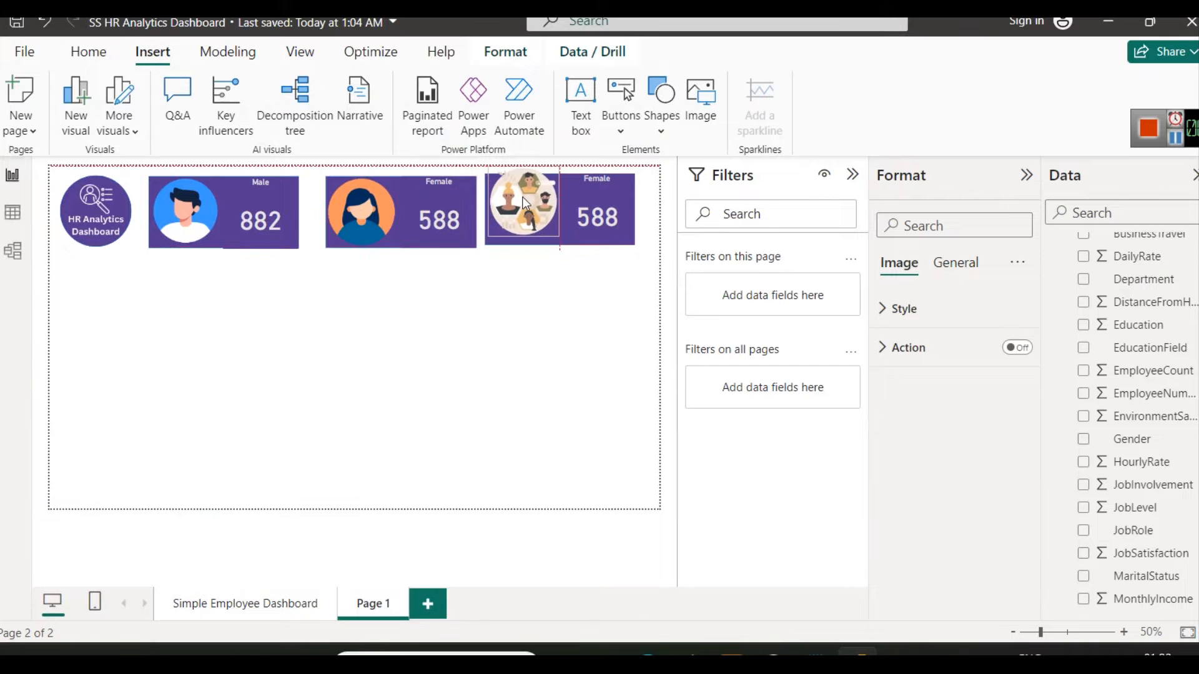
{"action": "left_click", "coordinate": [572, 348]}
Step: Remove the Gender filter from the third card so it counts all employees
{"action": "left_click", "coordinate": [594, 216]}
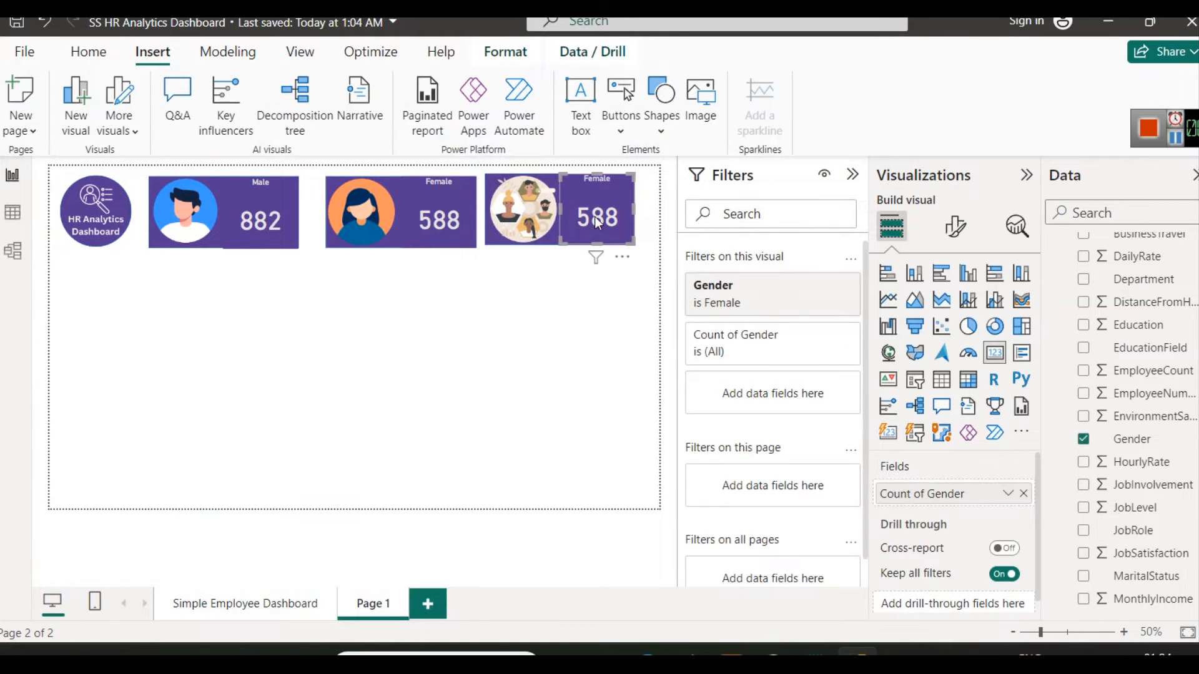
{"action": "left_click", "coordinate": [819, 291]}
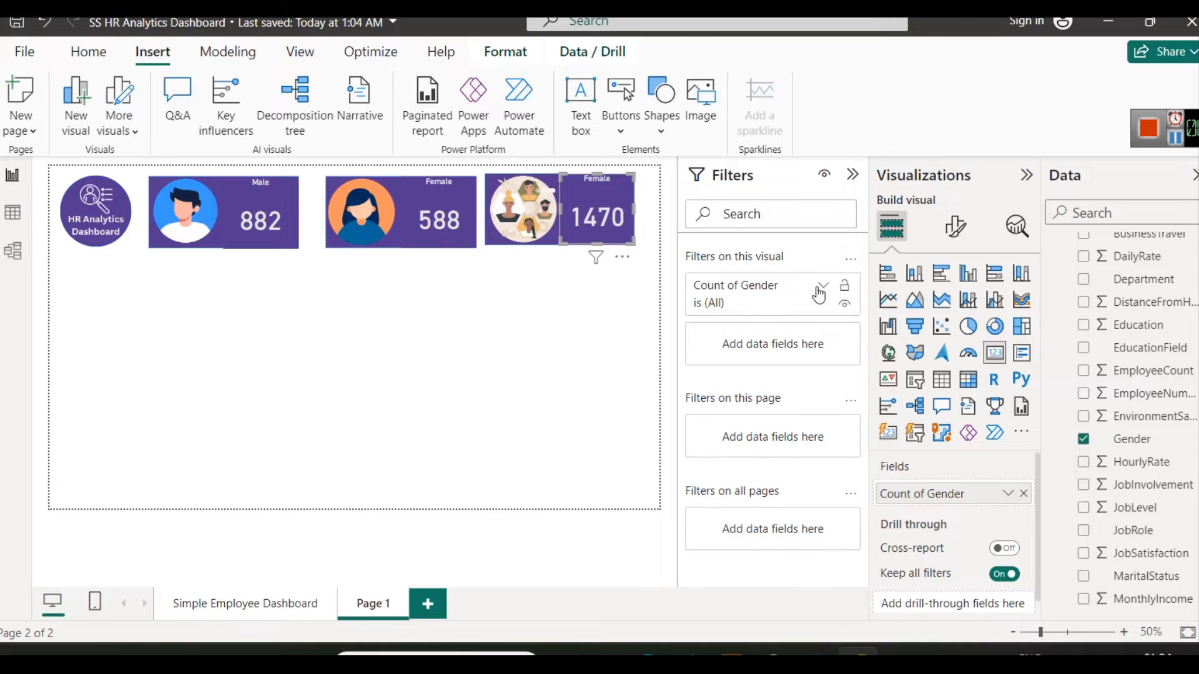
{"action": "left_click", "coordinate": [590, 298]}
Step: Change the third card's title text to "Total Number of Employees"
{"action": "left_click", "coordinate": [585, 193]}
{"action": "left_click", "coordinate": [966, 231]}
{"action": "left_click", "coordinate": [951, 311]}
{"action": "left_click", "coordinate": [926, 398]}
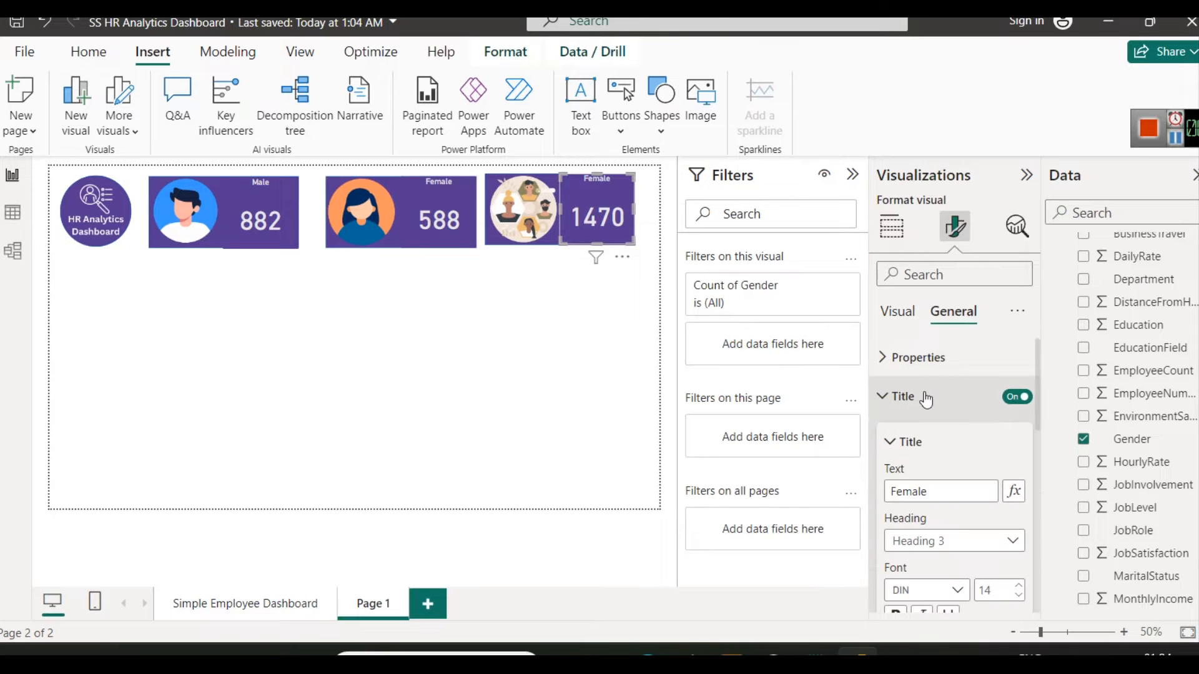
{"action": "double_click", "coordinate": [934, 489]}
{"action": "type", "text": "T"}
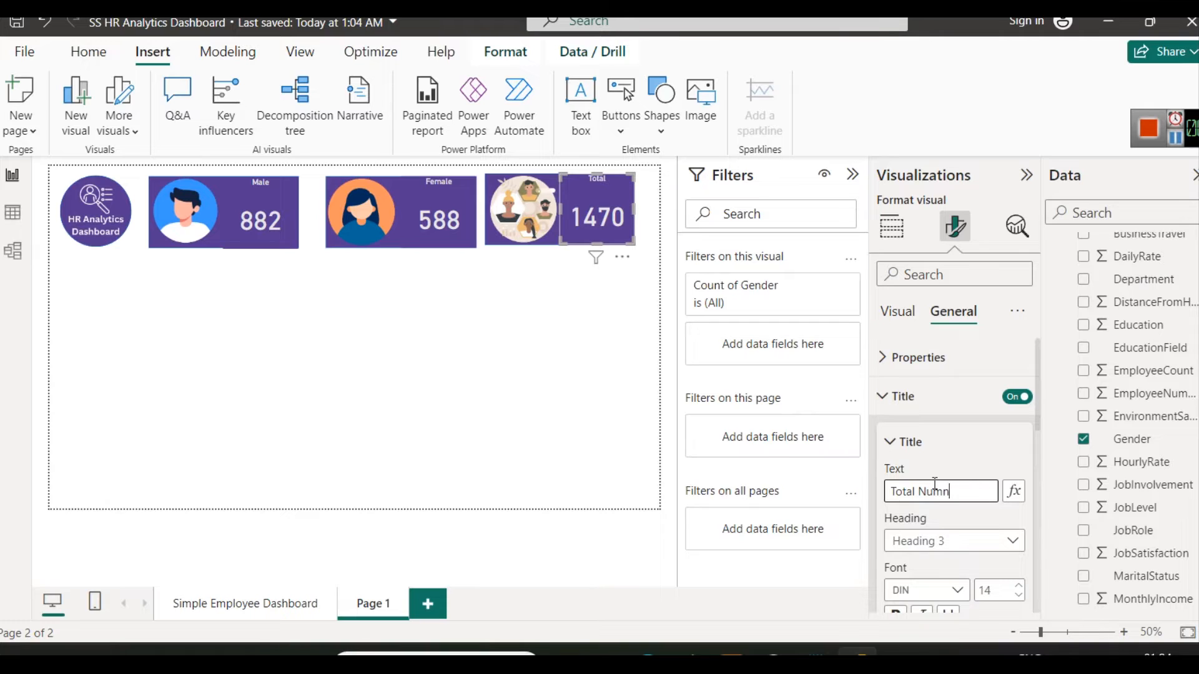
{"action": "type", "text": "otal Number of Employees"}
{"action": "left_click", "coordinate": [565, 387]}
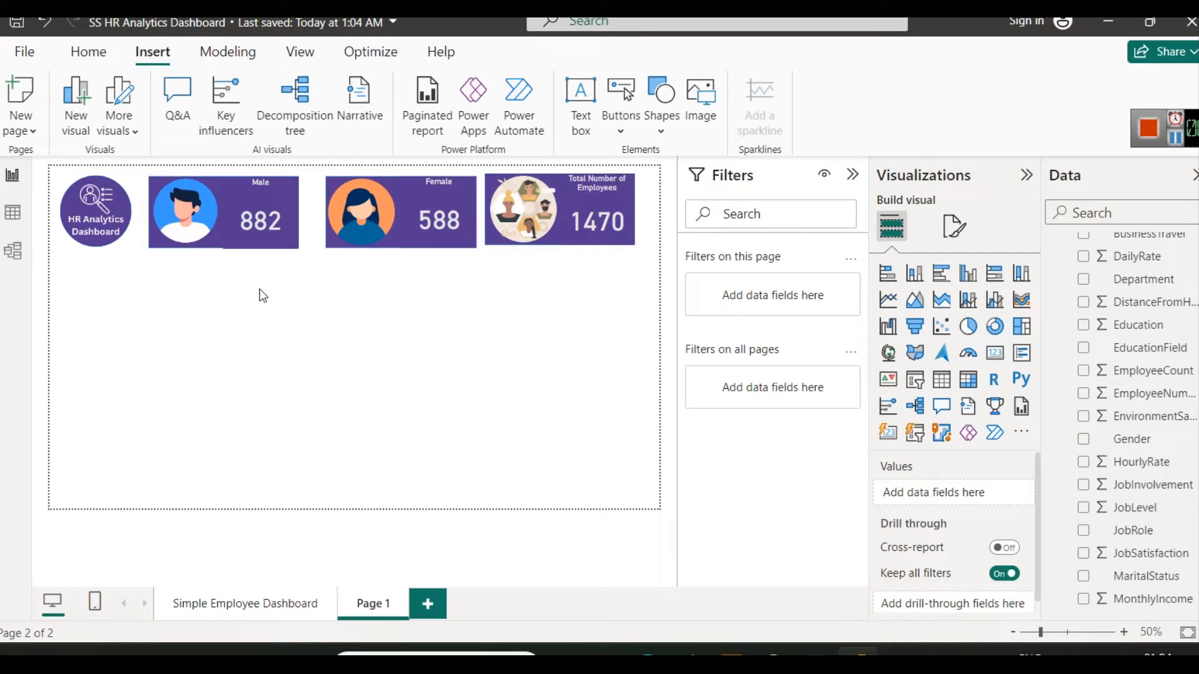
Step: Select the Female card's elements together and shift them slightly to line up with the Total Number of Employees card
{"action": "left_click_drag", "start_coordinate": [439, 288], "coordinate": [329, 172]}
{"action": "left_click", "coordinate": [471, 250]}
{"action": "left_click", "coordinate": [473, 347]}
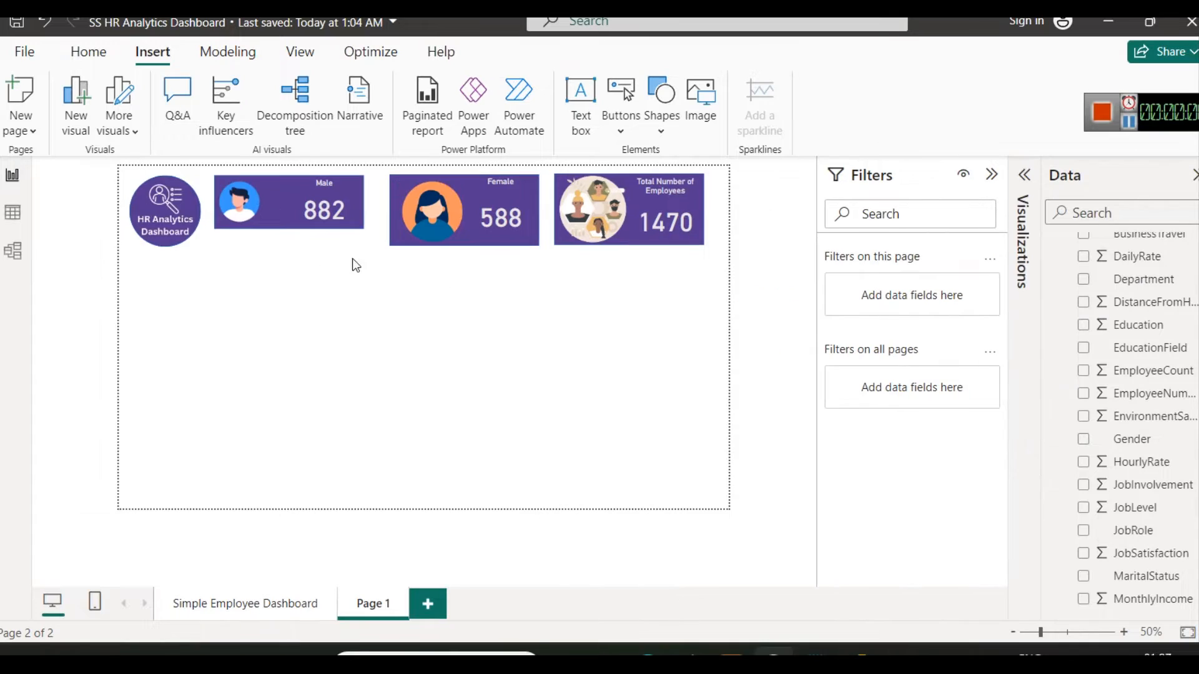
Step: Narrow the Male card's purple rectangle and move its count closer to the male avatar
{"action": "left_click", "coordinate": [272, 193]}
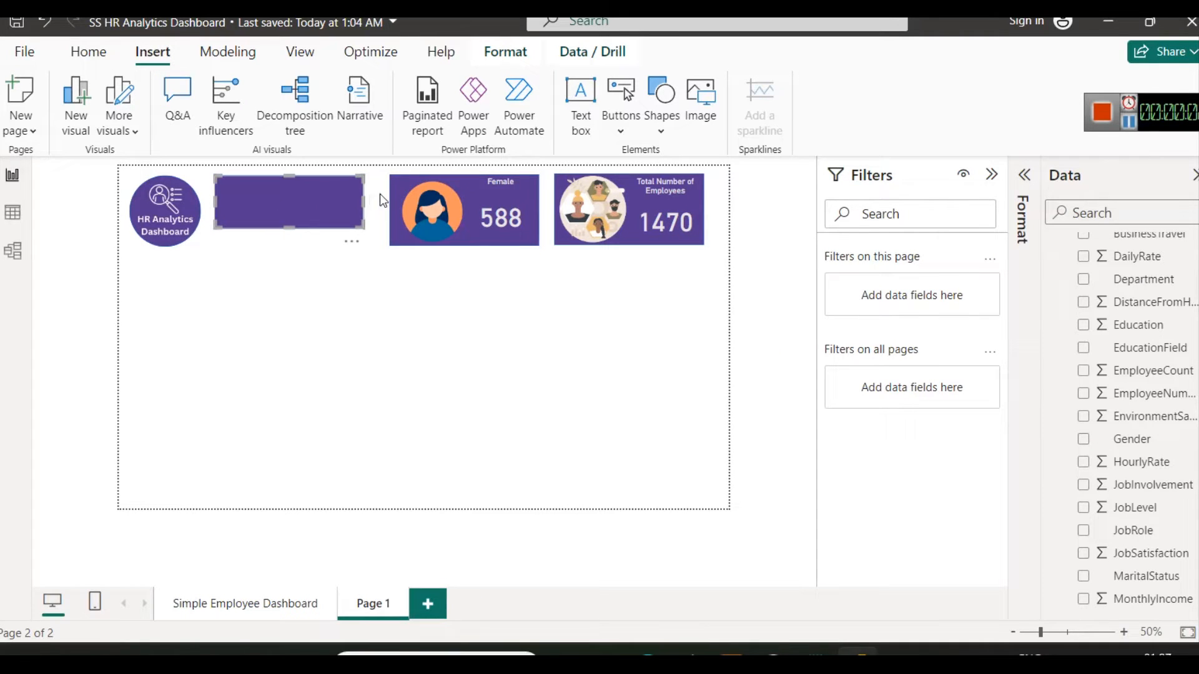
{"action": "left_click_drag", "start_coordinate": [366, 200], "coordinate": [317, 200]}
{"action": "left_click", "coordinate": [331, 259]}
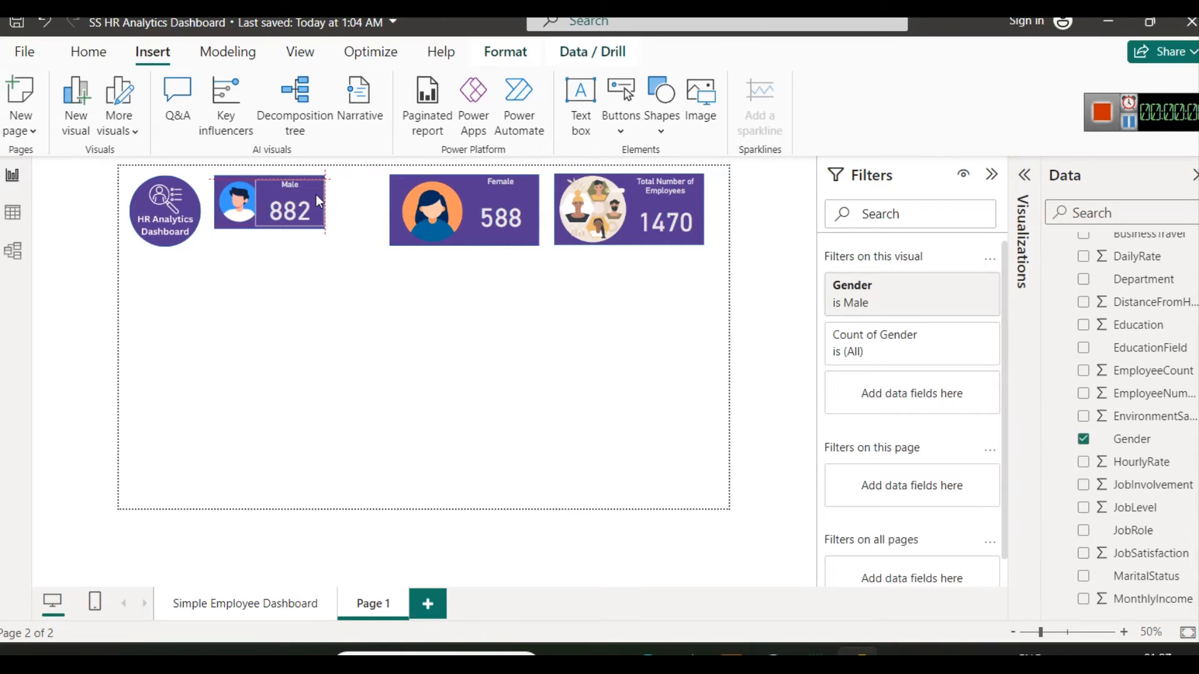
{"action": "left_click", "coordinate": [355, 230]}
Step: Bring the male avatar forward in the Male card's layer order
{"action": "left_click", "coordinate": [237, 209]}
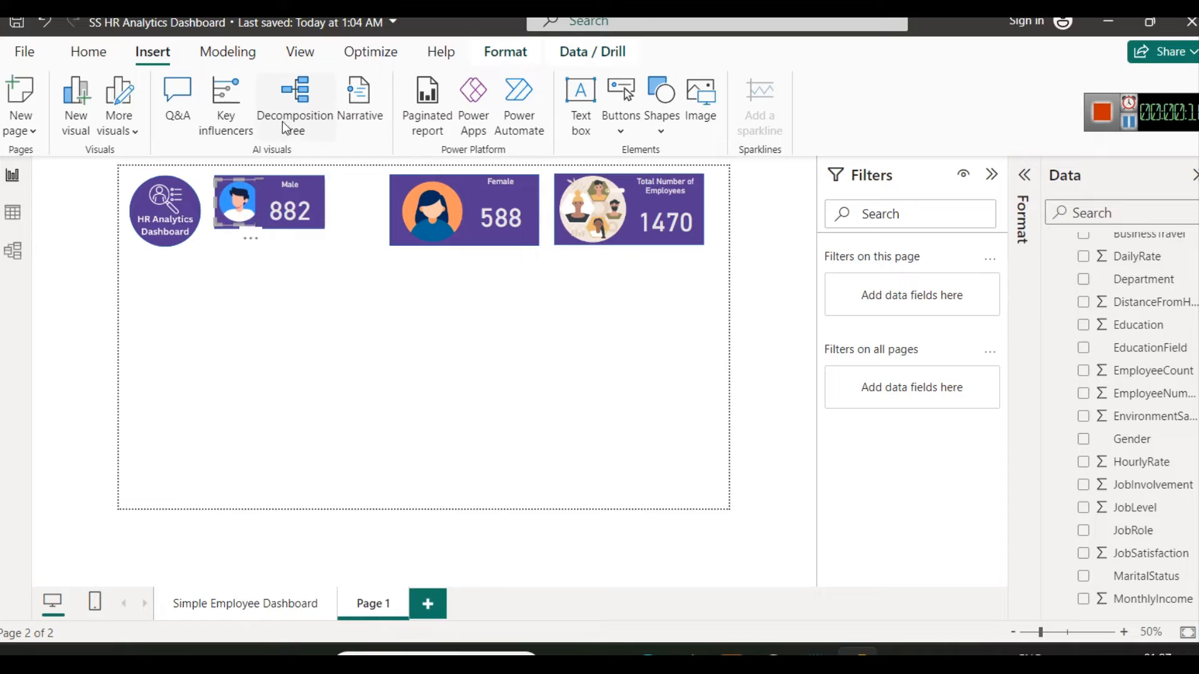
{"action": "left_click", "coordinate": [485, 55]}
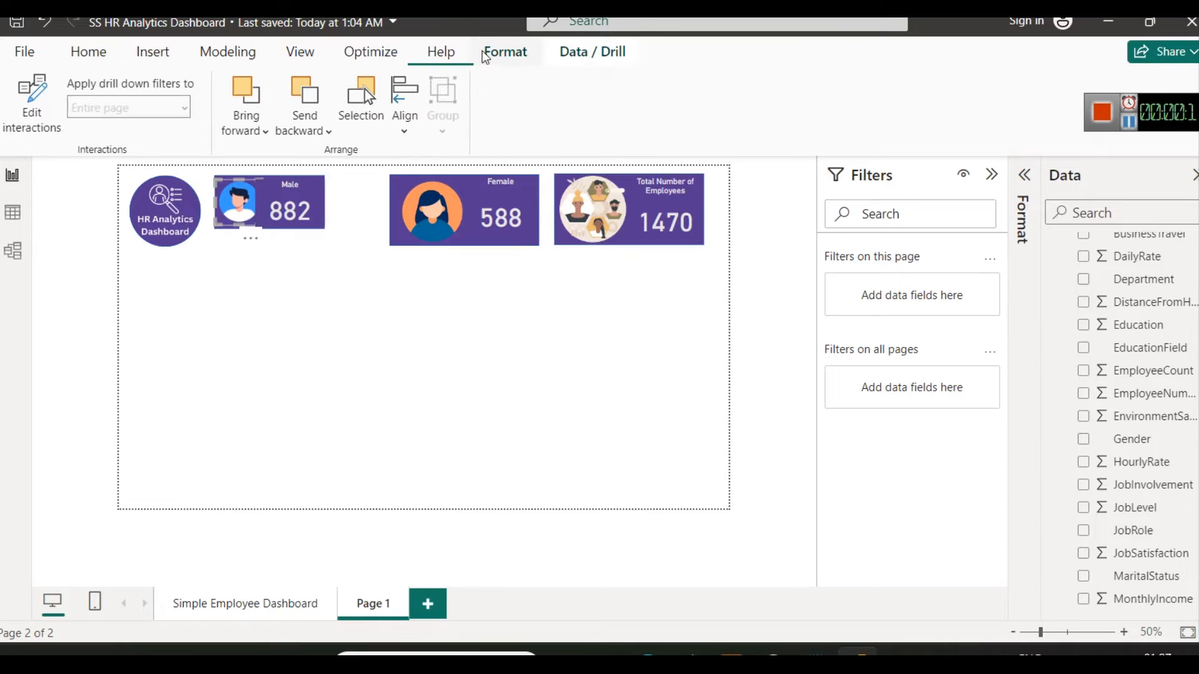
{"action": "left_click", "coordinate": [246, 122]}
{"action": "left_click", "coordinate": [282, 204]}
{"action": "left_click", "coordinate": [314, 287]}
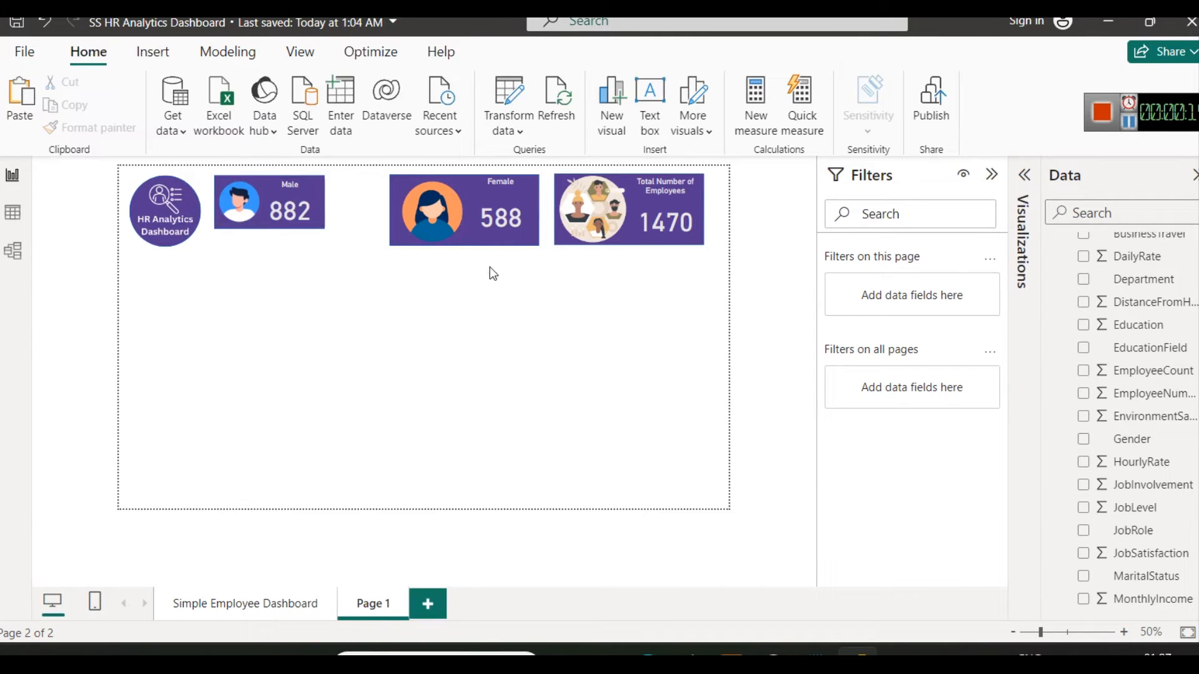
Step: Shrink the Female card's purple rectangle and avatar and shift them toward the Male card
{"action": "left_click", "coordinate": [391, 238]}
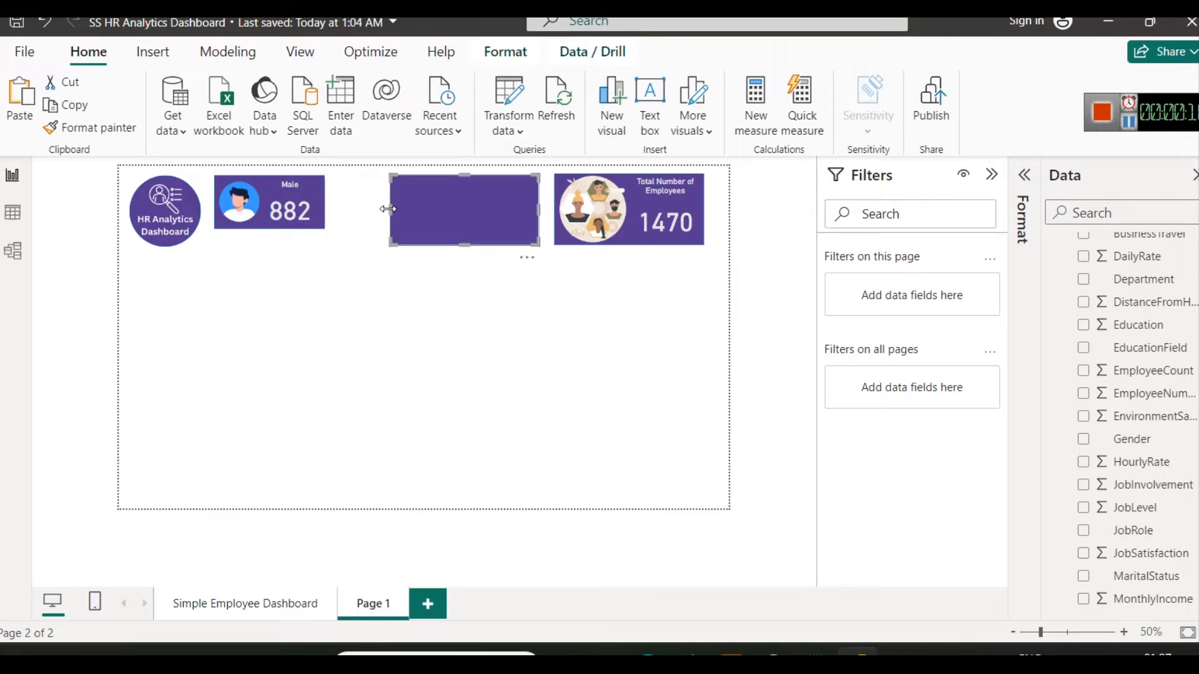
{"action": "left_click_drag", "start_coordinate": [460, 241], "coordinate": [417, 196]}
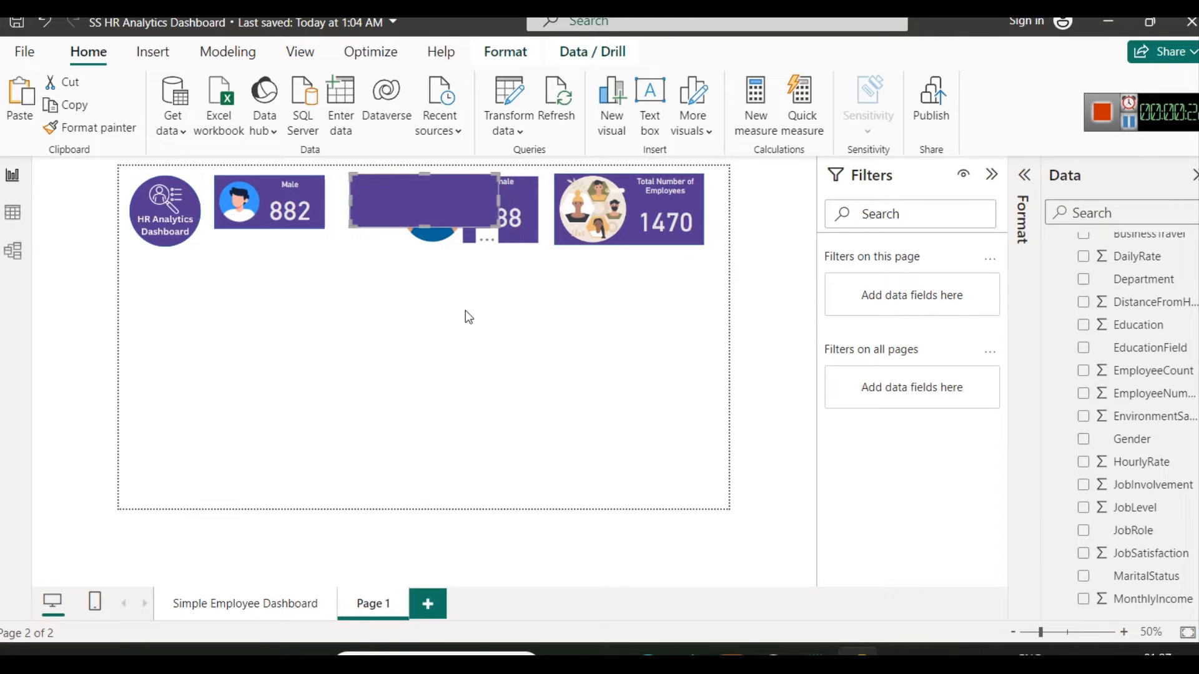
{"action": "left_click", "coordinate": [466, 312]}
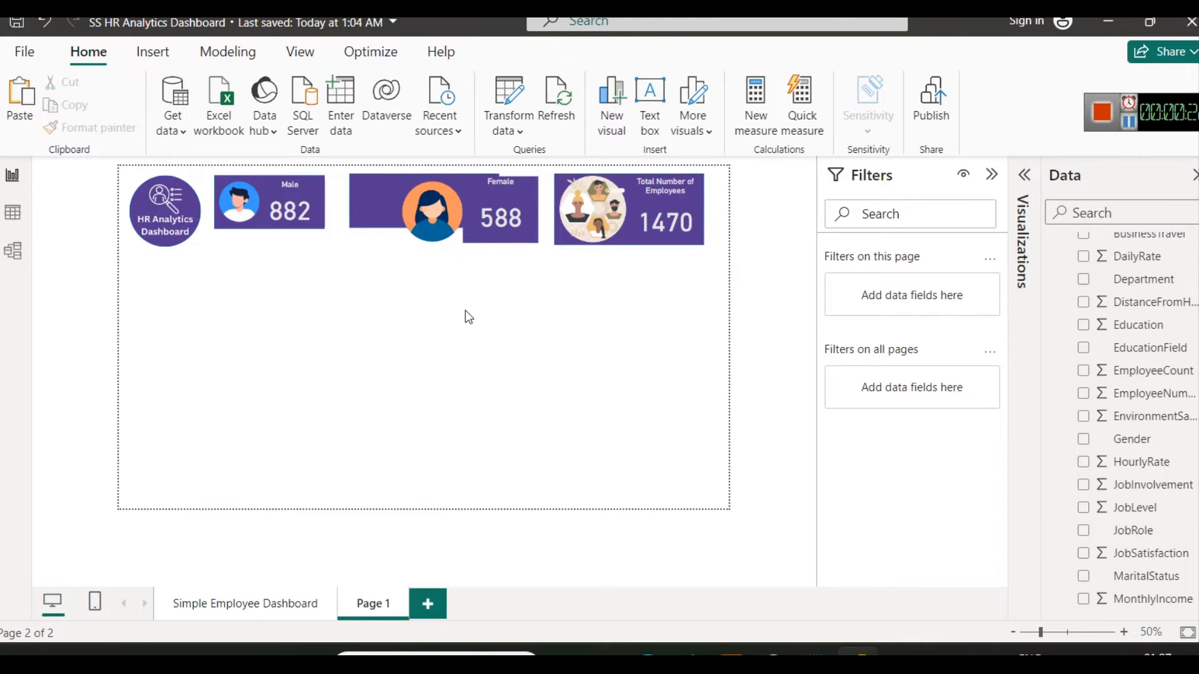
{"action": "left_click", "coordinate": [436, 213]}
{"action": "left_click_drag", "start_coordinate": [460, 239], "coordinate": [383, 201]}
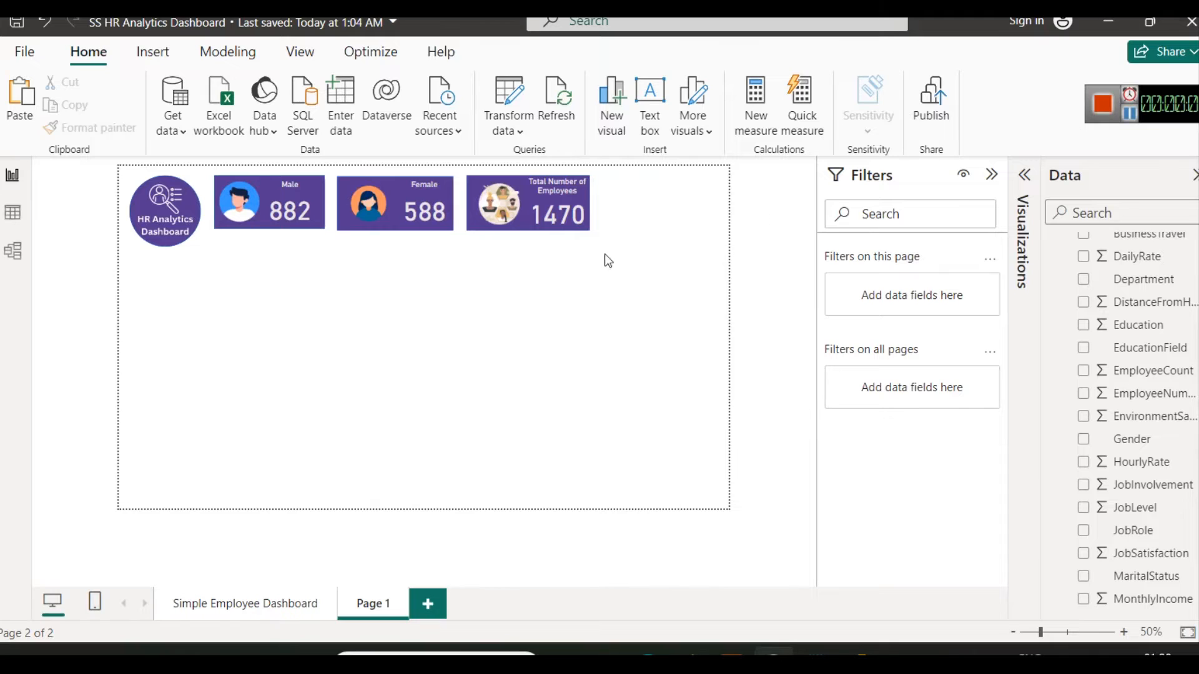
Step: Duplicate the Total Number of Employees card's purple rectangle and place the copy at the end of the card row
{"action": "left_click", "coordinate": [470, 178]}
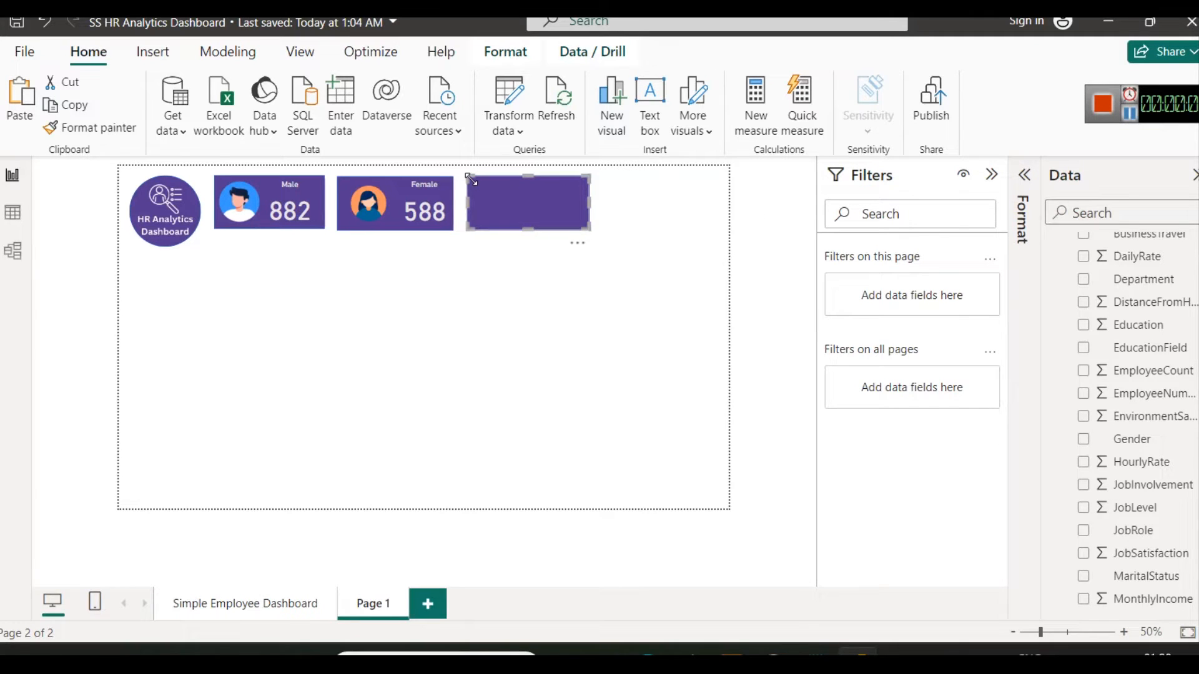
{"action": "left_click_drag", "start_coordinate": [519, 208], "coordinate": [647, 204]}
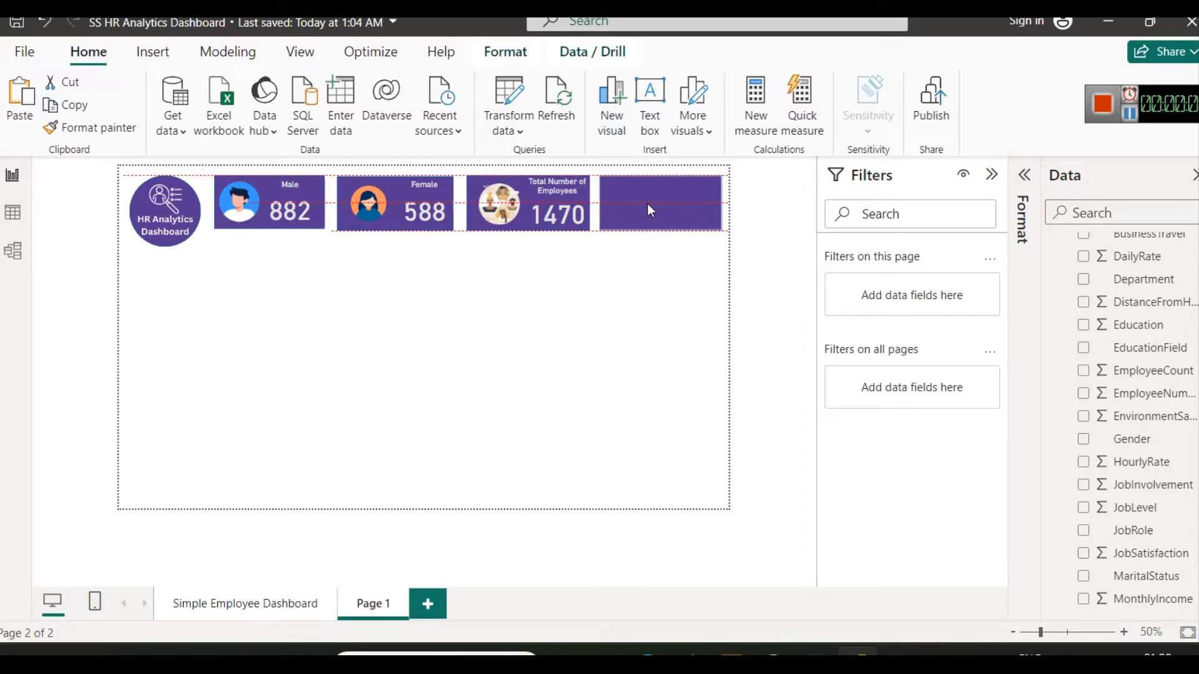
{"action": "left_click", "coordinate": [663, 320]}
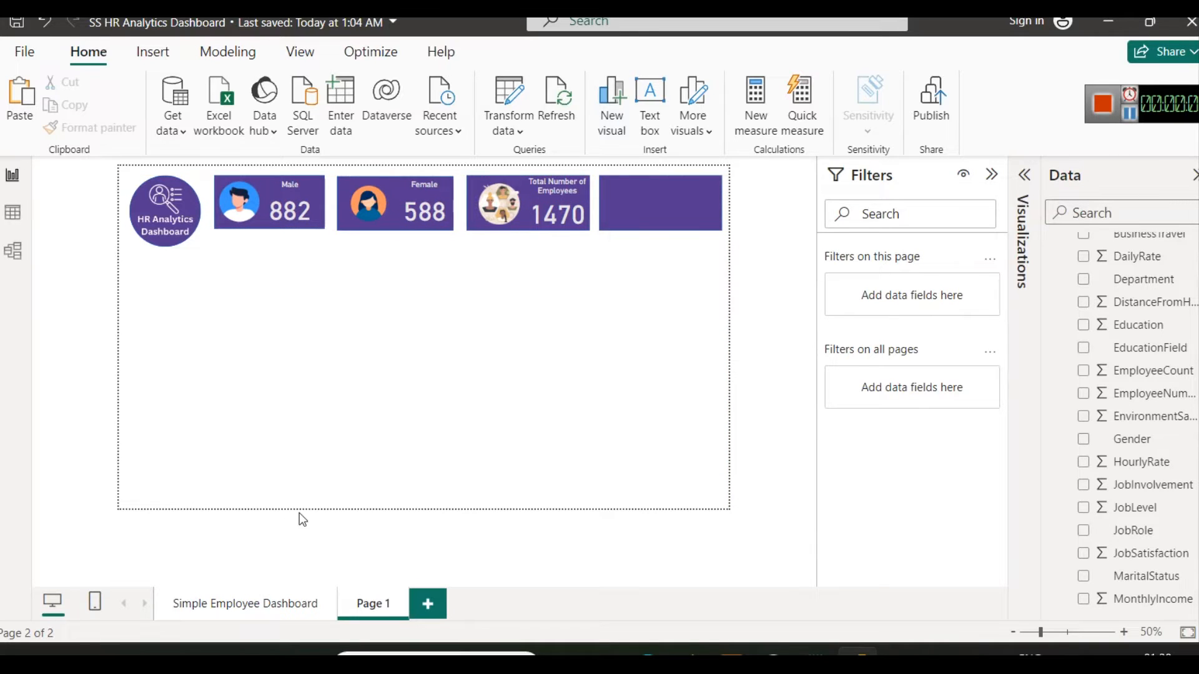
Step: Check the fourth card on the Simple Employee Dashboard page and return to Page 1
{"action": "left_click", "coordinate": [235, 596]}
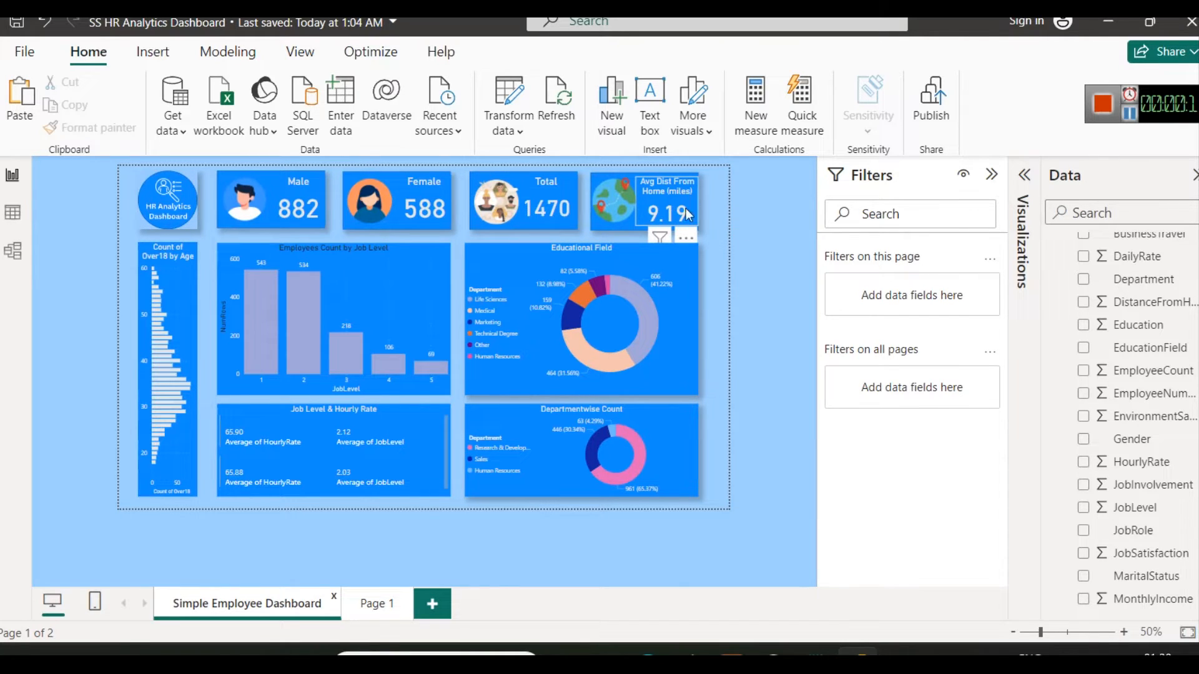
{"action": "left_click", "coordinate": [383, 604]}
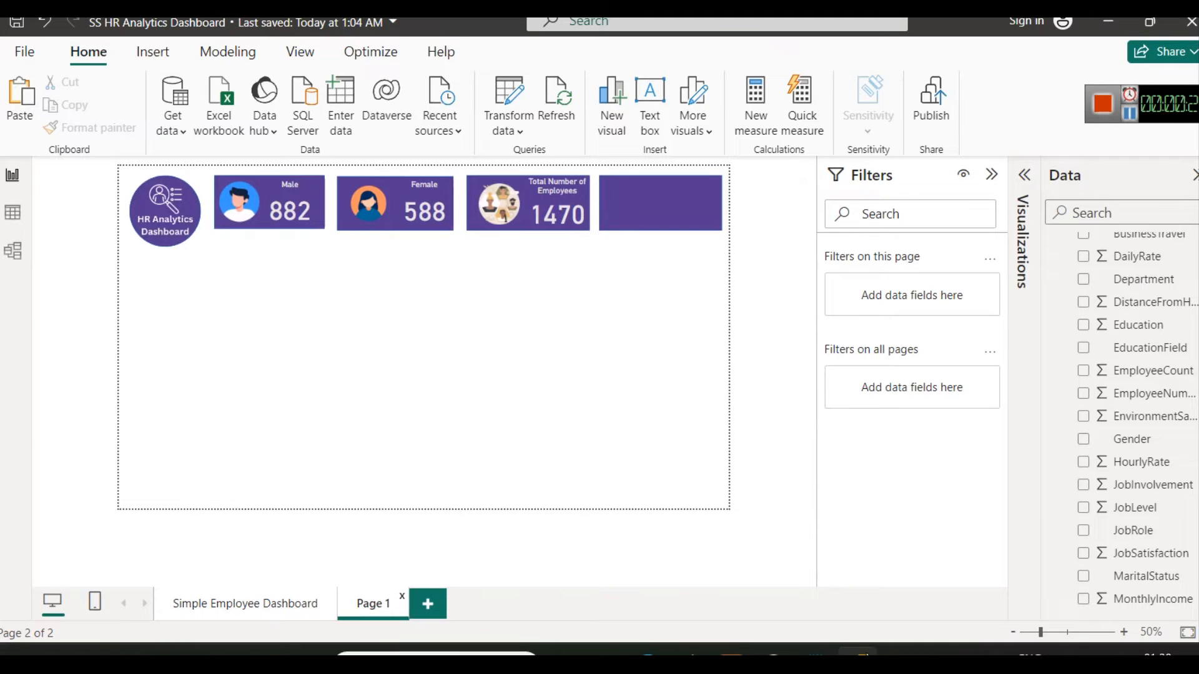
Step: Examine the DistanceFromHome column in the HR Analytics Data workbook in Excel and return to the Power BI report
{"action": "left_click", "coordinate": [872, 649]}
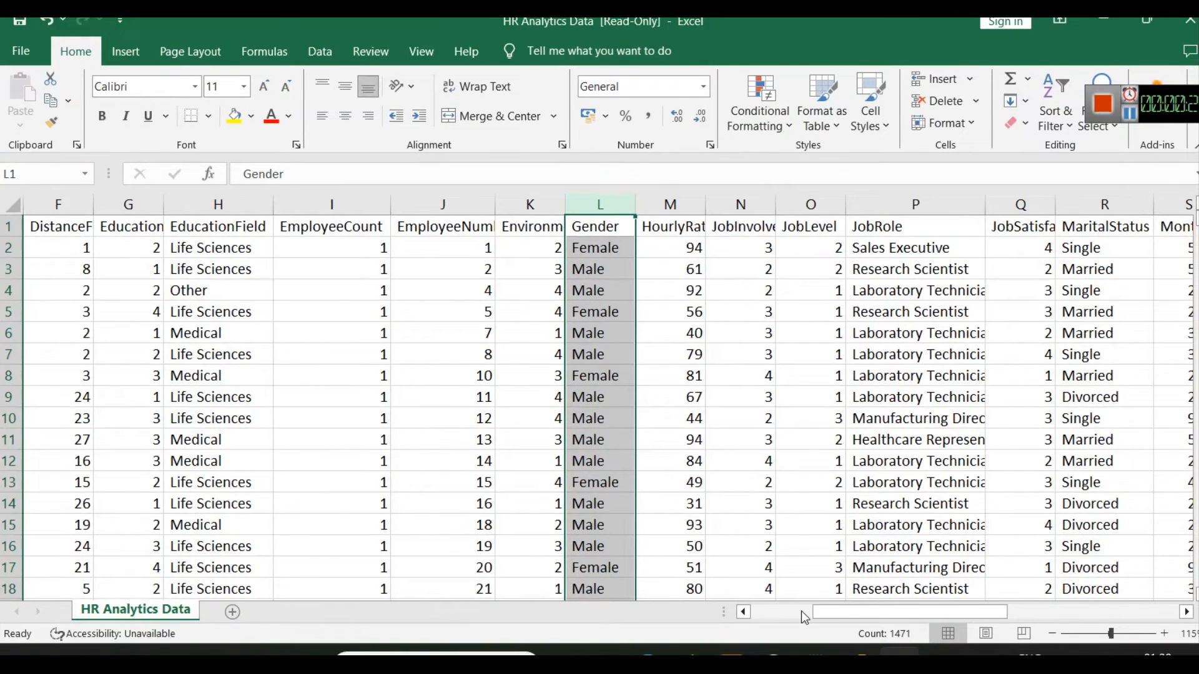
{"action": "left_click", "coordinate": [800, 610]}
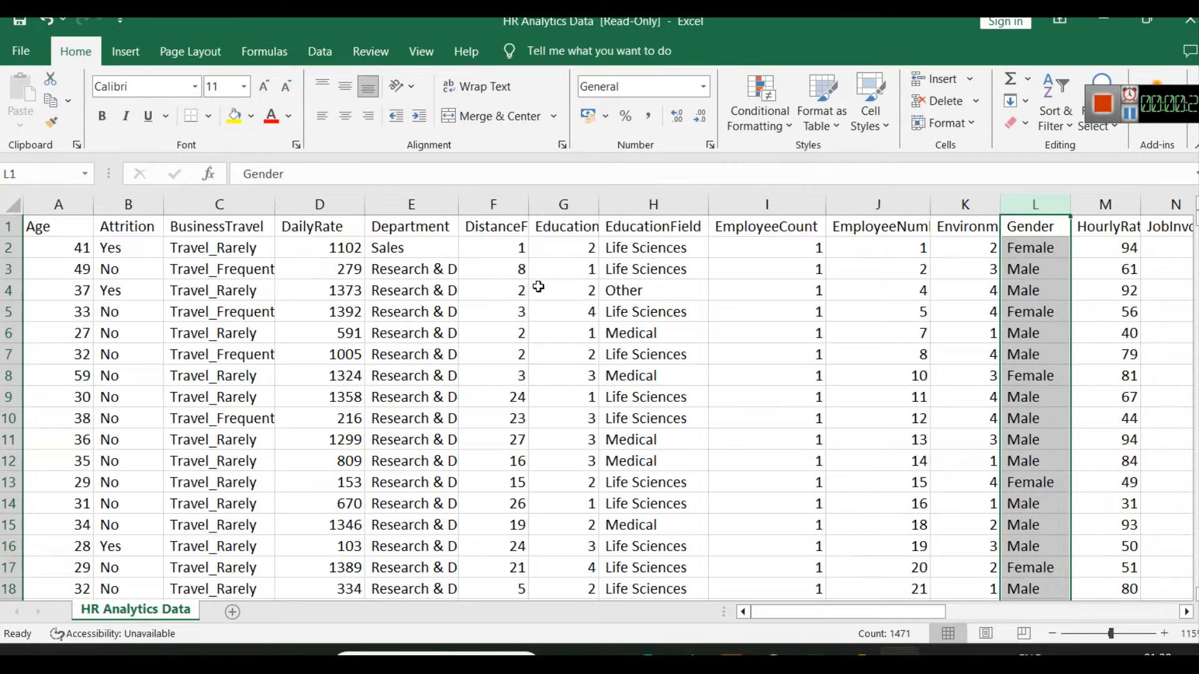
{"action": "left_click", "coordinate": [495, 204]}
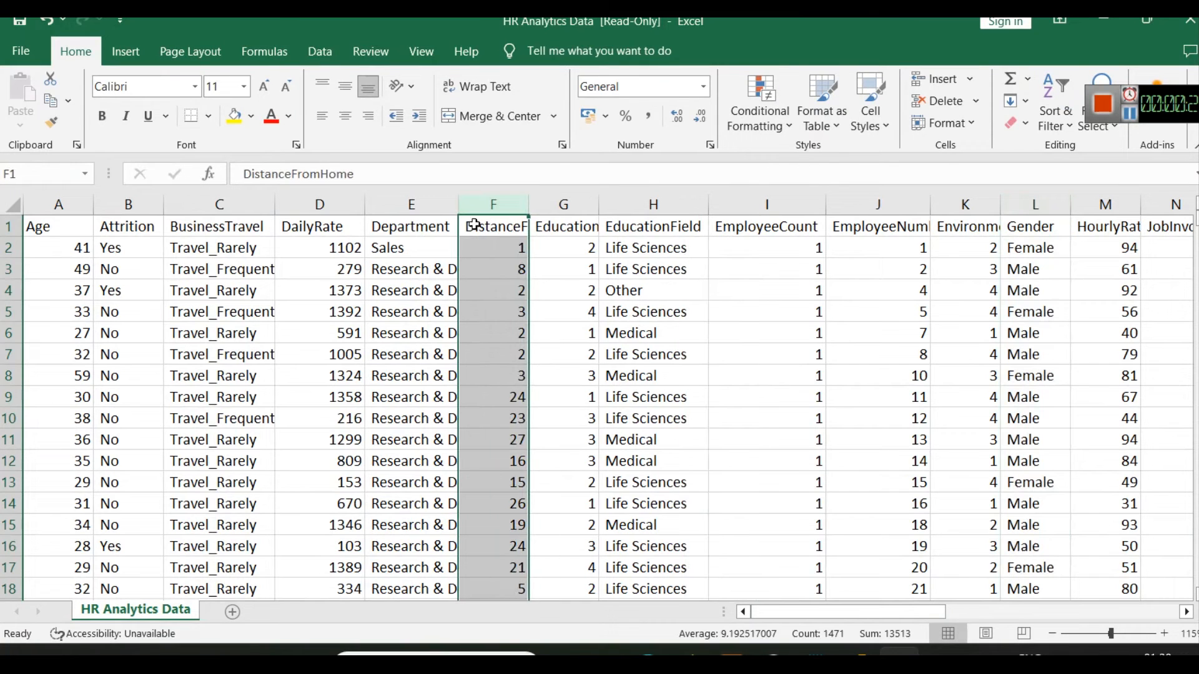
{"action": "left_click", "coordinate": [1105, 22]}
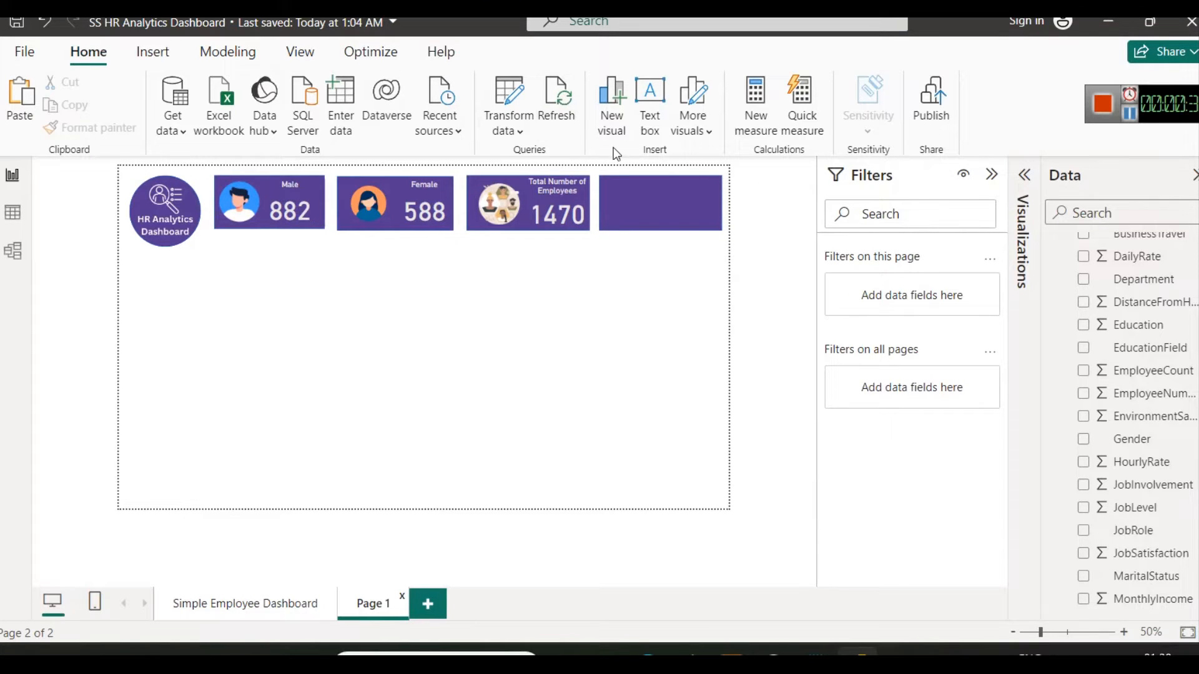
Step: Insert the globe picture "4" from the hr-icons folder and place it at the left end of the empty purple rectangle
{"action": "left_click", "coordinate": [164, 50]}
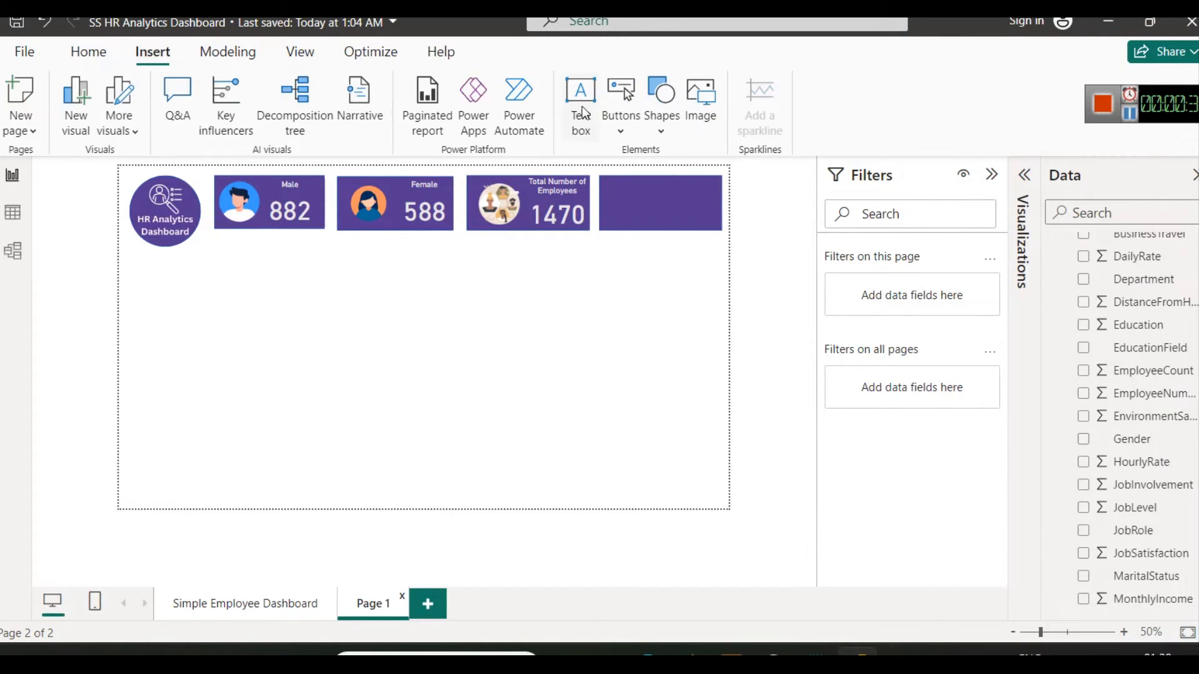
{"action": "left_click", "coordinate": [690, 101]}
{"action": "left_click", "coordinate": [630, 179]}
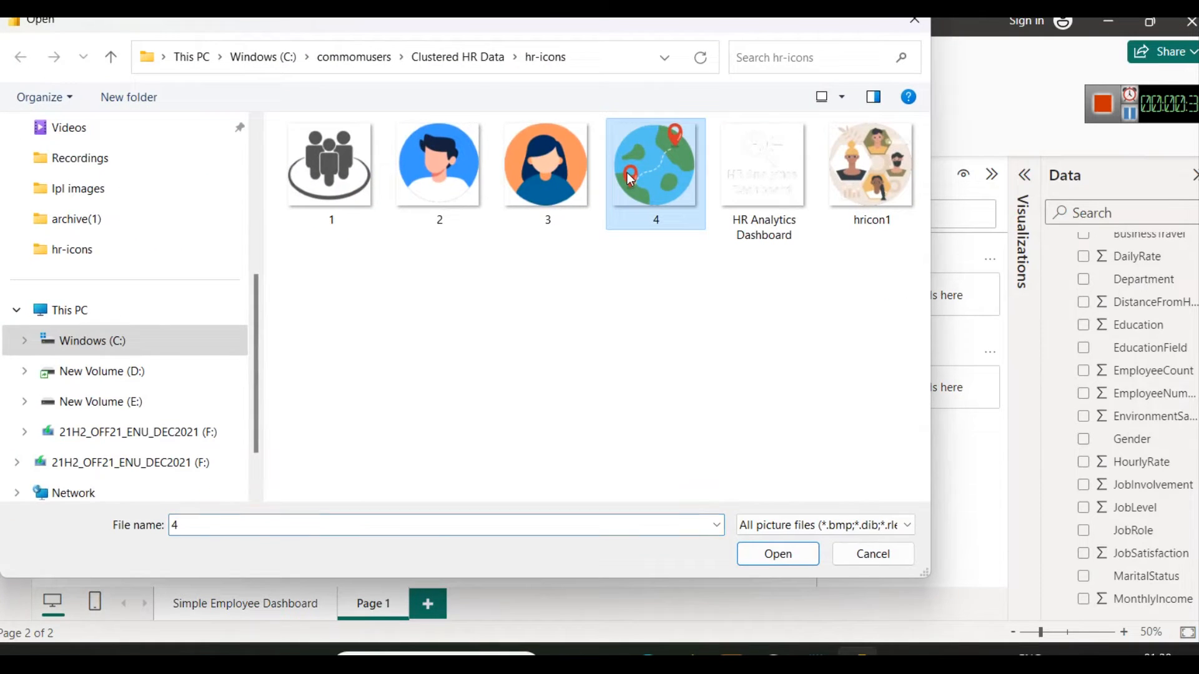
{"action": "double_click", "coordinate": [630, 180]}
{"action": "left_click_drag", "start_coordinate": [189, 314], "coordinate": [633, 206]}
{"action": "left_click", "coordinate": [618, 356]}
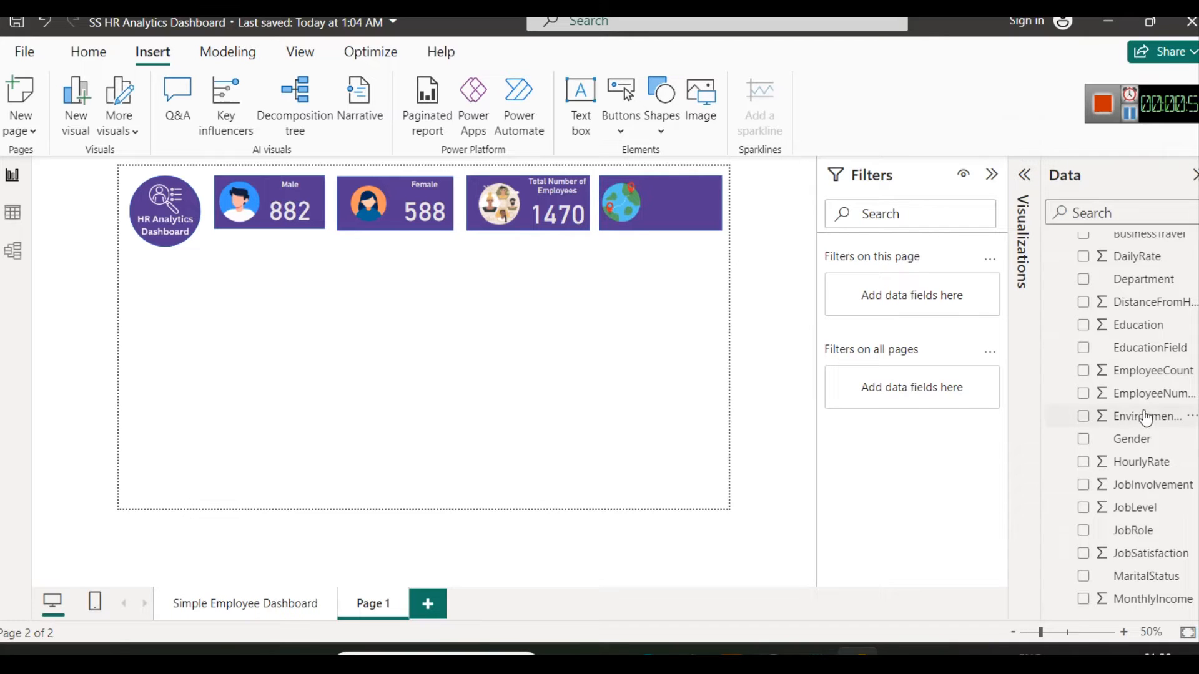
{"action": "scroll", "coordinate": [1141, 409], "scroll_direction": "up", "scroll_amount": 1}
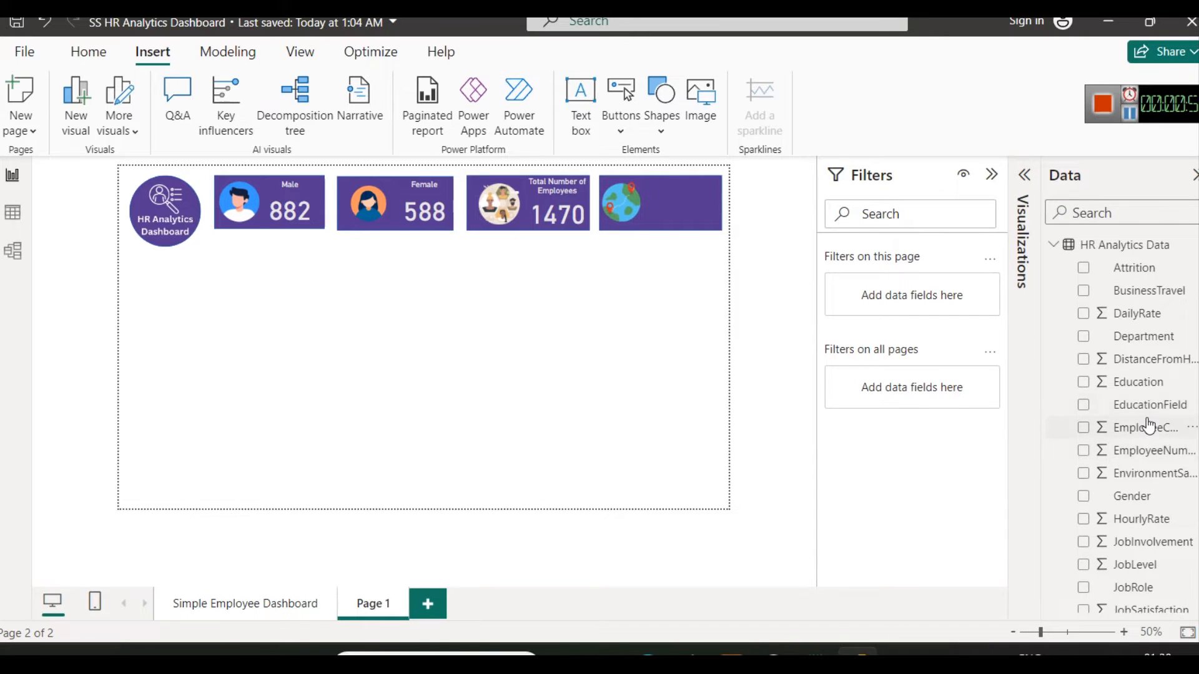
{"action": "scroll", "coordinate": [1138, 420], "scroll_direction": "down", "scroll_amount": 5}
{"action": "scroll", "coordinate": [1147, 418], "scroll_direction": "up", "scroll_amount": 5}
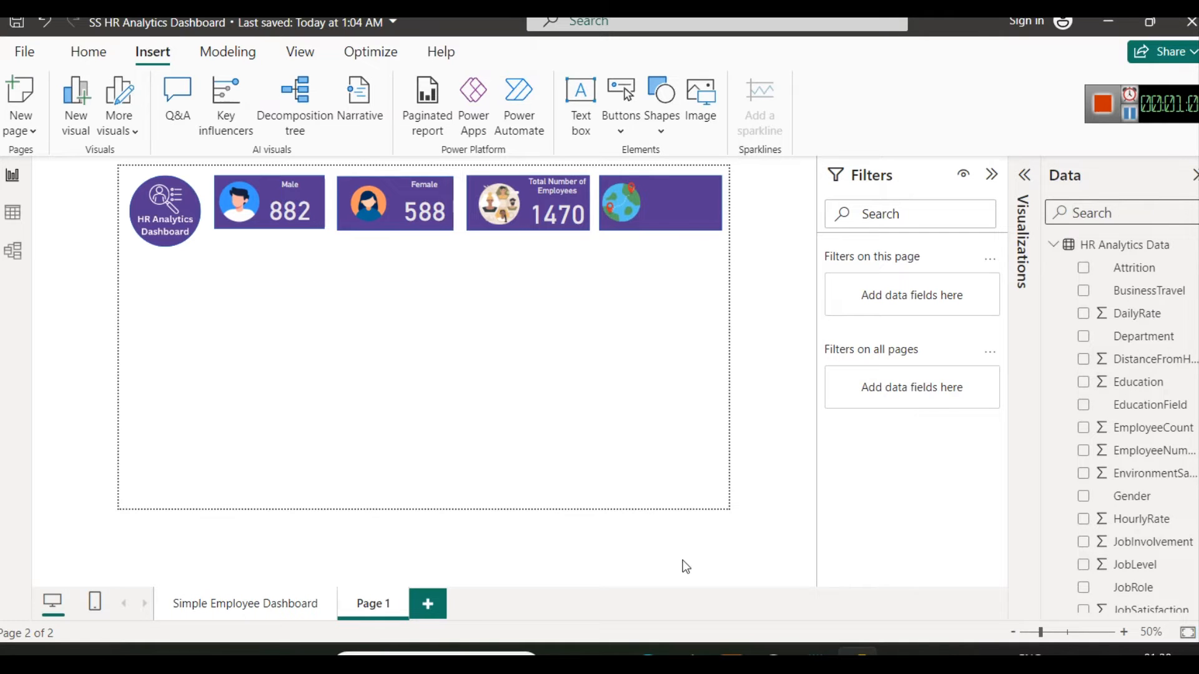
{"action": "left_click", "coordinate": [1024, 175]}
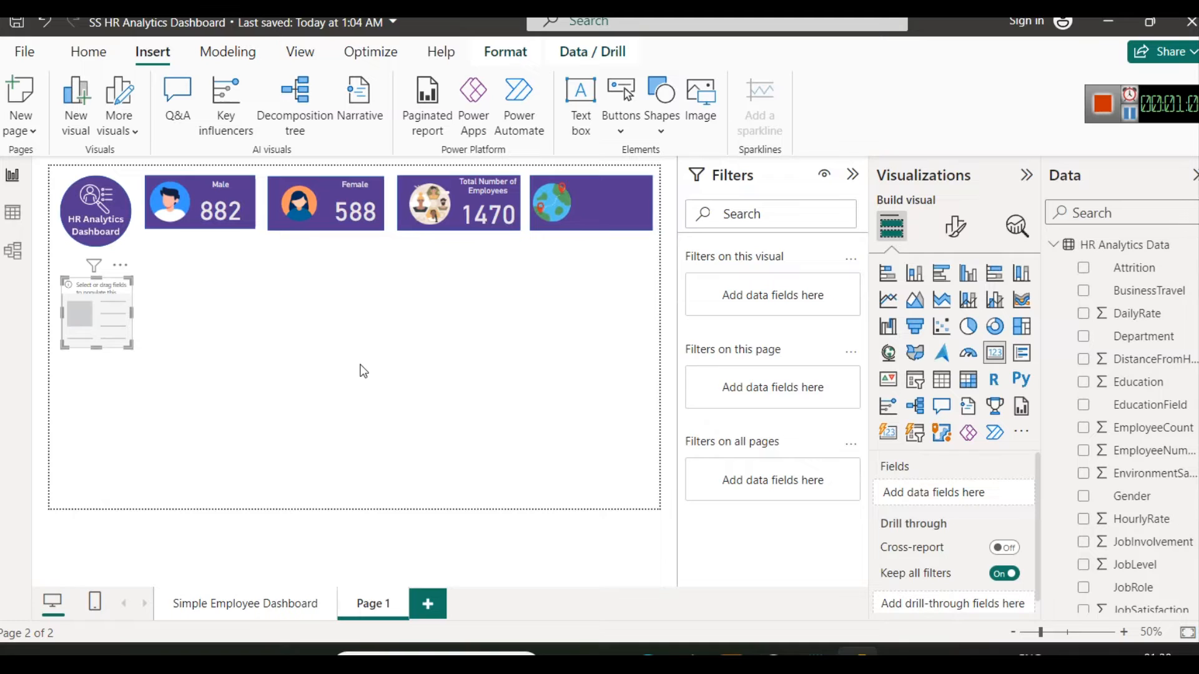
{"action": "left_click_drag", "start_coordinate": [123, 324], "coordinate": [539, 340]}
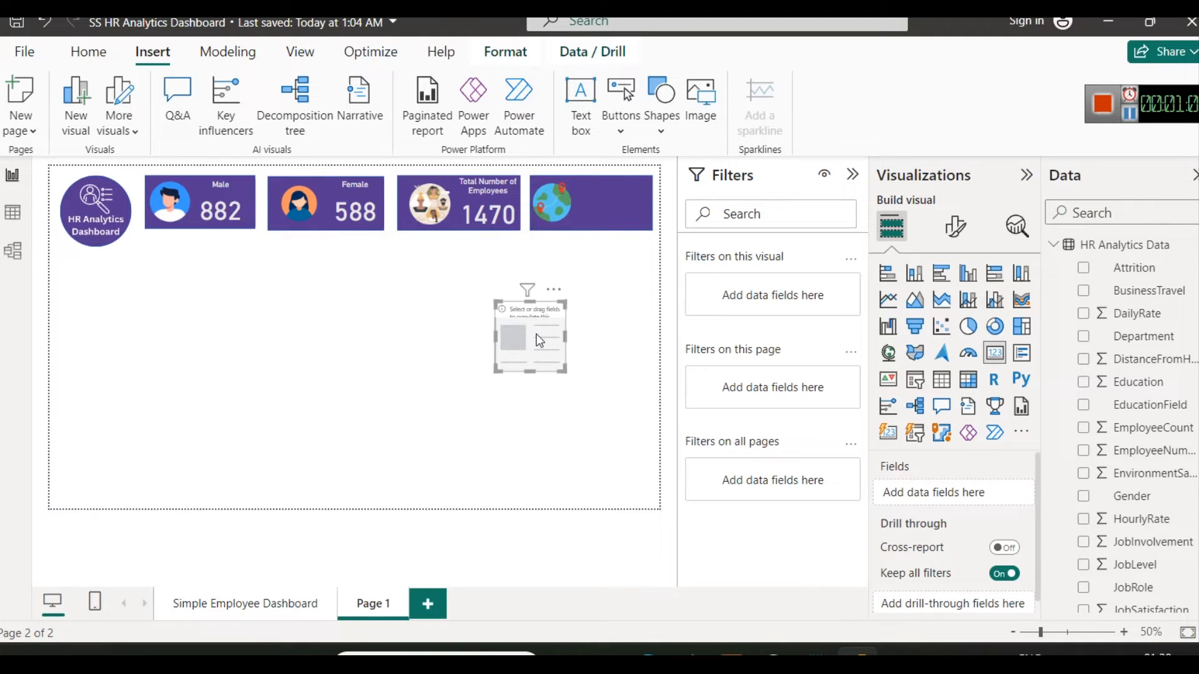
{"action": "key", "text": "Delete"}
Step: Duplicate the Total Number of Employees card and place the copy in the empty area below the header row
{"action": "left_click", "coordinate": [485, 209]}
{"action": "key", "text": "ctrl+c"}
{"action": "key", "text": "ctrl+v"}
{"action": "left_click_drag", "start_coordinate": [487, 213], "coordinate": [505, 350]}
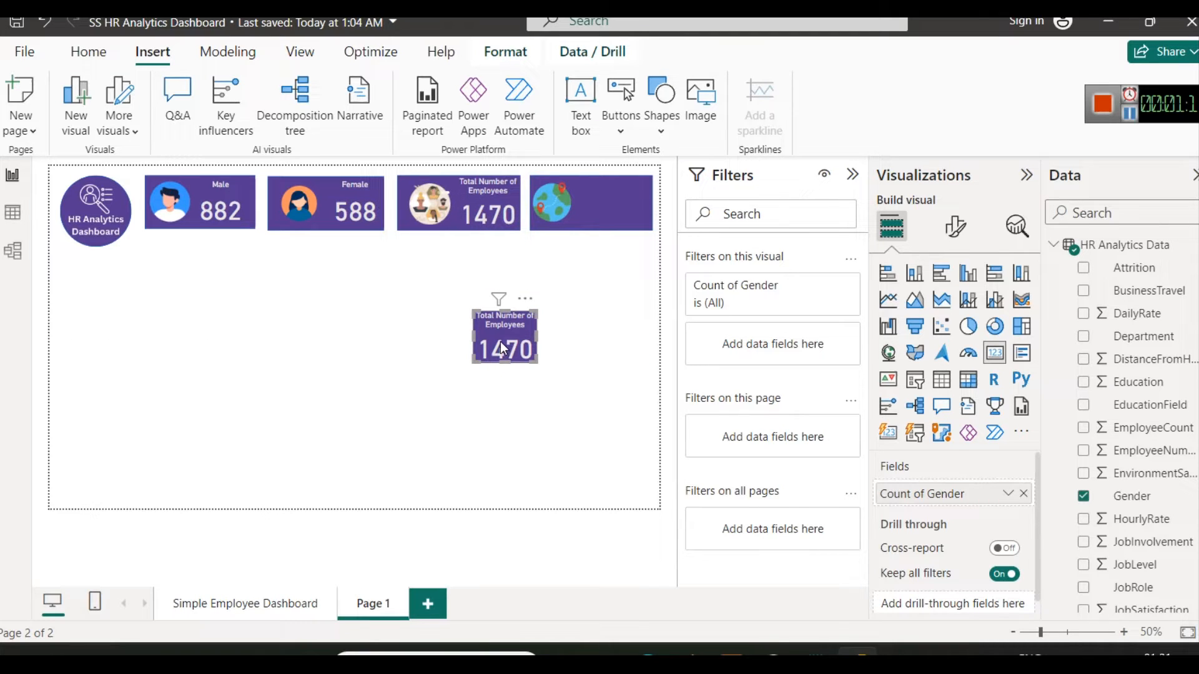
Step: Replace the copied card's Count of Gender field with DistanceFromHome, aggregated as Average
{"action": "left_click", "coordinate": [1023, 494]}
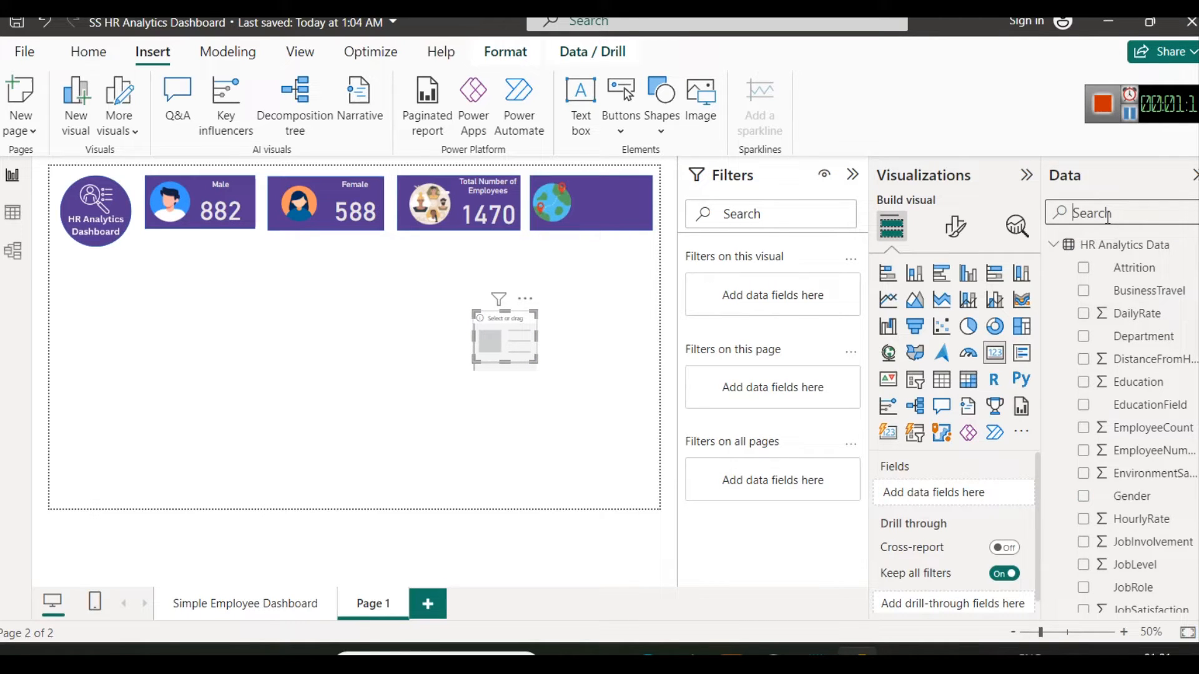
{"action": "type", "text": "dist"}
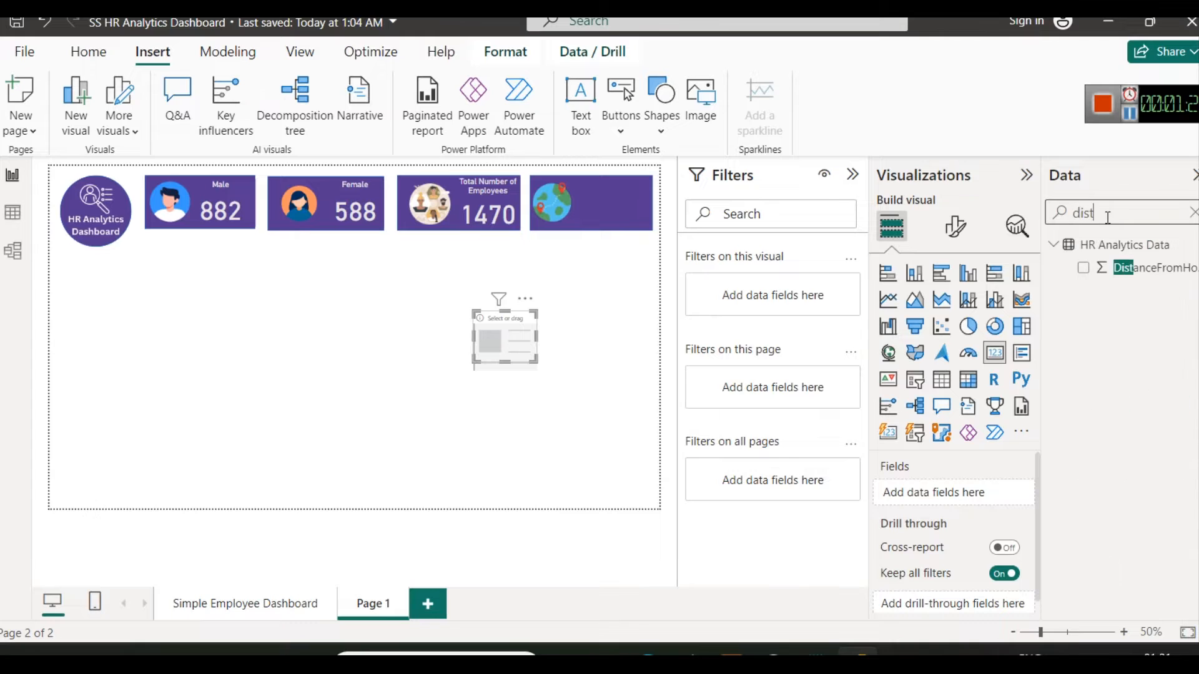
{"action": "left_click_drag", "start_coordinate": [1134, 281], "coordinate": [981, 499]}
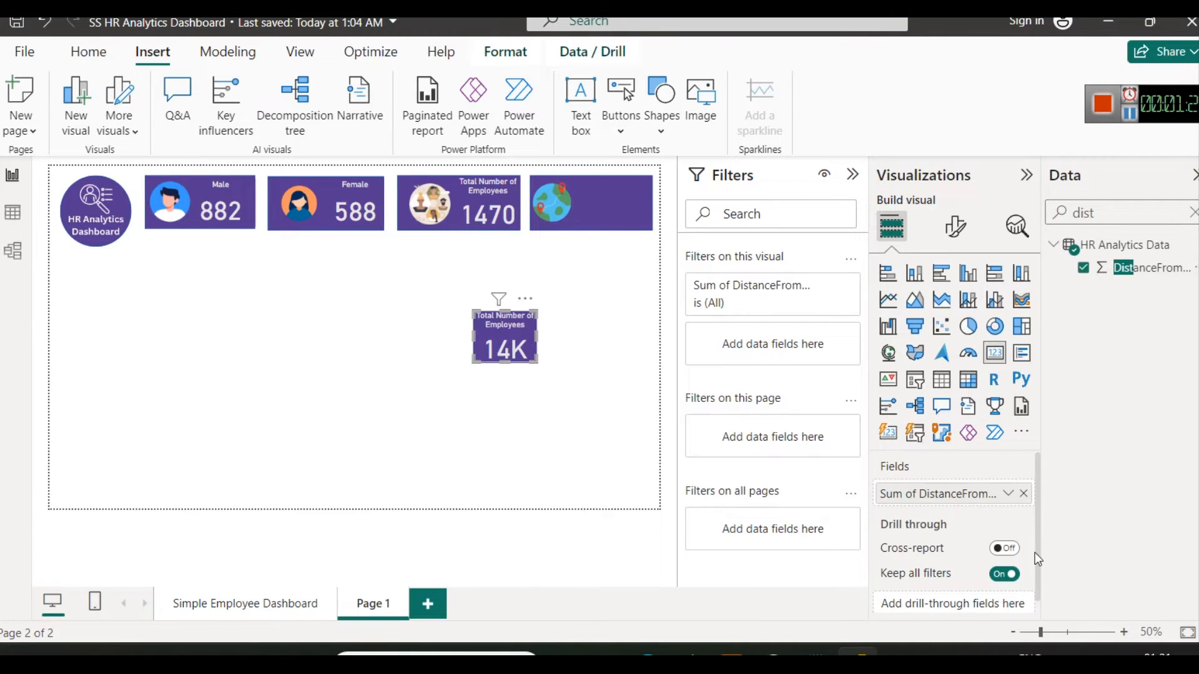
{"action": "left_click", "coordinate": [1007, 493]}
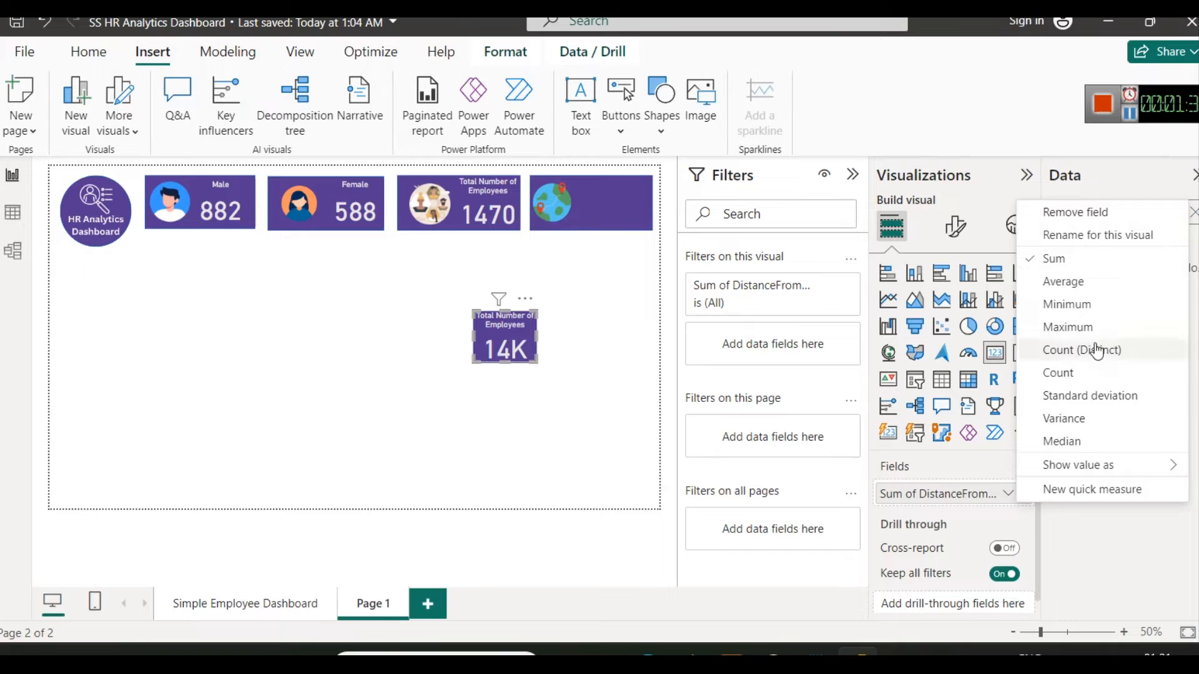
{"action": "left_click", "coordinate": [1089, 286]}
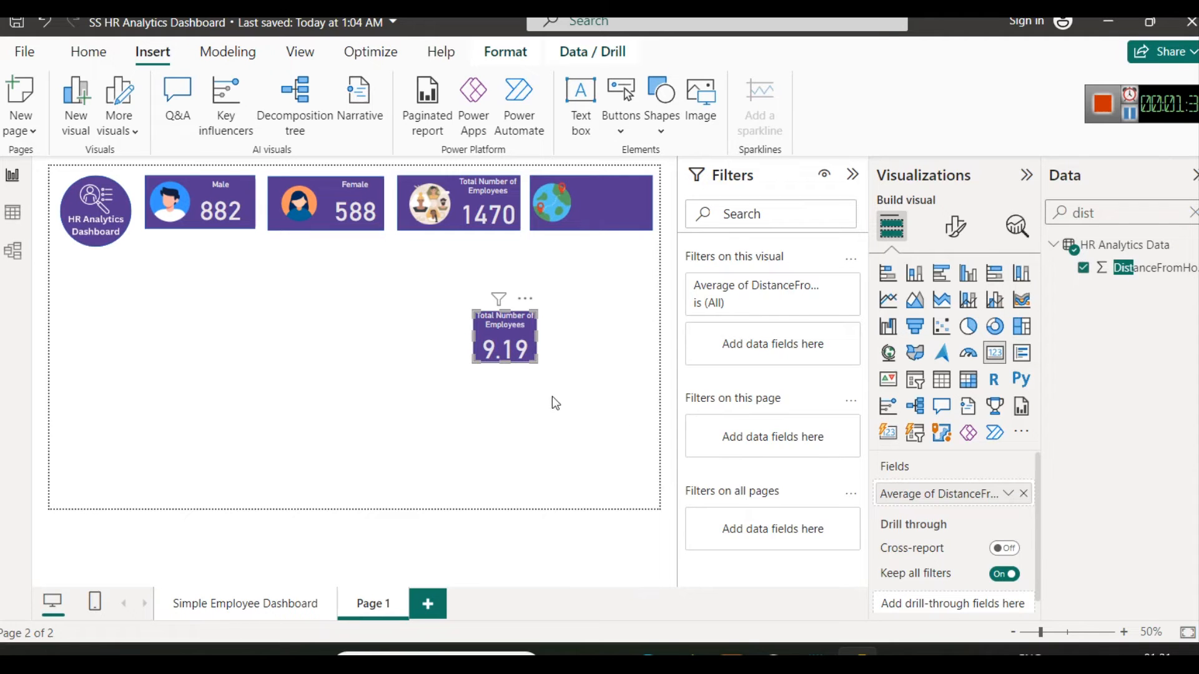
Step: Set the copied card's title to "Average Distance" and place the card beside the globe icon on the purple rectangle
{"action": "left_click", "coordinate": [962, 234]}
{"action": "left_click", "coordinate": [965, 312]}
{"action": "left_click", "coordinate": [928, 397]}
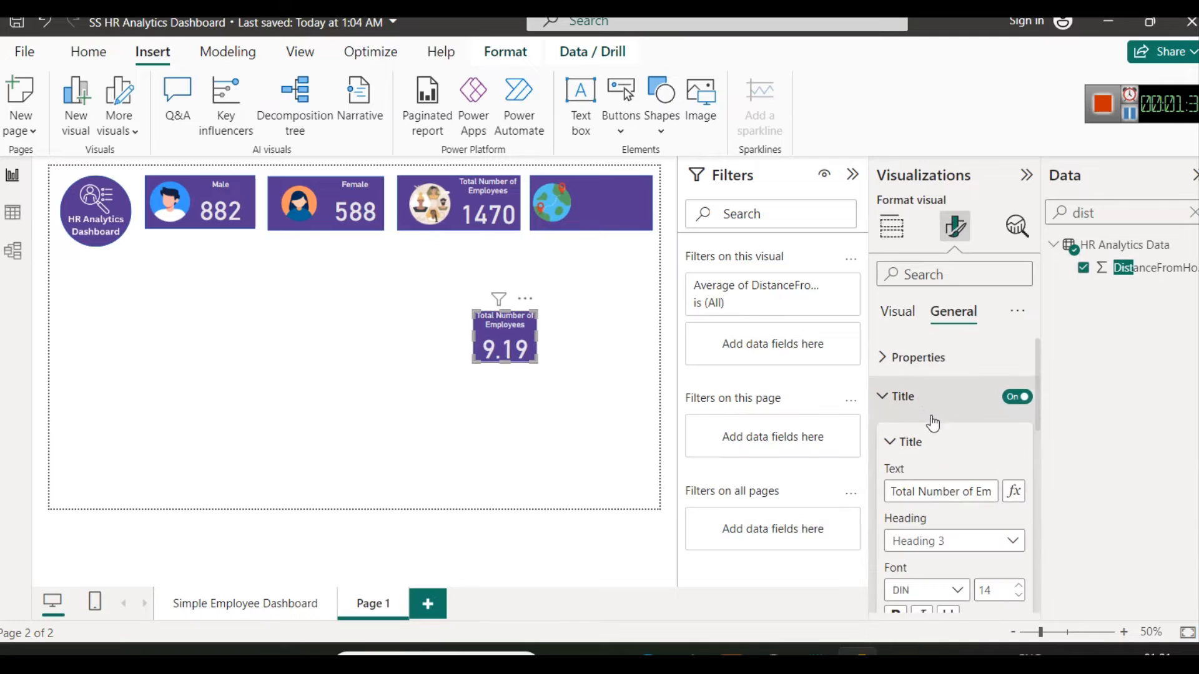
{"action": "left_click", "coordinate": [941, 491]}
{"action": "triple_click", "coordinate": [942, 492]}
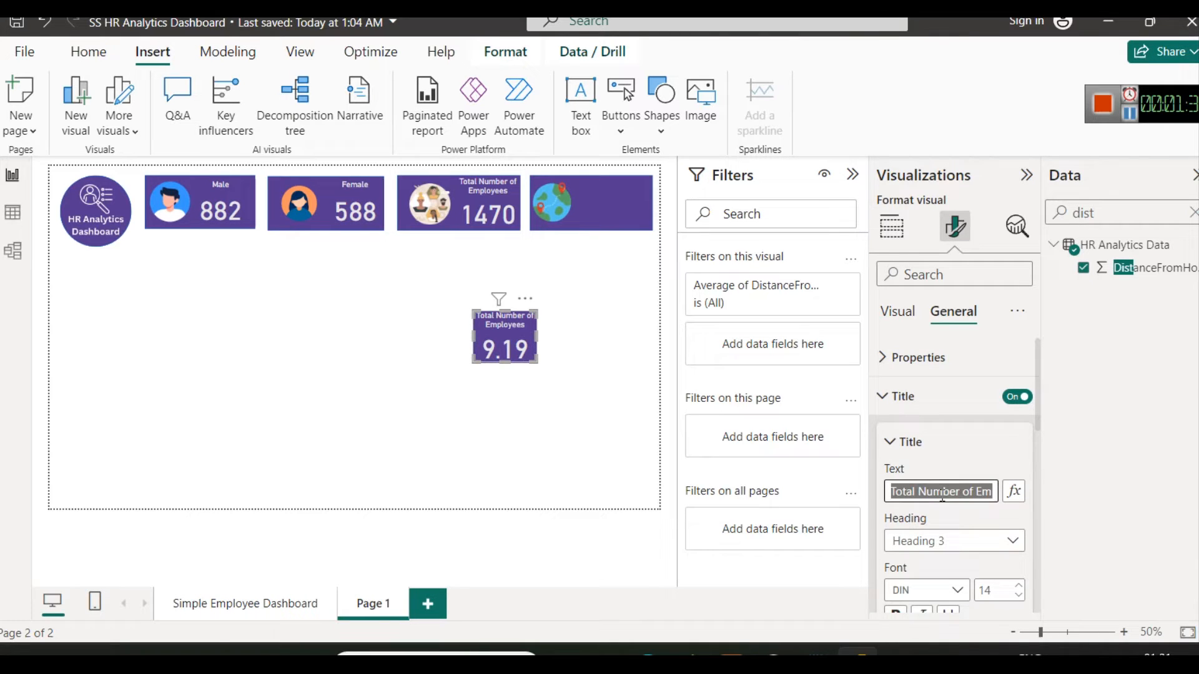
{"action": "type", "text": "average Distance"}
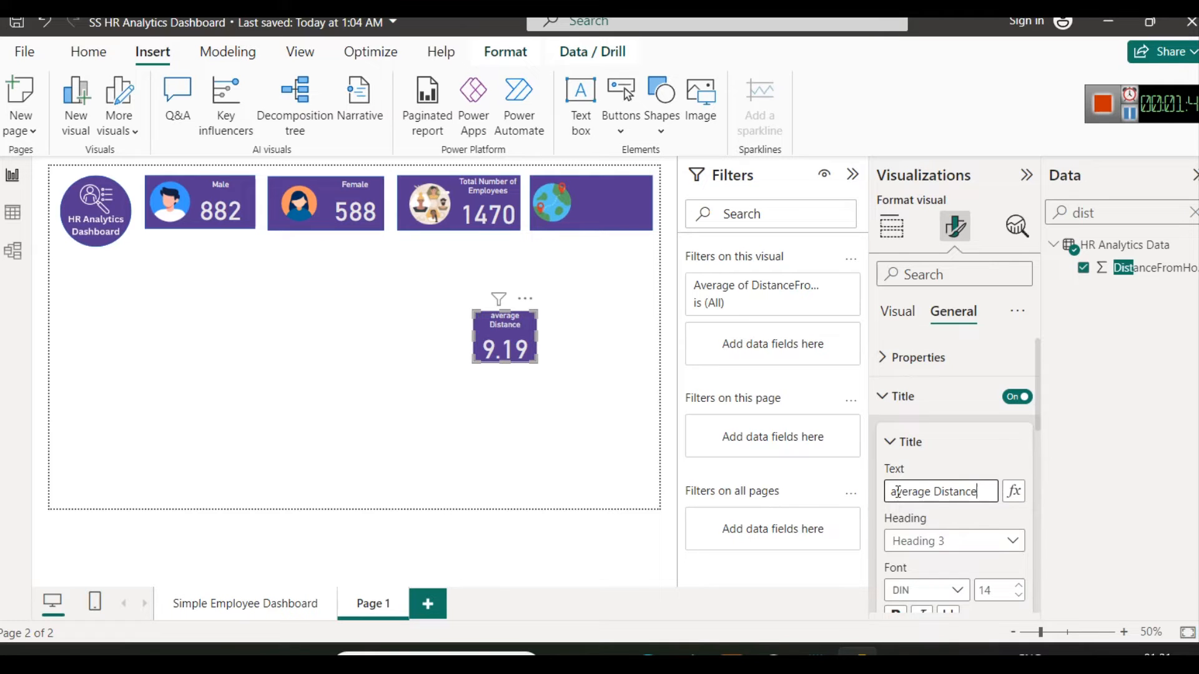
{"action": "type", "text": "A"}
{"action": "left_click", "coordinate": [561, 459]}
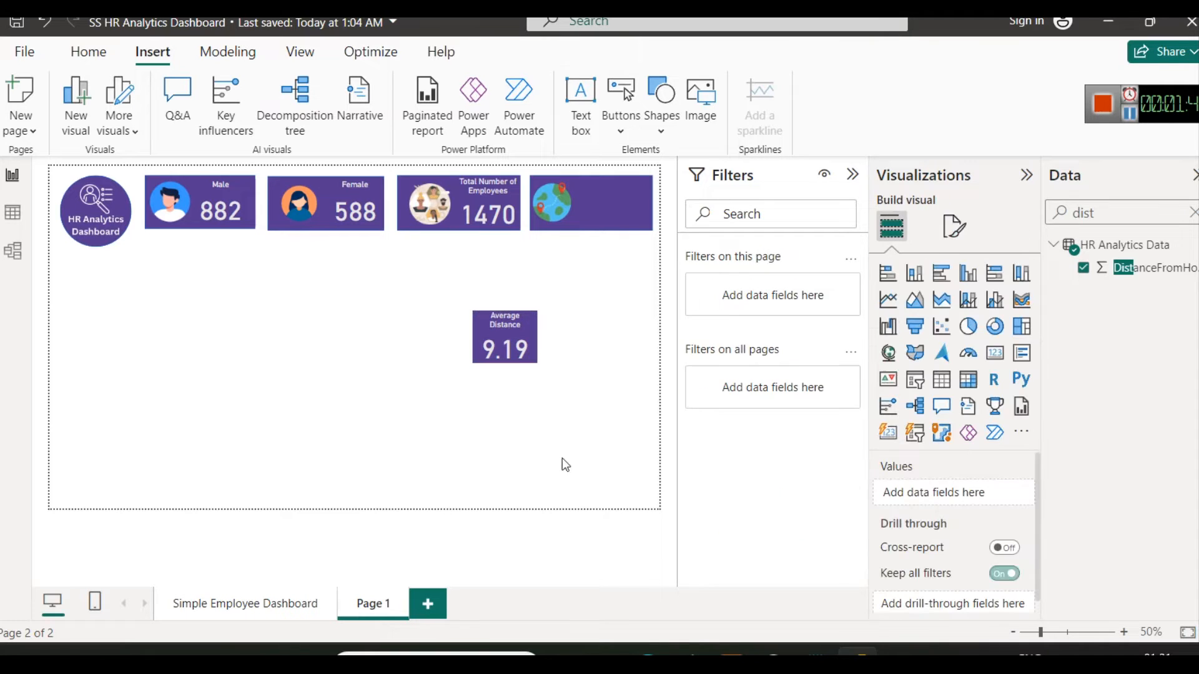
{"action": "left_click_drag", "start_coordinate": [501, 336], "coordinate": [601, 205]}
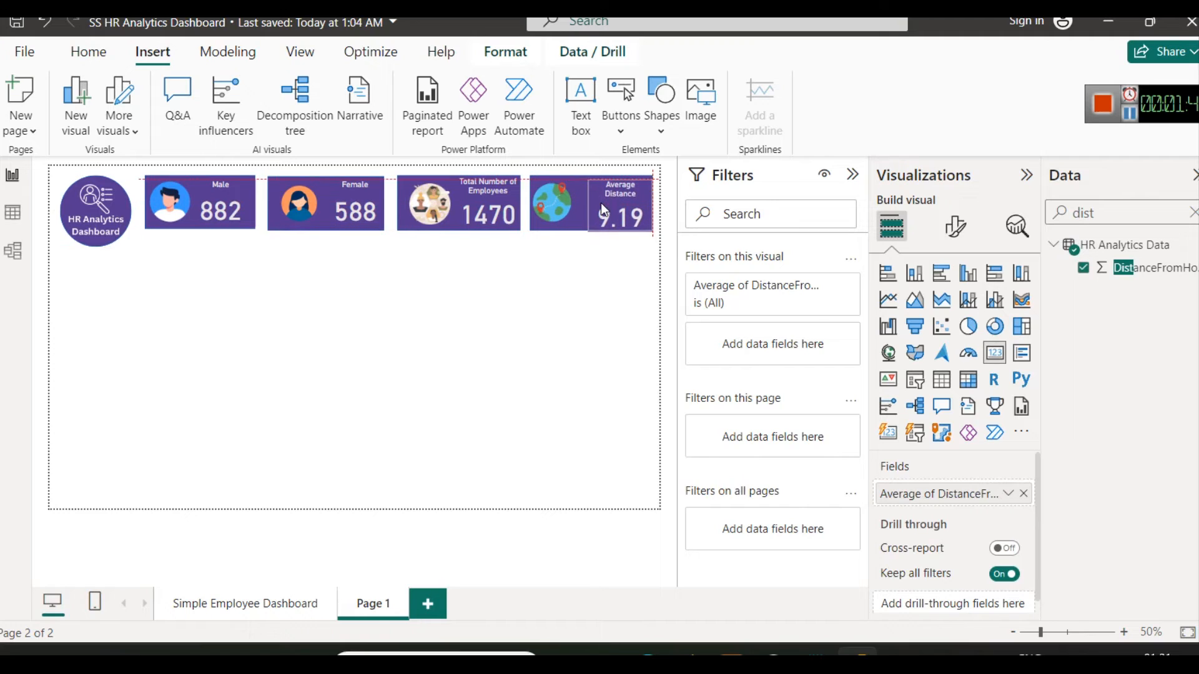
{"action": "left_click", "coordinate": [622, 313]}
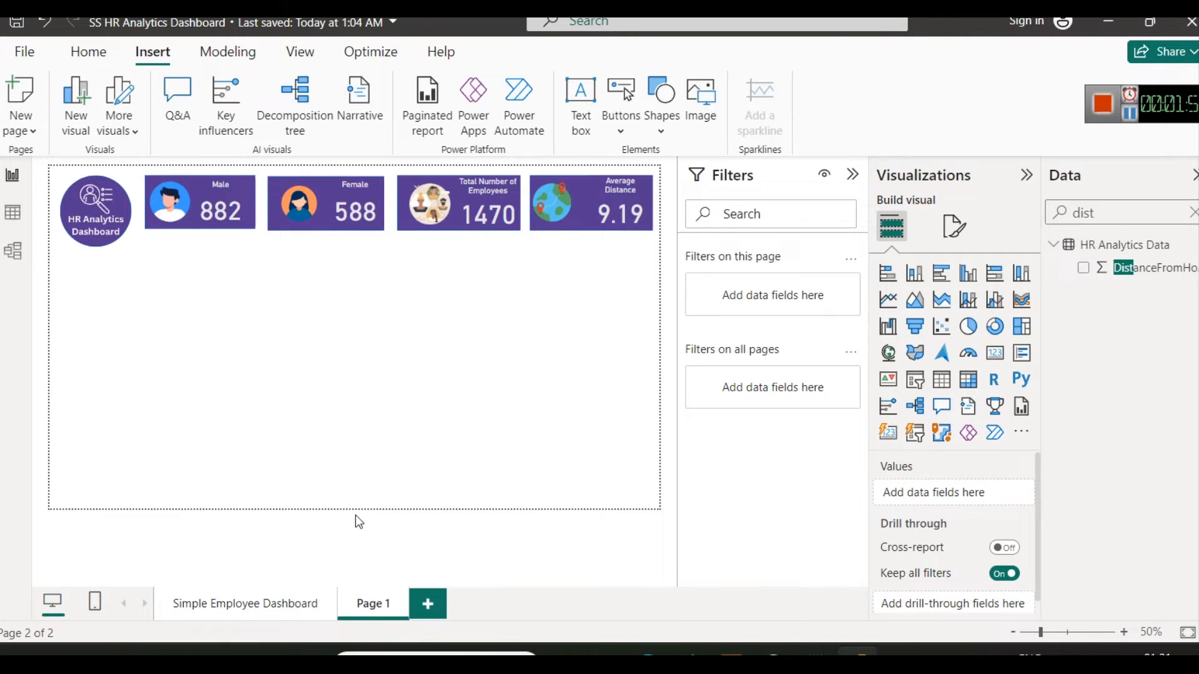
Step: Review the Employees Count by Job Level and Educational Field charts on the Simple Employee Dashboard page and return to Page 1
{"action": "left_click", "coordinate": [283, 605]}
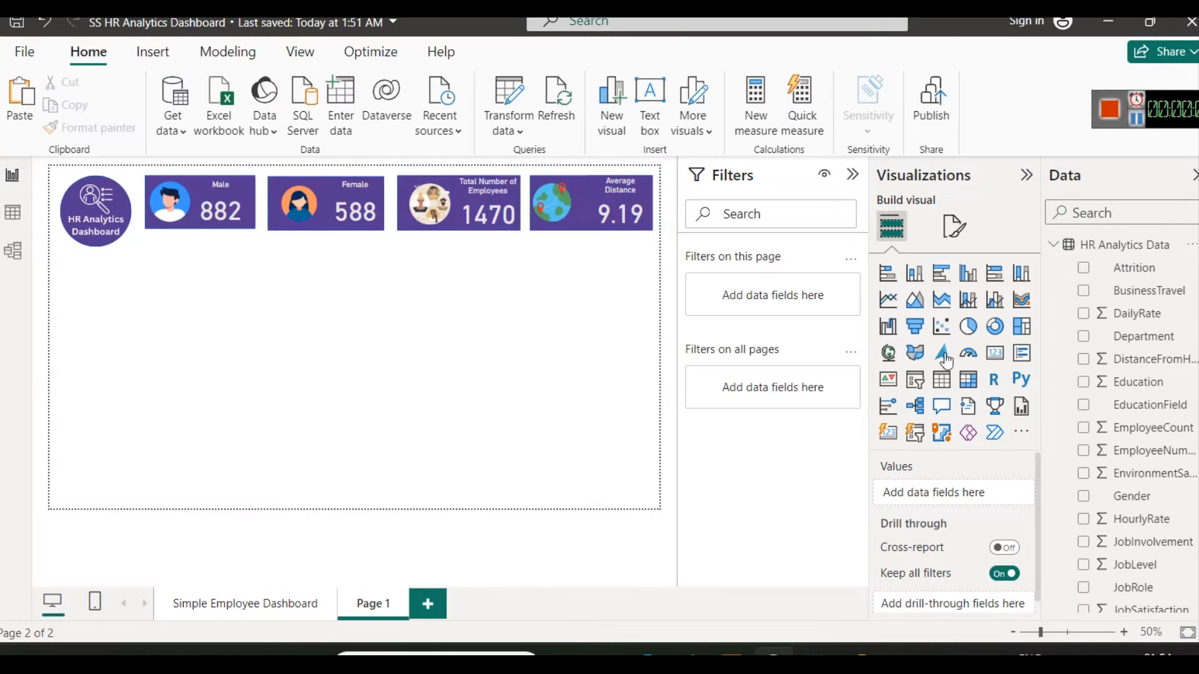
{"action": "left_click", "coordinate": [244, 605]}
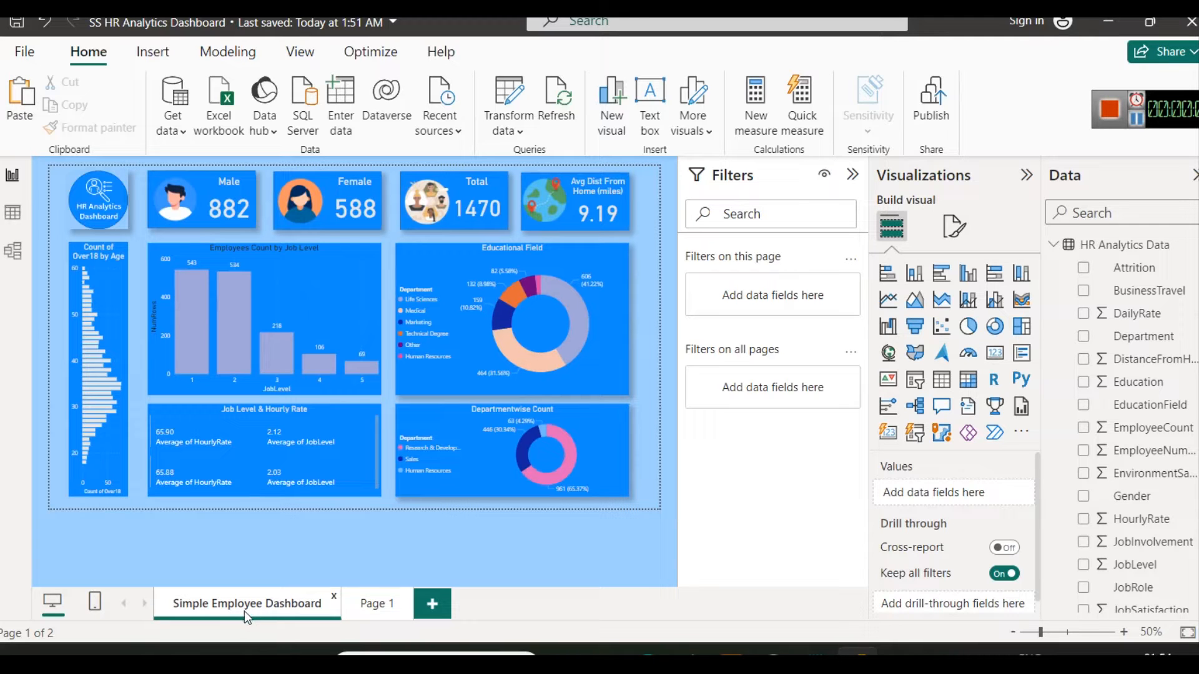
{"action": "left_click", "coordinate": [301, 297]}
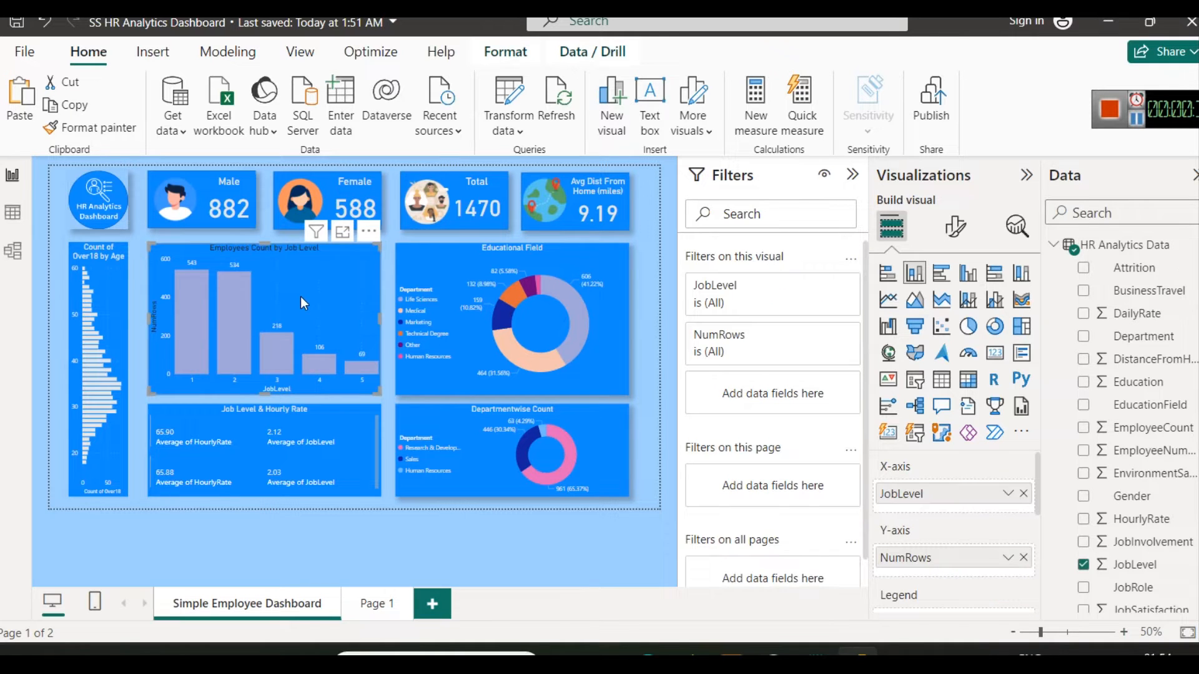
{"action": "left_click", "coordinate": [449, 270]}
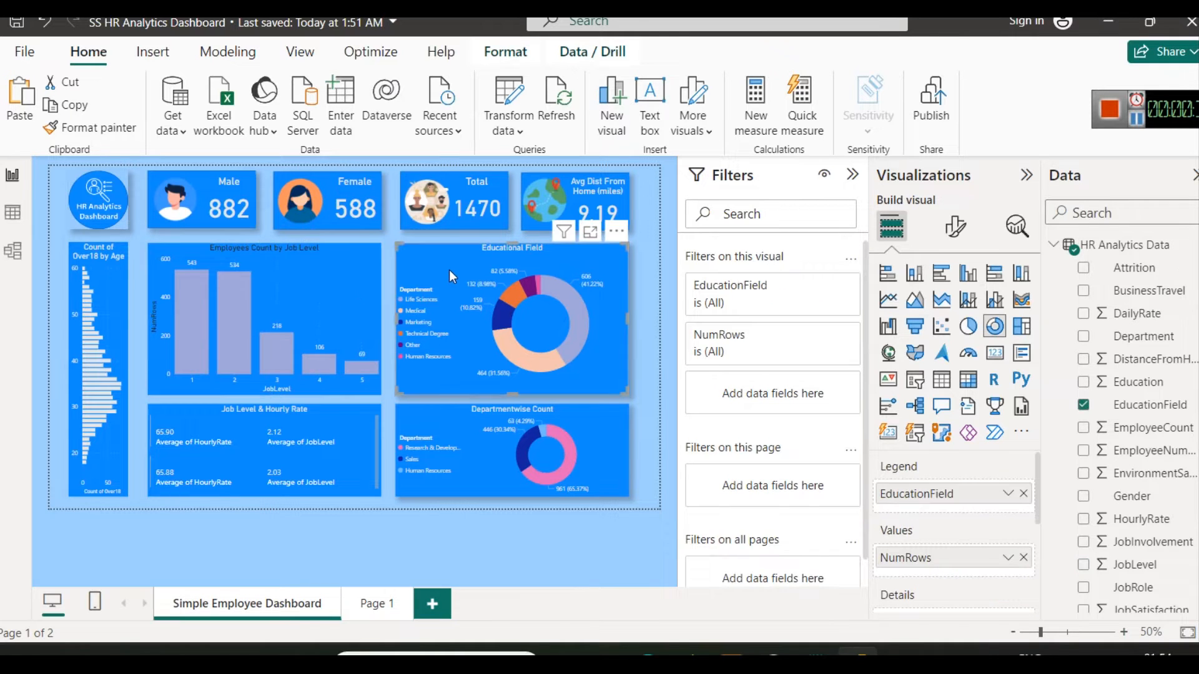
{"action": "left_click", "coordinate": [378, 605]}
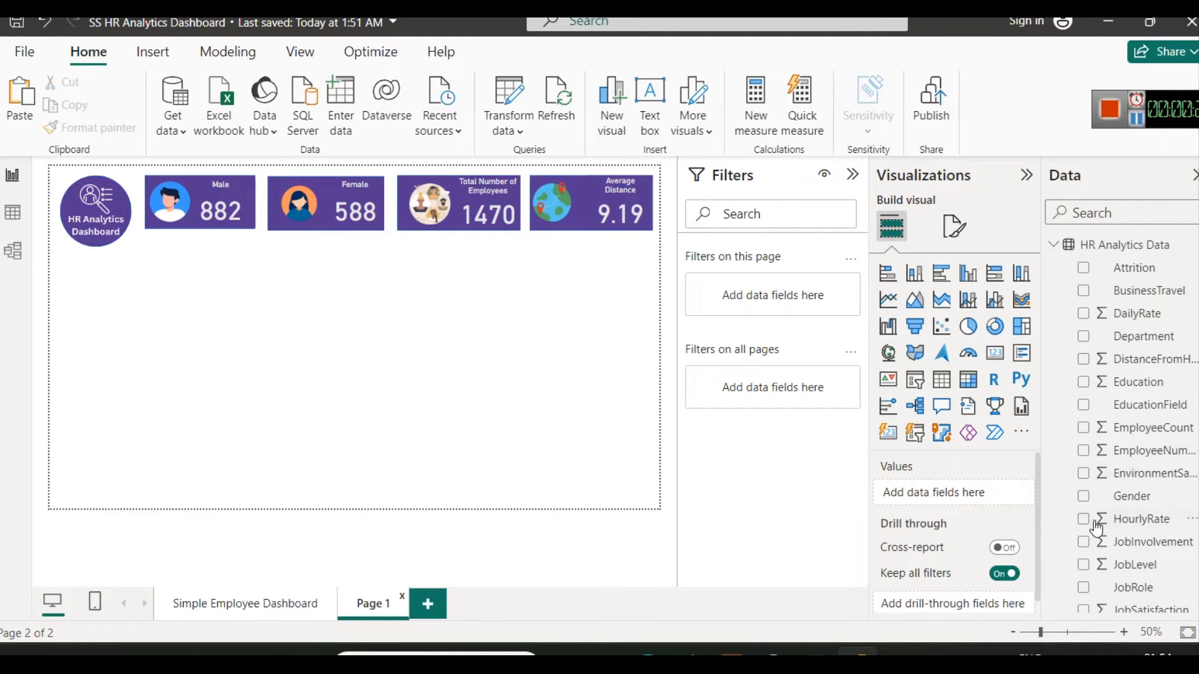
Step: Examine the Female card's fields on Page 1 and the formula of the NumRows measure in the HR Analytics Data table
{"action": "left_click_drag", "start_coordinate": [1050, 500], "coordinate": [368, 222]}
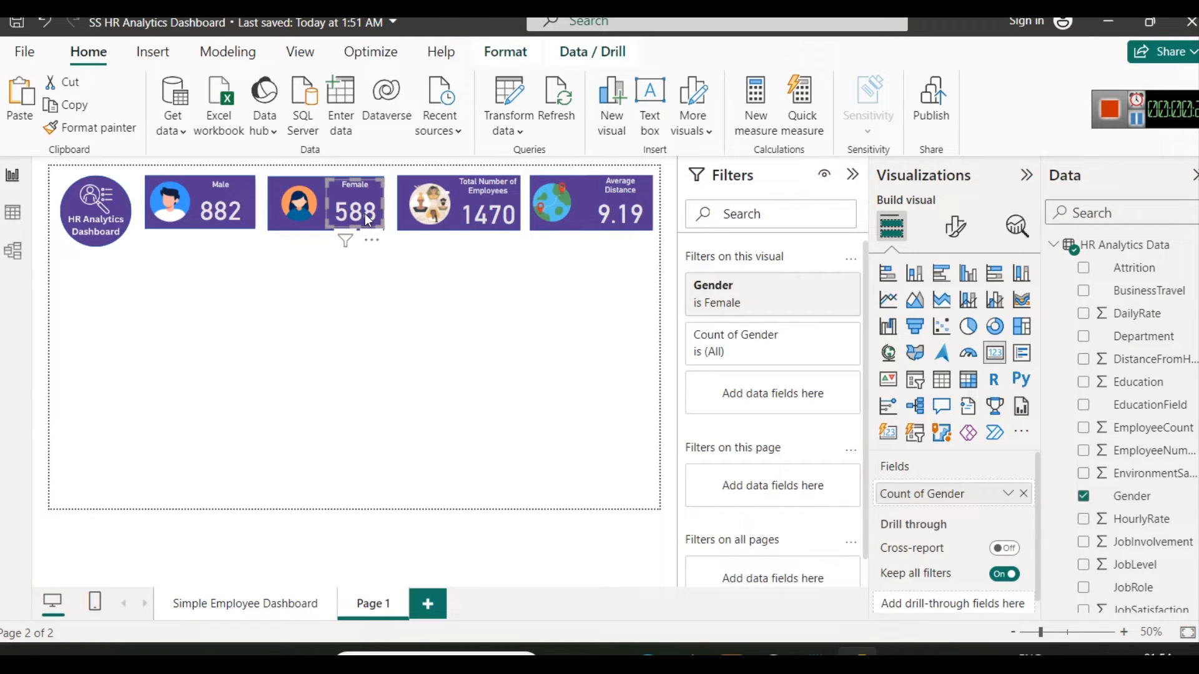
{"action": "left_click", "coordinate": [484, 369]}
{"action": "scroll", "coordinate": [1124, 512], "scroll_direction": "down", "scroll_amount": 5}
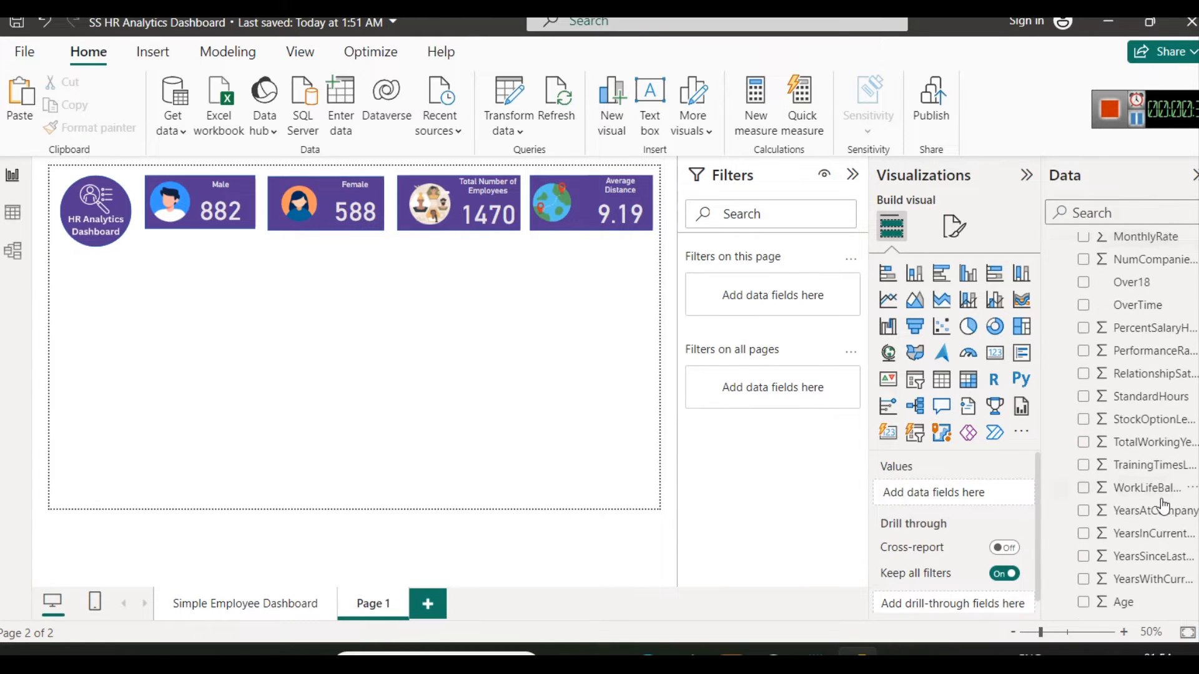
{"action": "left_click", "coordinate": [1151, 603]}
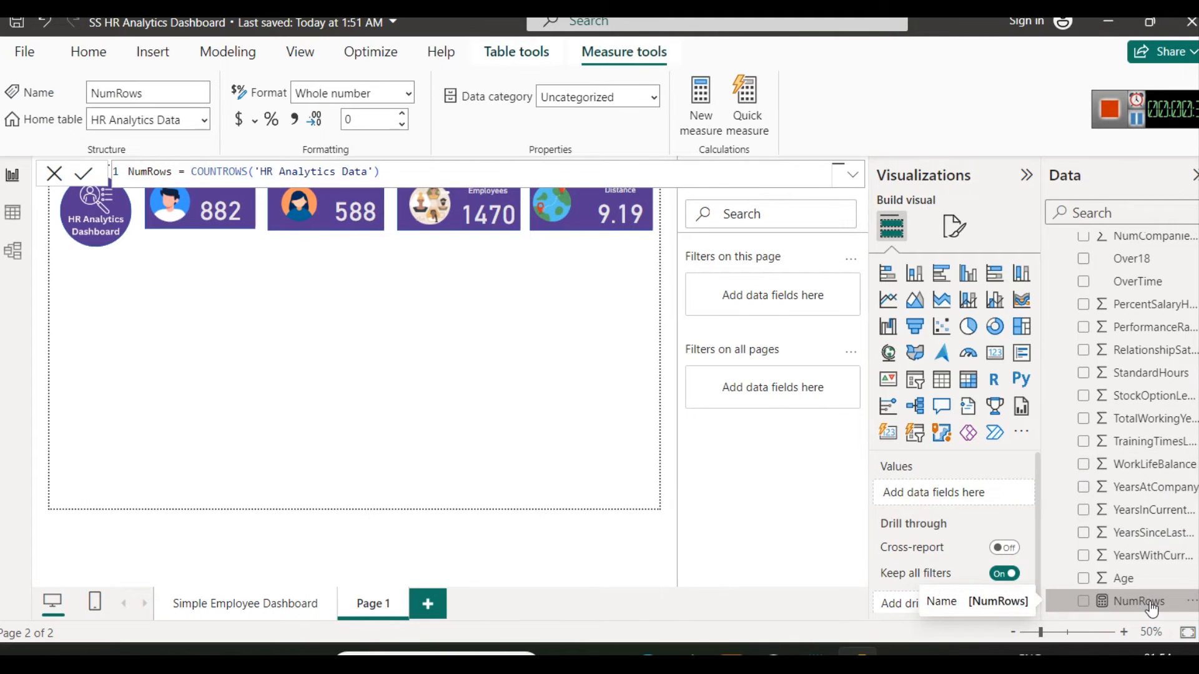
{"action": "double_click", "coordinate": [147, 170]}
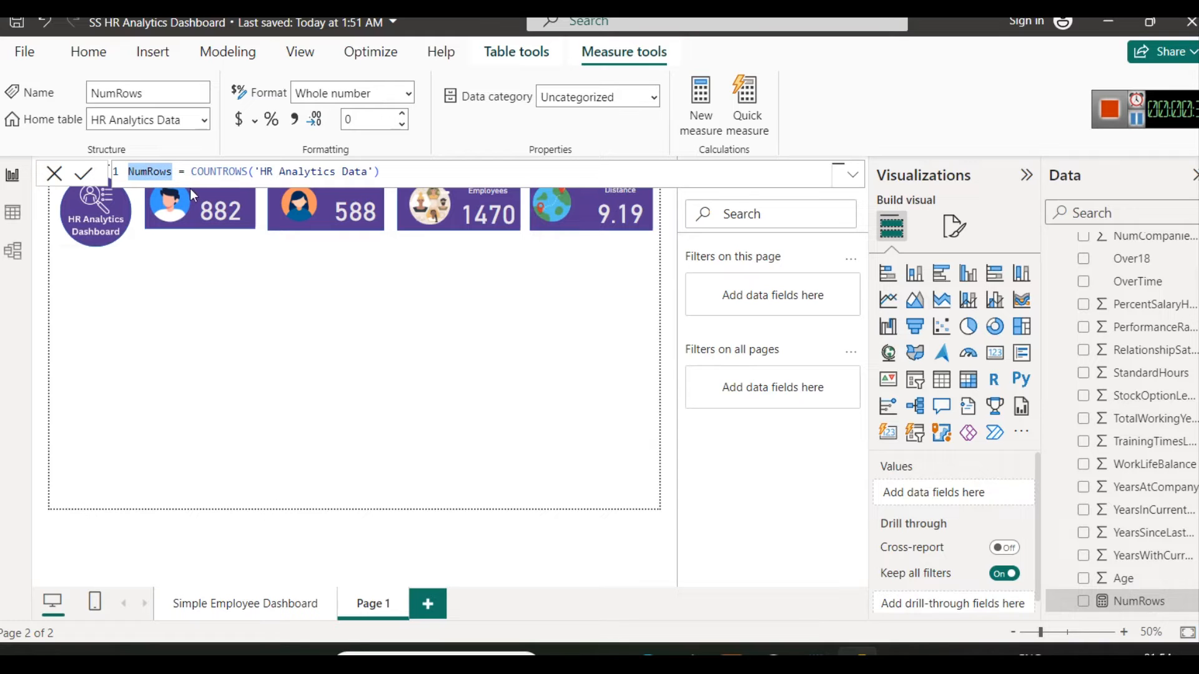
{"action": "left_click", "coordinate": [216, 172]}
{"action": "double_click", "coordinate": [216, 173]}
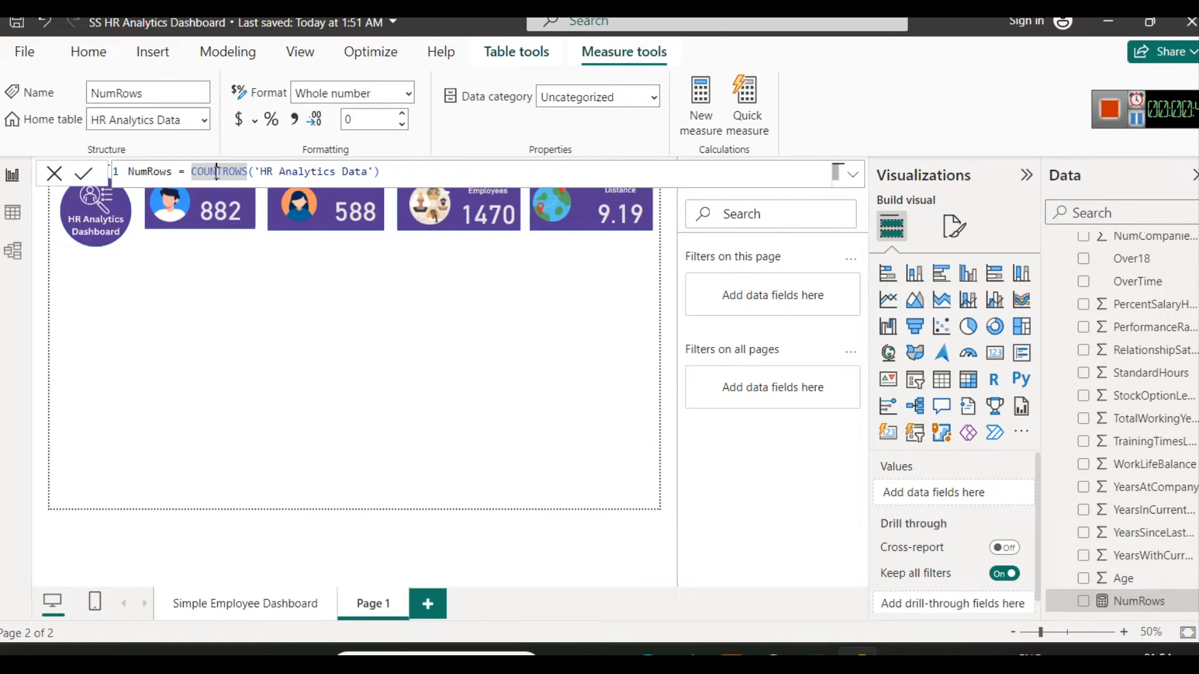
{"action": "left_click", "coordinate": [397, 178]}
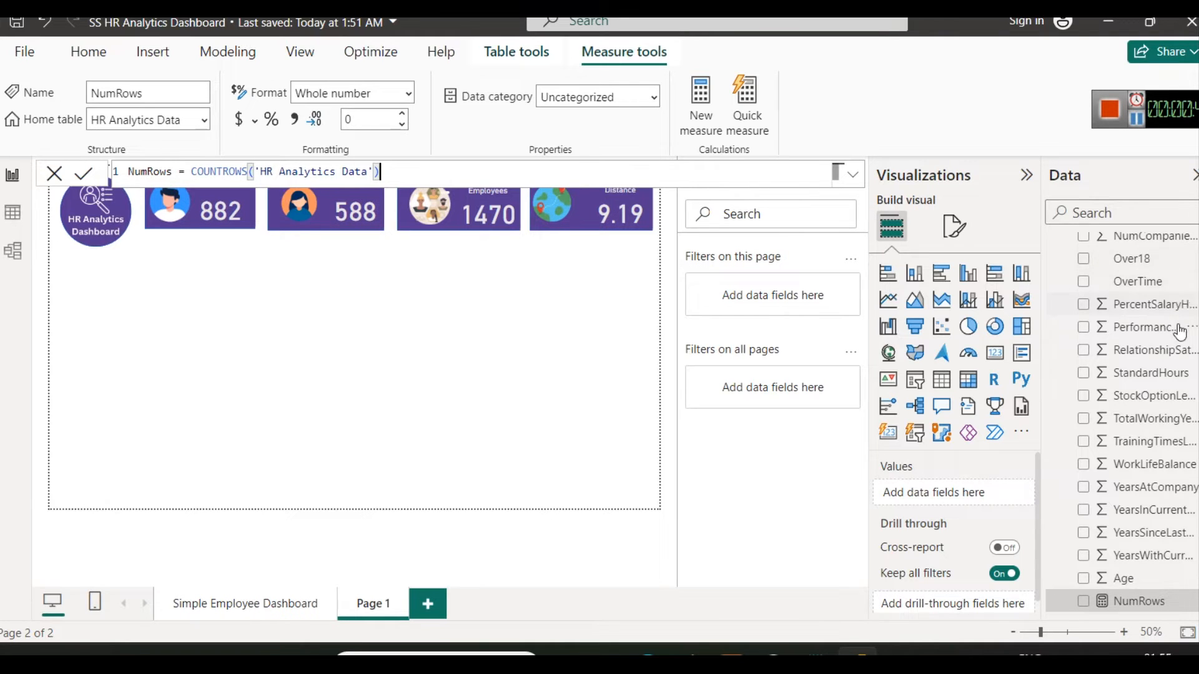
{"action": "scroll", "coordinate": [1176, 302], "scroll_direction": "up", "scroll_amount": 10}
{"action": "left_click", "coordinate": [175, 173]}
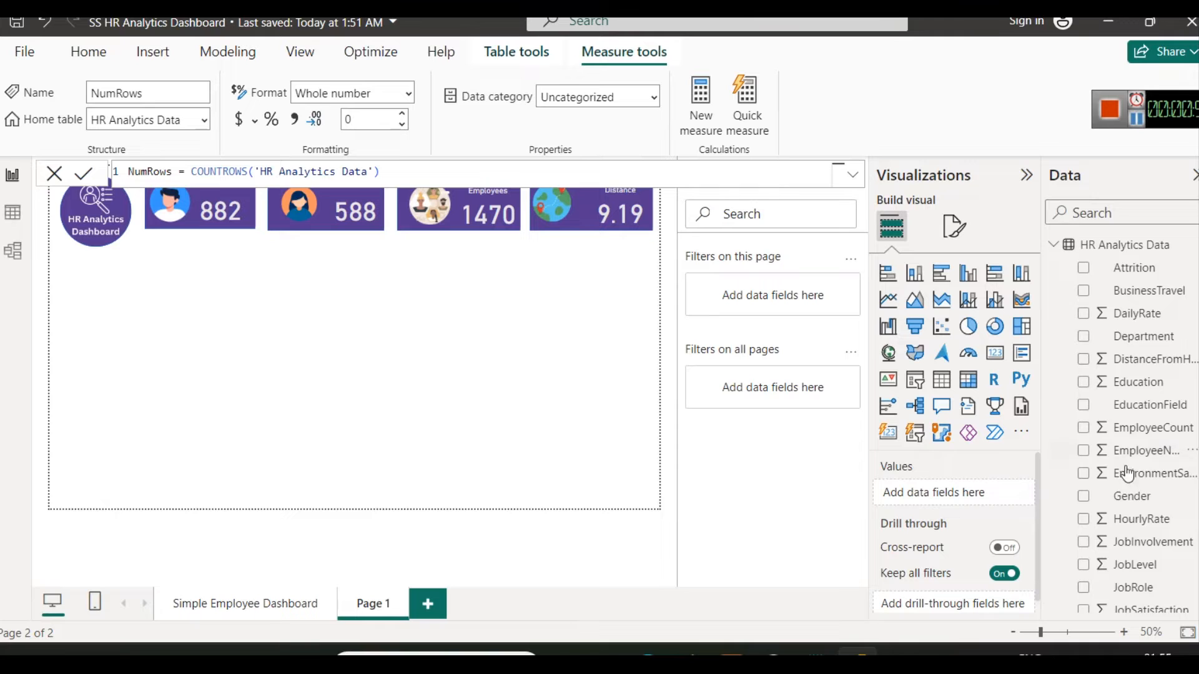
Step: Examine the NumRows measure and the EmployeeCount column in the HR Analytics Data workbook in Excel, and return to Power BI
{"action": "scroll", "coordinate": [1127, 475], "scroll_direction": "down", "scroll_amount": 10}
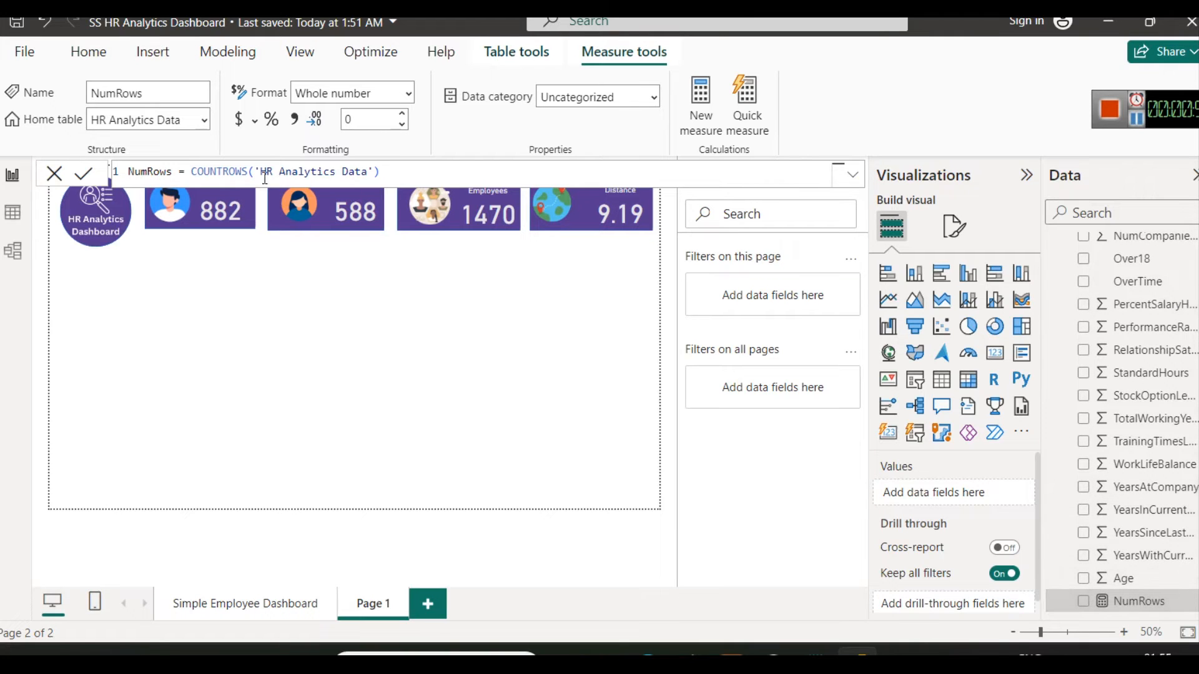
{"action": "left_click", "coordinate": [492, 375]}
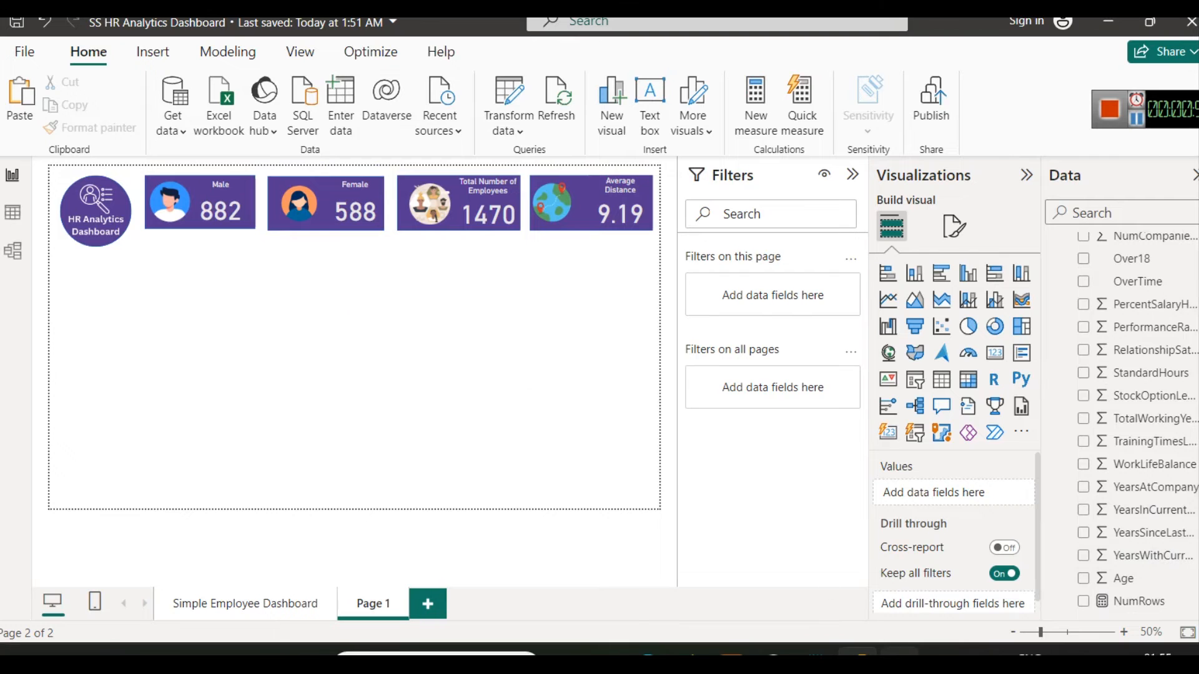
{"action": "left_click", "coordinate": [899, 658]}
{"action": "left_click", "coordinate": [818, 441]}
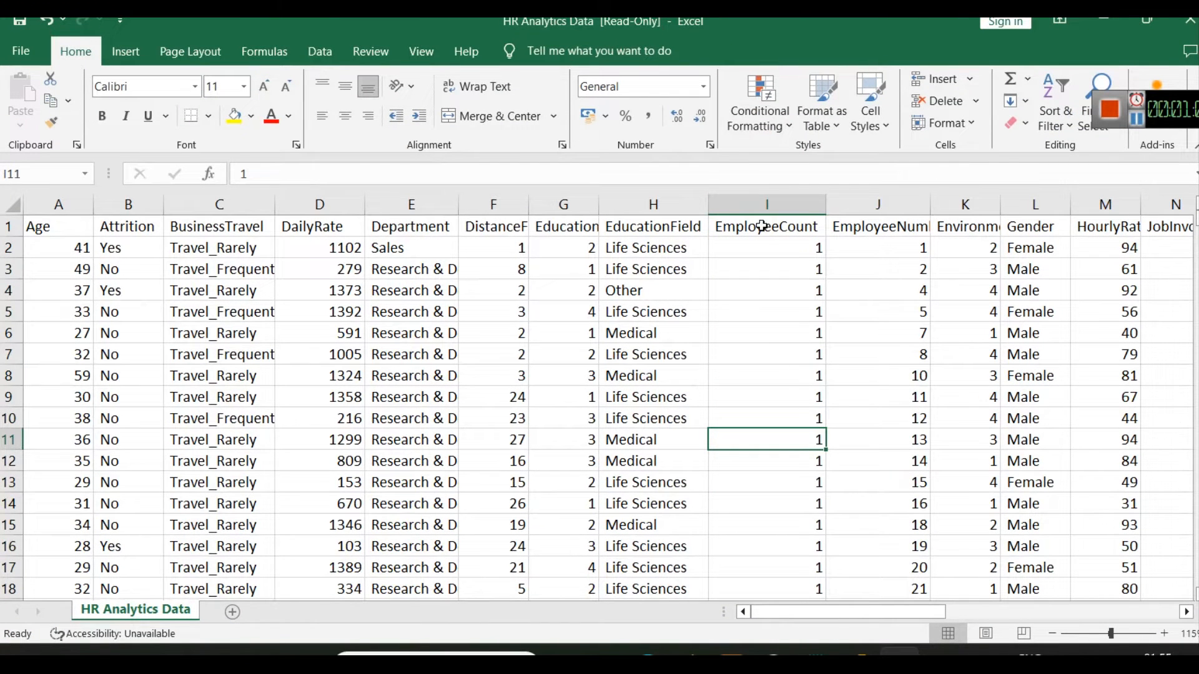
{"action": "left_click", "coordinate": [762, 202]}
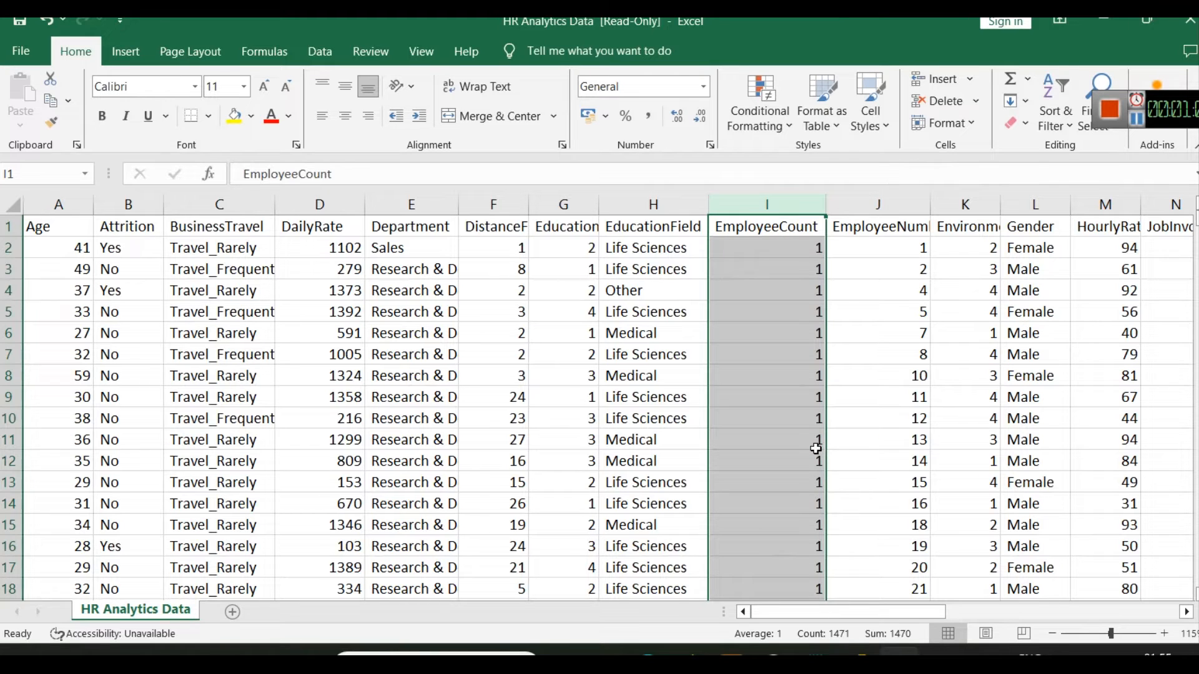
{"action": "left_click", "coordinate": [1092, 27]}
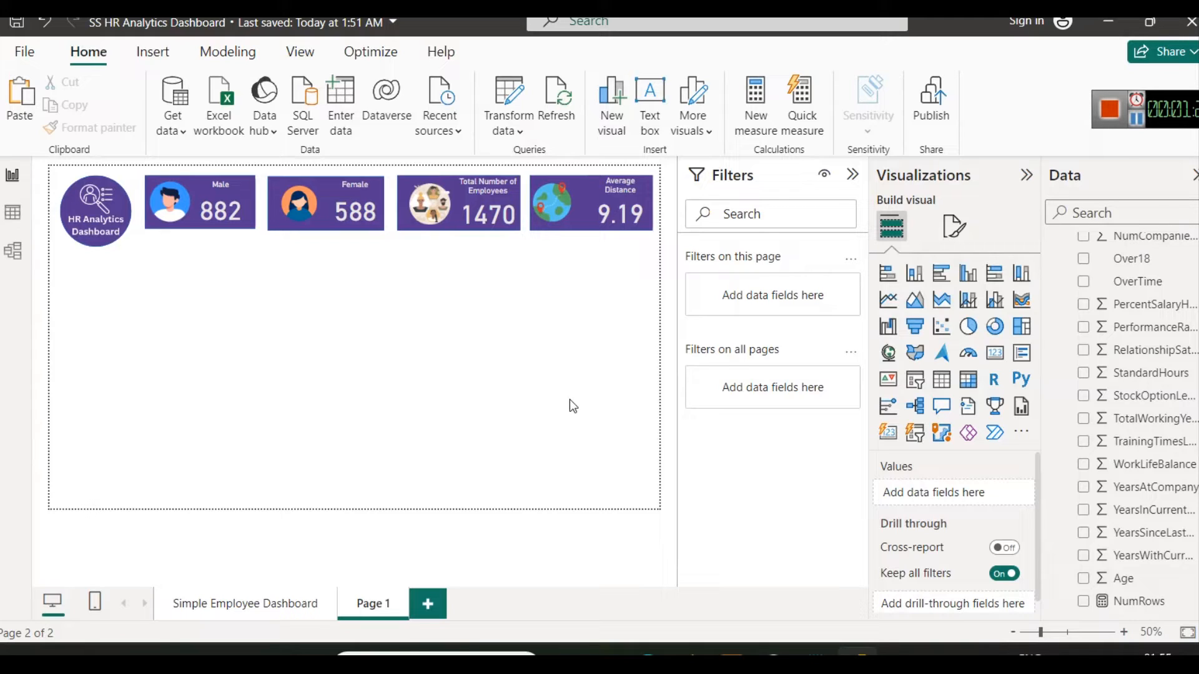
Step: Insert a stacked bar chart on Page 1 beneath the Male and Female cards, sized to span both cards' width
{"action": "left_click", "coordinate": [882, 282]}
{"action": "left_click_drag", "start_coordinate": [94, 317], "coordinate": [383, 283]}
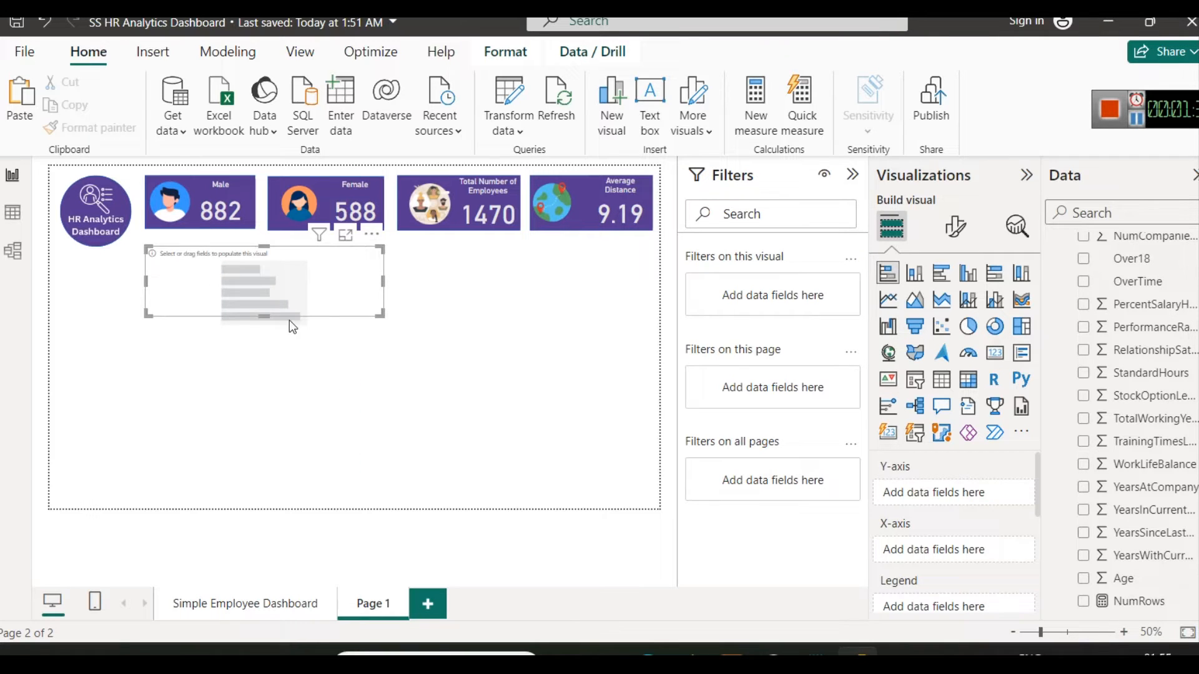
{"action": "left_click_drag", "start_coordinate": [261, 319], "coordinate": [262, 354]}
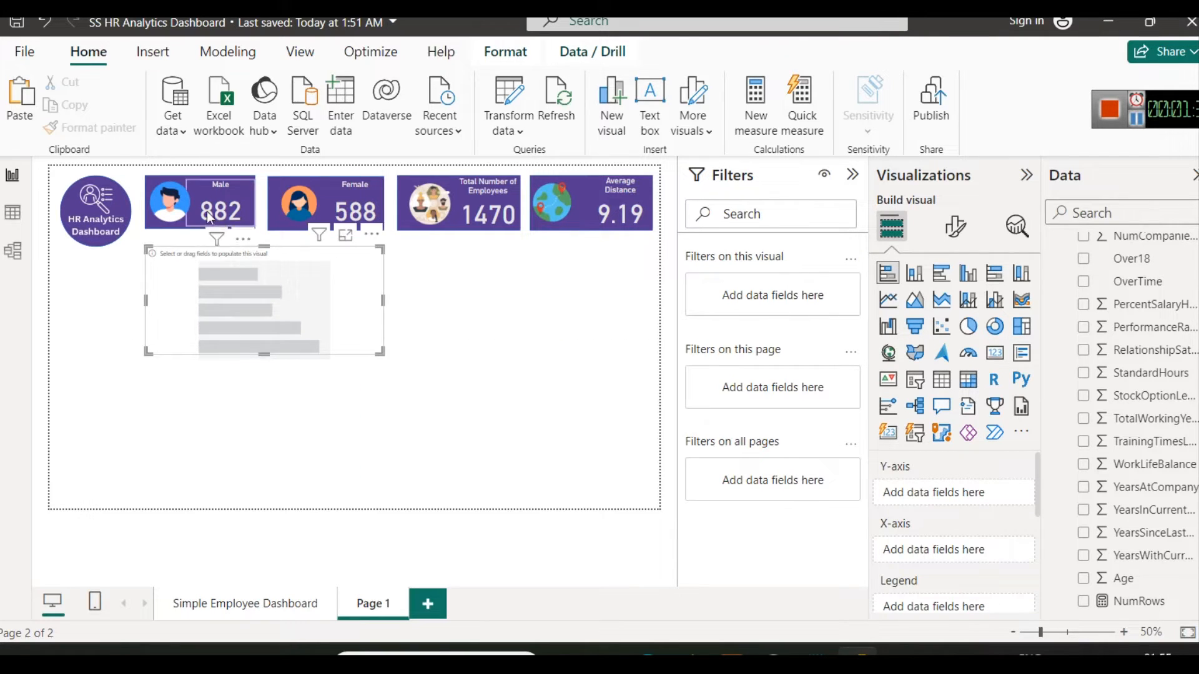
{"action": "left_click", "coordinate": [452, 372]}
{"action": "left_click", "coordinate": [302, 298]}
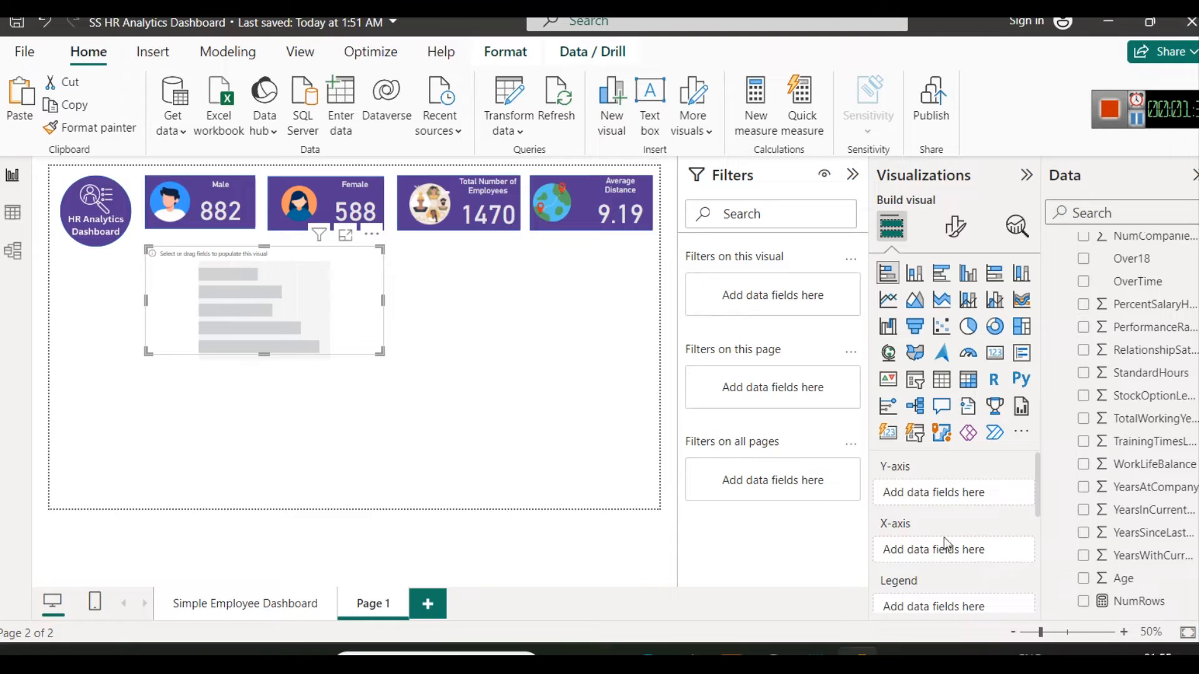
Step: Add JobLevel to the bar chart's X-axis and EmployeeCount to its Y-axis
{"action": "scroll", "coordinate": [1124, 465], "scroll_direction": "up", "scroll_amount": 5}
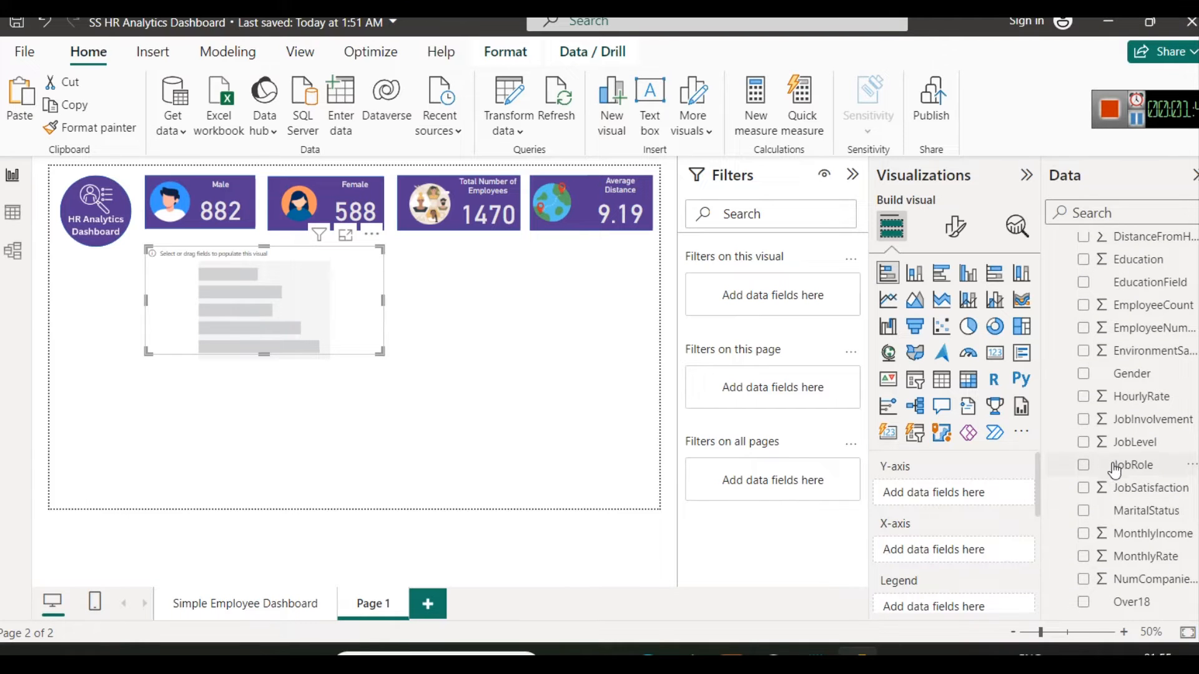
{"action": "left_click_drag", "start_coordinate": [1134, 448], "coordinate": [967, 550]}
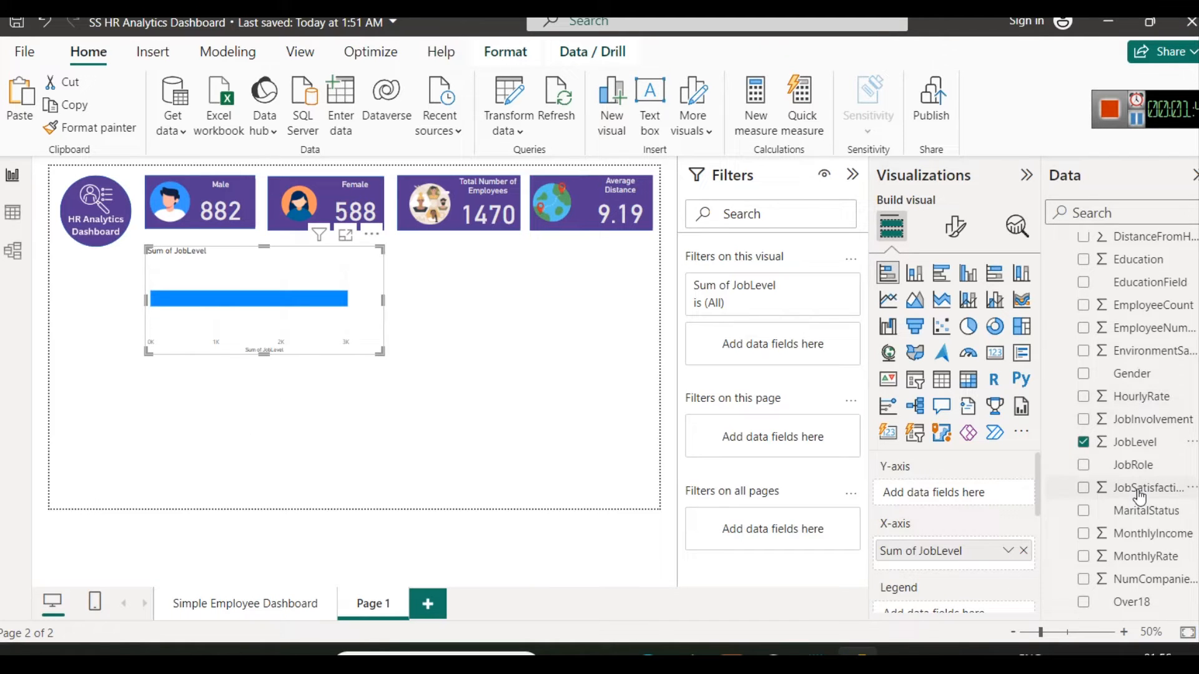
{"action": "scroll", "coordinate": [1136, 496], "scroll_direction": "down", "scroll_amount": 3}
{"action": "scroll", "coordinate": [1136, 496], "scroll_direction": "down", "scroll_amount": 3}
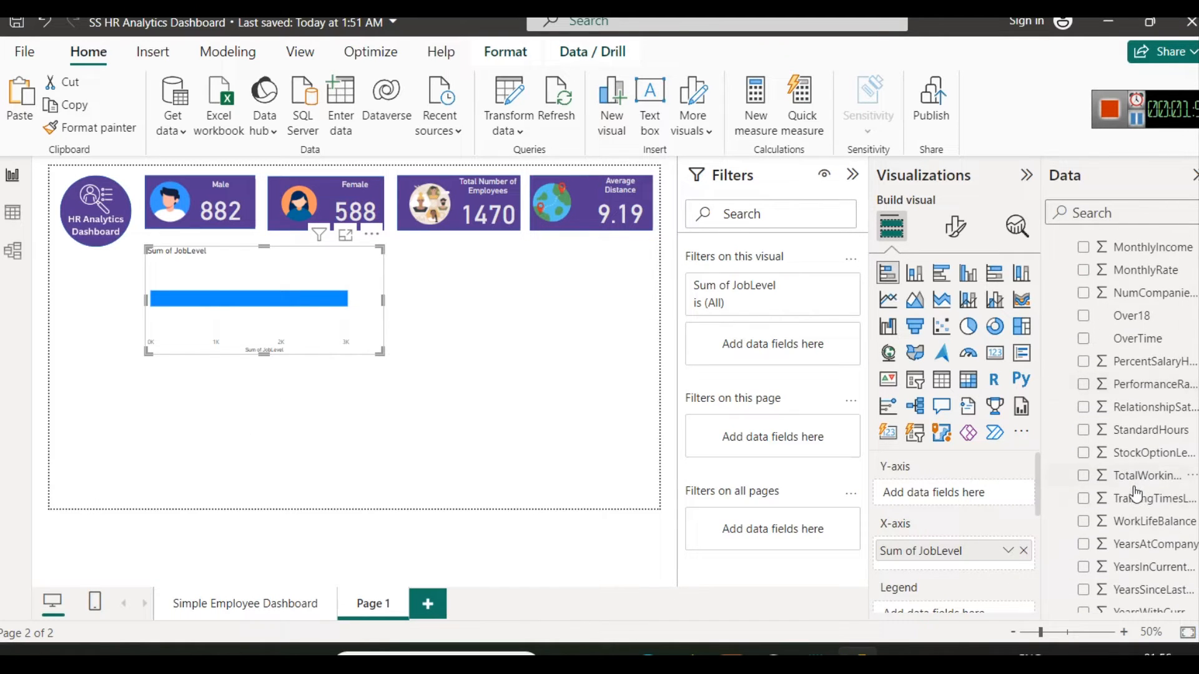
{"action": "key", "text": "alt+Tab"}
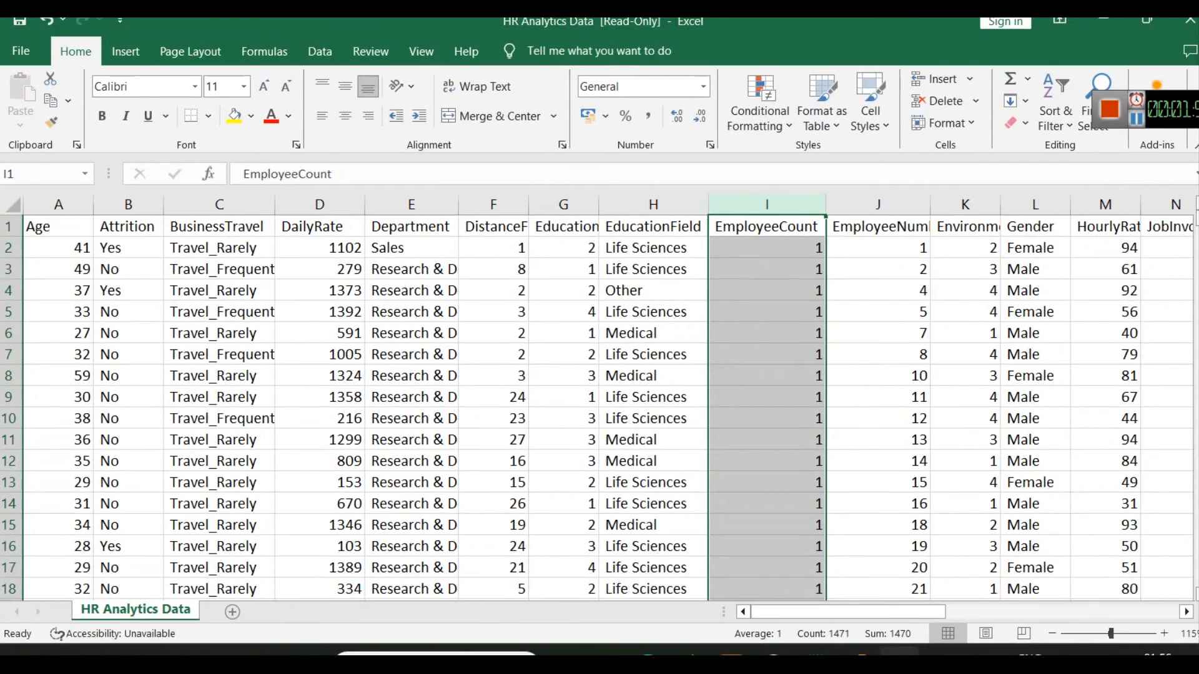
{"action": "key", "text": "alt+Tab"}
{"action": "scroll", "coordinate": [1140, 372], "scroll_direction": "up", "scroll_amount": 10}
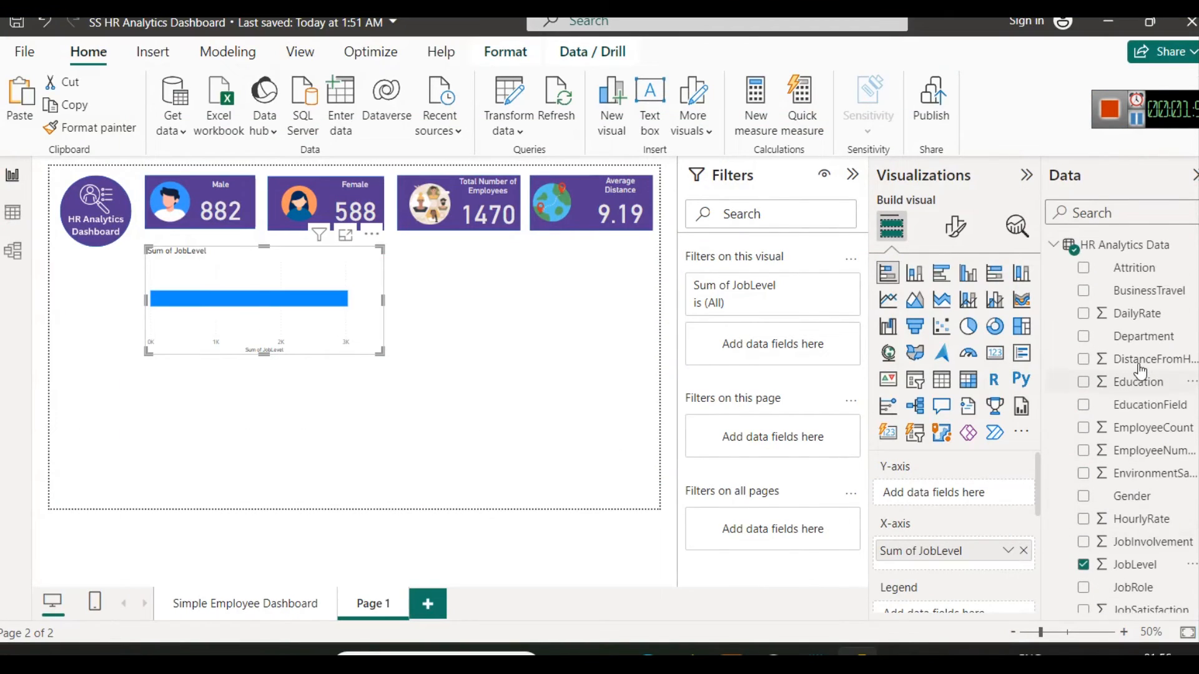
{"action": "left_click_drag", "start_coordinate": [1161, 441], "coordinate": [999, 493]}
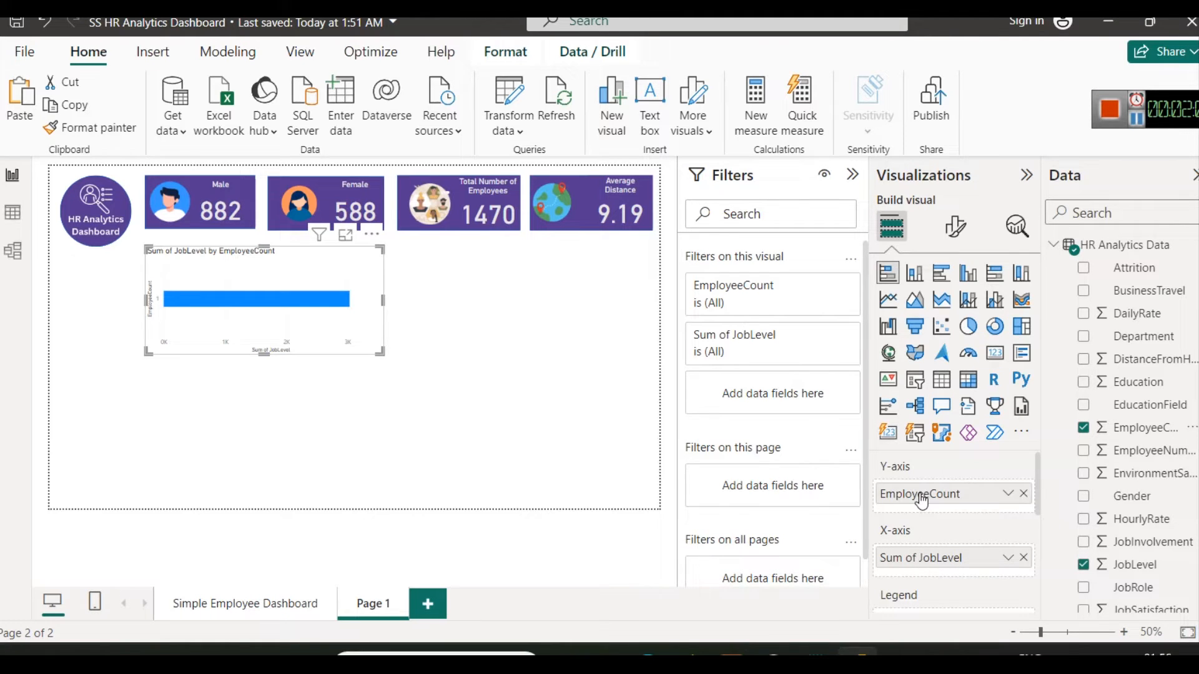
Step: Swap the bar chart's fields to put JobLevel on the Y-axis and Sum of EmployeeCount on the X-axis, and make the chart taller
{"action": "left_click", "coordinate": [1007, 558]}
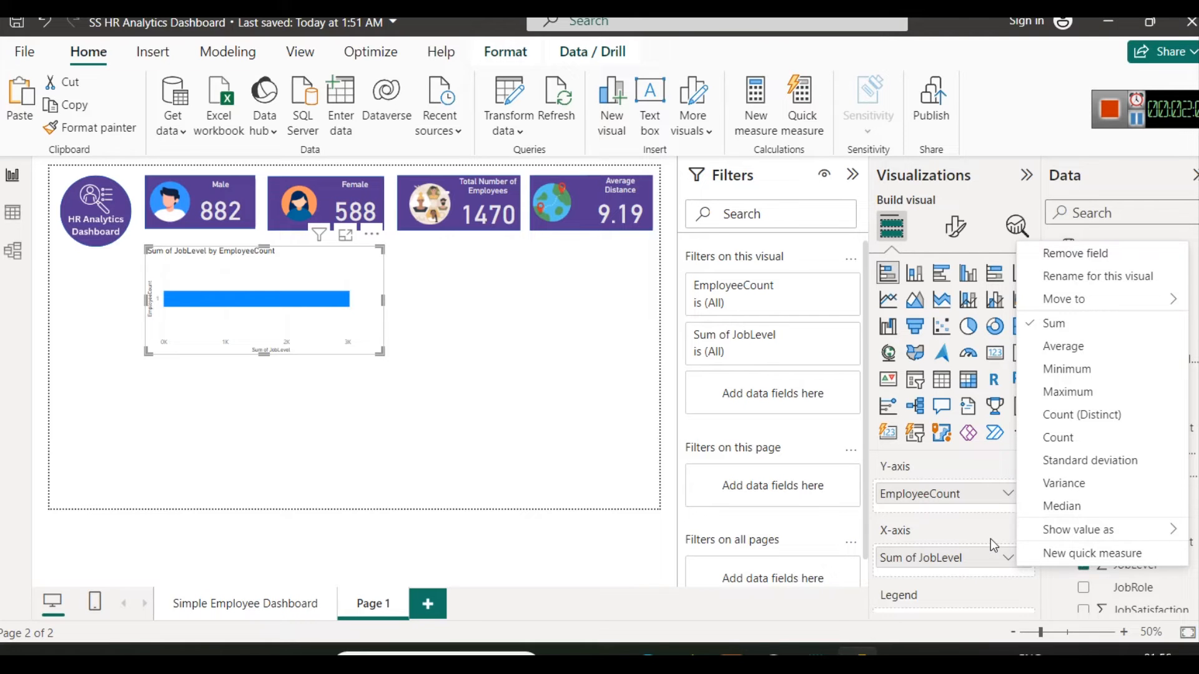
{"action": "left_click", "coordinate": [977, 553]}
{"action": "left_click_drag", "start_coordinate": [985, 557], "coordinate": [962, 581]}
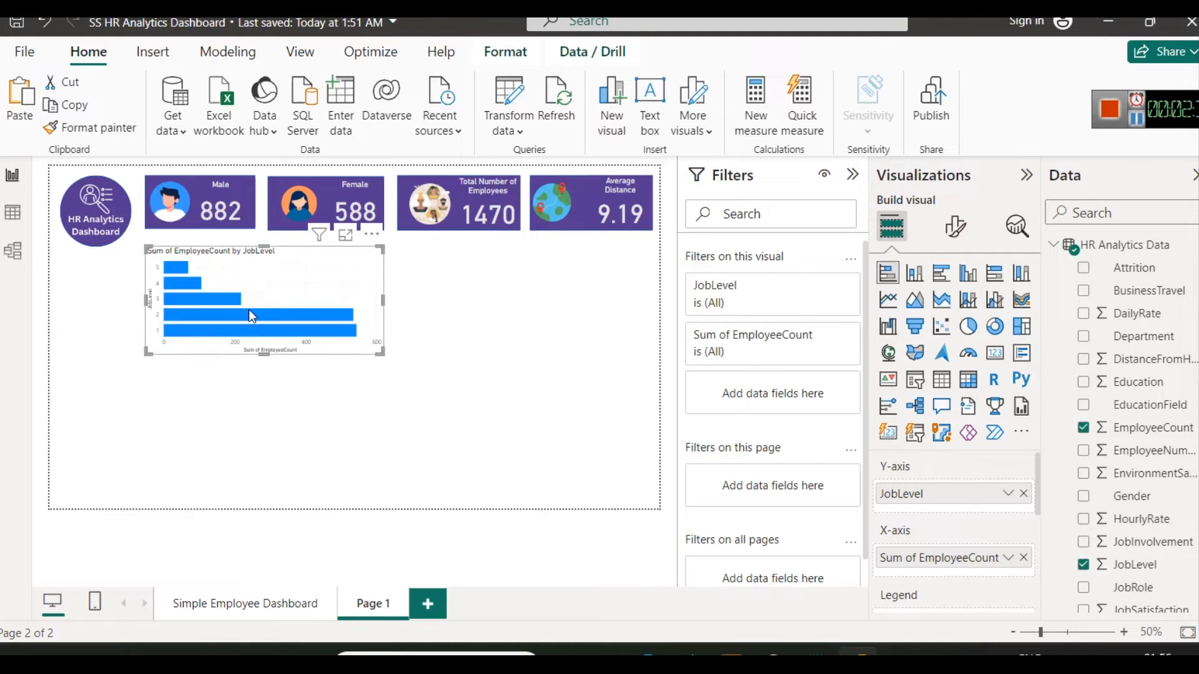
{"action": "left_click_drag", "start_coordinate": [258, 352], "coordinate": [265, 378]}
{"action": "left_click", "coordinate": [354, 424]}
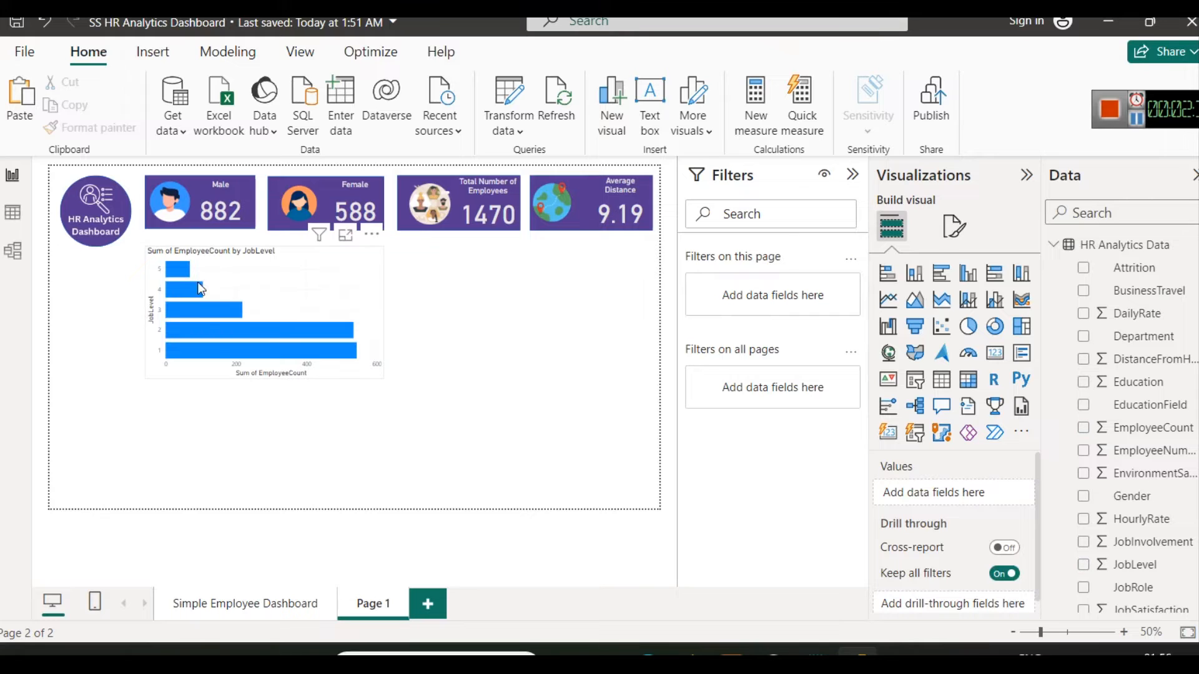
Step: Compare with the job level chart on the Simple Employee Dashboard page and extend Page 1's bar chart slightly further down
{"action": "left_click", "coordinate": [254, 606]}
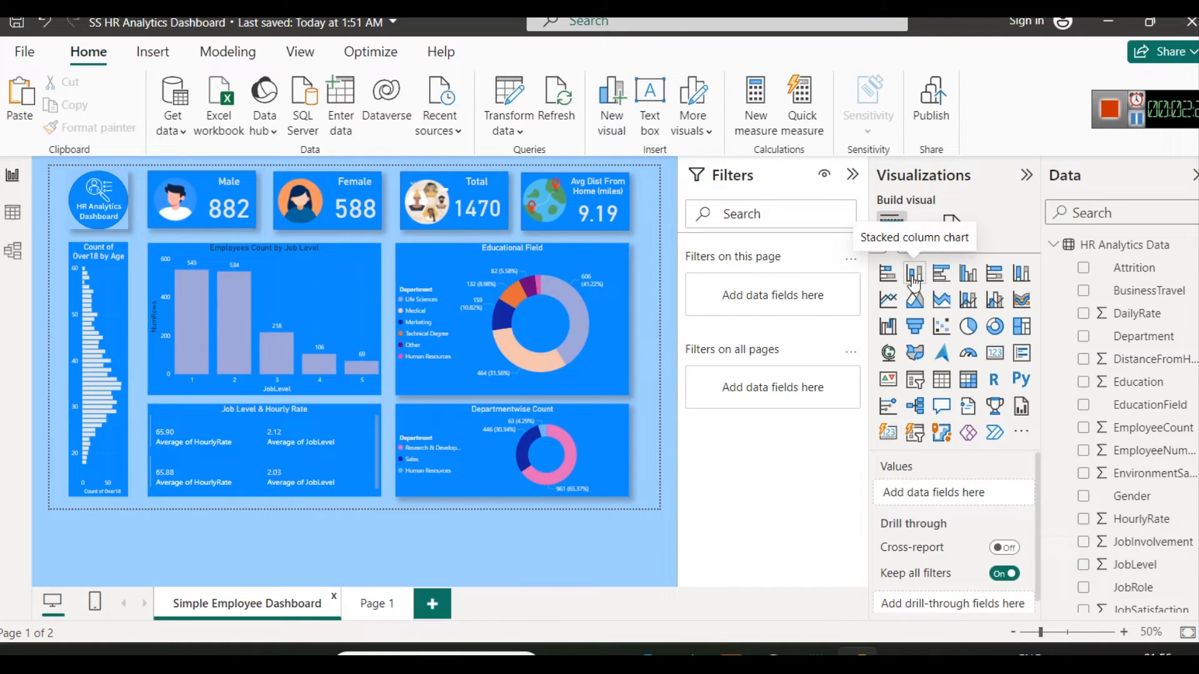
{"action": "left_click", "coordinate": [374, 603]}
{"action": "left_click", "coordinate": [257, 330]}
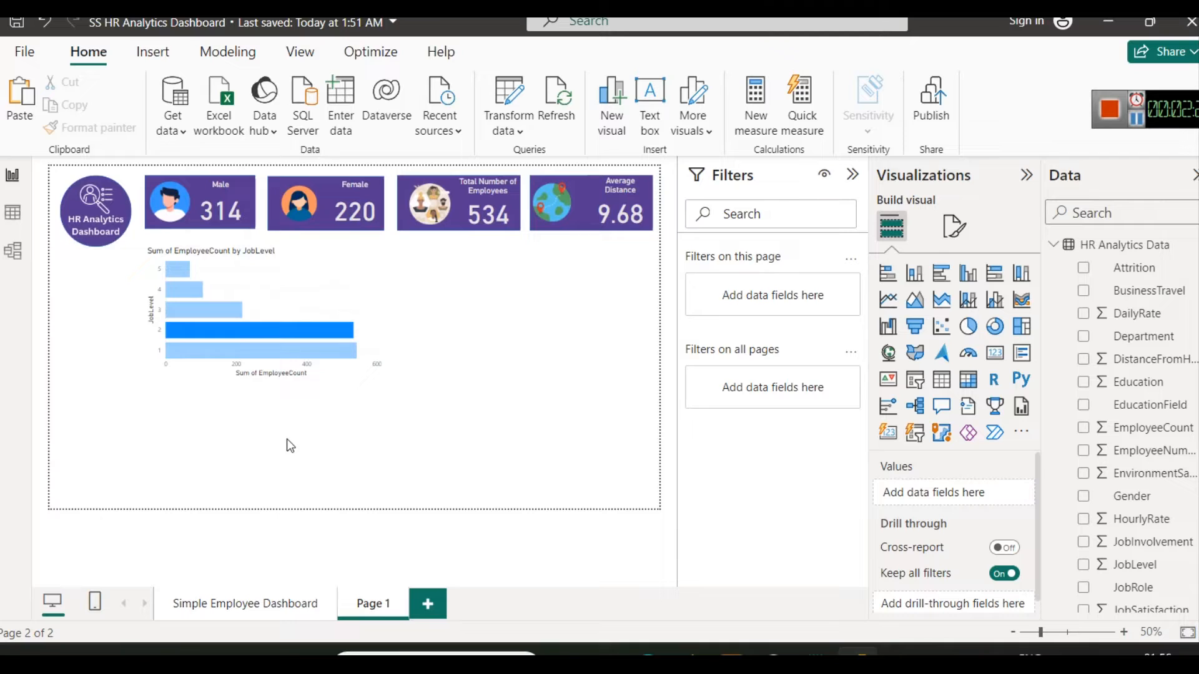
{"action": "left_click", "coordinate": [351, 261]}
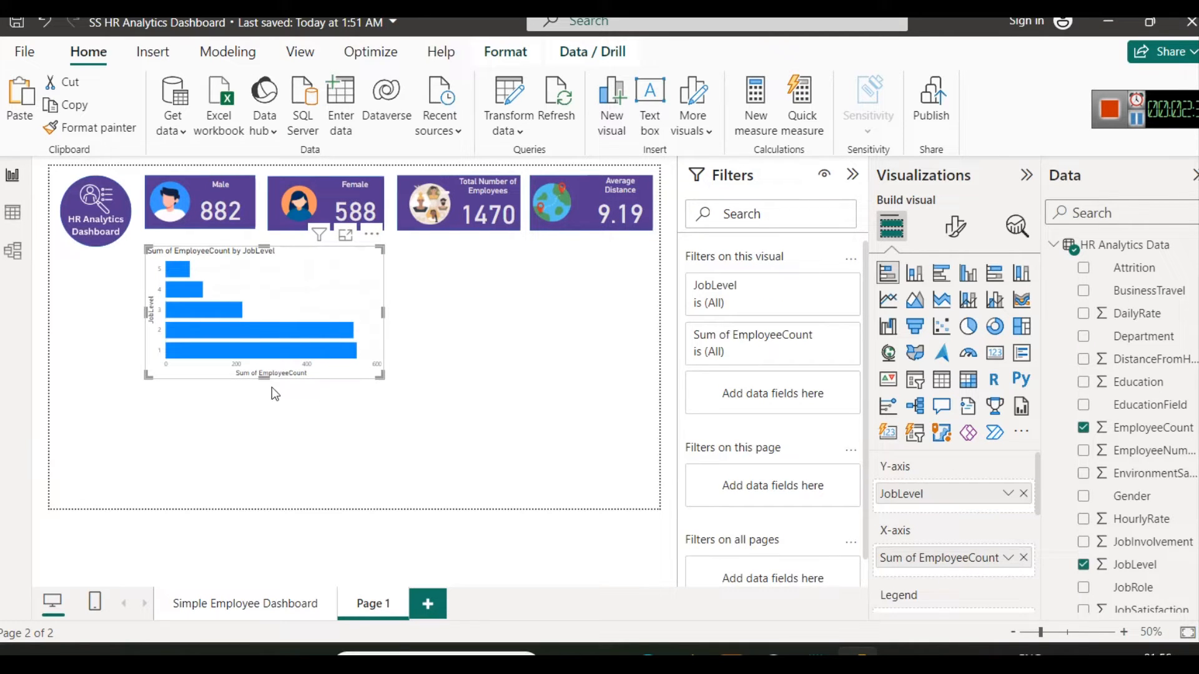
{"action": "left_click_drag", "start_coordinate": [264, 378], "coordinate": [264, 392]}
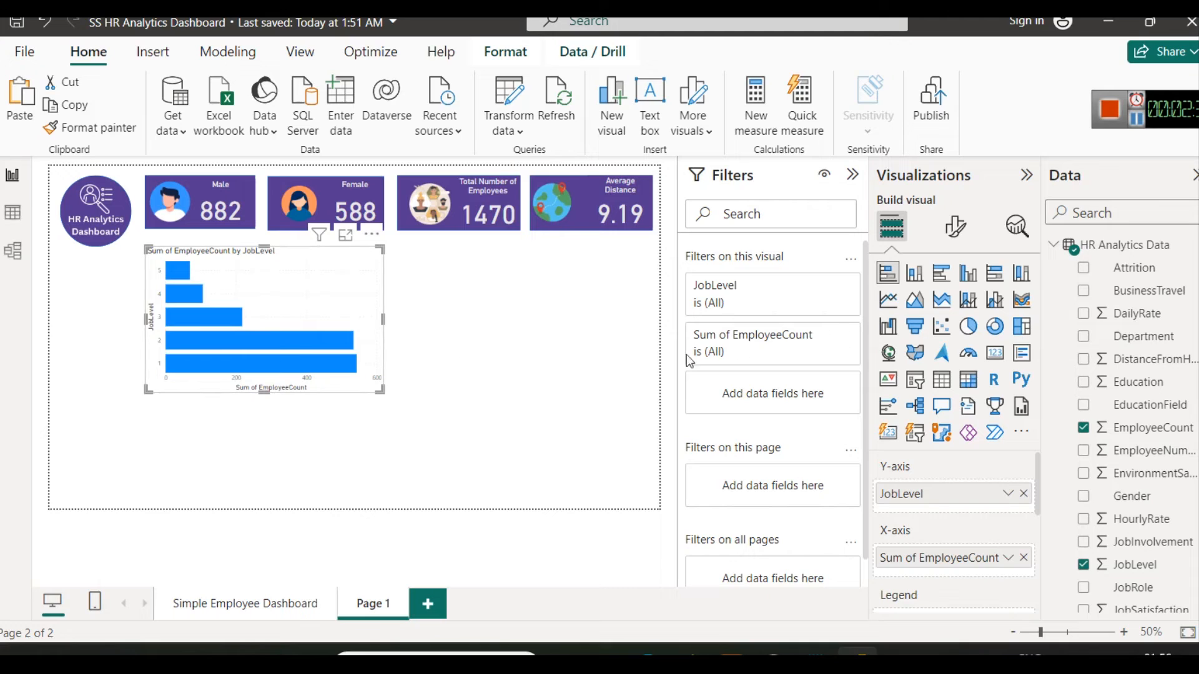
Step: Set the job level bar chart's background colour to the dark purple that matches the header cards
{"action": "left_click", "coordinate": [953, 226]}
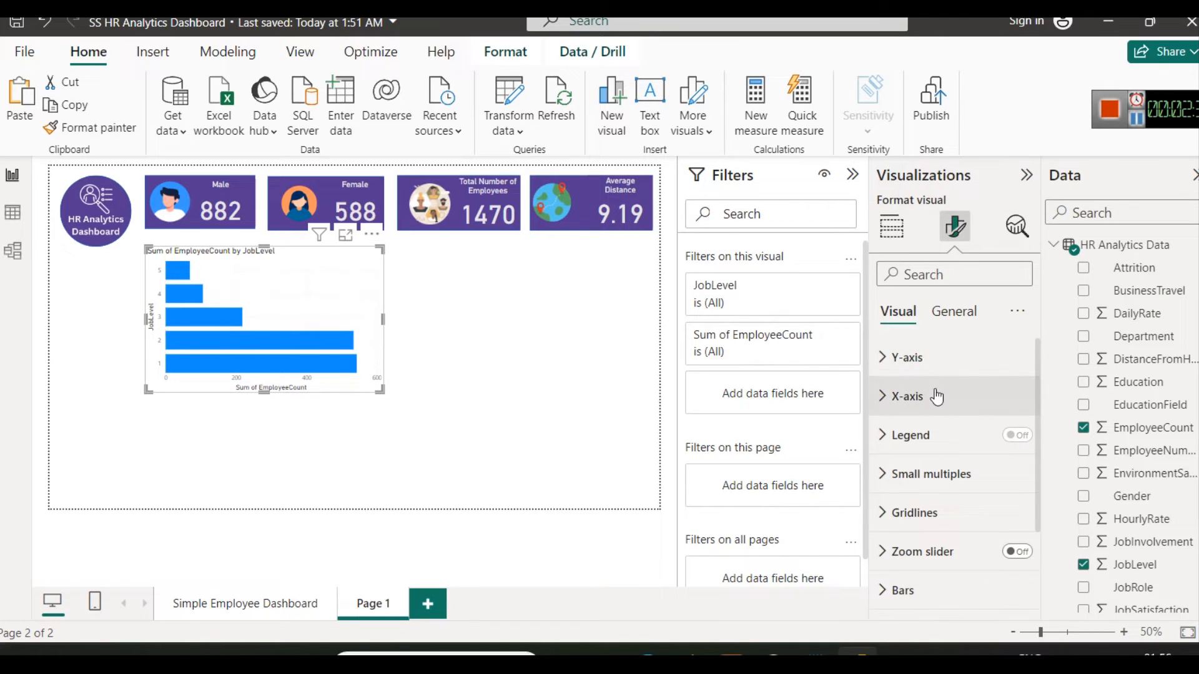
{"action": "left_click", "coordinate": [953, 312]}
{"action": "left_click", "coordinate": [958, 445]}
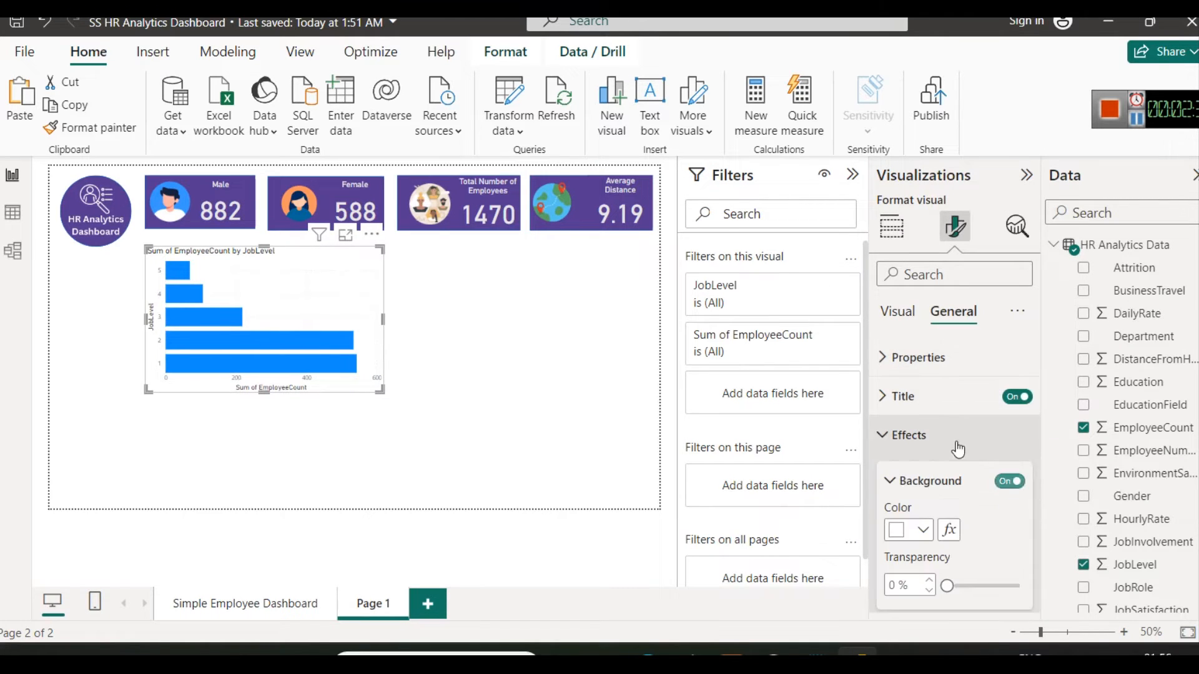
{"action": "left_click", "coordinate": [913, 532]}
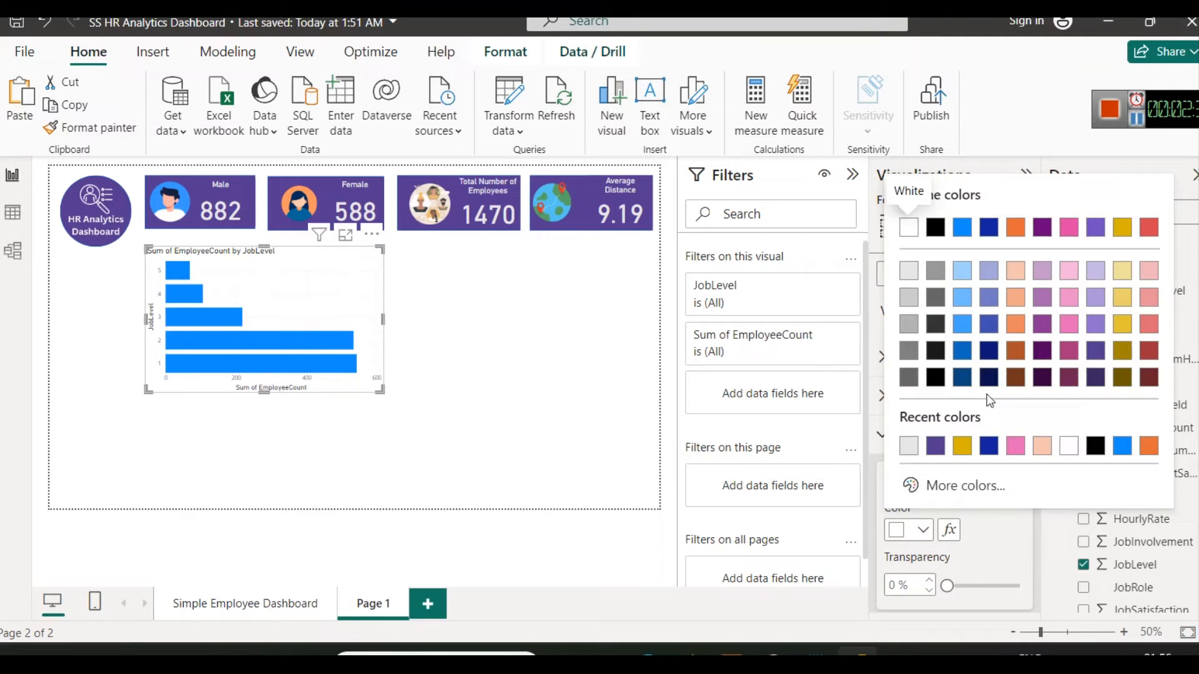
{"action": "left_click", "coordinate": [1096, 351]}
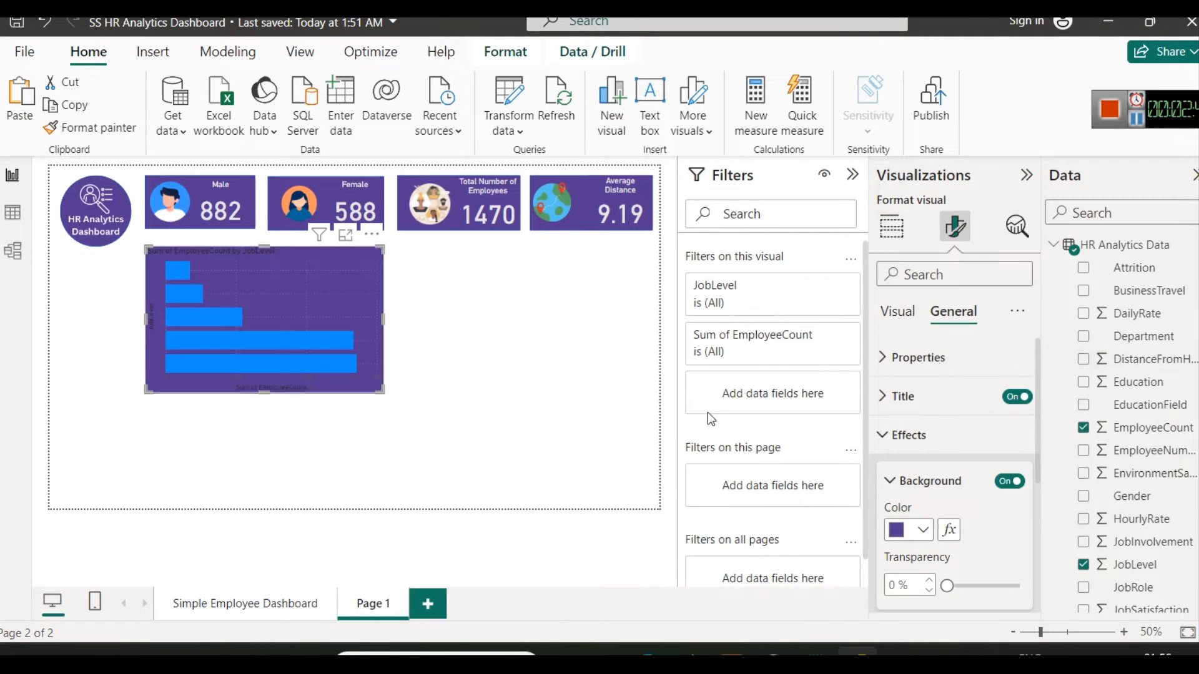
{"action": "left_click", "coordinate": [593, 391]}
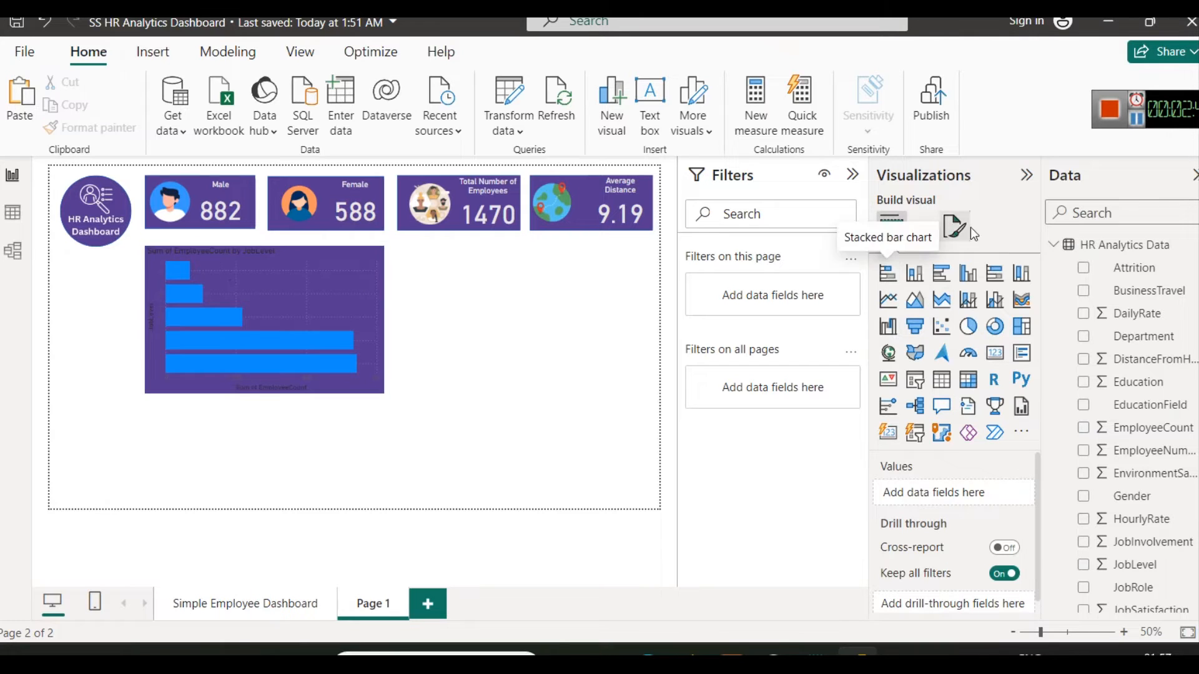
Step: Set the colour of the bar chart's Y-axis values to light grey
{"action": "left_click", "coordinate": [952, 236]}
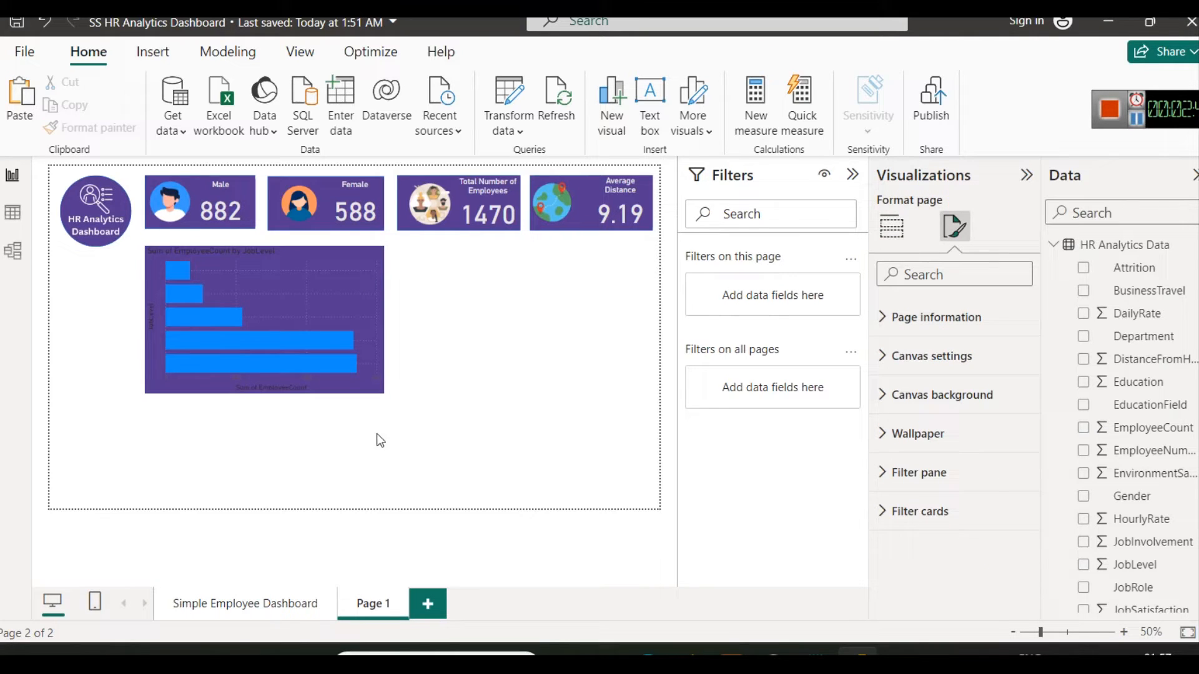
{"action": "left_click", "coordinate": [338, 272]}
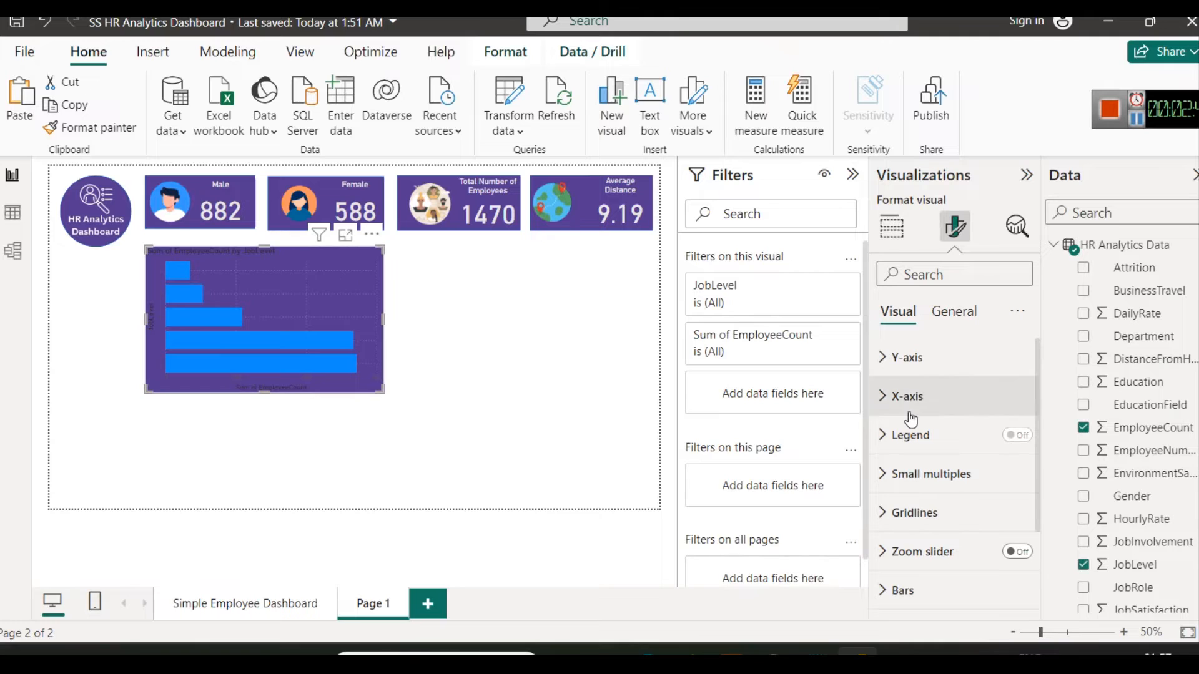
{"action": "left_click", "coordinate": [924, 359]}
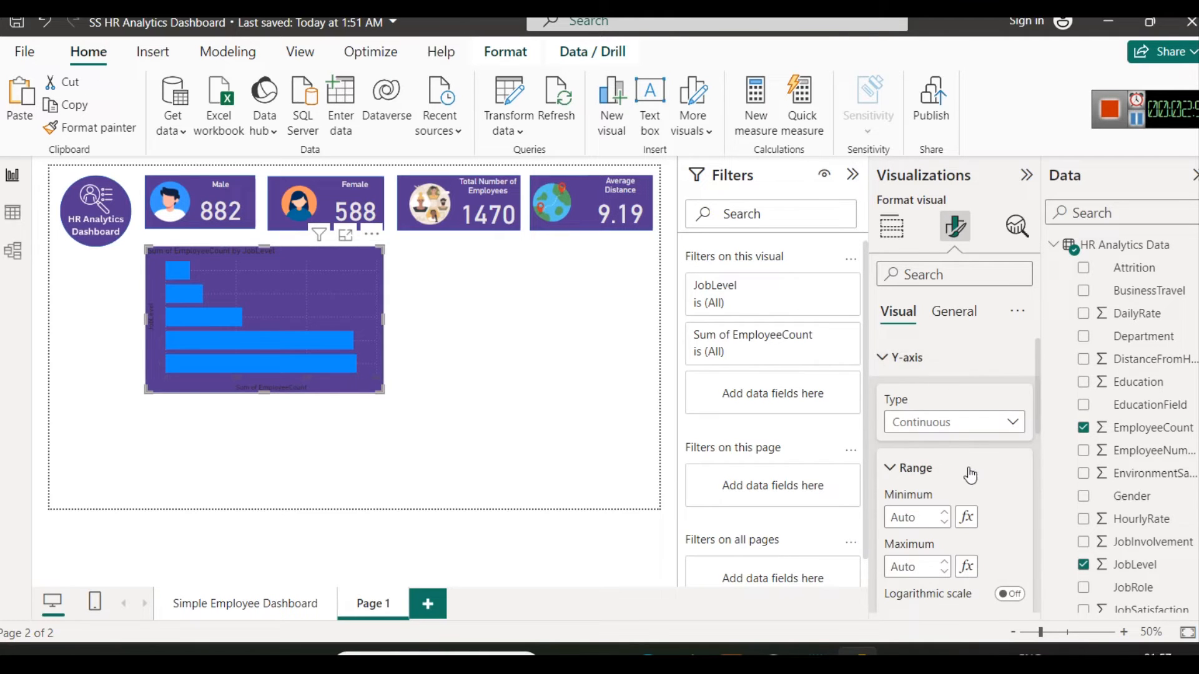
{"action": "scroll", "coordinate": [975, 477], "scroll_direction": "down", "scroll_amount": 4}
{"action": "left_click", "coordinate": [930, 498]}
{"action": "scroll", "coordinate": [924, 497], "scroll_direction": "down", "scroll_amount": 2}
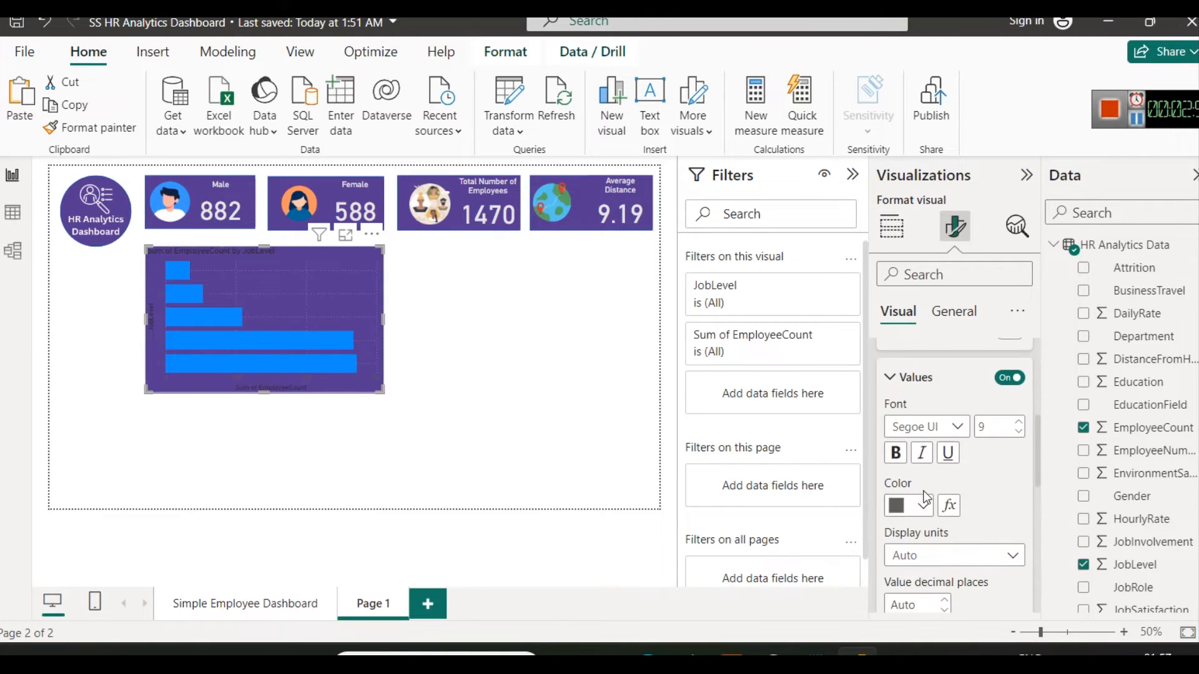
{"action": "left_click", "coordinate": [923, 503]}
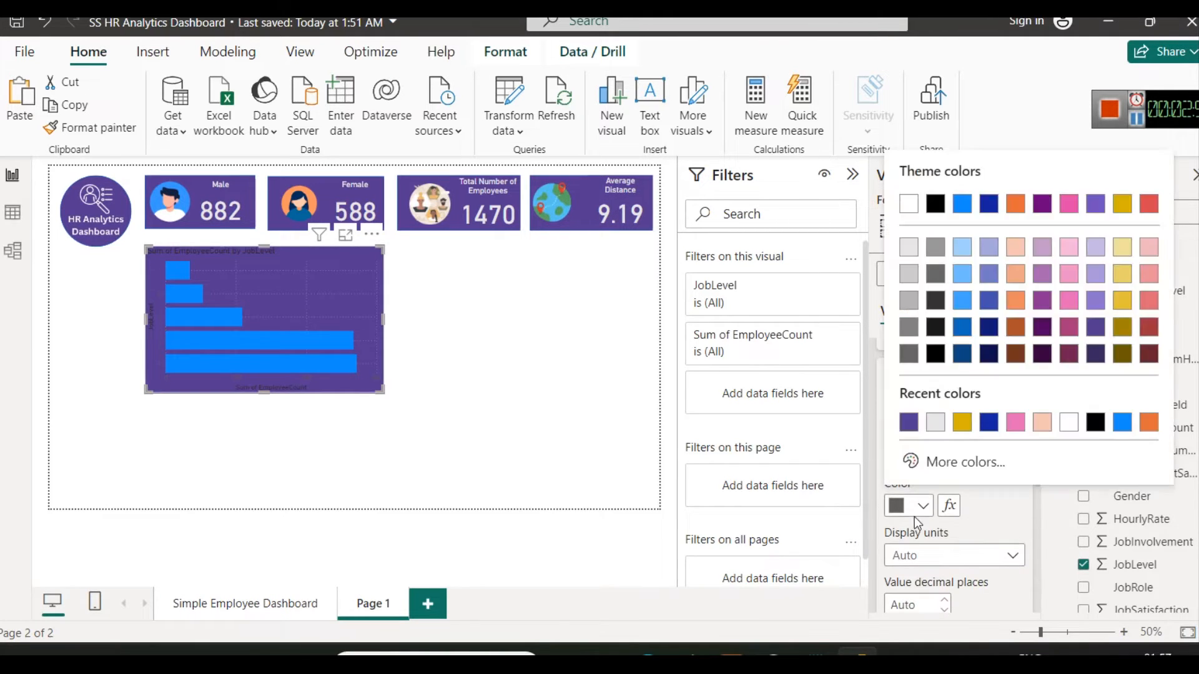
{"action": "left_click", "coordinate": [909, 254]}
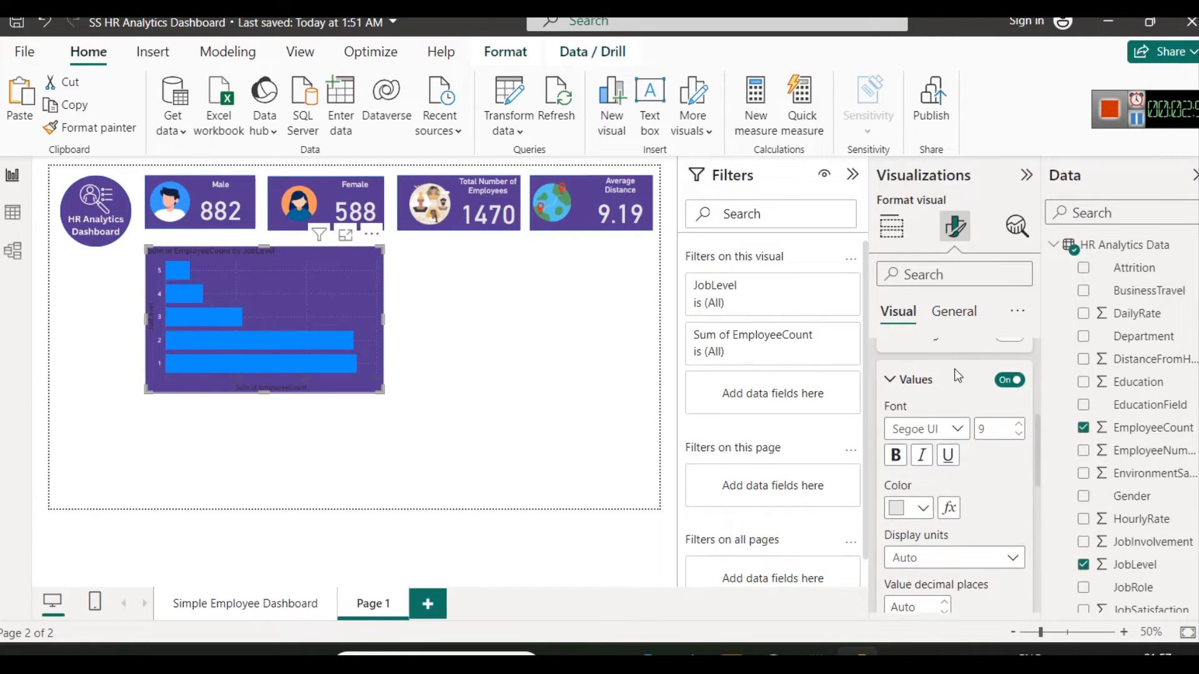
{"action": "scroll", "coordinate": [943, 437], "scroll_direction": "up", "scroll_amount": 1}
{"action": "left_click", "coordinate": [922, 419]}
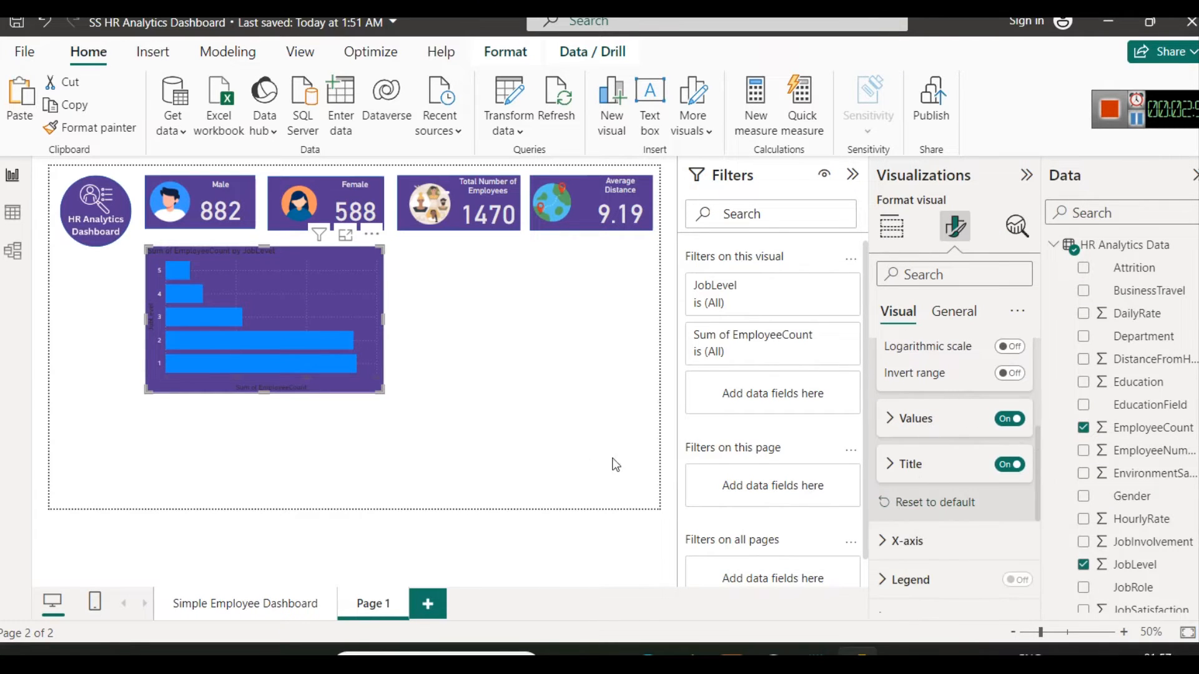
Step: Set the colour of the bar chart's X-axis values to light grey
{"action": "scroll", "coordinate": [934, 500], "scroll_direction": "down", "scroll_amount": 1}
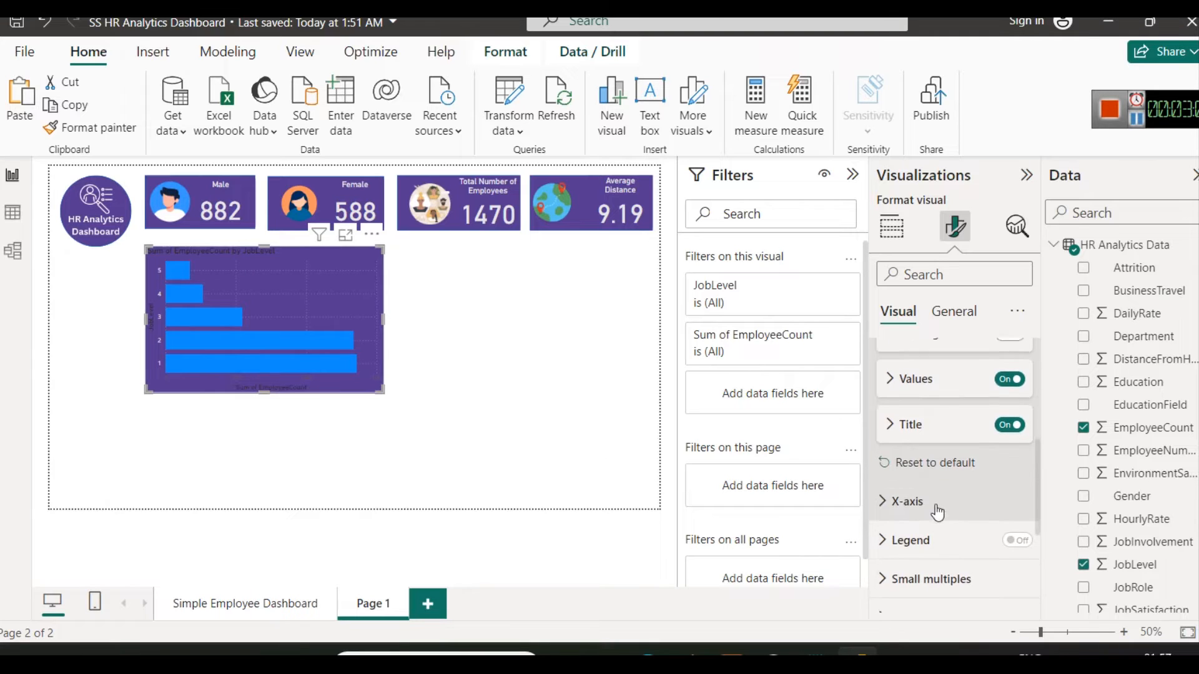
{"action": "left_click", "coordinate": [907, 498]}
{"action": "scroll", "coordinate": [916, 482], "scroll_direction": "down", "scroll_amount": 2}
{"action": "scroll", "coordinate": [916, 483], "scroll_direction": "down", "scroll_amount": 2}
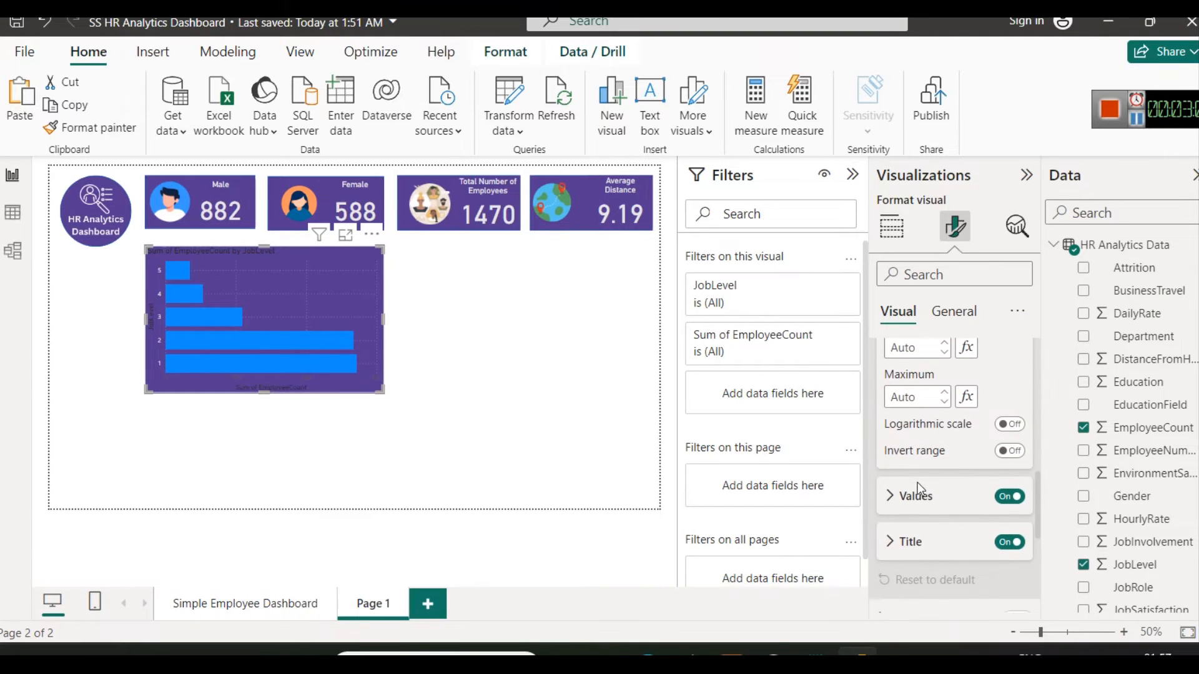
{"action": "left_click", "coordinate": [924, 496]}
{"action": "scroll", "coordinate": [940, 497], "scroll_direction": "down", "scroll_amount": 2}
{"action": "scroll", "coordinate": [940, 498], "scroll_direction": "down", "scroll_amount": 1}
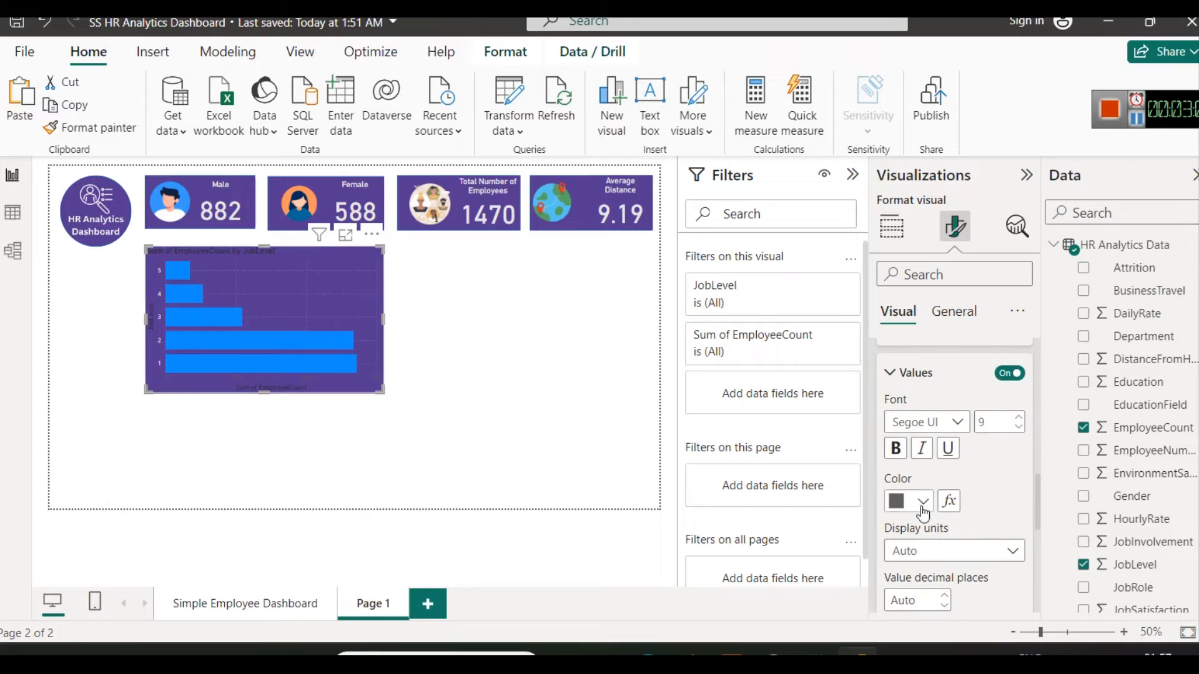
{"action": "left_click", "coordinate": [923, 502]}
{"action": "left_click", "coordinate": [910, 267]}
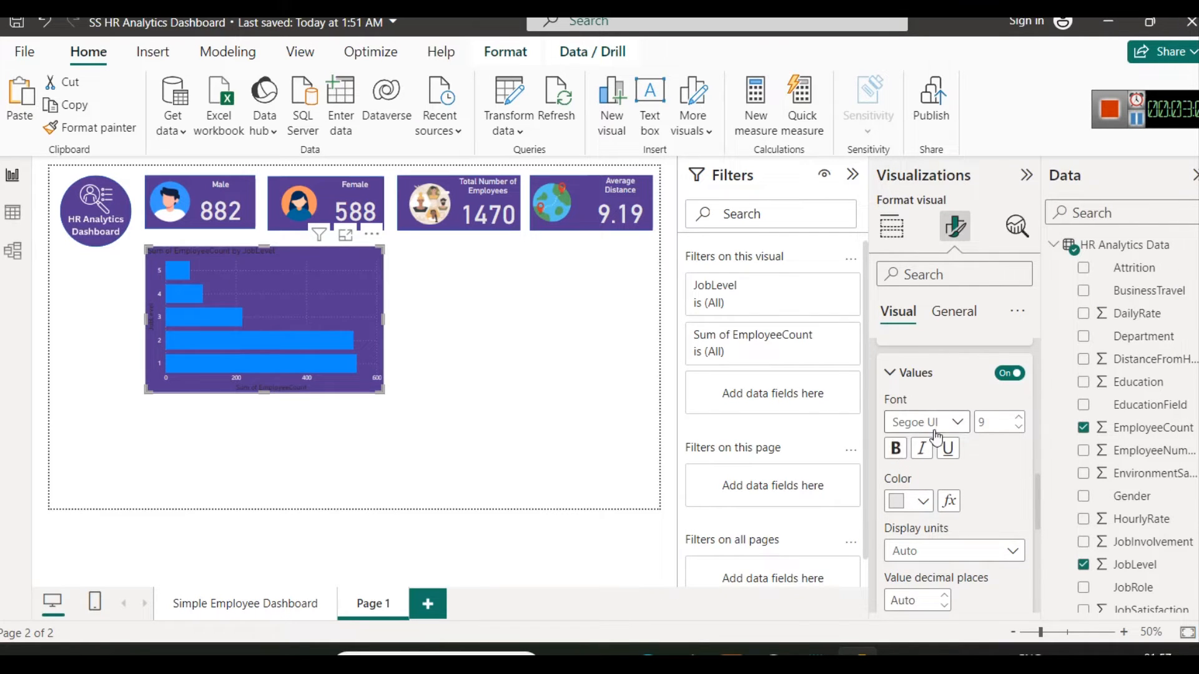
Step: Set the bar chart's title text colour to white and centre the title horizontally
{"action": "scroll", "coordinate": [934, 435], "scroll_direction": "up", "scroll_amount": 5}
{"action": "left_click", "coordinate": [976, 315]}
{"action": "left_click", "coordinate": [936, 387]}
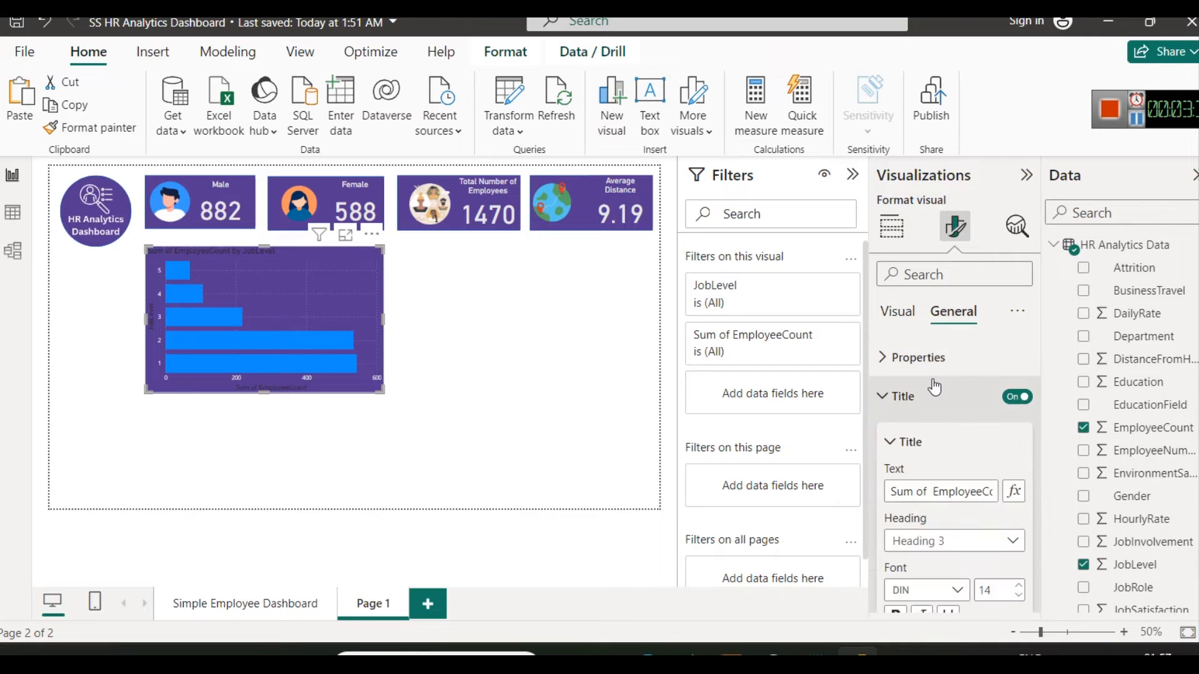
{"action": "scroll", "coordinate": [933, 399], "scroll_direction": "down", "scroll_amount": 5}
{"action": "left_click", "coordinate": [924, 423]}
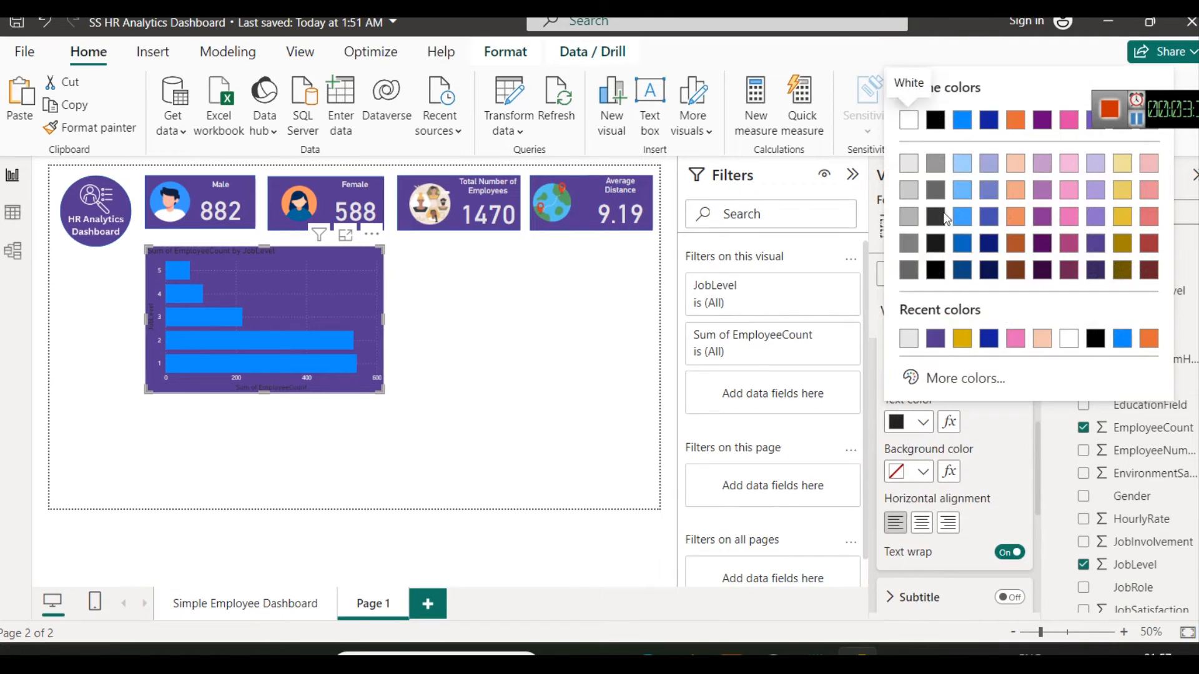
{"action": "left_click", "coordinate": [909, 120]}
{"action": "left_click", "coordinate": [922, 522]}
{"action": "left_click", "coordinate": [440, 375]}
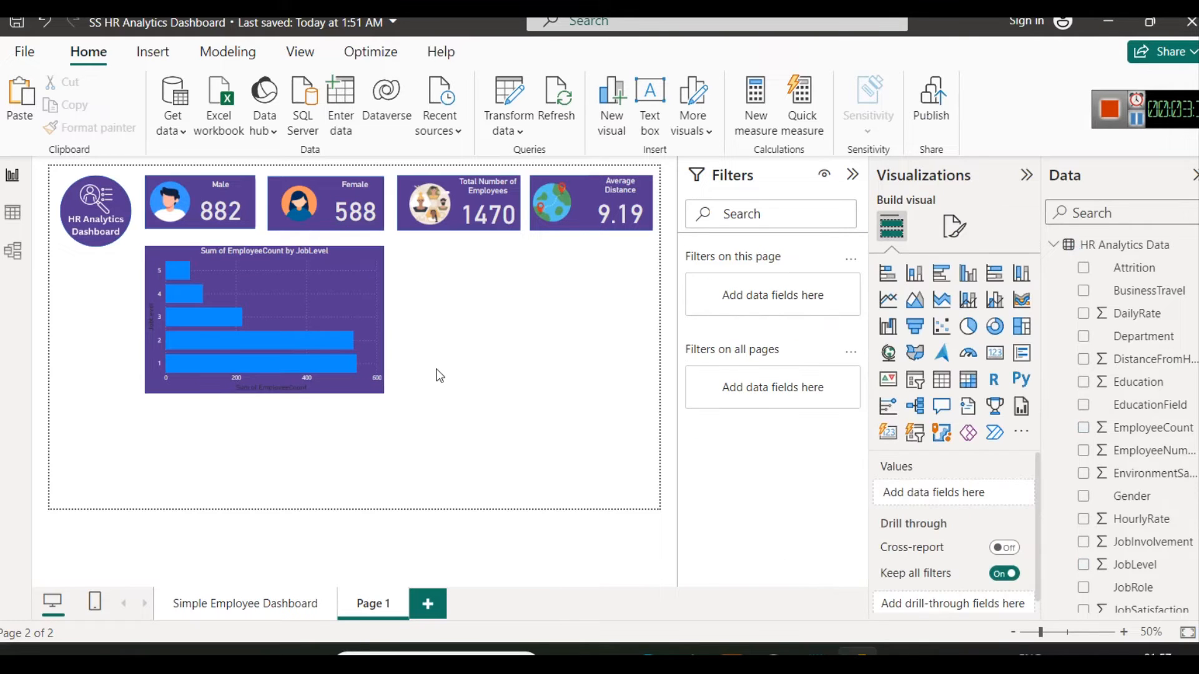
Step: Add the Gender field as the legend of the job level bar chart and inspect the split bar values
{"action": "left_click", "coordinate": [358, 275]}
{"action": "scroll", "coordinate": [944, 523], "scroll_direction": "down", "scroll_amount": 3}
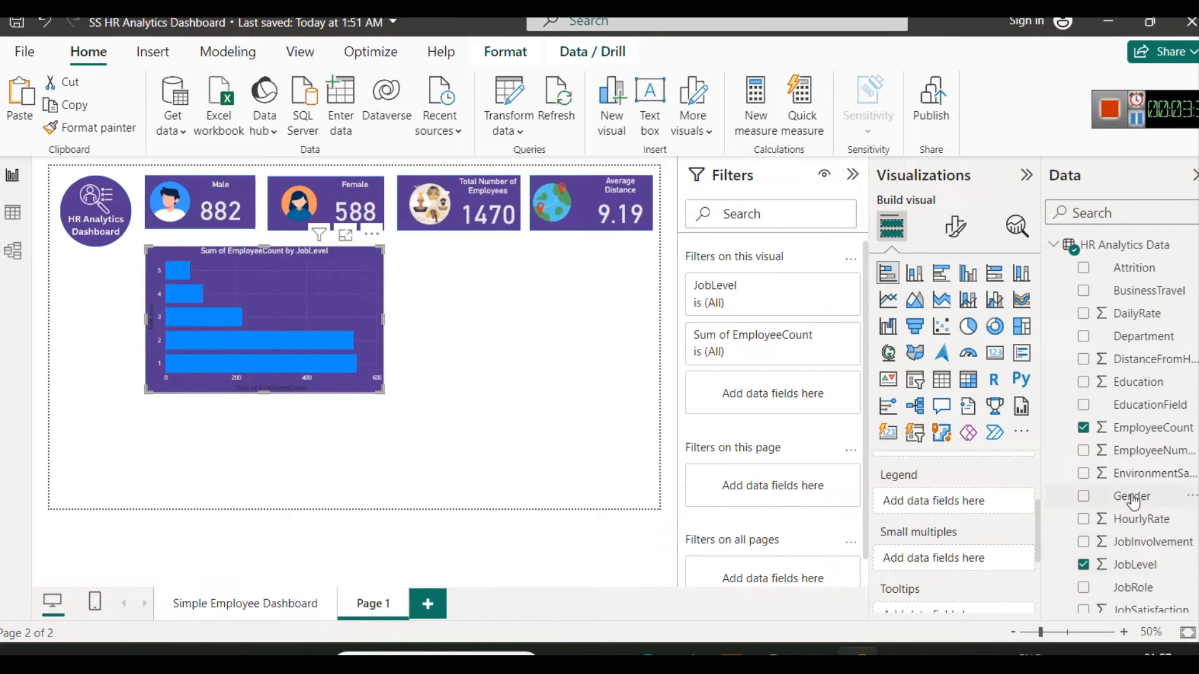
{"action": "left_click_drag", "start_coordinate": [1133, 501], "coordinate": [974, 500]}
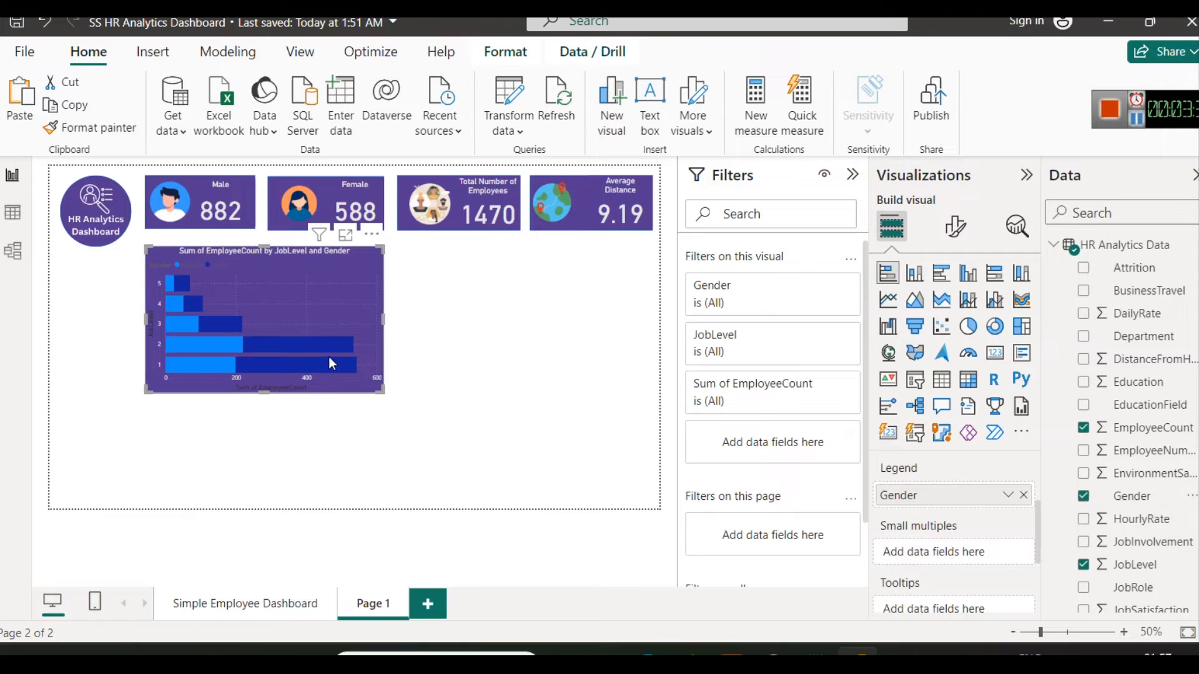
{"action": "mouse_move", "coordinate": [322, 345]}
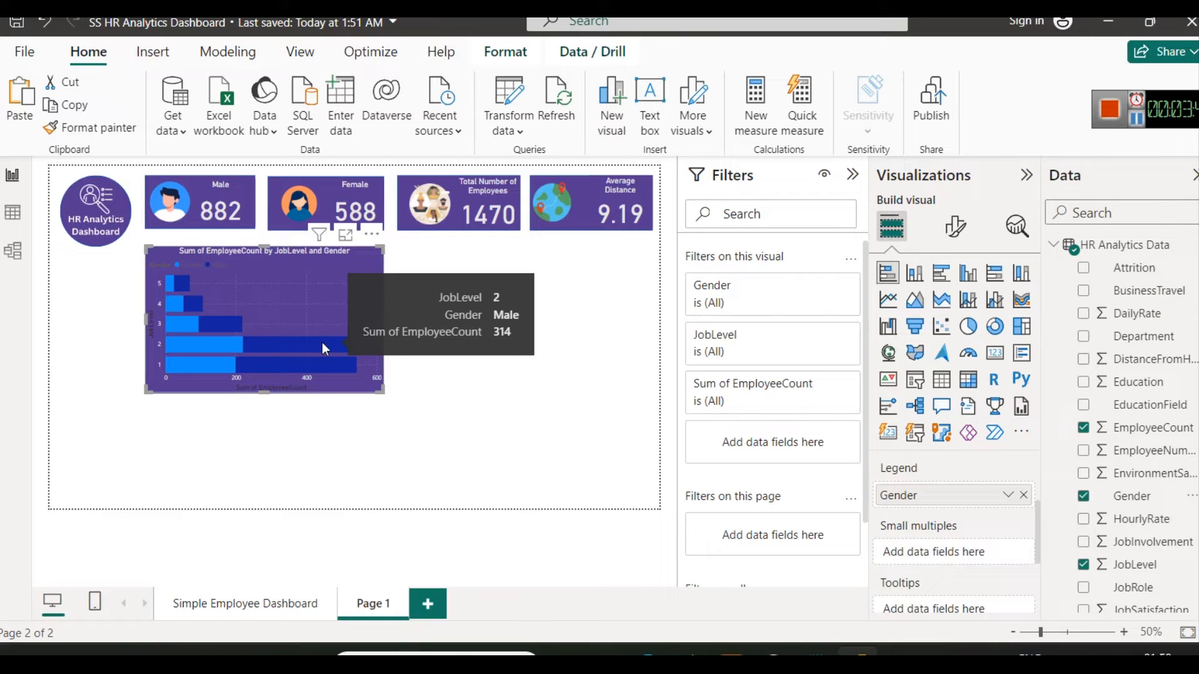
{"action": "mouse_move", "coordinate": [225, 348]}
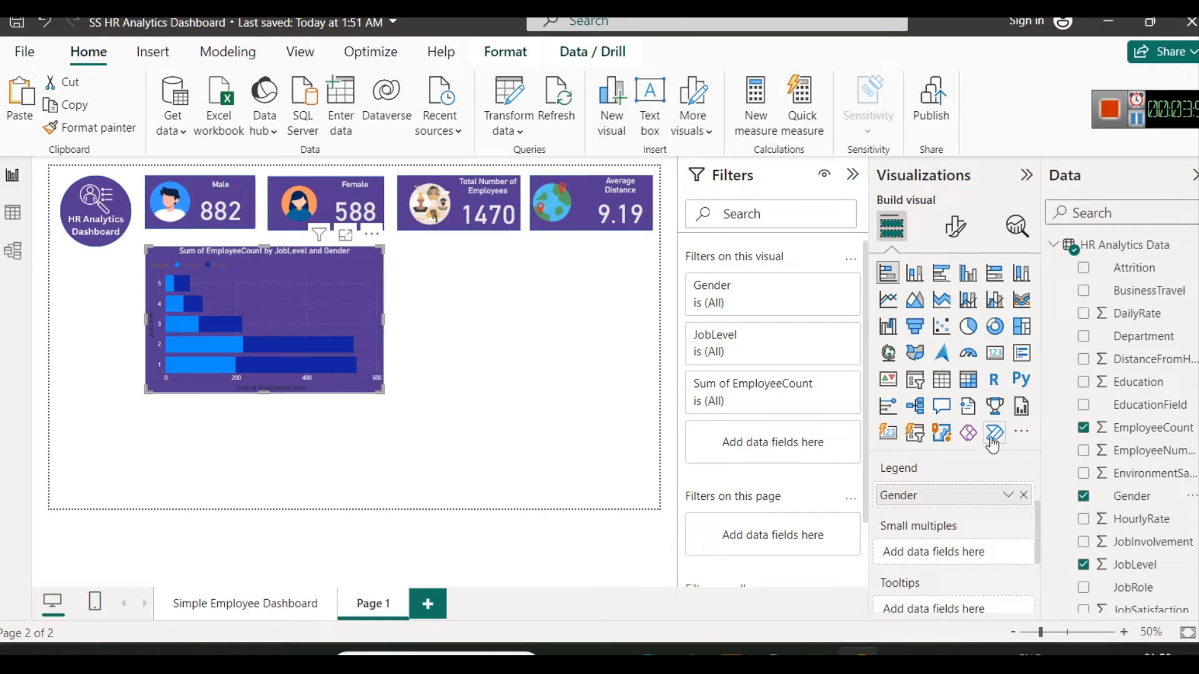
Step: Set the text colour of the bar chart's Gender legend to light grey
{"action": "left_click", "coordinate": [955, 226]}
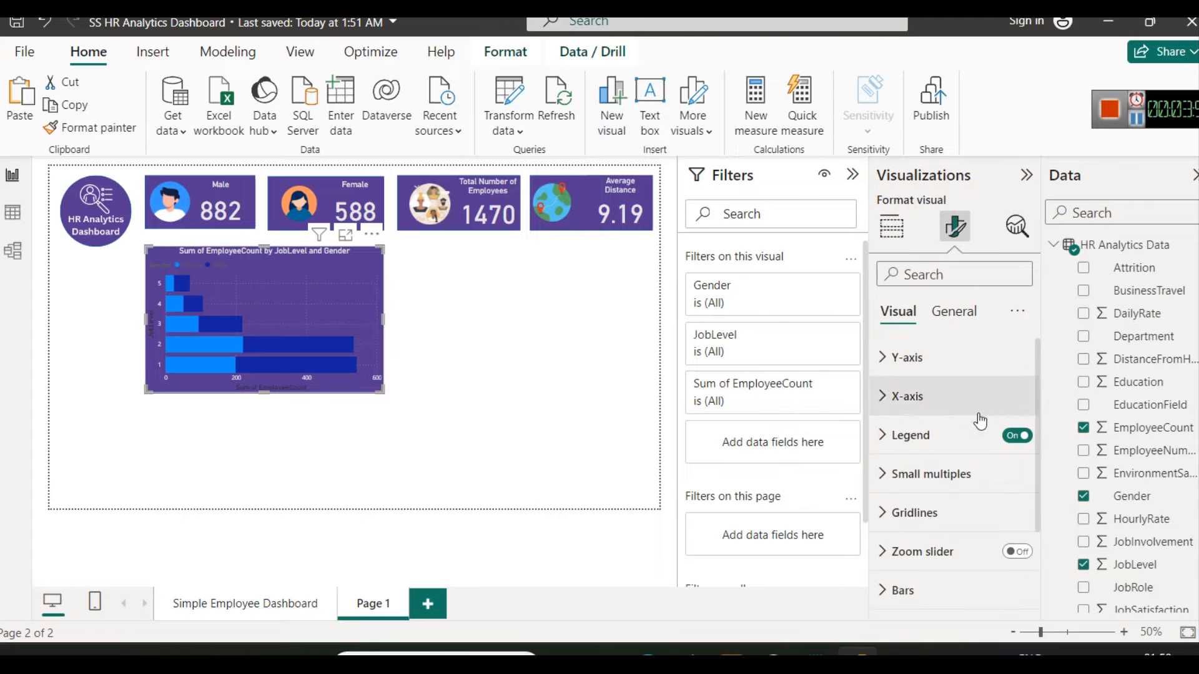
{"action": "left_click", "coordinate": [931, 442]}
{"action": "scroll", "coordinate": [936, 487], "scroll_direction": "down", "scroll_amount": 3}
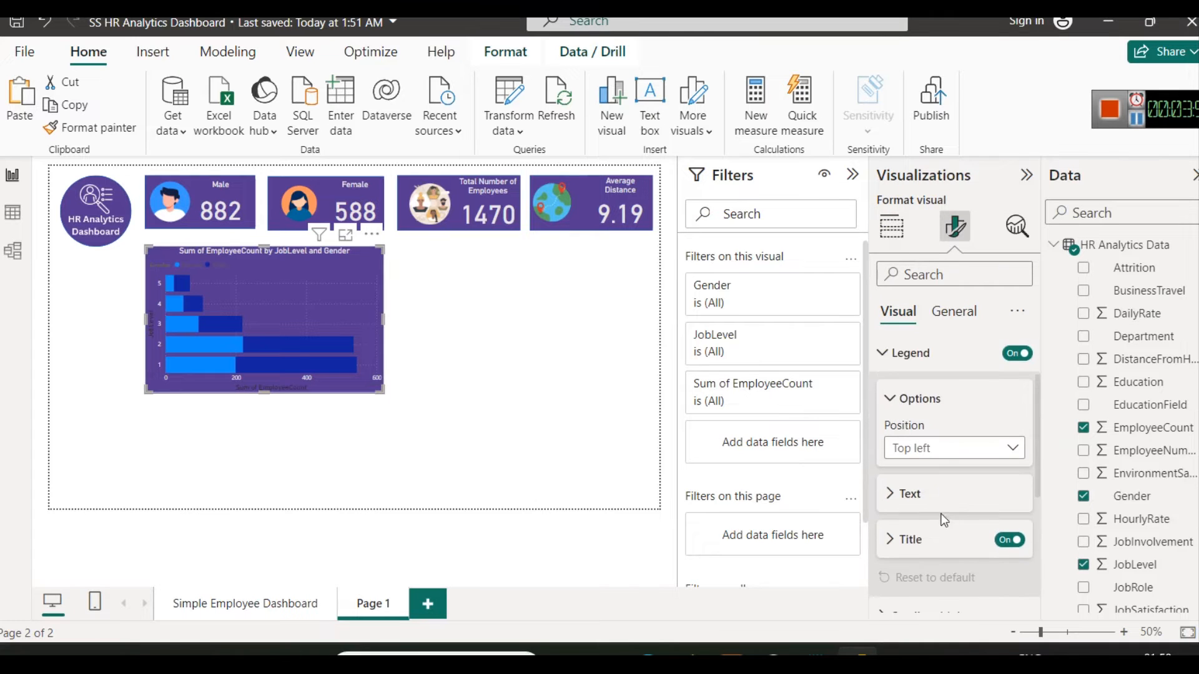
{"action": "left_click", "coordinate": [919, 462]}
{"action": "scroll", "coordinate": [926, 485], "scroll_direction": "up", "scroll_amount": 2}
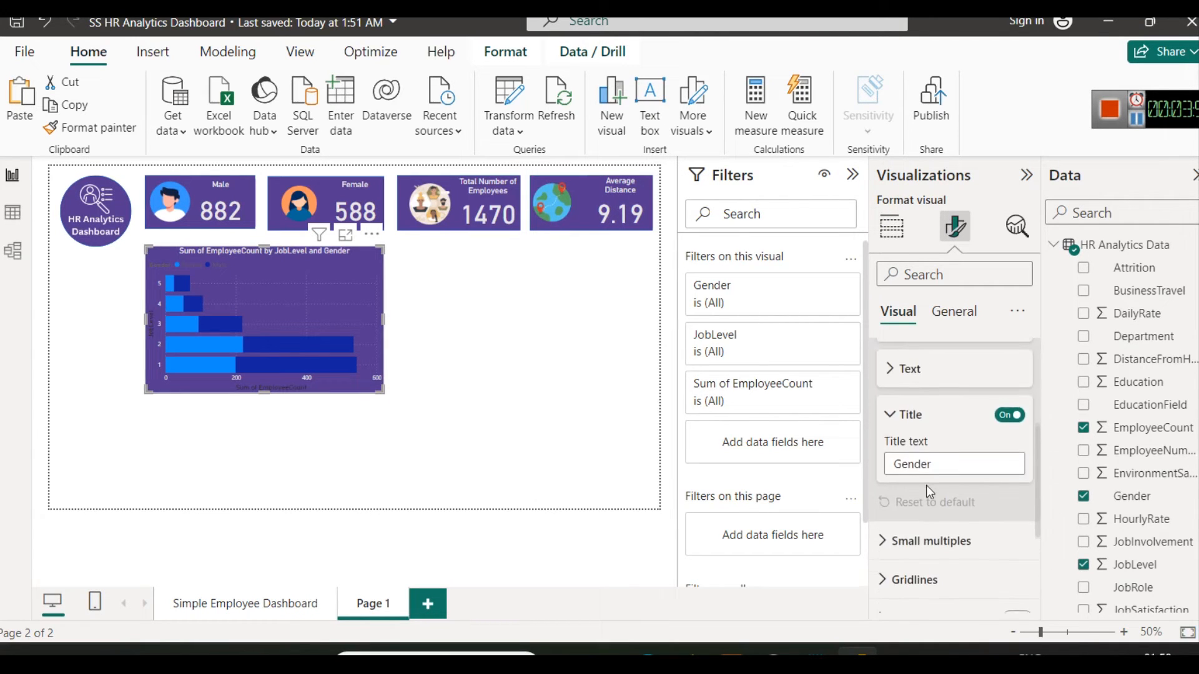
{"action": "left_click", "coordinate": [910, 372]}
{"action": "left_click", "coordinate": [923, 498]}
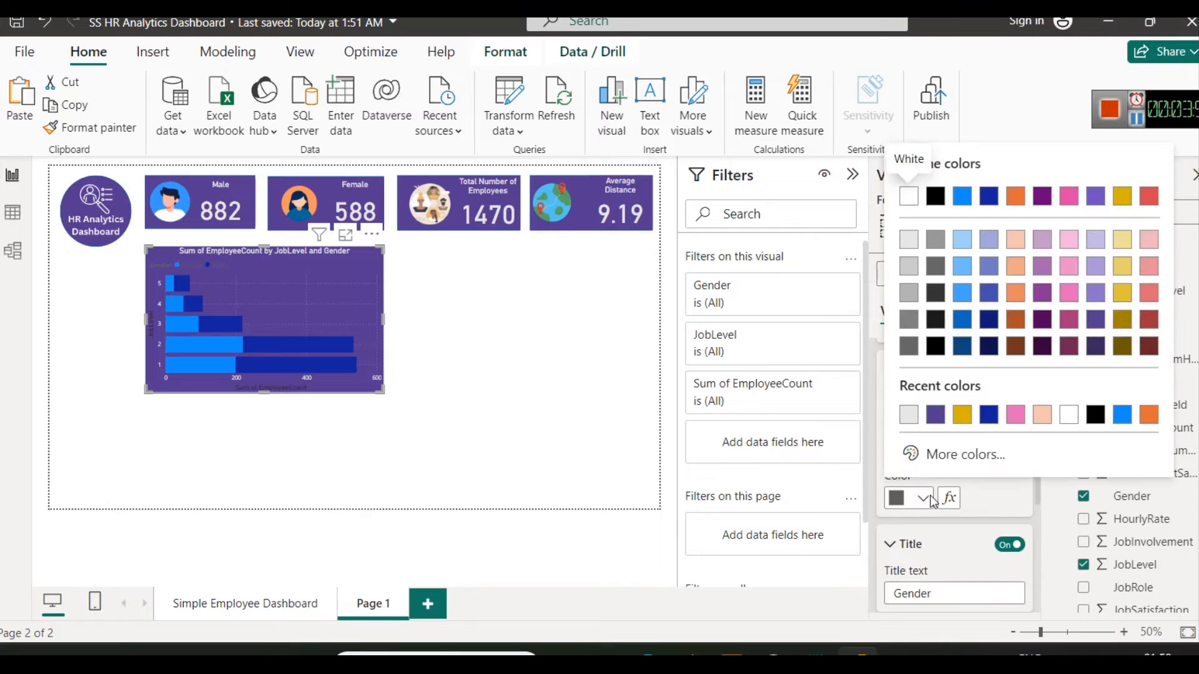
{"action": "left_click", "coordinate": [919, 244]}
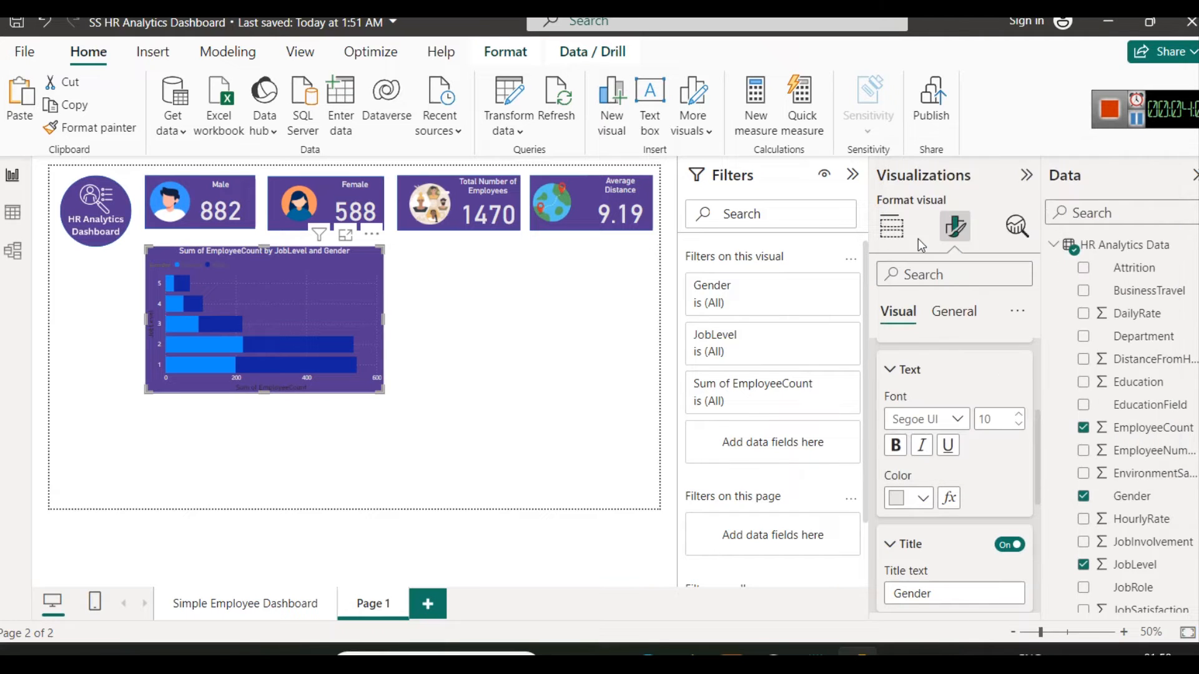
{"action": "left_click", "coordinate": [431, 464]}
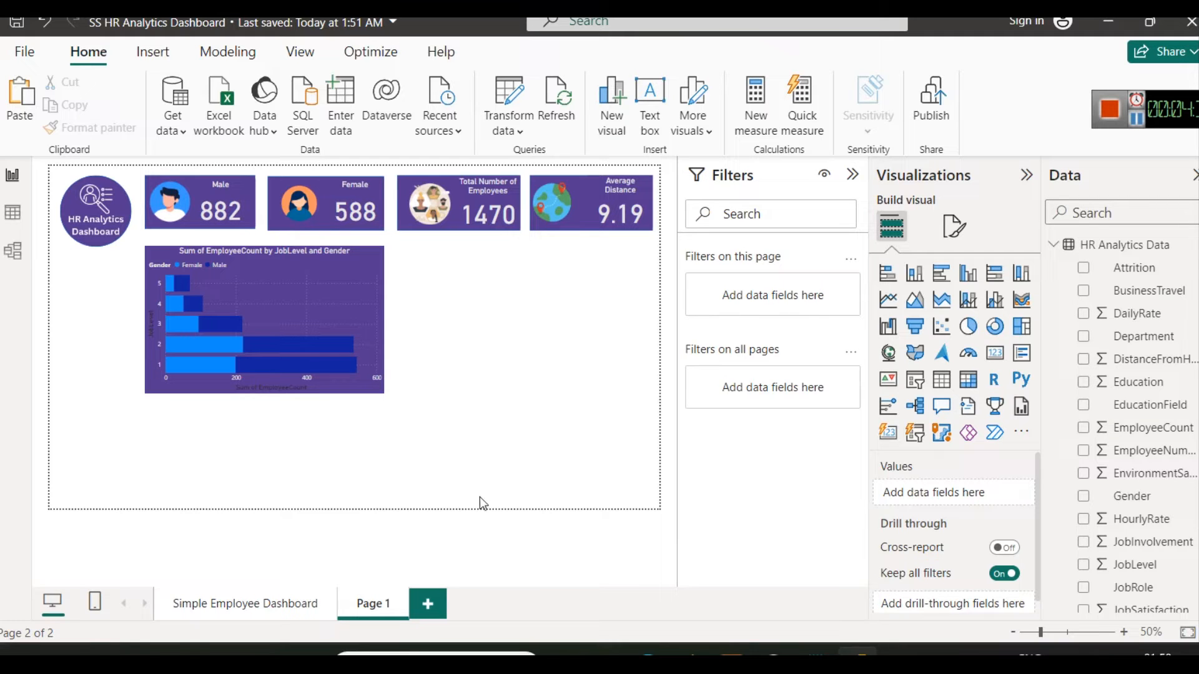
Step: Compare with the Simple Employee Dashboard page and set Page 1's wallpaper colour to light purple
{"action": "left_click", "coordinate": [278, 615]}
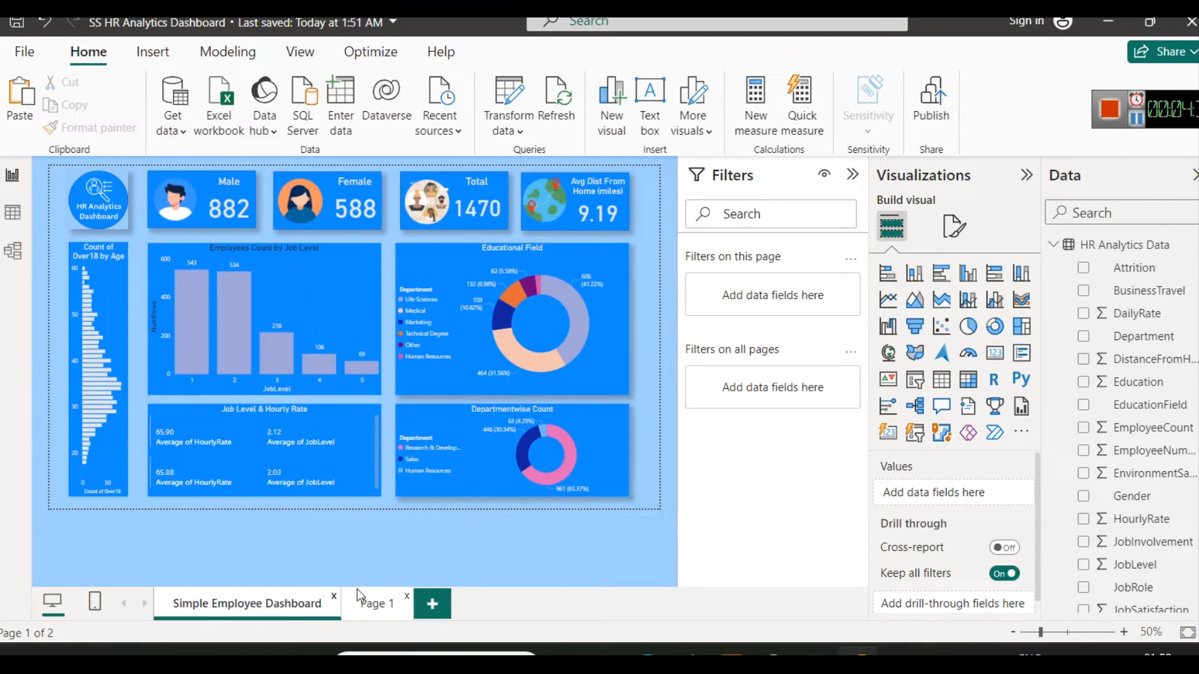
{"action": "left_click", "coordinate": [372, 603]}
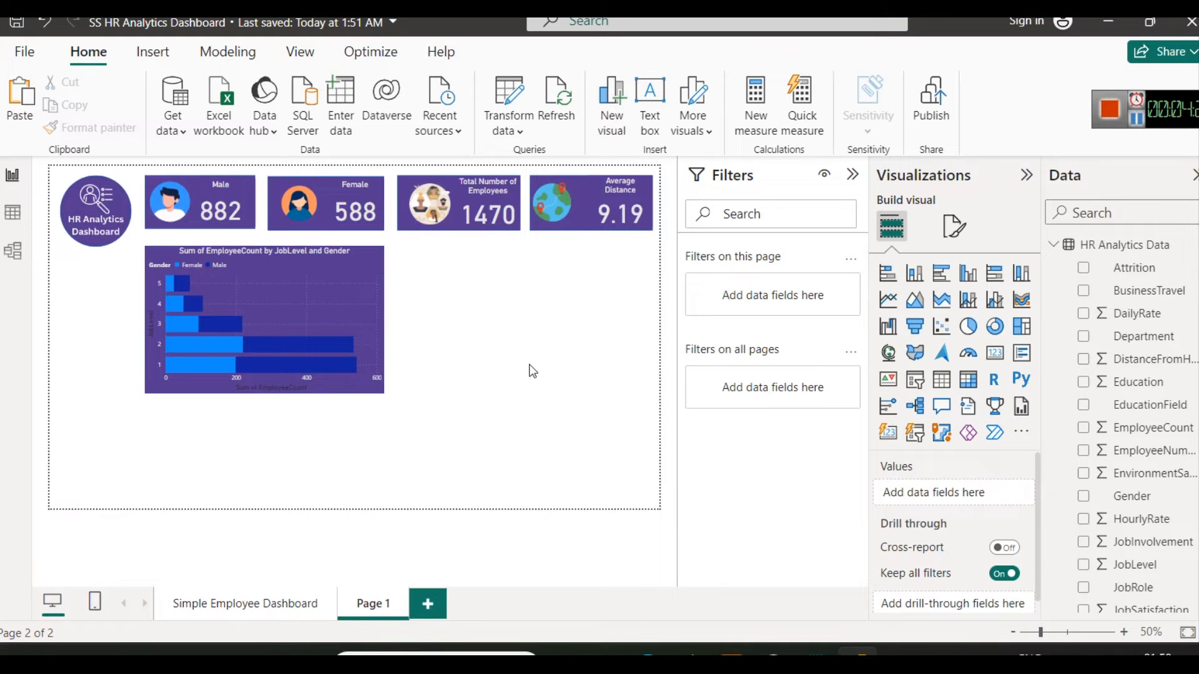
{"action": "left_click", "coordinate": [953, 238]}
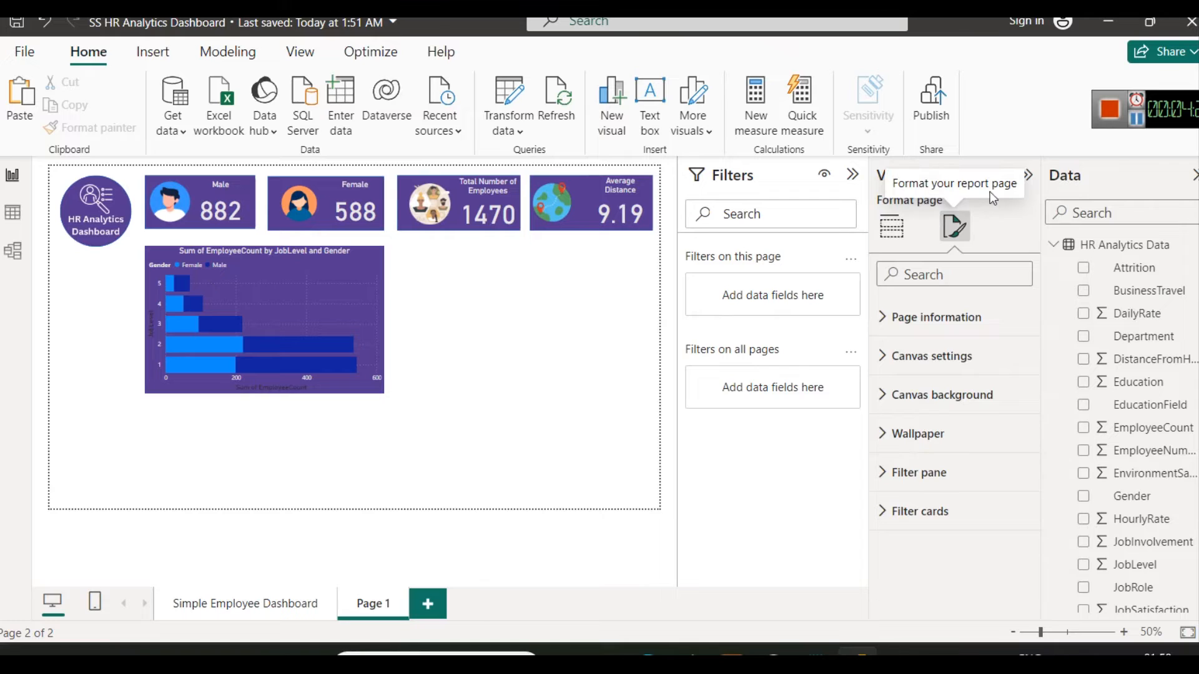
{"action": "left_click", "coordinate": [930, 434]}
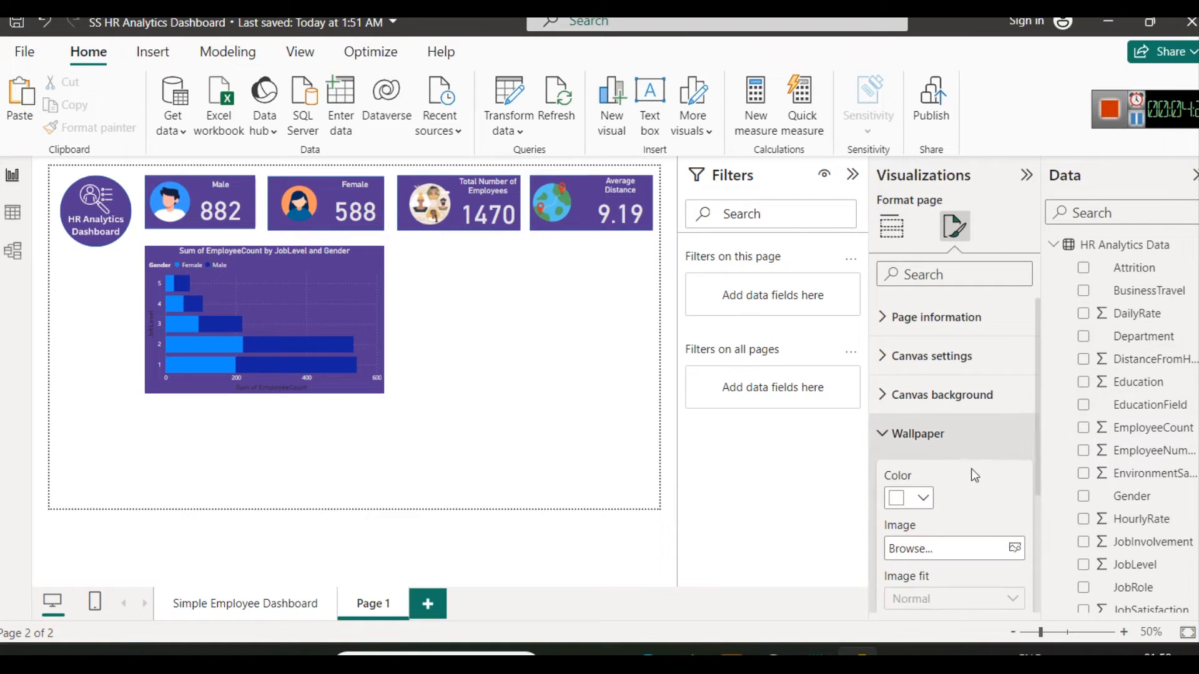
{"action": "scroll", "coordinate": [944, 487], "scroll_direction": "down", "scroll_amount": 2}
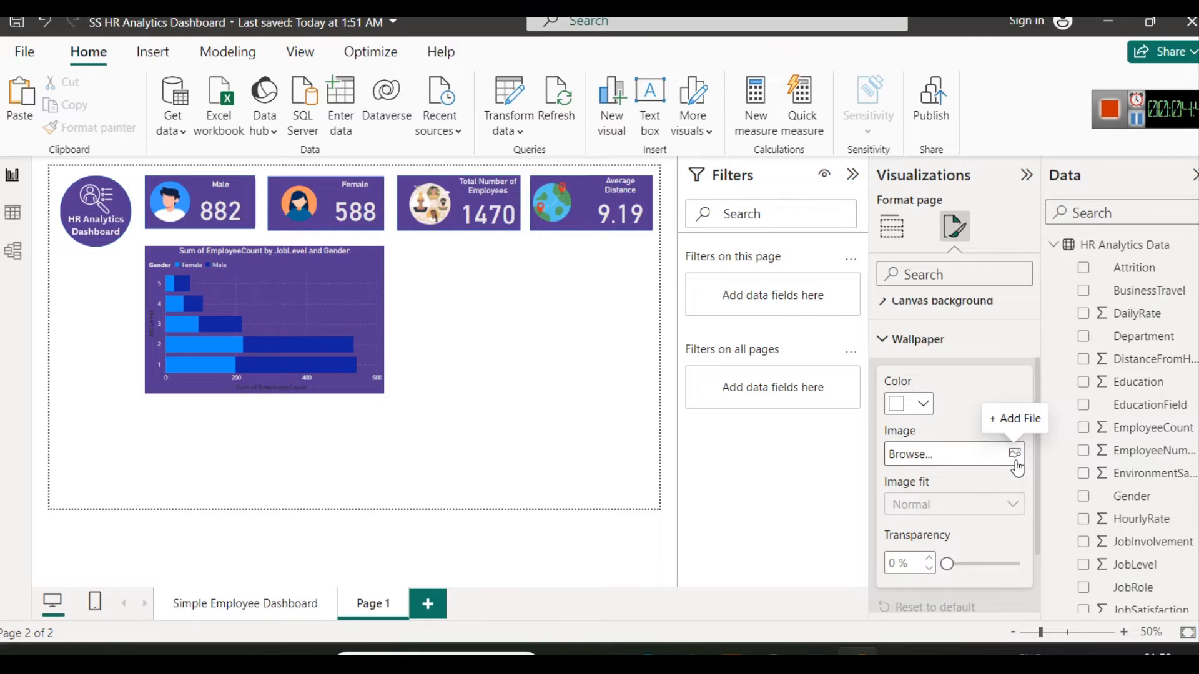
{"action": "left_click", "coordinate": [923, 404]}
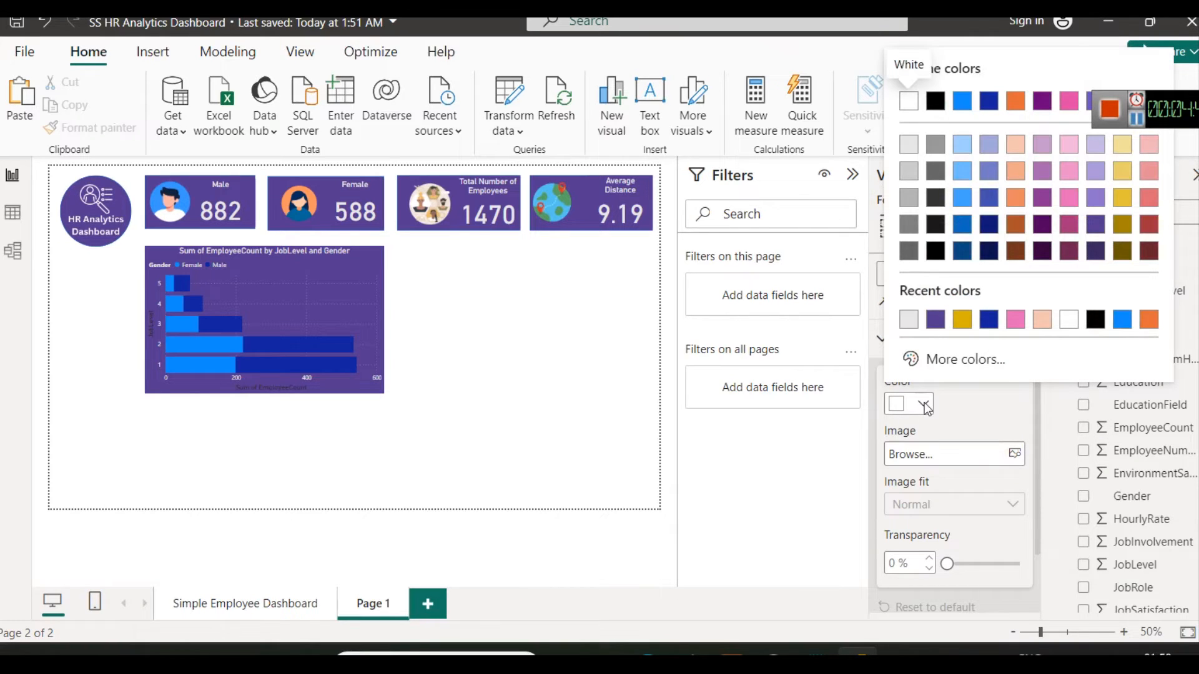
{"action": "left_click", "coordinate": [1103, 149]}
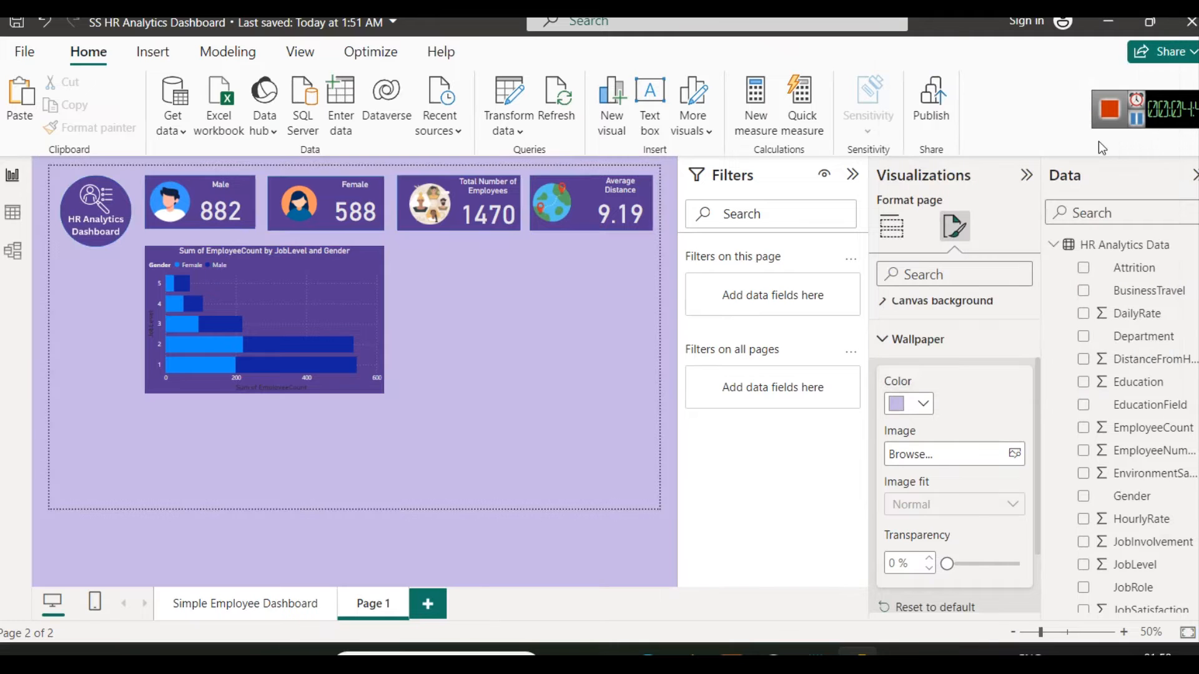
{"action": "left_click", "coordinate": [453, 435]}
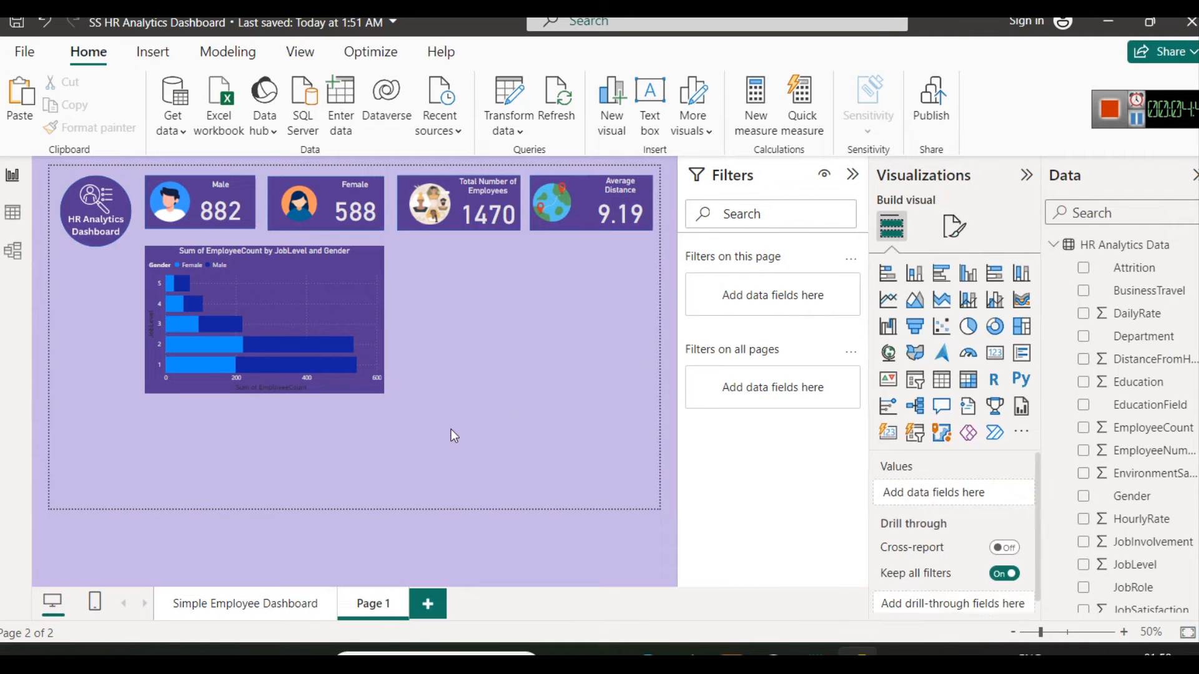
Step: Review the Educational Field donut chart on the Simple Employee Dashboard page and add a new visual with EducationField to Page 1
{"action": "left_click", "coordinate": [281, 602]}
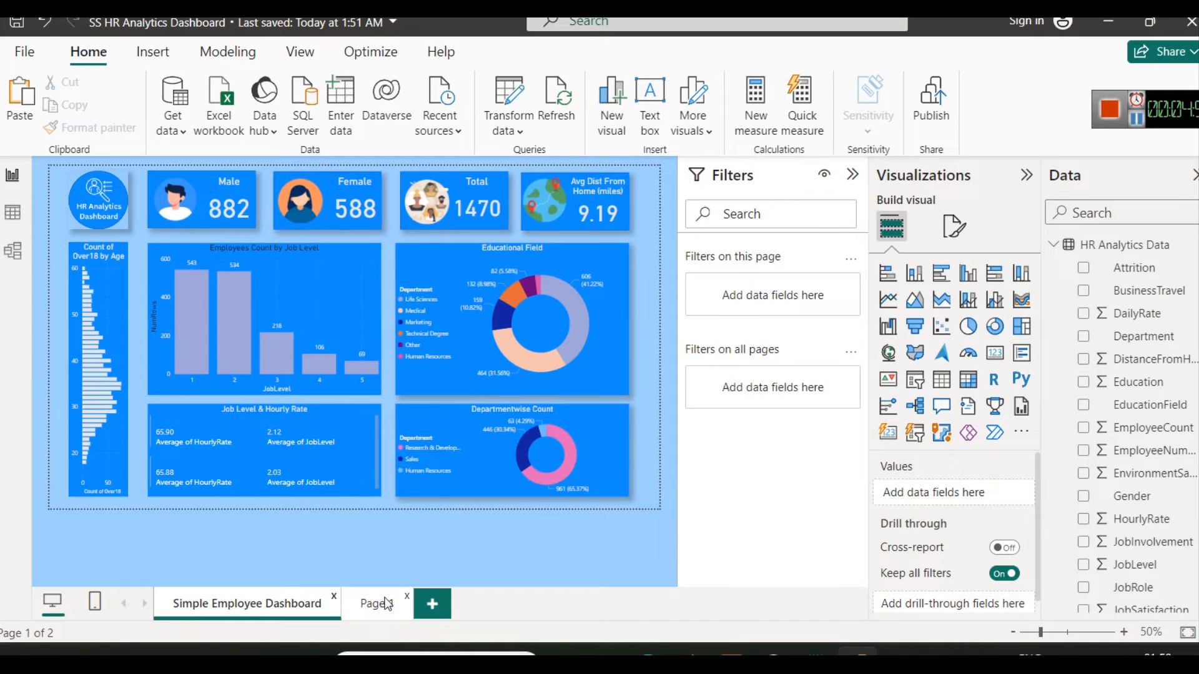
{"action": "left_click", "coordinate": [390, 604]}
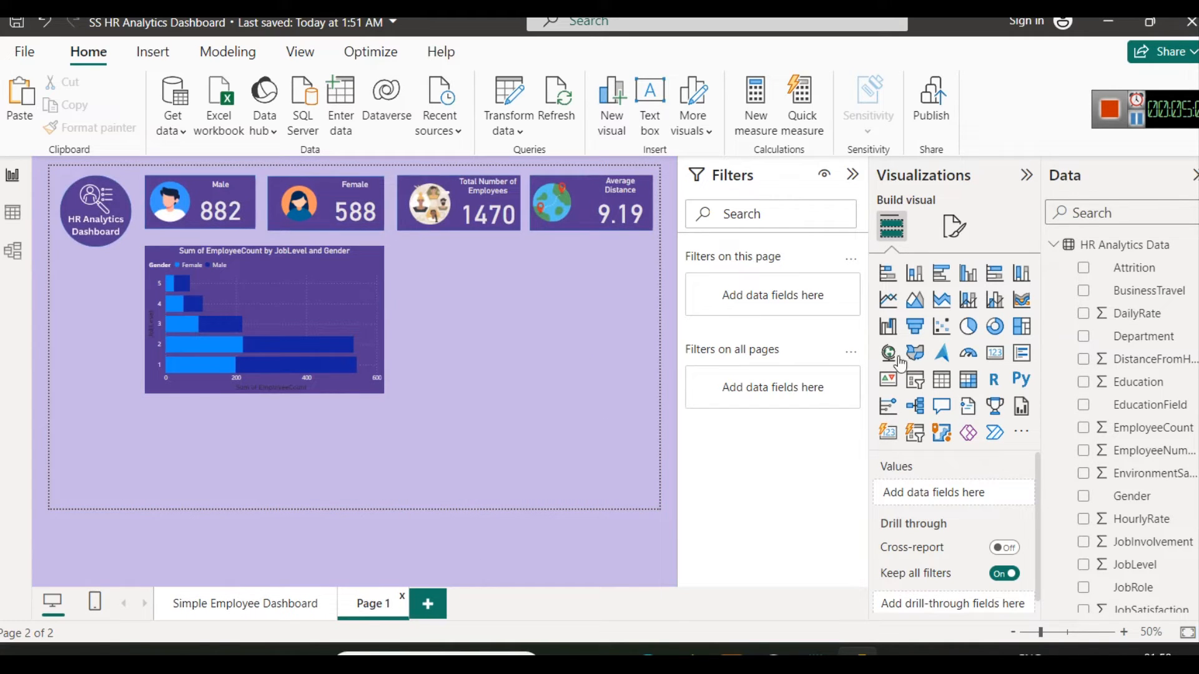
{"action": "left_click", "coordinate": [289, 602]}
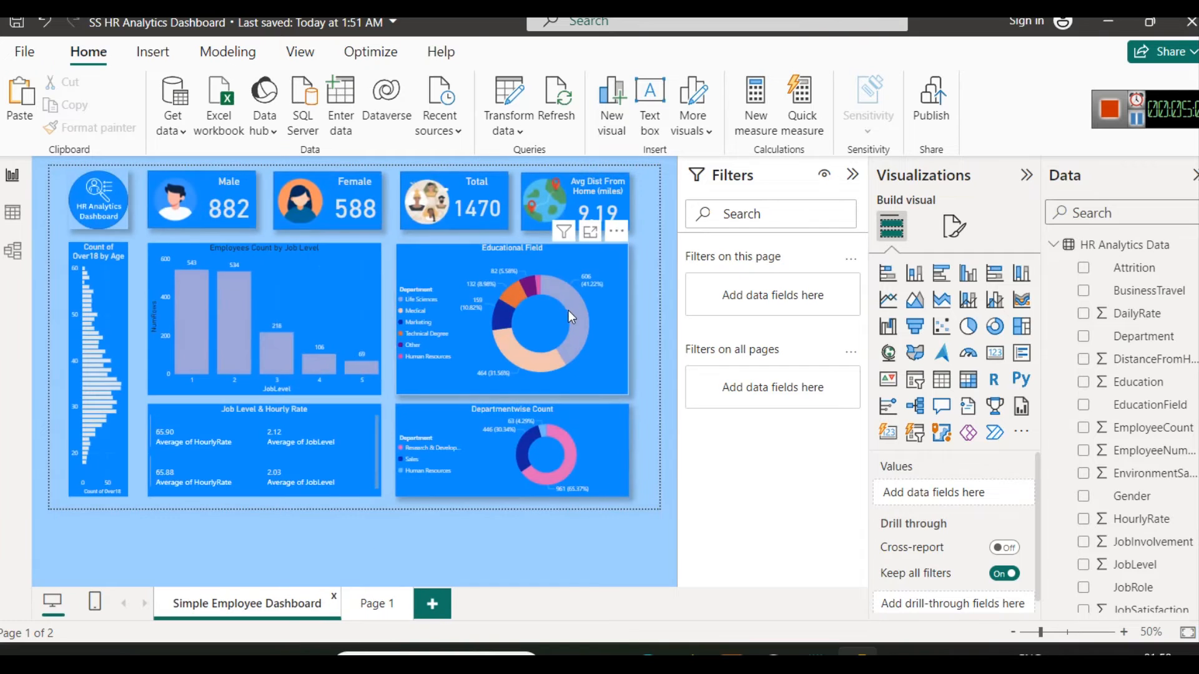
{"action": "mouse_move", "coordinate": [573, 292]}
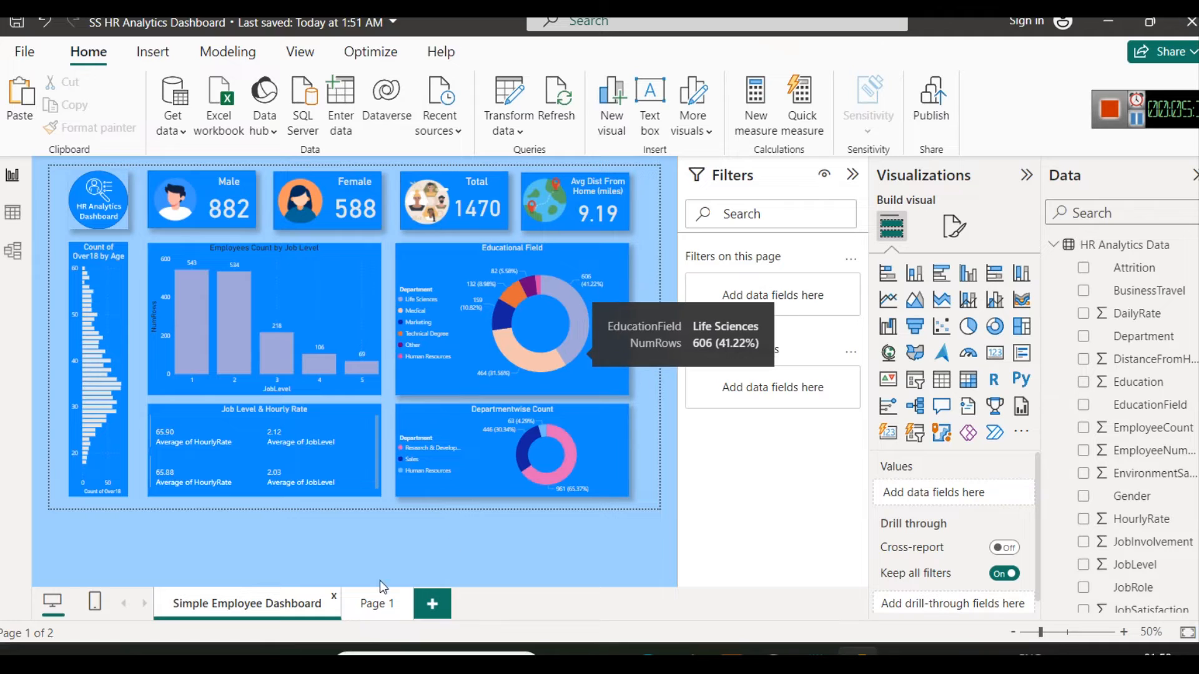
{"action": "left_click", "coordinate": [382, 605]}
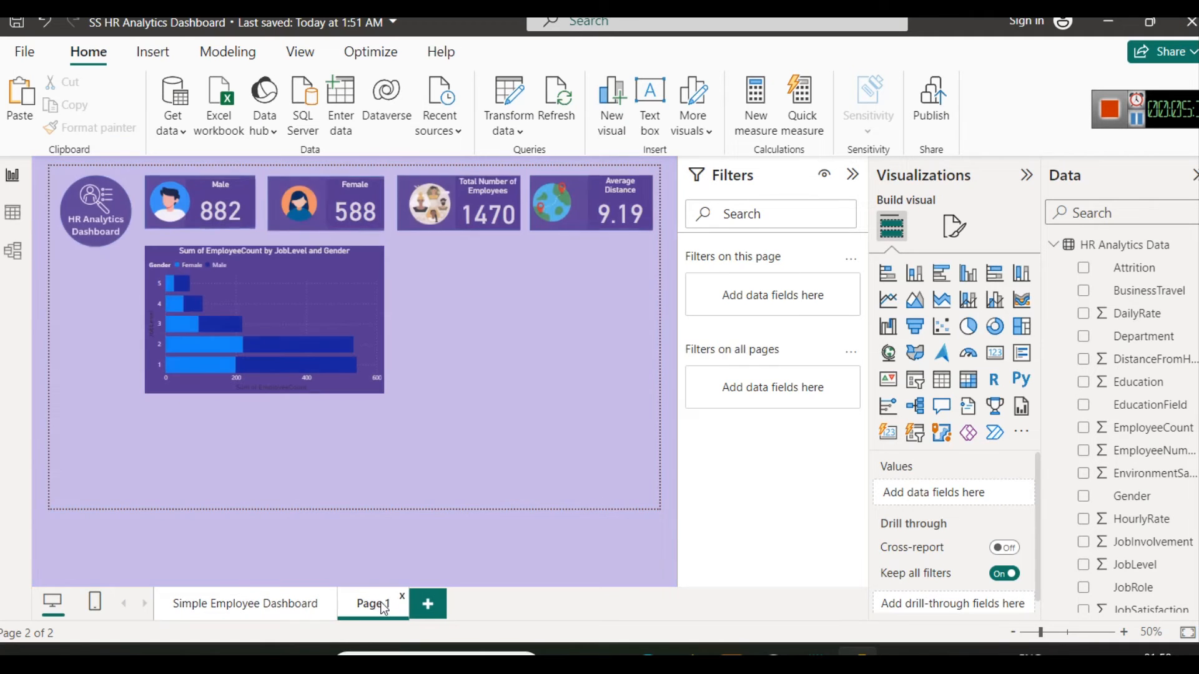
{"action": "left_click", "coordinate": [1083, 405]}
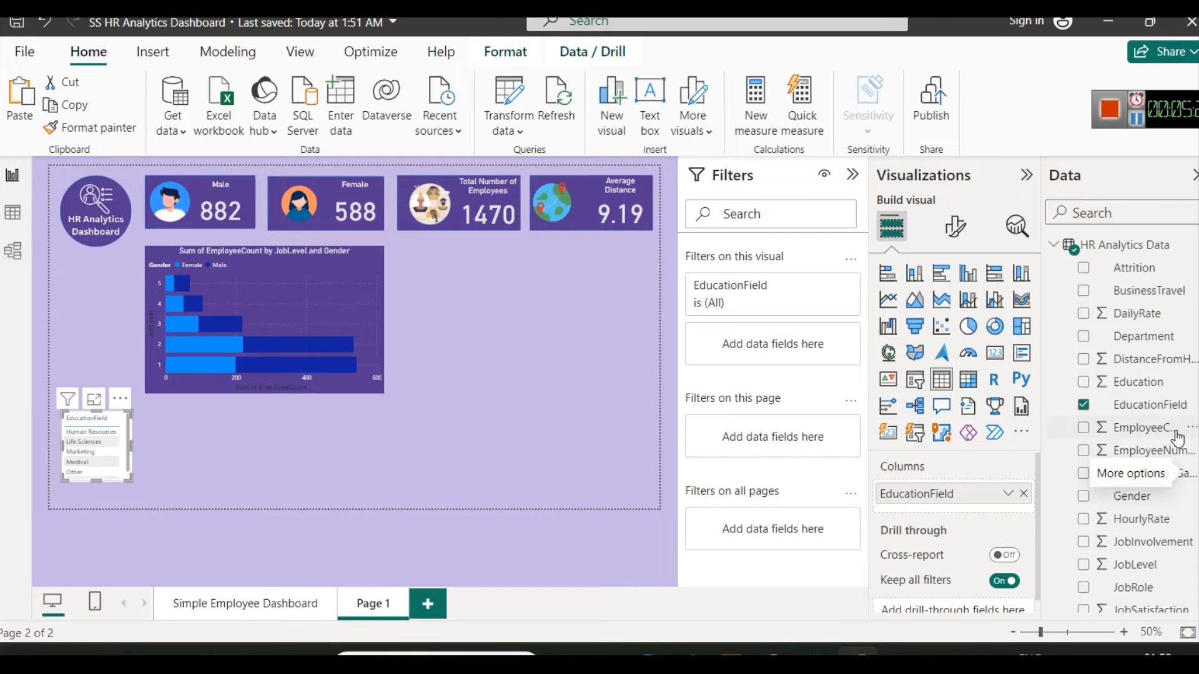
Step: Add the NumRows measure to the EducationField table on Page 1
{"action": "scroll", "coordinate": [1147, 534], "scroll_direction": "down", "scroll_amount": 6}
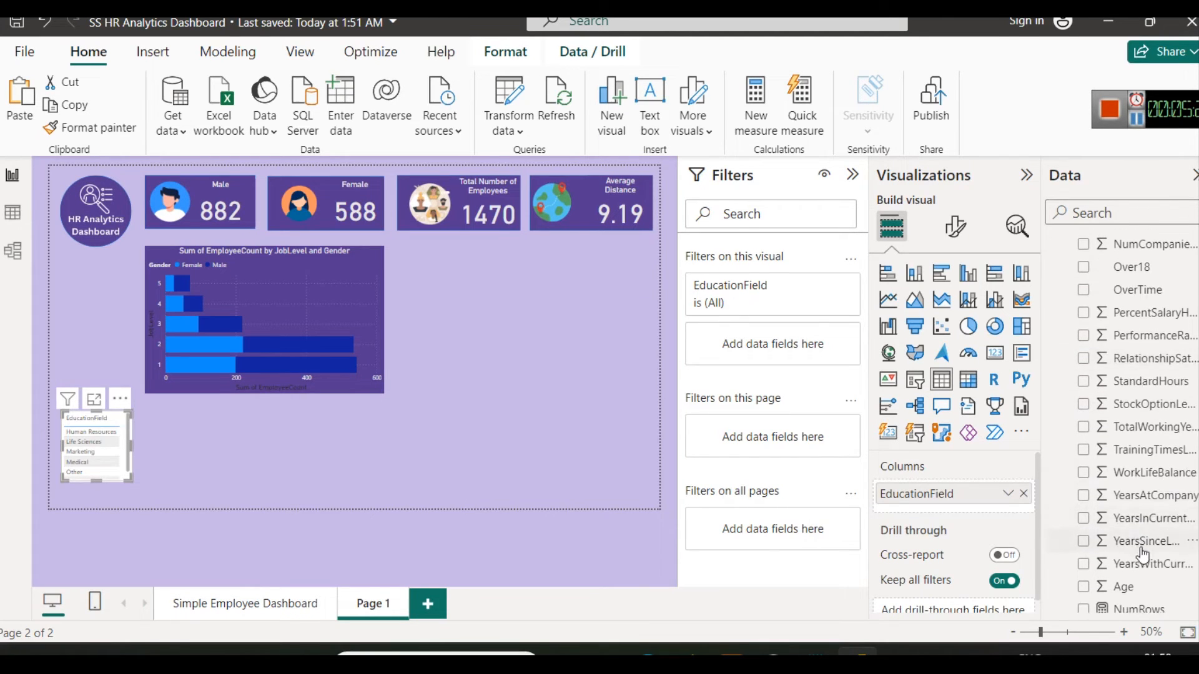
{"action": "scroll", "coordinate": [1138, 553], "scroll_direction": "up", "scroll_amount": 1}
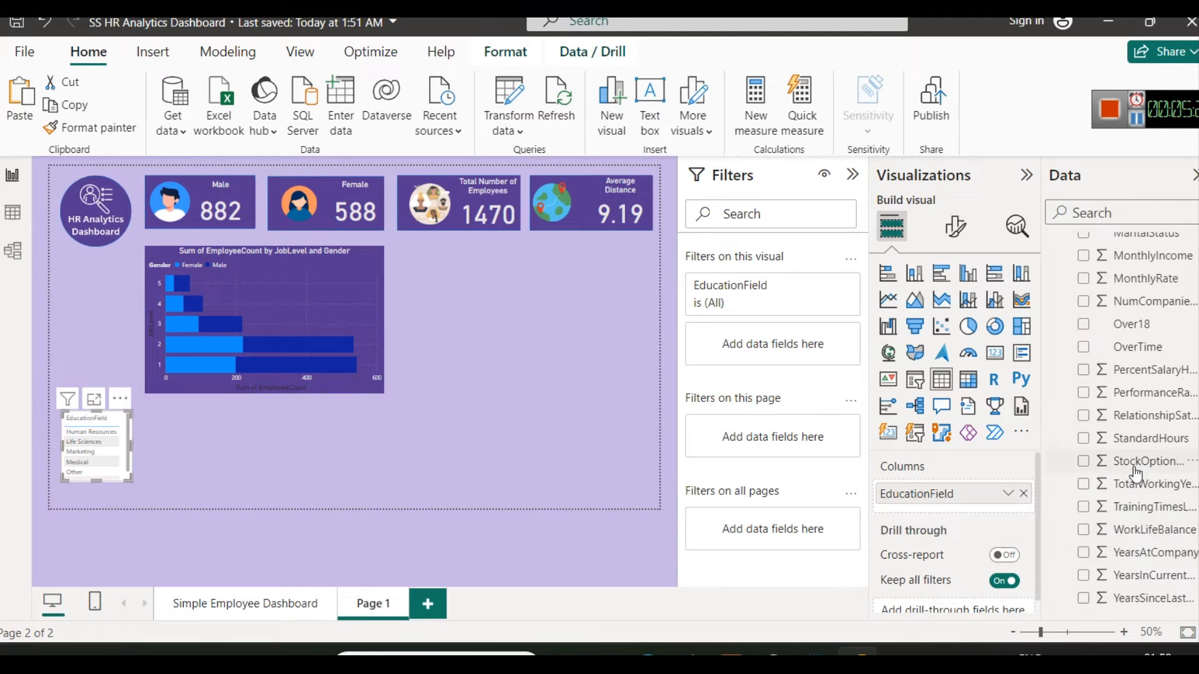
{"action": "scroll", "coordinate": [1146, 549], "scroll_direction": "down", "scroll_amount": 1}
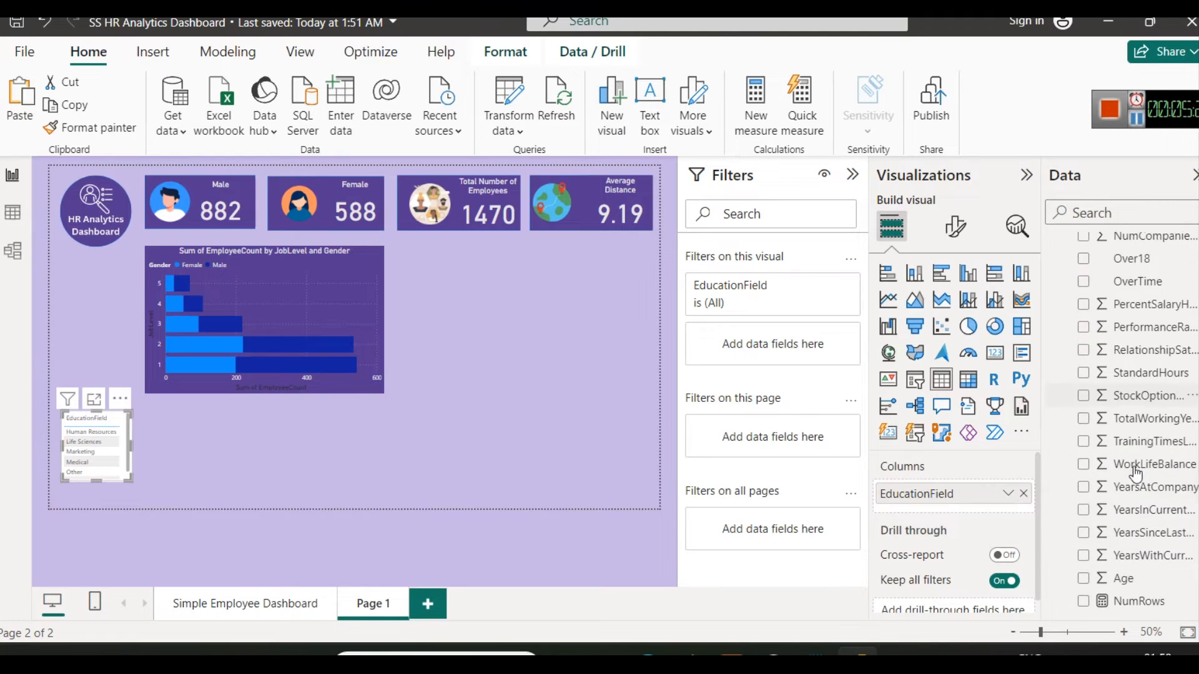
{"action": "left_click", "coordinate": [1140, 601]}
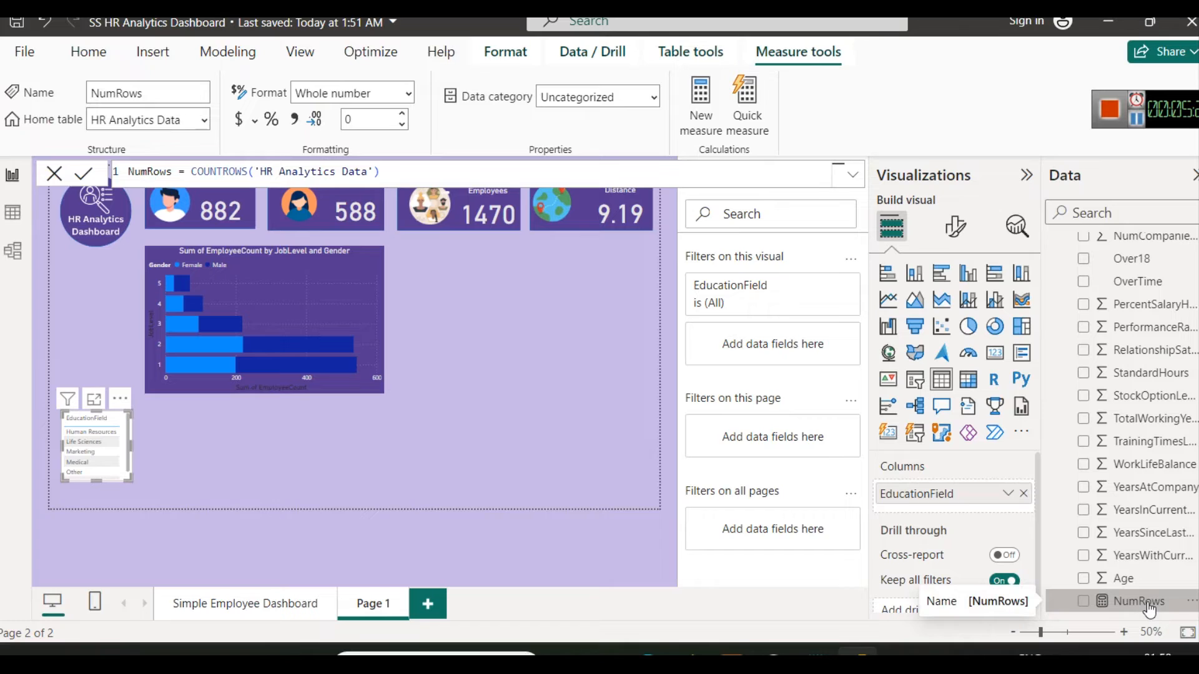
{"action": "left_click", "coordinate": [1083, 601]}
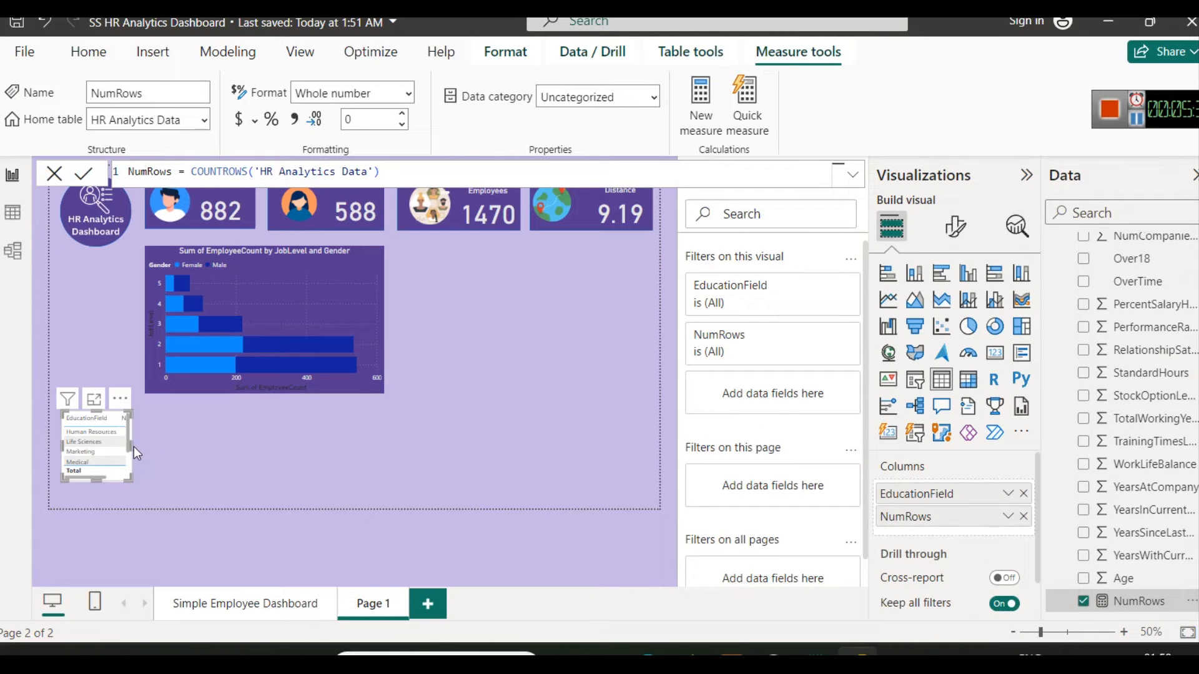
Step: Move and enlarge the education table to fill the space beside the bar chart and convert it to a donut chart
{"action": "left_click_drag", "start_coordinate": [133, 447], "coordinate": [299, 447]}
{"action": "left_click_drag", "start_coordinate": [203, 446], "coordinate": [549, 282]}
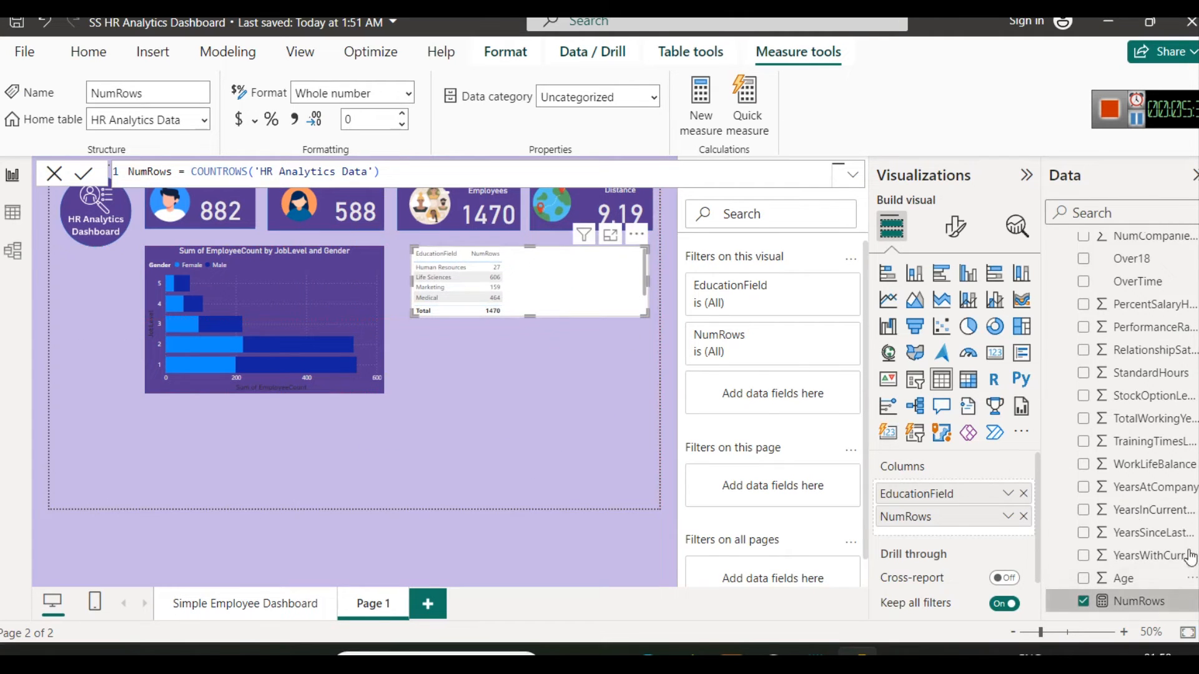
{"action": "scroll", "coordinate": [1126, 531], "scroll_direction": "up", "scroll_amount": 6}
{"action": "scroll", "coordinate": [1127, 537], "scroll_direction": "up", "scroll_amount": 1}
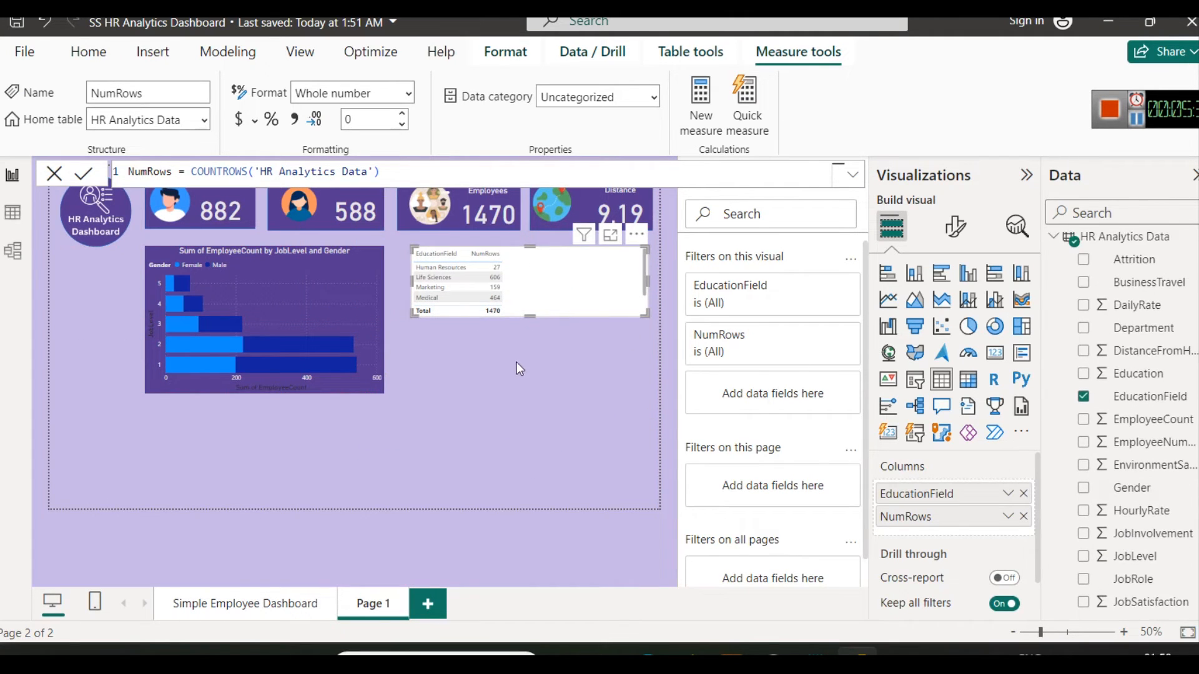
{"action": "left_click_drag", "start_coordinate": [530, 316], "coordinate": [534, 388]}
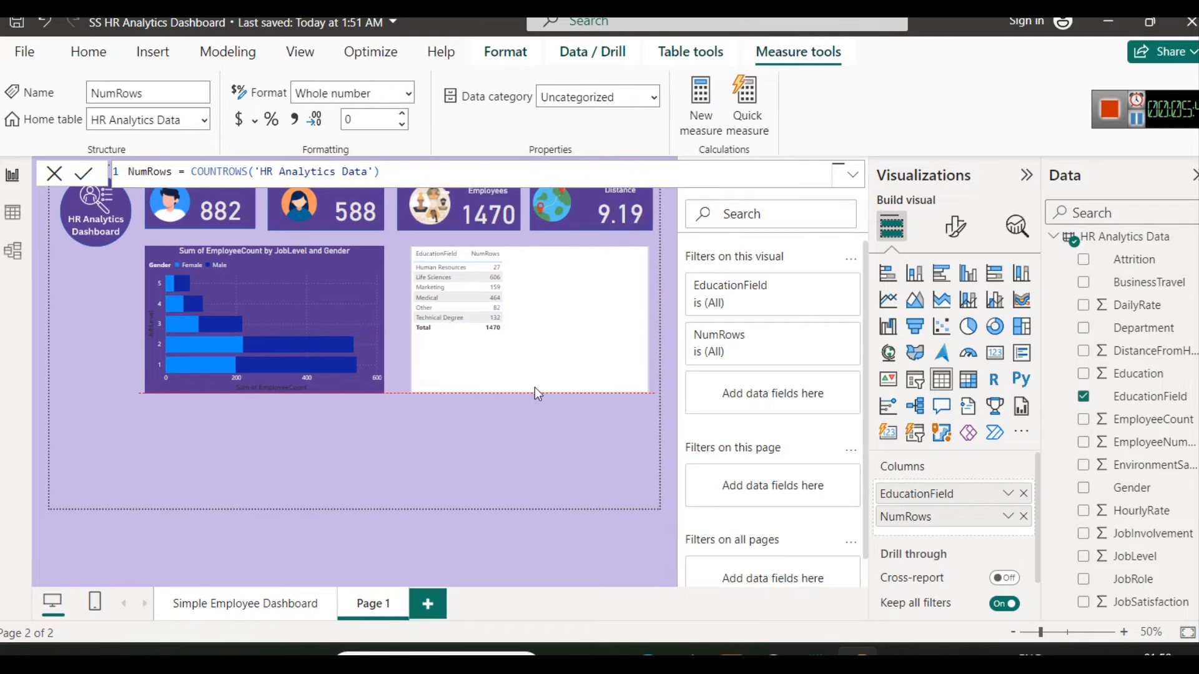
{"action": "left_click", "coordinate": [994, 331]}
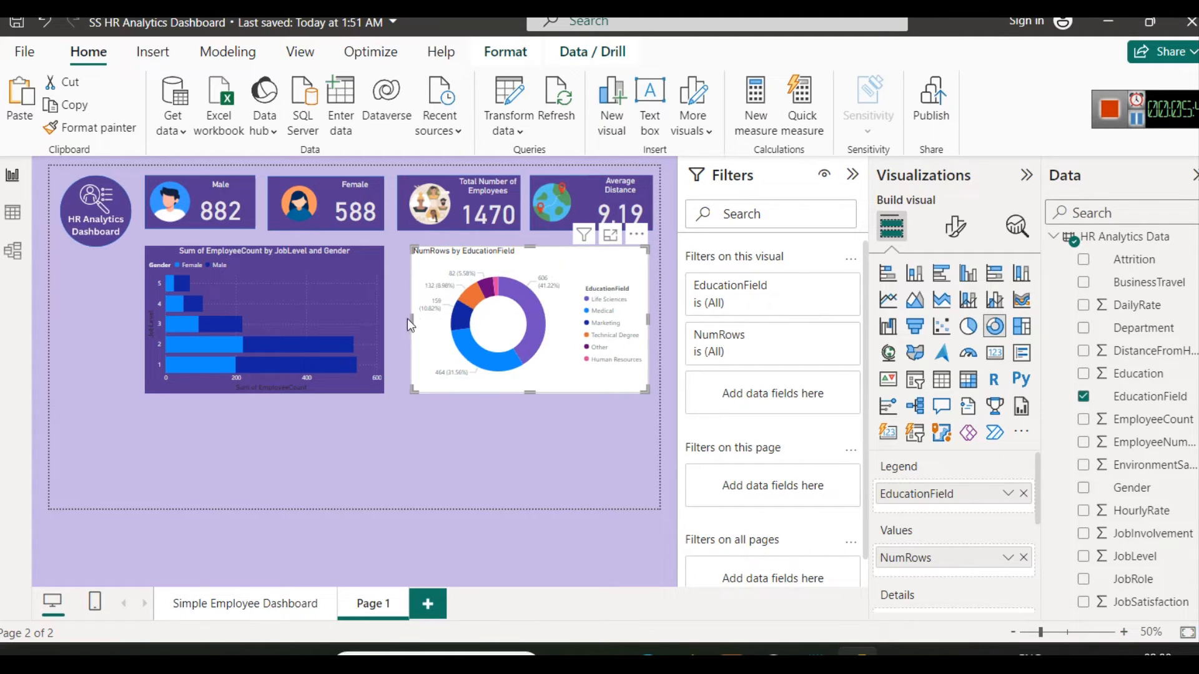
{"action": "left_click_drag", "start_coordinate": [408, 319], "coordinate": [397, 319]}
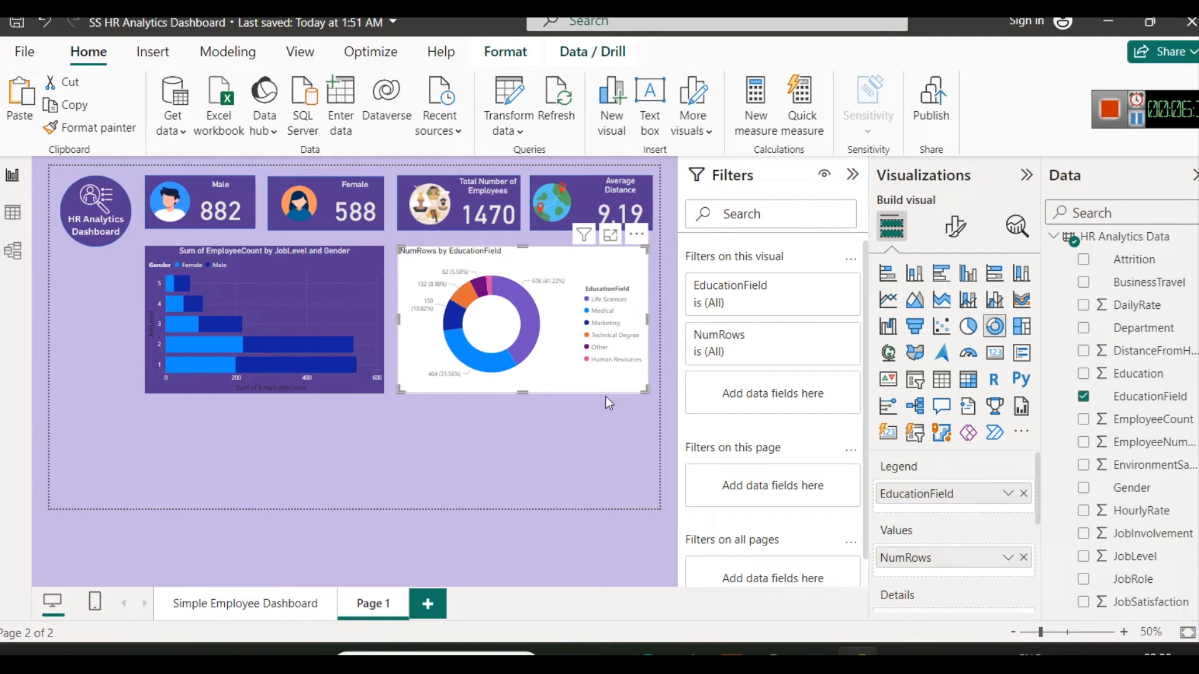
Step: Set the education donut chart's background colour to the dark purple used by the other visuals
{"action": "left_click", "coordinate": [954, 228]}
{"action": "left_click", "coordinate": [949, 311]}
{"action": "left_click", "coordinate": [909, 435]}
{"action": "scroll", "coordinate": [942, 482], "scroll_direction": "down", "scroll_amount": 2}
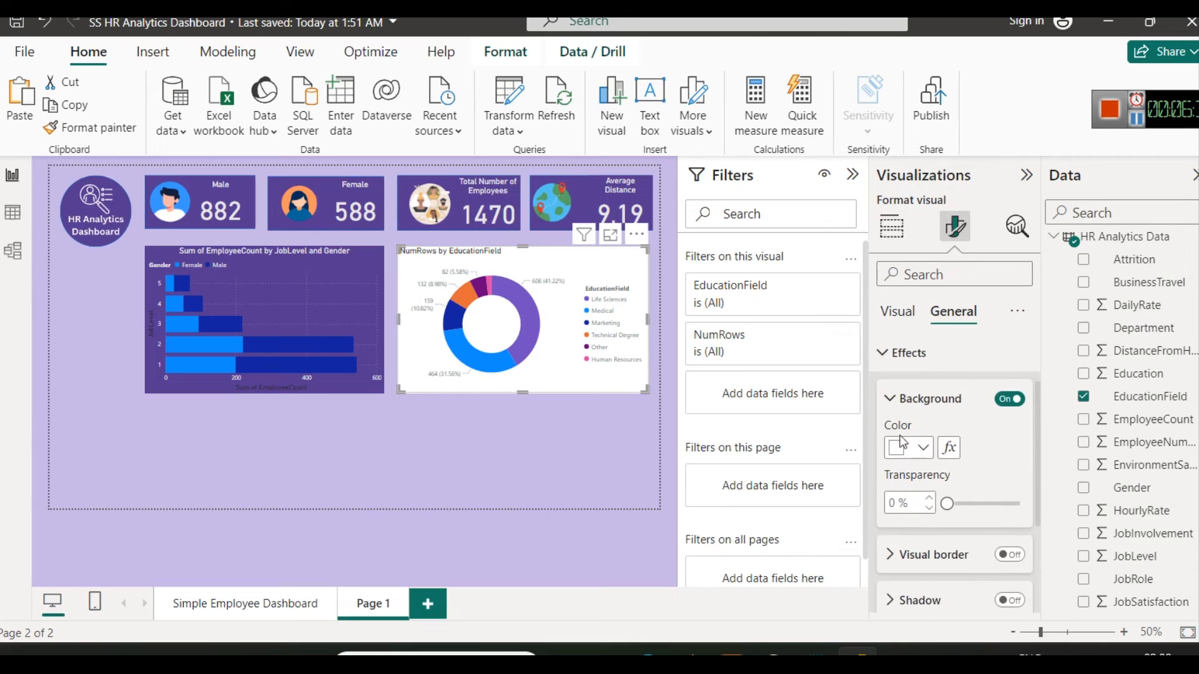
{"action": "left_click", "coordinate": [917, 448]}
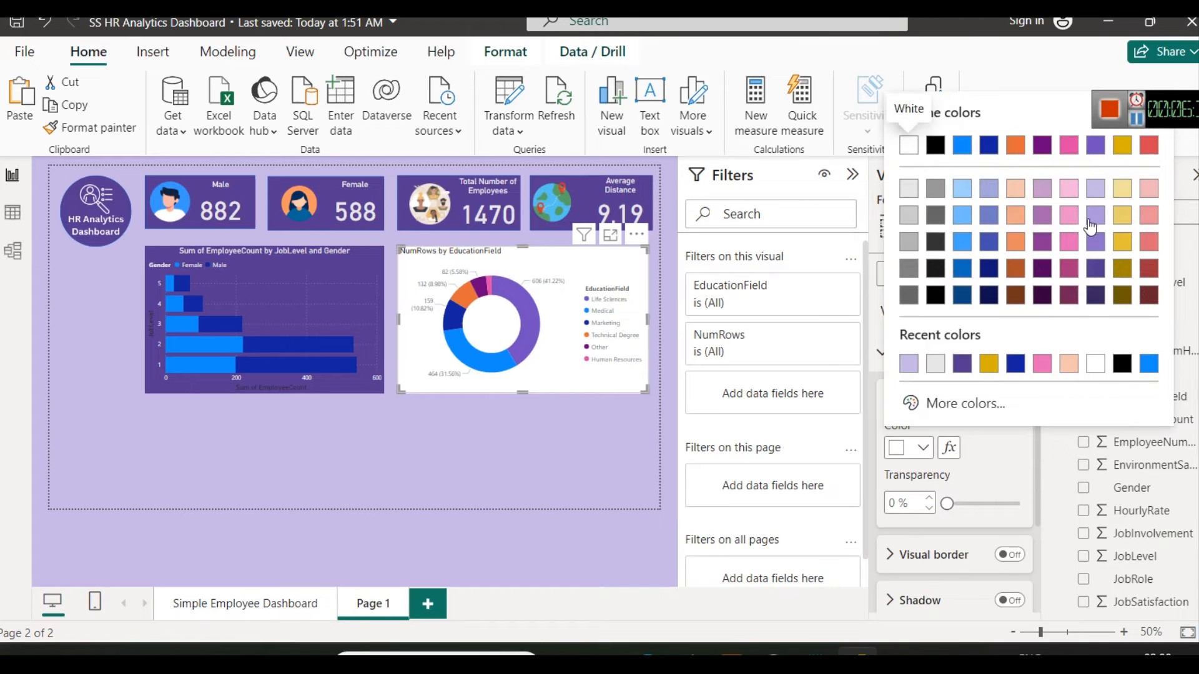
{"action": "left_click", "coordinate": [1097, 269]}
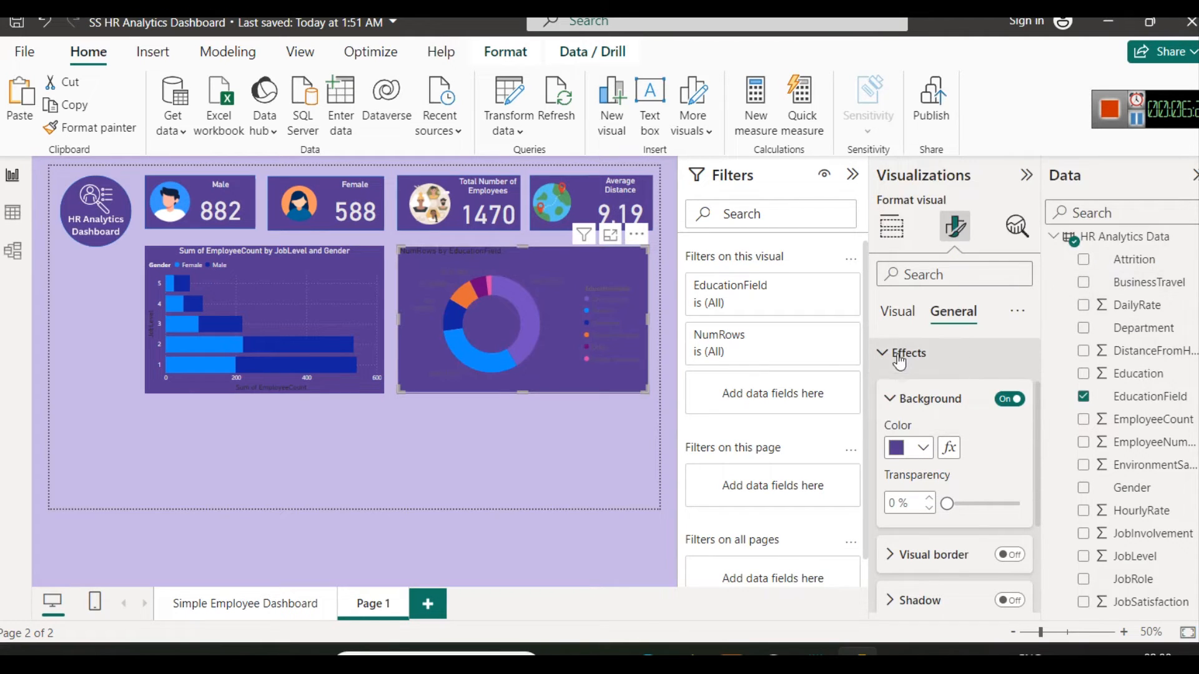
Step: Set the legend text colour of the education donut chart to light grey
{"action": "left_click", "coordinate": [926, 405]}
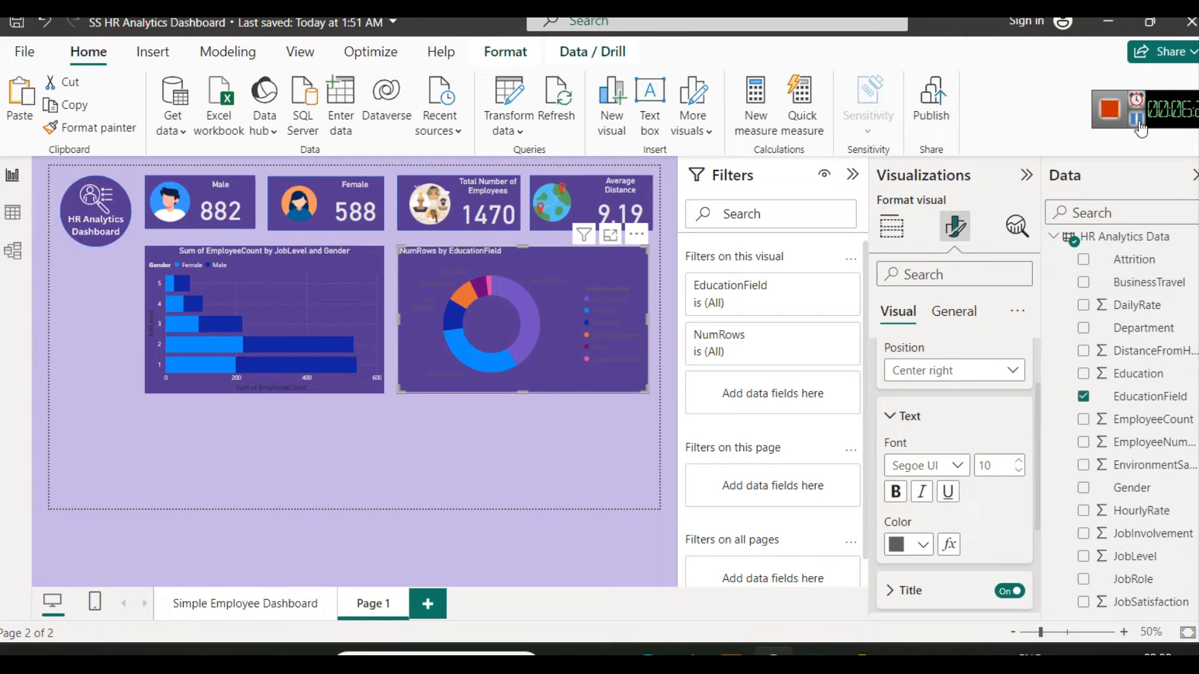
{"action": "left_click", "coordinate": [897, 546]}
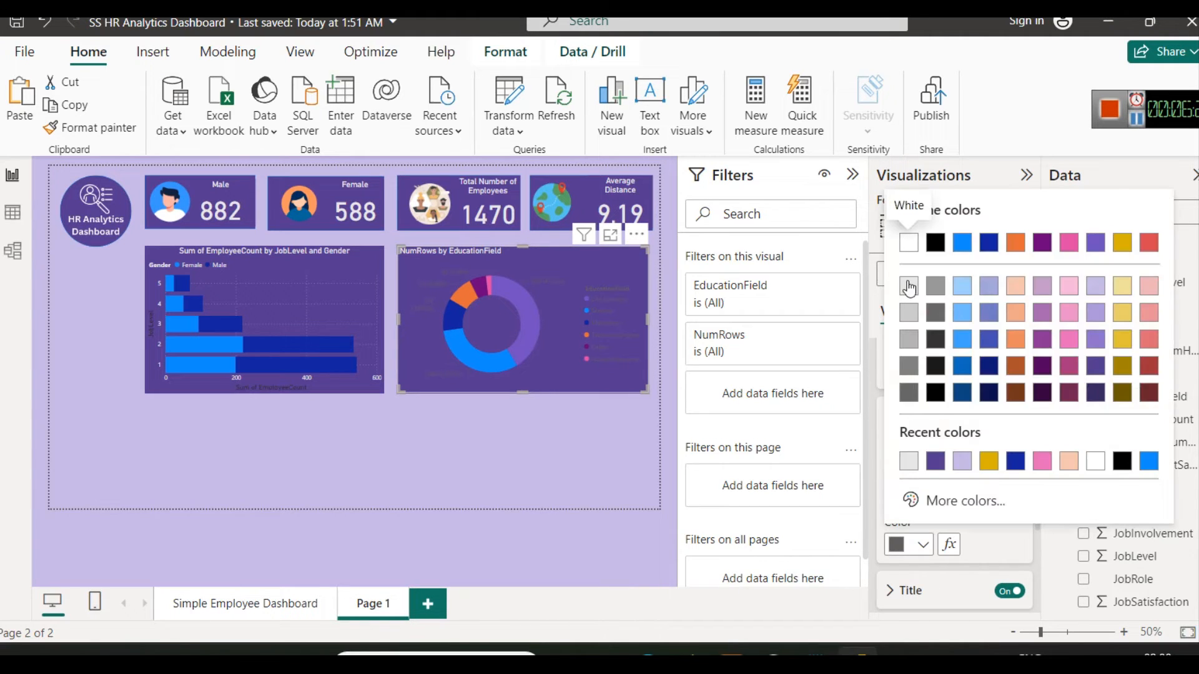
{"action": "left_click", "coordinate": [905, 318]}
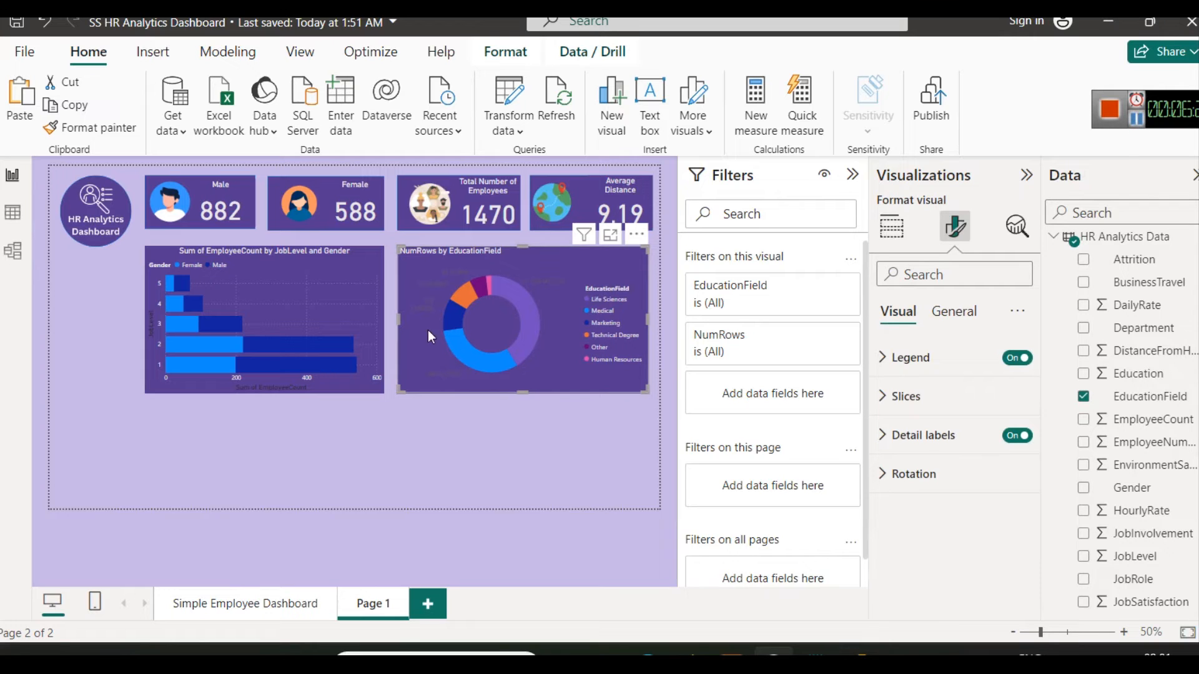
Step: Set the detail label values of the education donut chart to light grey
{"action": "left_click", "coordinate": [883, 440]}
{"action": "scroll", "coordinate": [931, 470], "scroll_direction": "down", "scroll_amount": 3}
{"action": "scroll", "coordinate": [932, 500], "scroll_direction": "down", "scroll_amount": 2}
{"action": "left_click", "coordinate": [922, 533]}
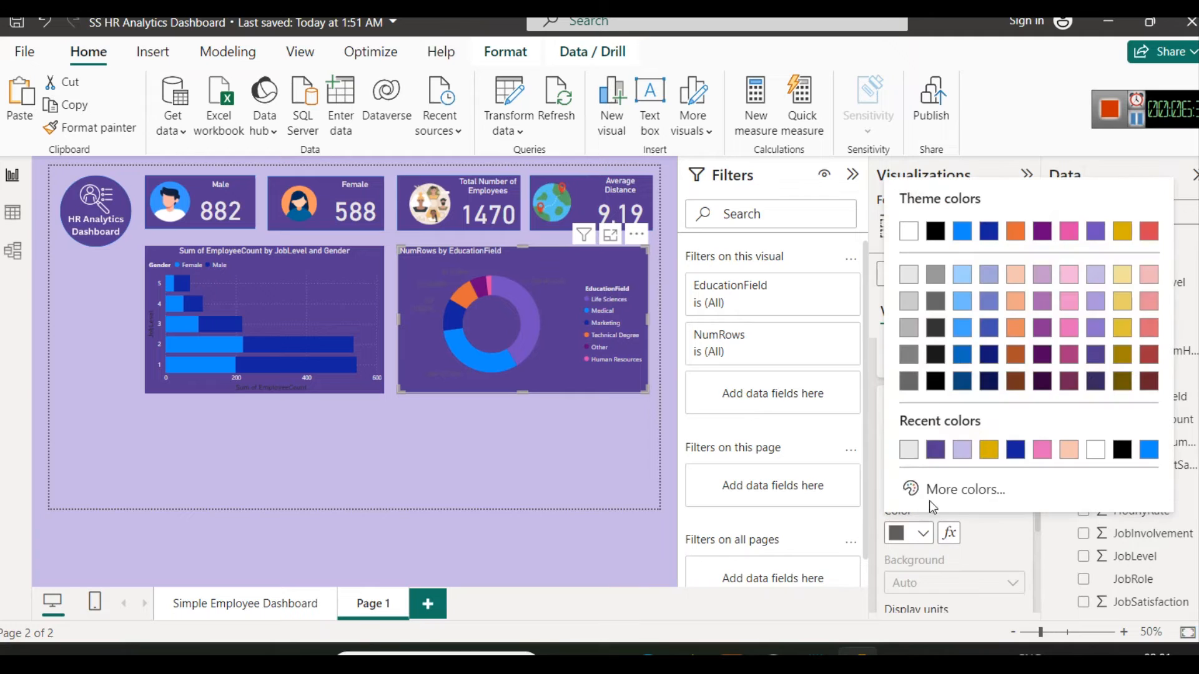
{"action": "left_click", "coordinate": [910, 287]}
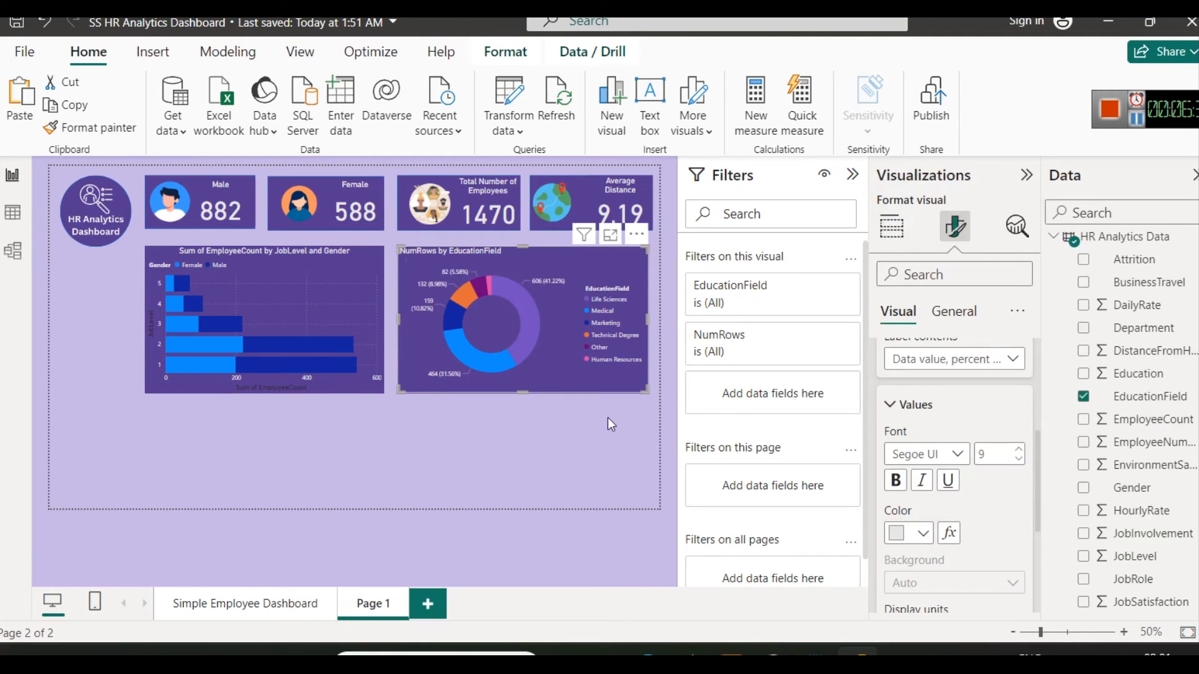
{"action": "left_click", "coordinate": [572, 434]}
Step: Centre the title of the education donut chart horizontally
{"action": "left_click", "coordinate": [501, 301]}
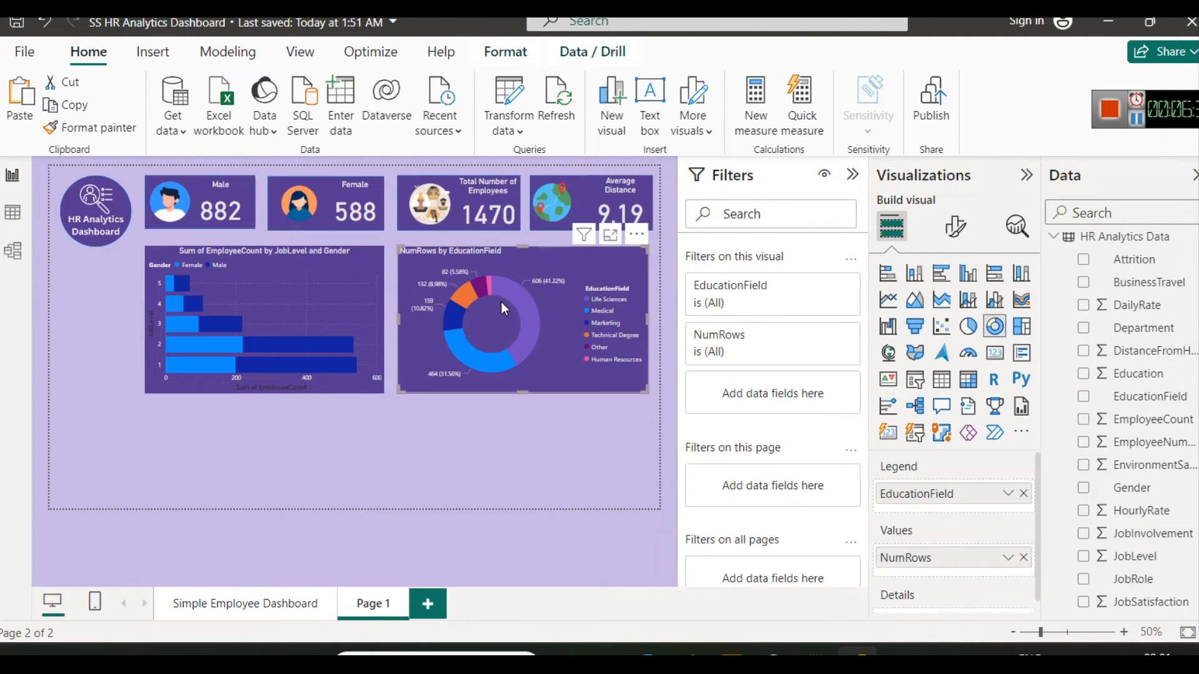
{"action": "left_click", "coordinate": [956, 226]}
{"action": "left_click", "coordinate": [953, 311]}
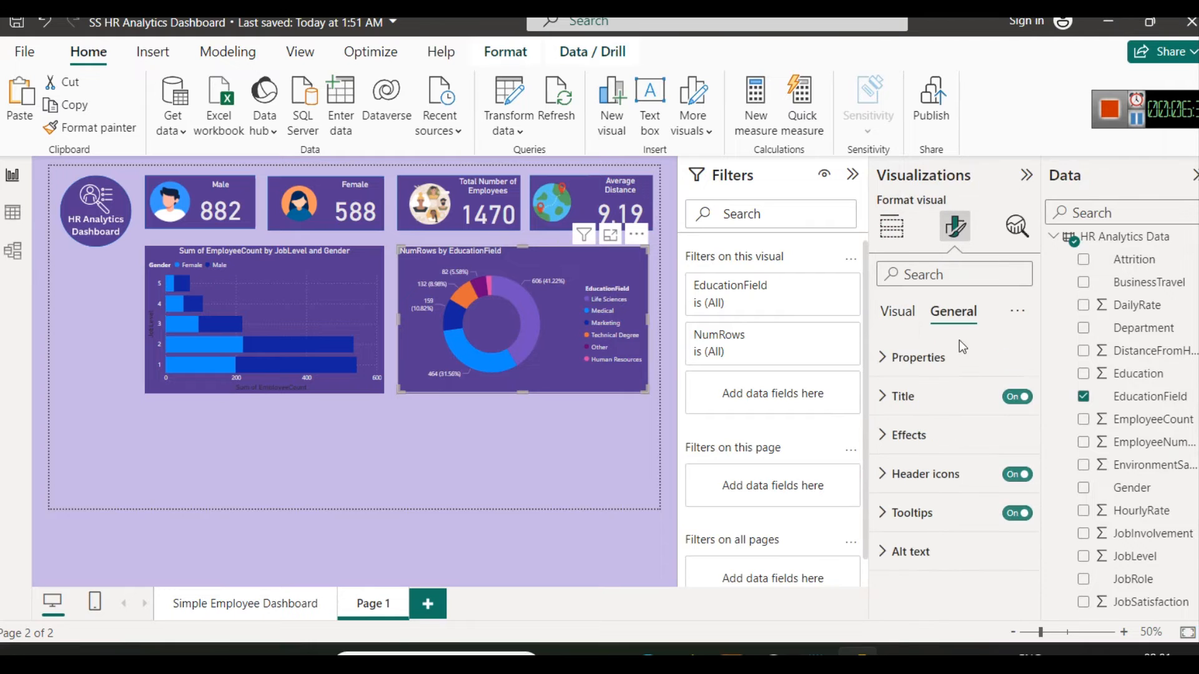
{"action": "left_click", "coordinate": [927, 398]}
{"action": "scroll", "coordinate": [924, 474], "scroll_direction": "down", "scroll_amount": 5}
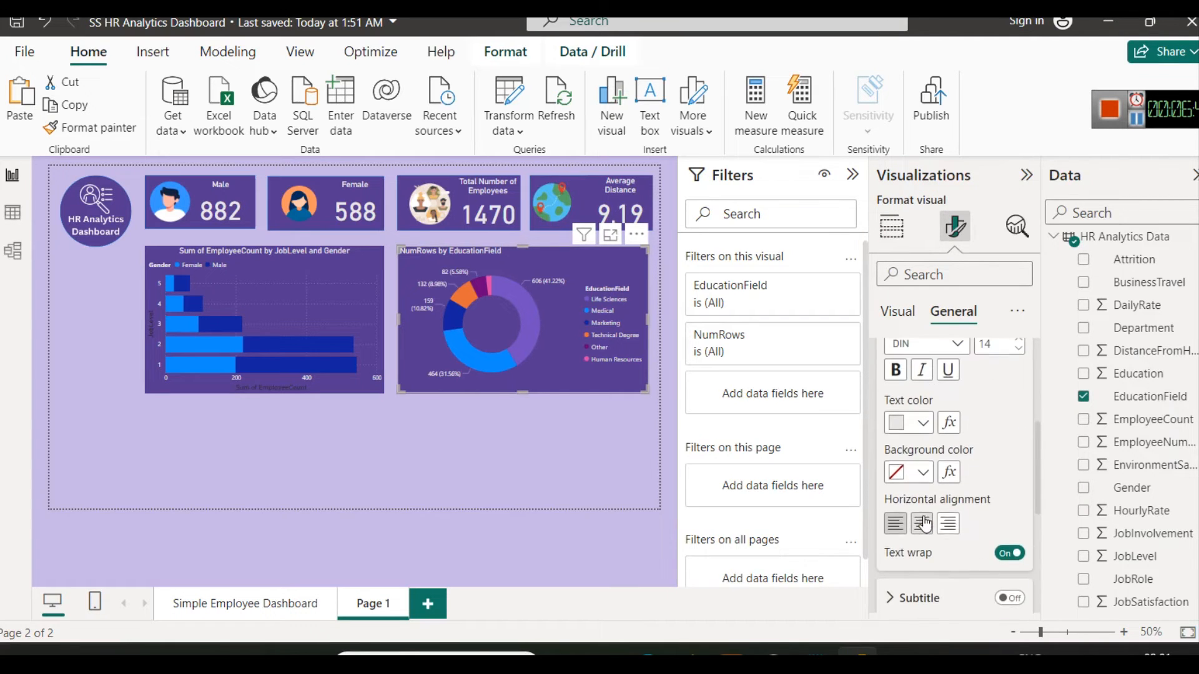
{"action": "left_click", "coordinate": [916, 527]}
{"action": "left_click", "coordinate": [463, 445]}
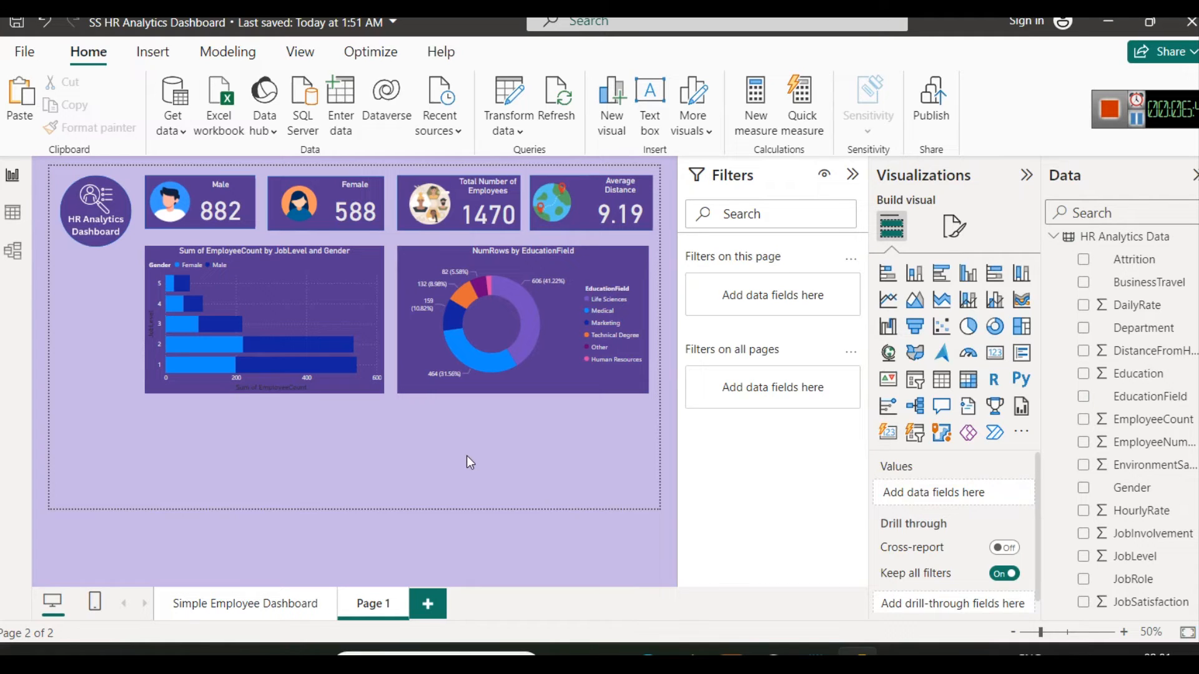
Step: Examine which fields the education donut chart uses for its legend, values, details and tooltips
{"action": "left_click", "coordinate": [635, 254]}
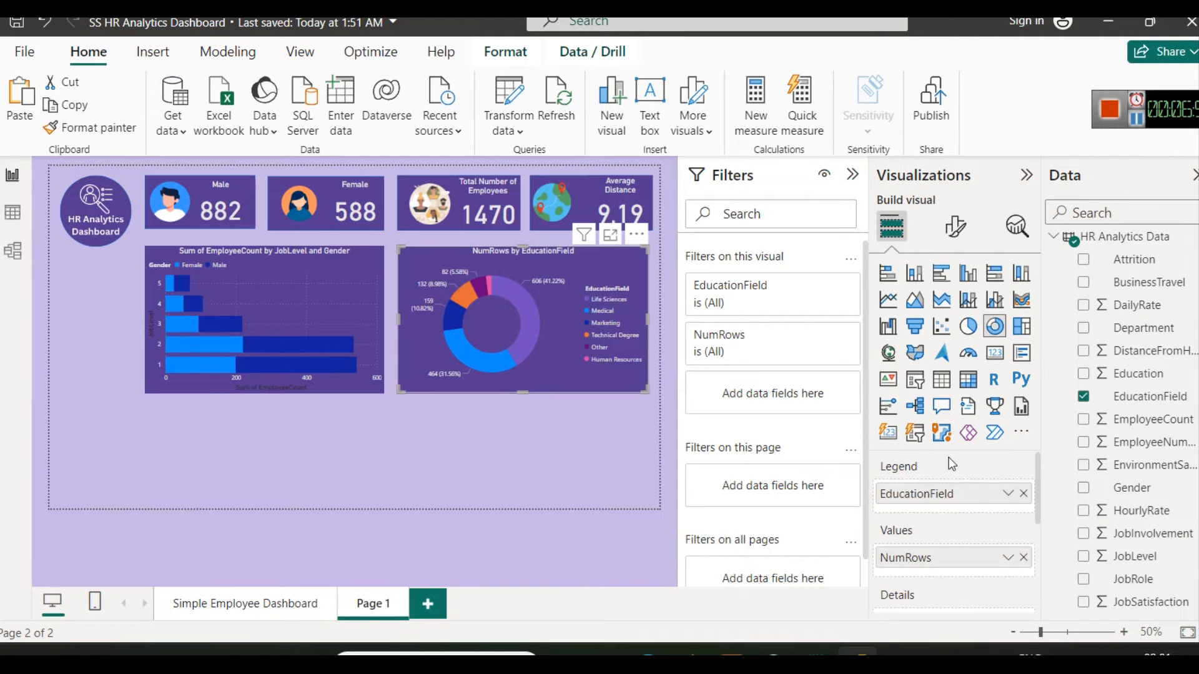
{"action": "scroll", "coordinate": [950, 512], "scroll_direction": "down", "scroll_amount": 1}
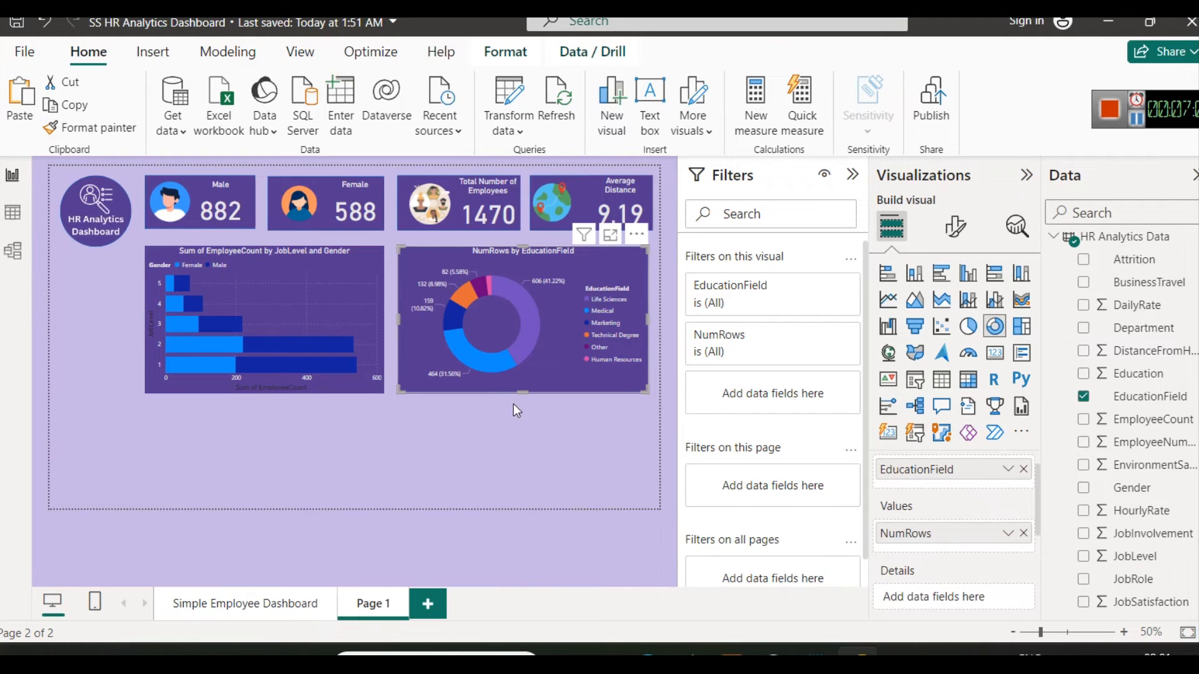
{"action": "mouse_move", "coordinate": [504, 362]}
{"action": "scroll", "coordinate": [1012, 487], "scroll_direction": "down", "scroll_amount": 2}
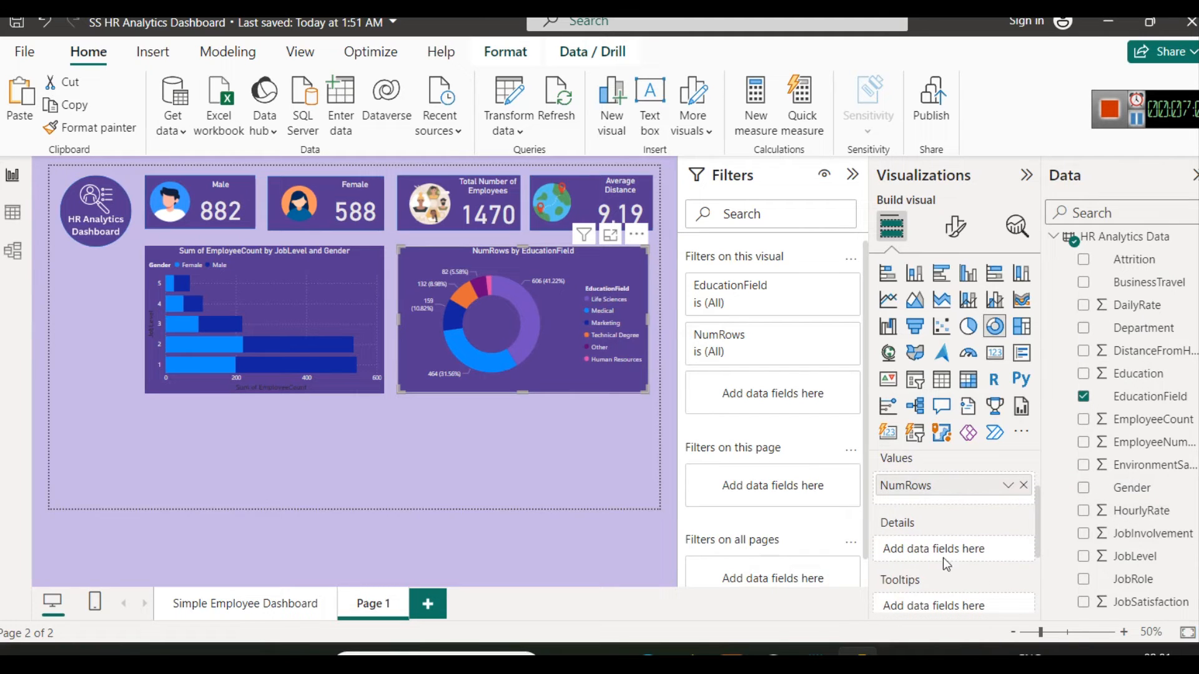
{"action": "scroll", "coordinate": [943, 556], "scroll_direction": "down", "scroll_amount": 1}
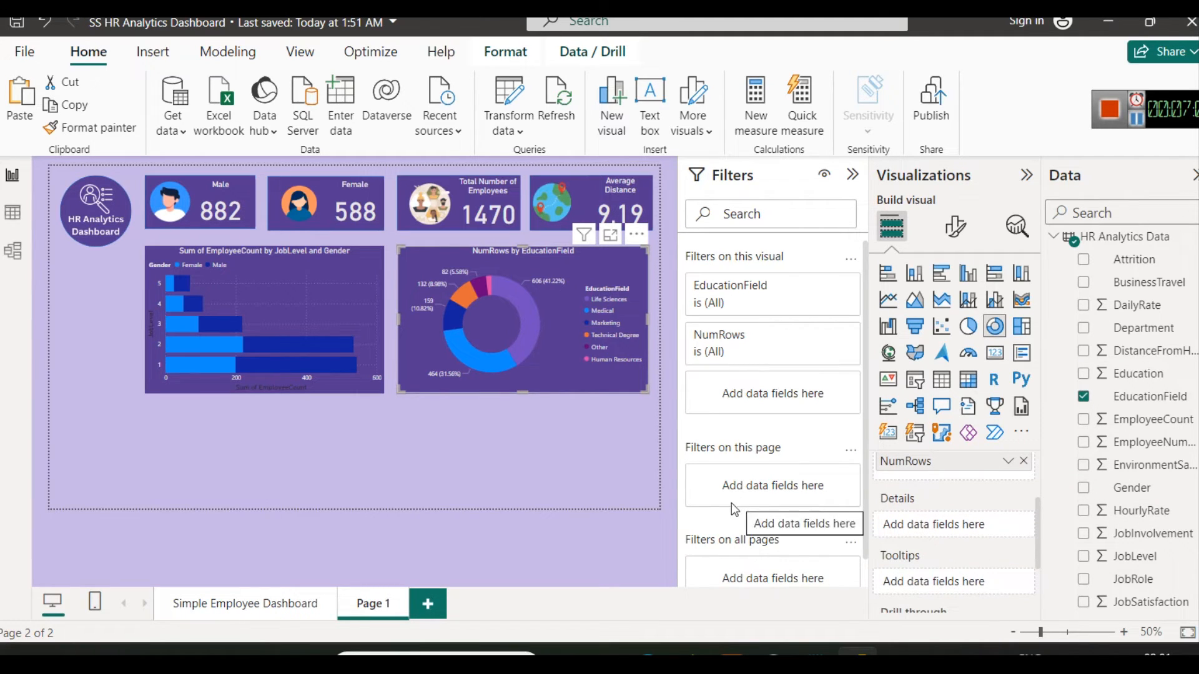
{"action": "left_click", "coordinate": [533, 437]}
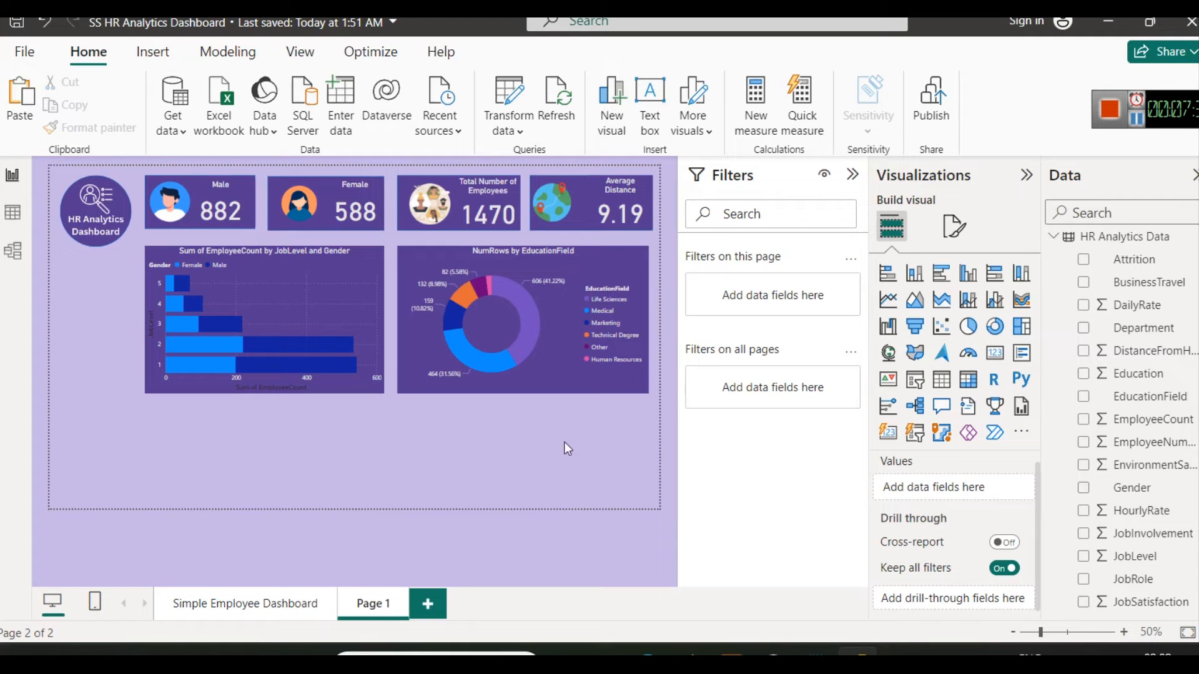
Step: Examine the visual type and fields of the Job Level & Hourly Rate visual on the Simple Employee Dashboard page
{"action": "left_click", "coordinate": [202, 605]}
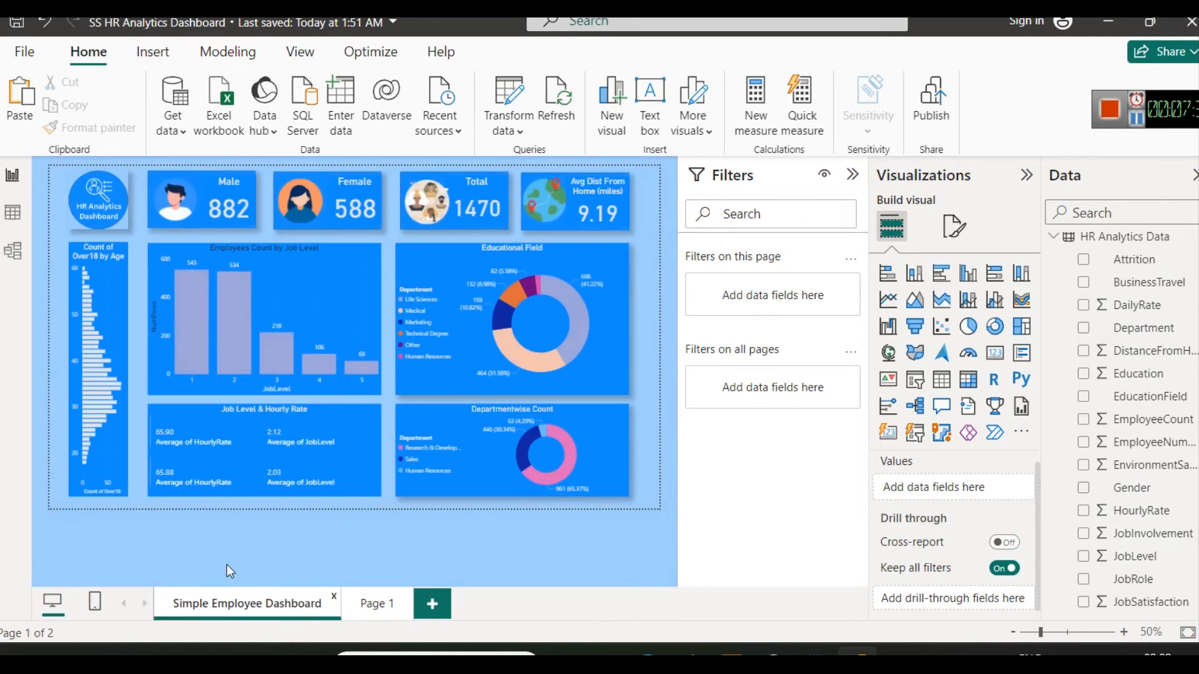
{"action": "left_click", "coordinate": [249, 428]}
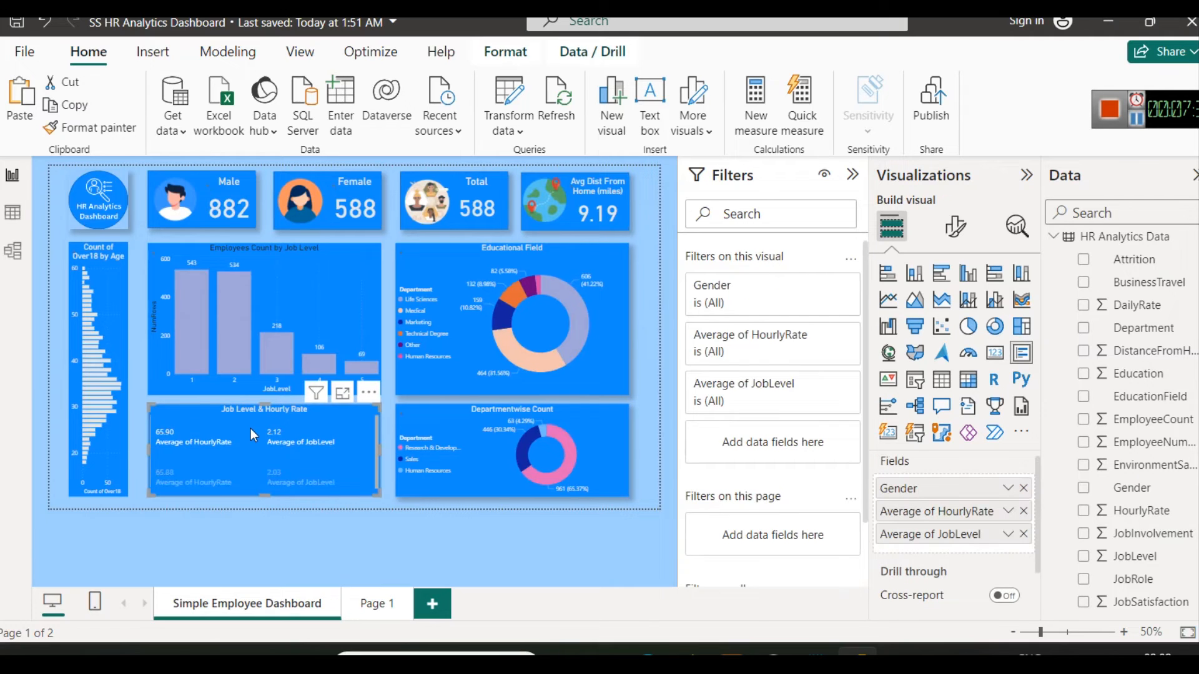
{"action": "left_click", "coordinate": [350, 423]}
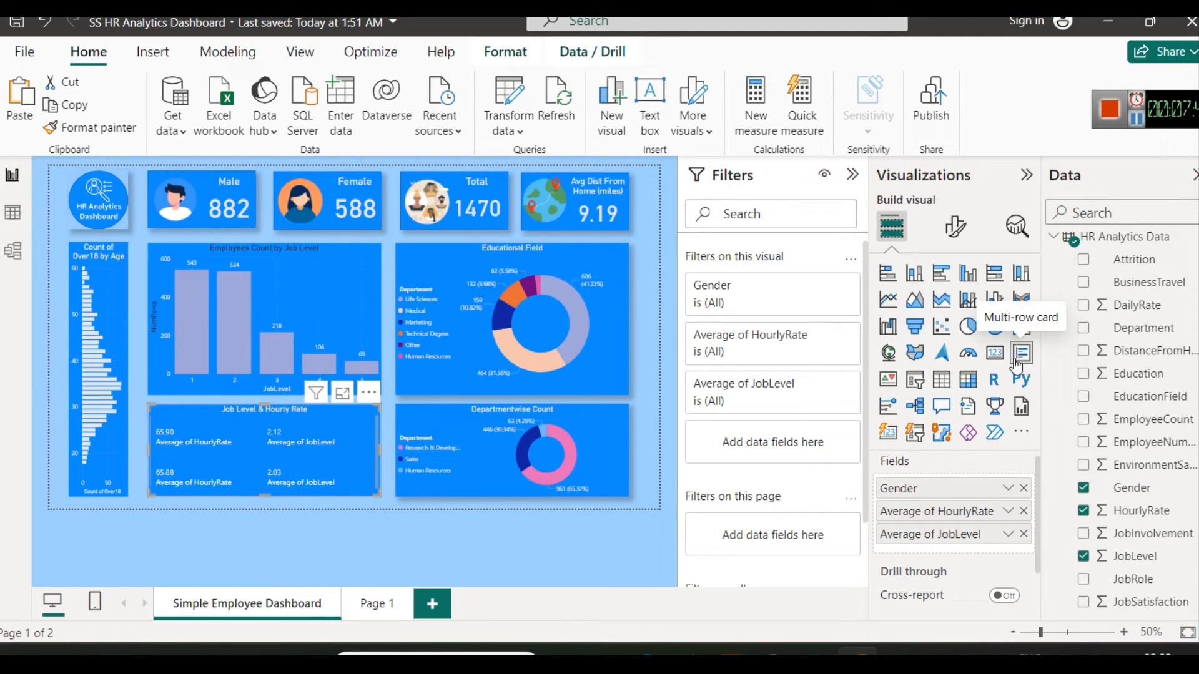
Step: Add an empty multi-row card to Page 1 and fit it beneath the job level bar chart at the same width
{"action": "left_click", "coordinate": [384, 607]}
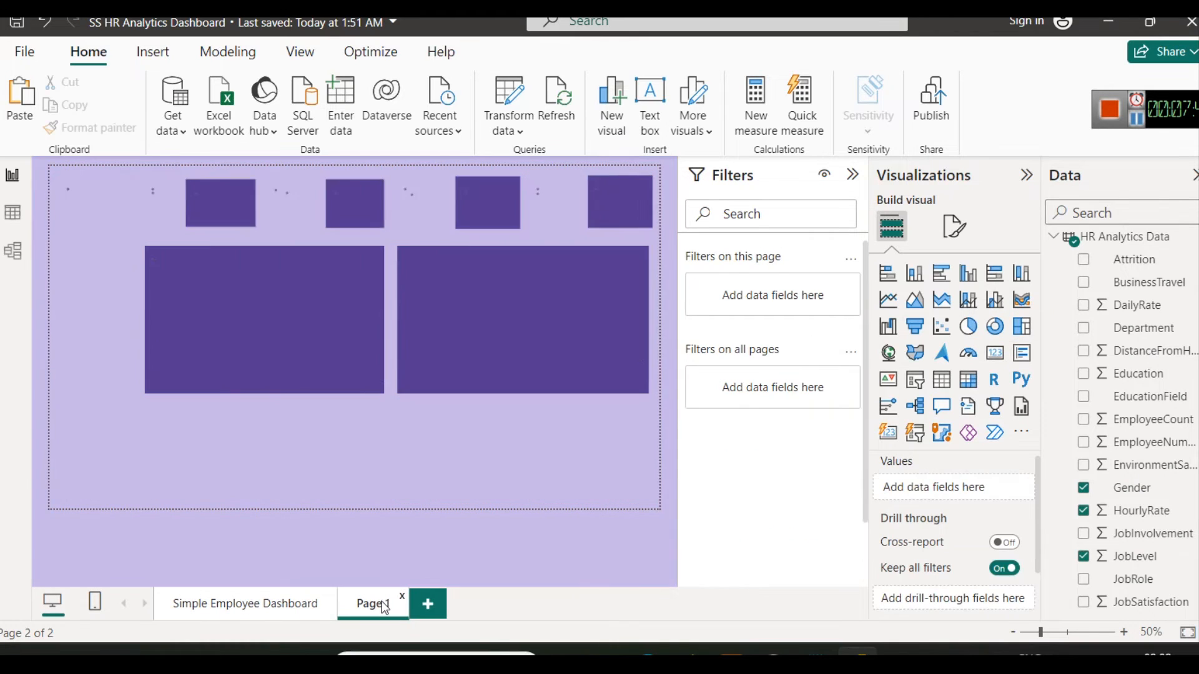
{"action": "left_click", "coordinate": [1025, 357]}
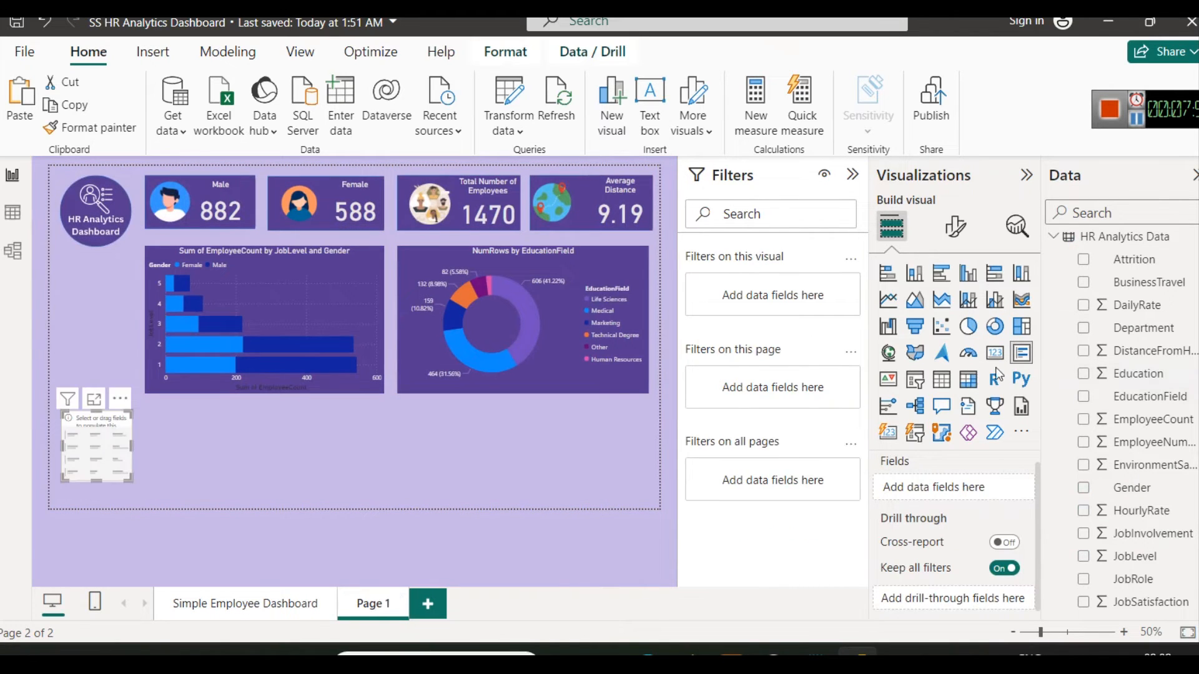
{"action": "left_click_drag", "start_coordinate": [128, 454], "coordinate": [382, 436]}
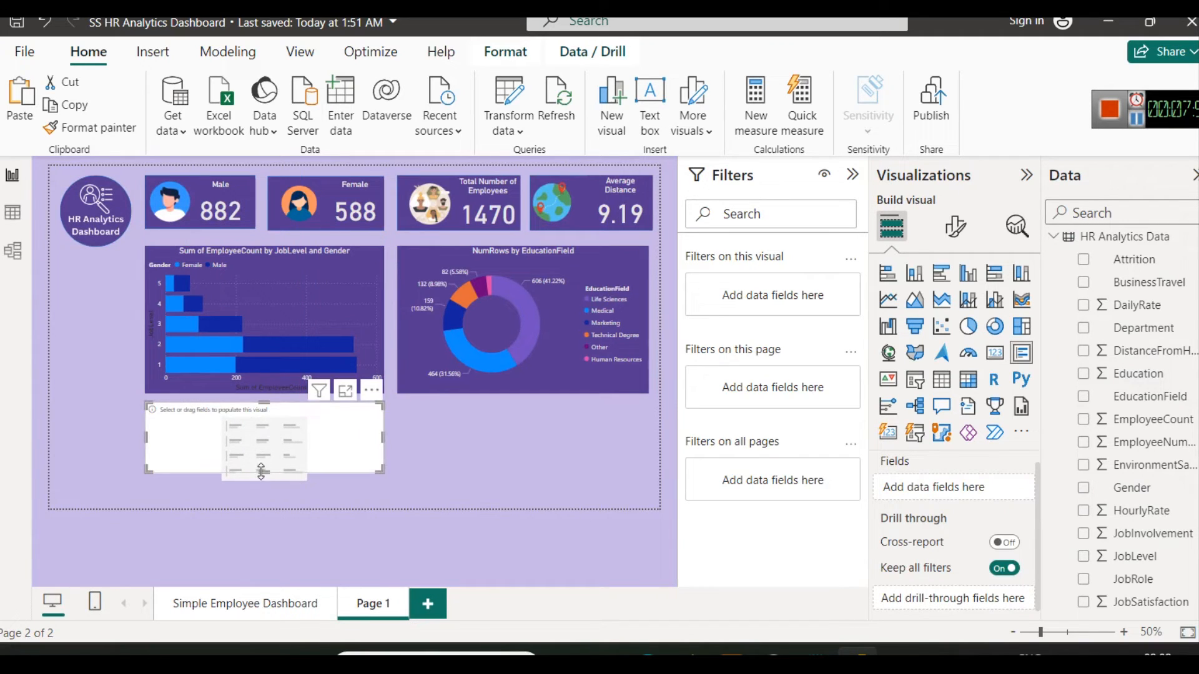
{"action": "left_click_drag", "start_coordinate": [263, 473], "coordinate": [260, 487]}
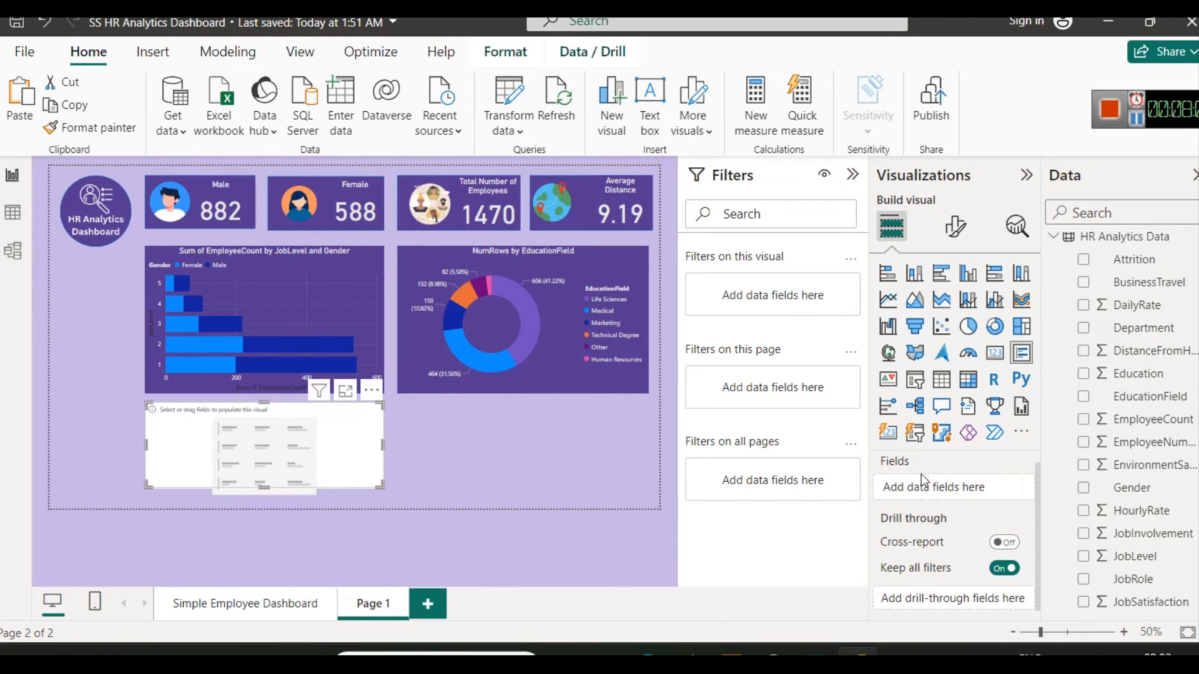
Step: Examine which fields and aggregations the Job Level & Hourly Rate card uses on the Simple Employee Dashboard page
{"action": "left_click", "coordinate": [282, 607]}
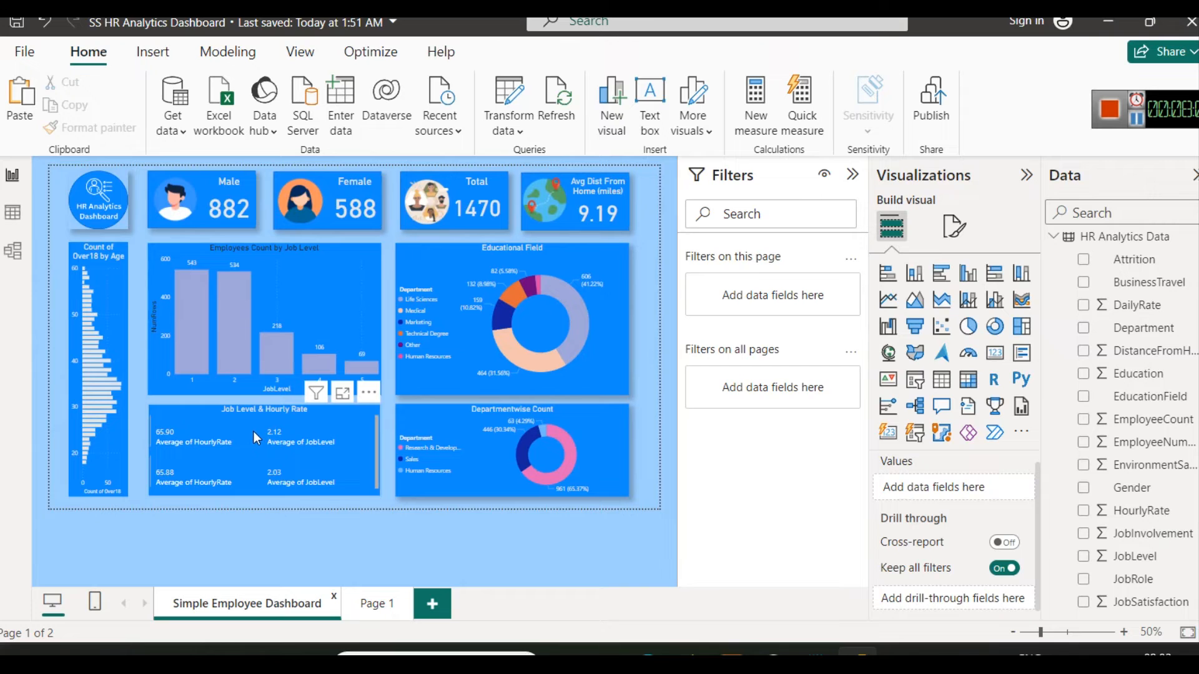
{"action": "scroll", "coordinate": [526, 430], "scroll_direction": "up", "scroll_amount": 2}
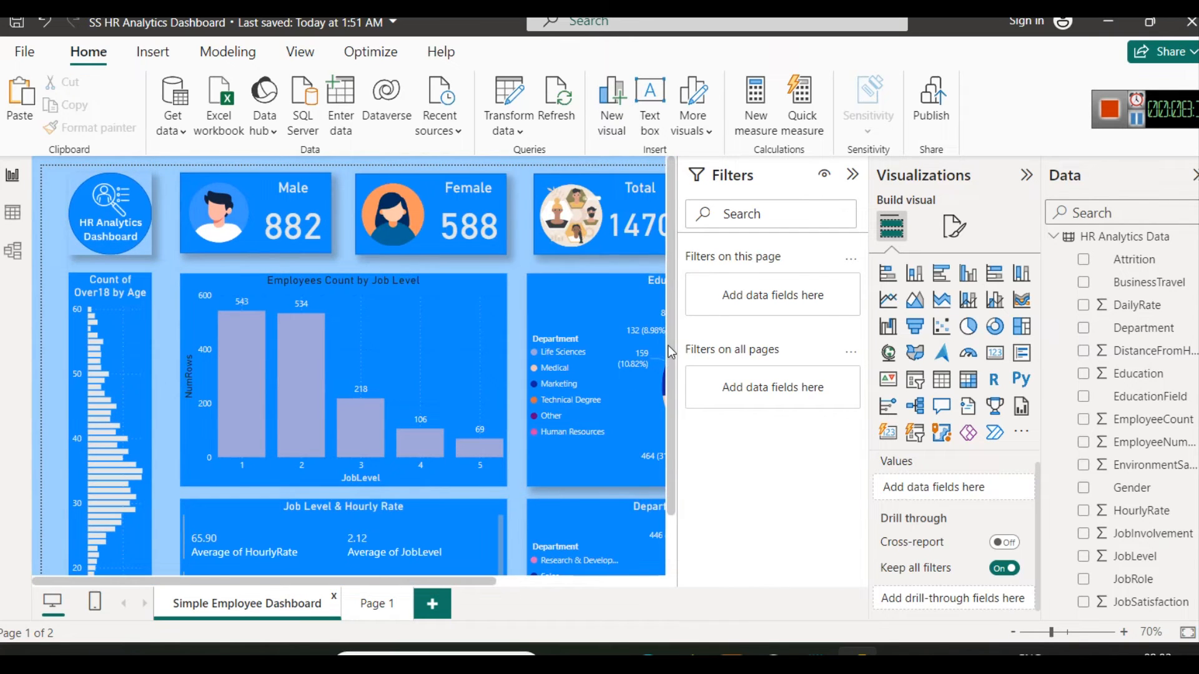
{"action": "scroll", "coordinate": [336, 500], "scroll_direction": "down", "scroll_amount": 2}
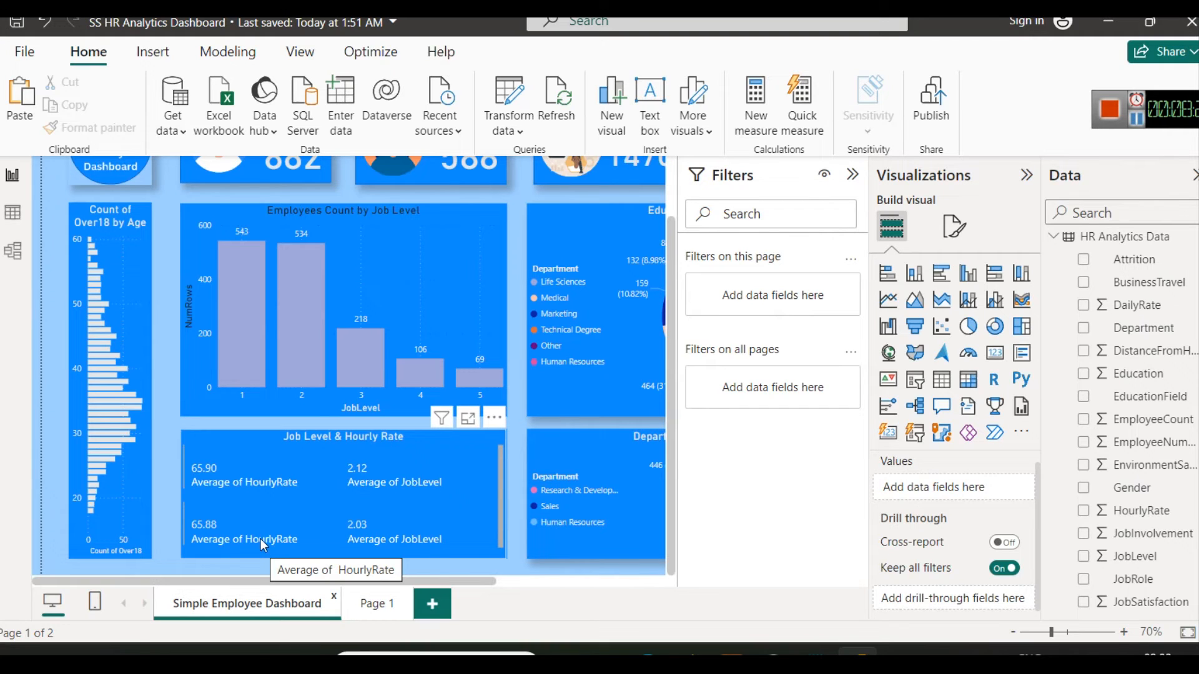
{"action": "left_click", "coordinate": [316, 501]}
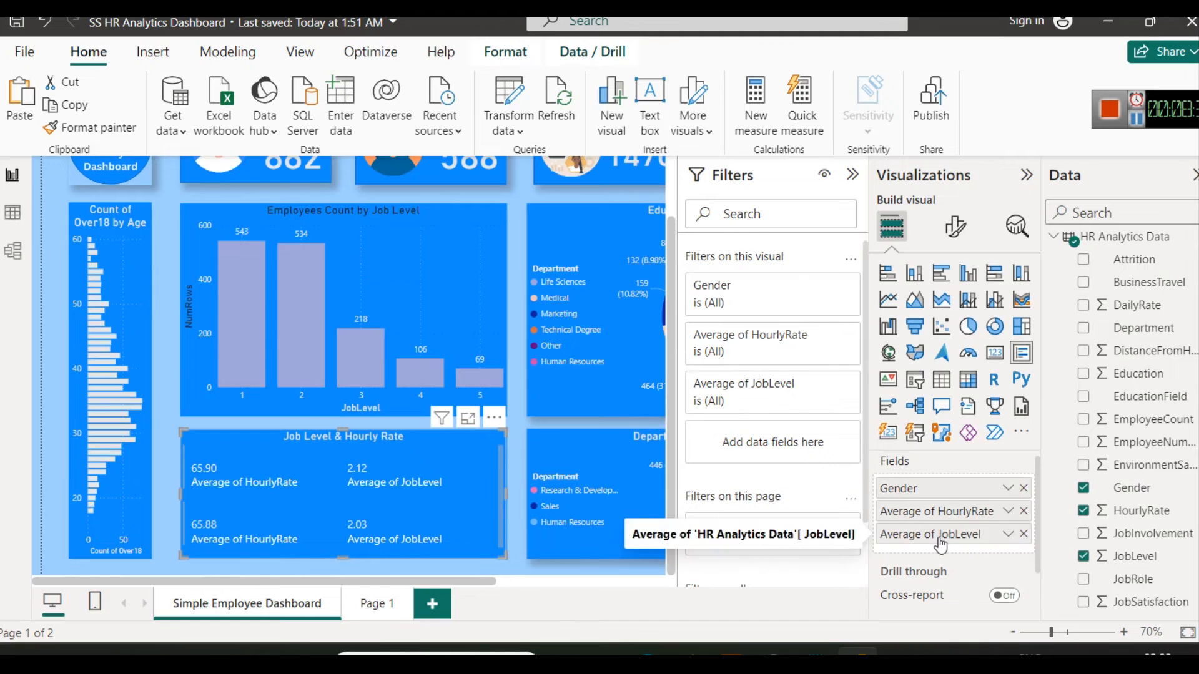
Step: Add the Gender field to the empty multi-row card on Page 1
{"action": "left_click", "coordinate": [373, 605]}
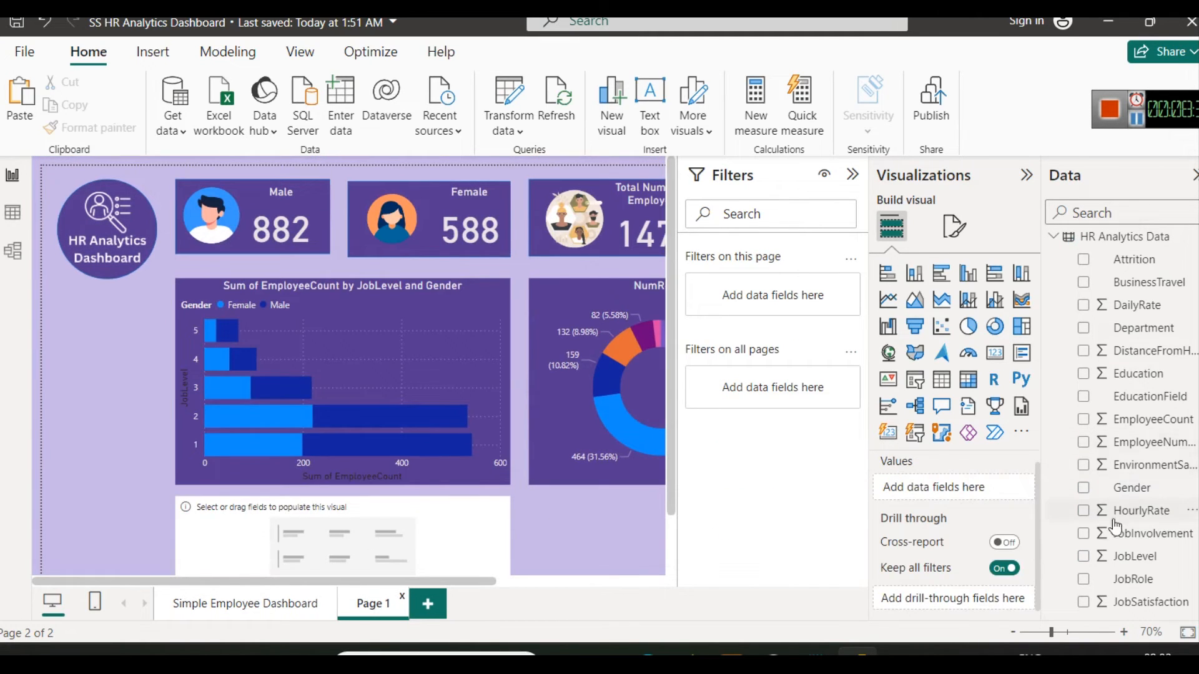
{"action": "left_click_drag", "start_coordinate": [1131, 488], "coordinate": [939, 488]}
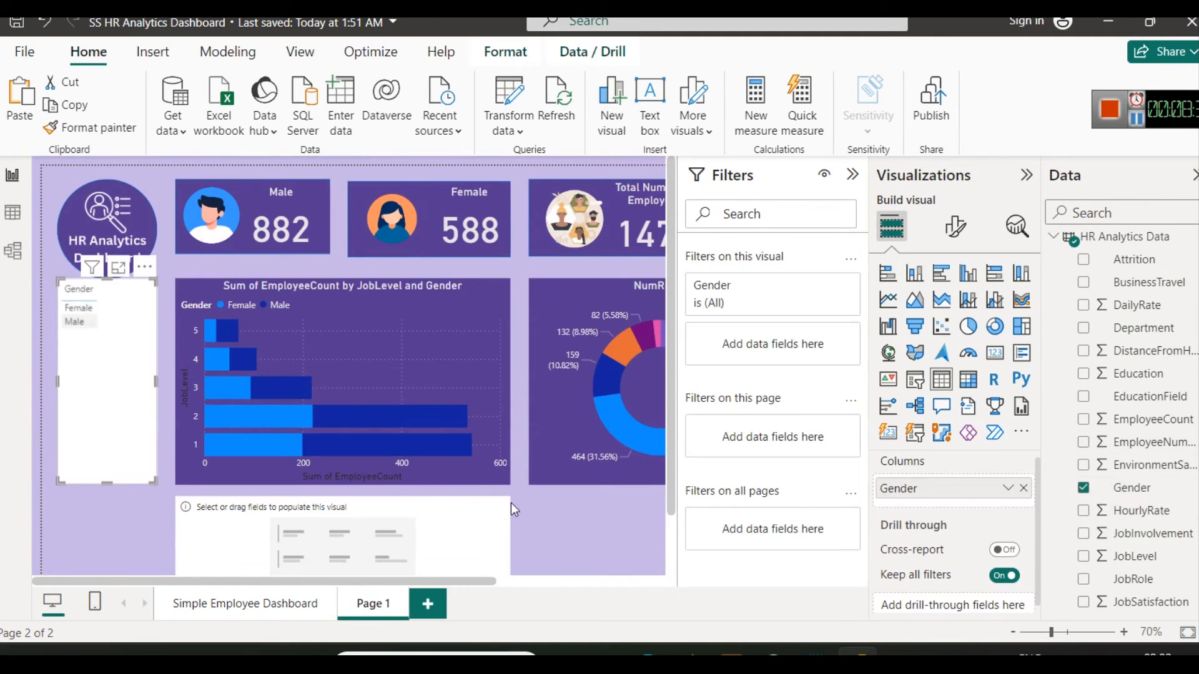
{"action": "key", "text": "ctrl+z"}
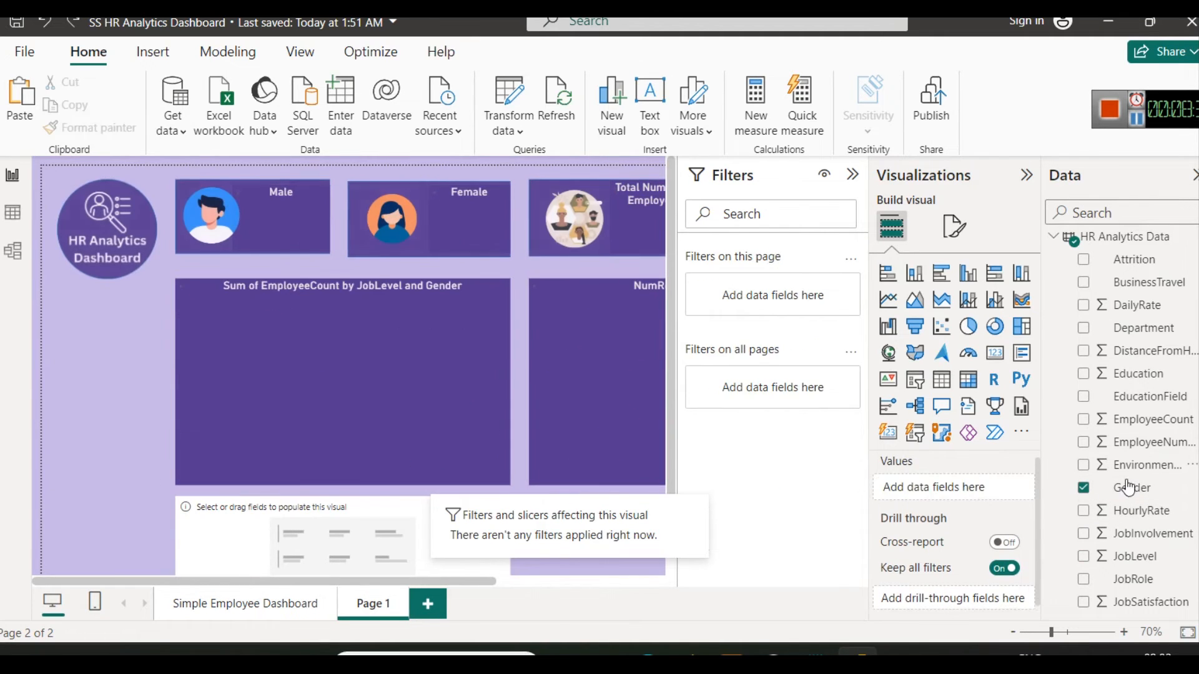
{"action": "left_click", "coordinate": [319, 532]}
{"action": "left_click_drag", "start_coordinate": [1103, 500], "coordinate": [949, 492]}
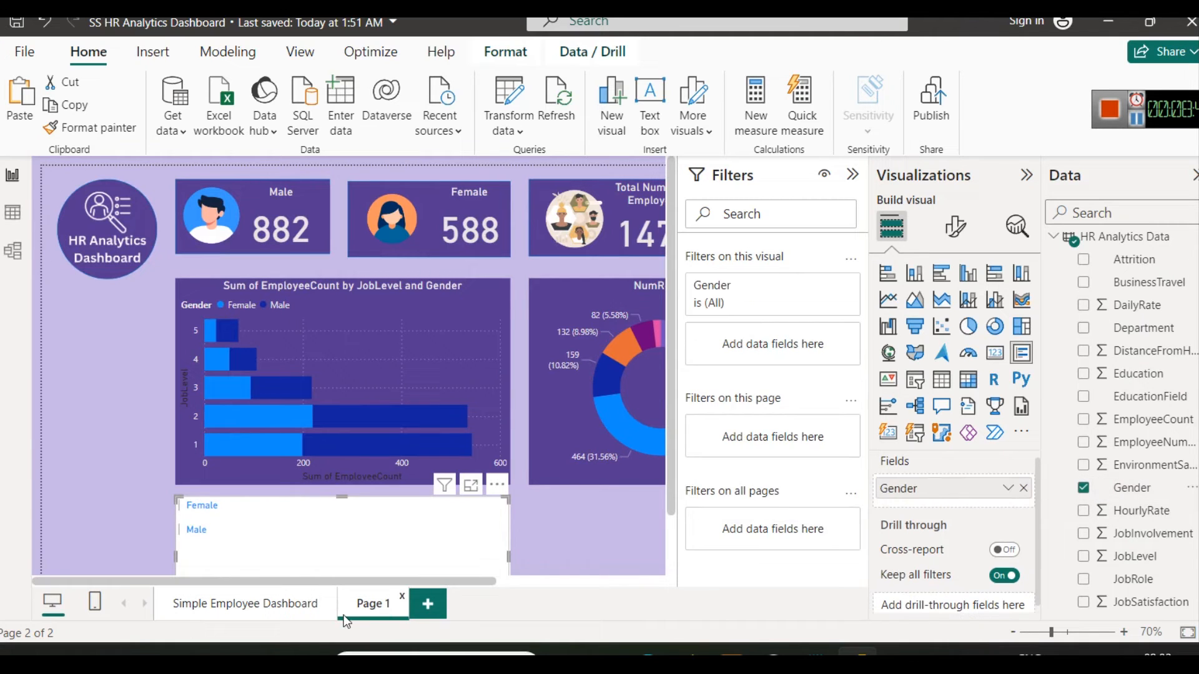
Step: Add HourlyRate to the multi-row card and summarize it as Average
{"action": "scroll", "coordinate": [437, 531], "scroll_direction": "down", "scroll_amount": 2}
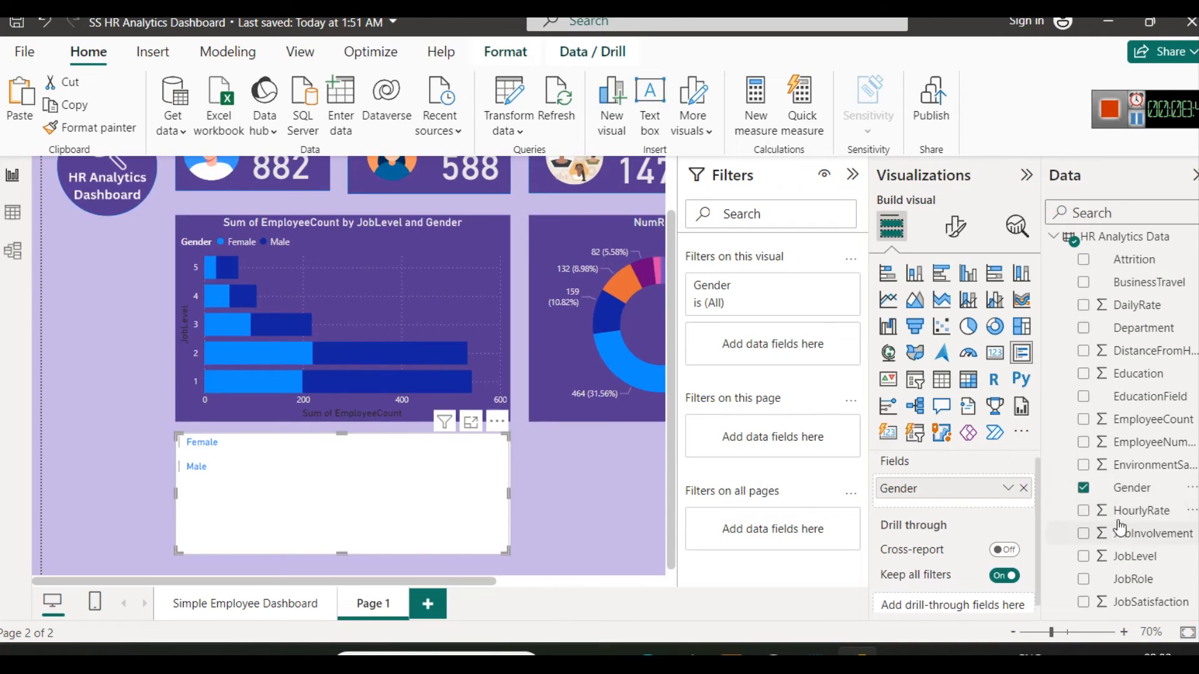
{"action": "left_click_drag", "start_coordinate": [1121, 512], "coordinate": [957, 503]}
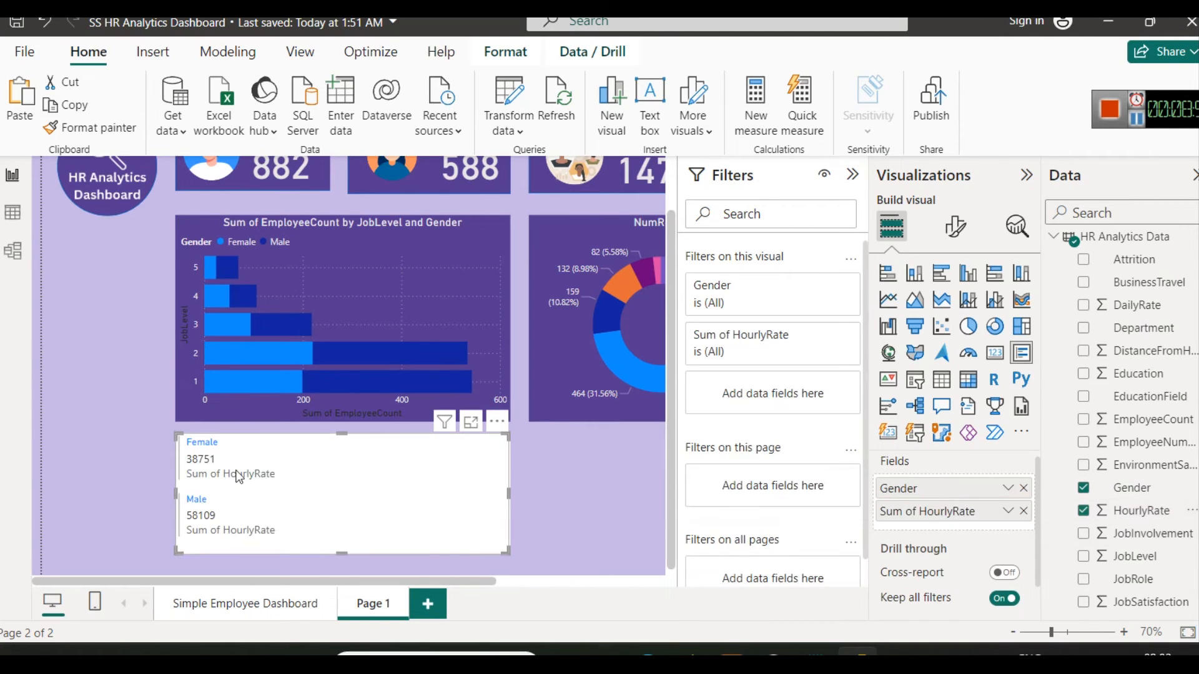
{"action": "left_click", "coordinate": [1008, 512]}
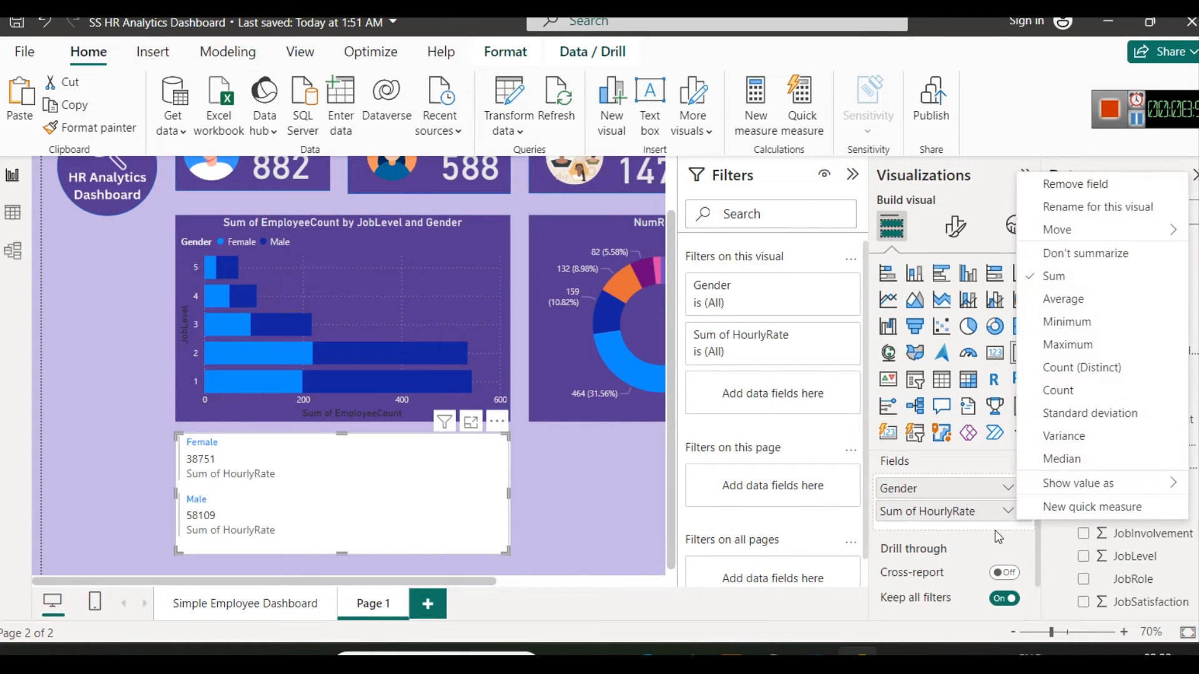
{"action": "left_click", "coordinate": [1062, 299]}
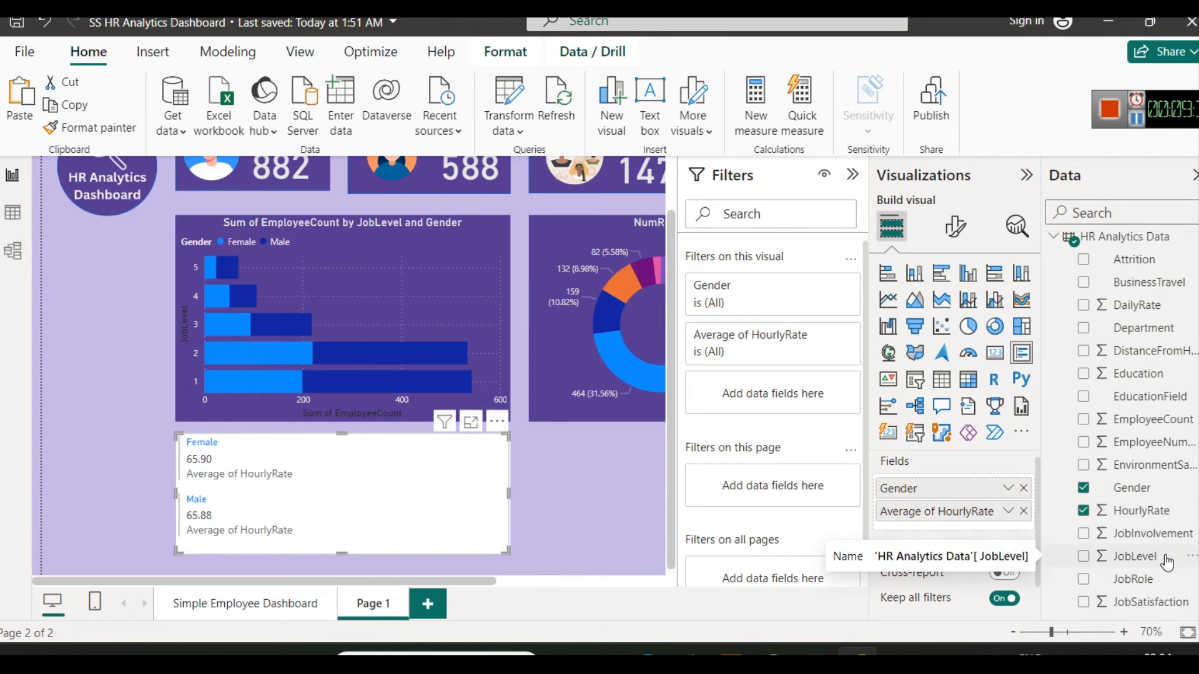
Step: Add JobLevel to the multi-row card and summarize it as Average
{"action": "left_click_drag", "start_coordinate": [1165, 563], "coordinate": [955, 530]}
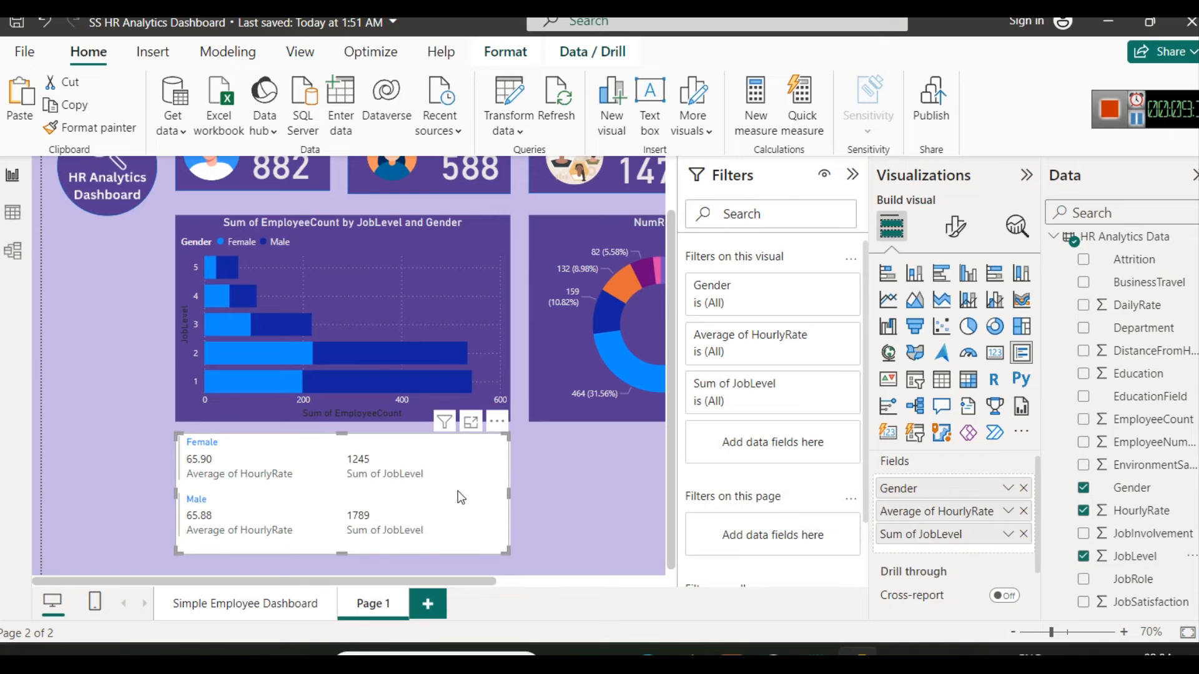
{"action": "left_click", "coordinate": [1007, 534]}
{"action": "left_click", "coordinate": [1063, 322]}
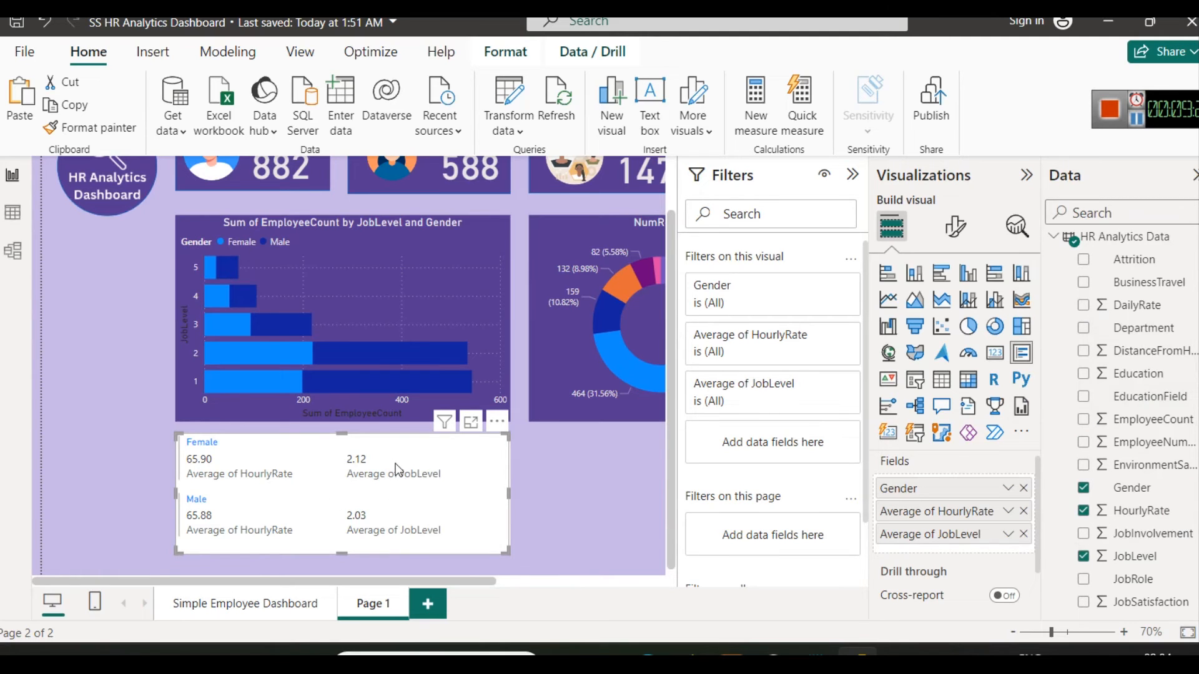
Step: Switch to the HR Analytics Data workbook in Excel and examine the distinct JobLevel values through a filter on that column
{"action": "left_click", "coordinate": [899, 651]}
{"action": "left_click", "coordinate": [812, 411]}
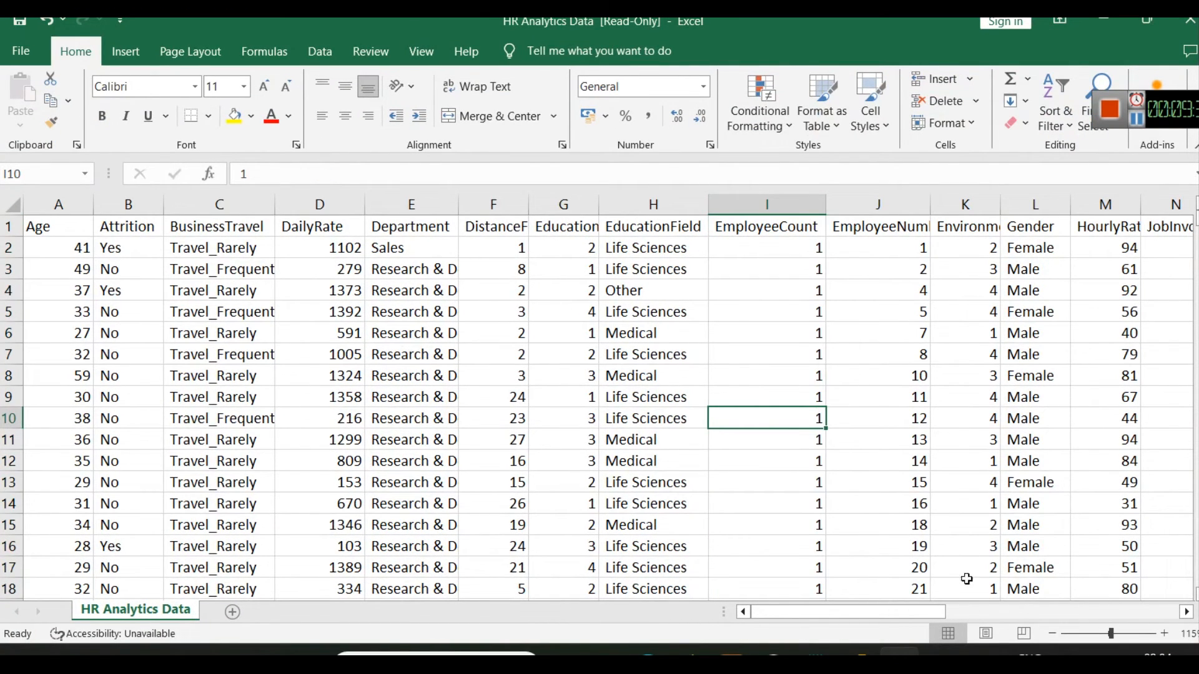
{"action": "left_click_drag", "start_coordinate": [911, 615], "coordinate": [1047, 615]}
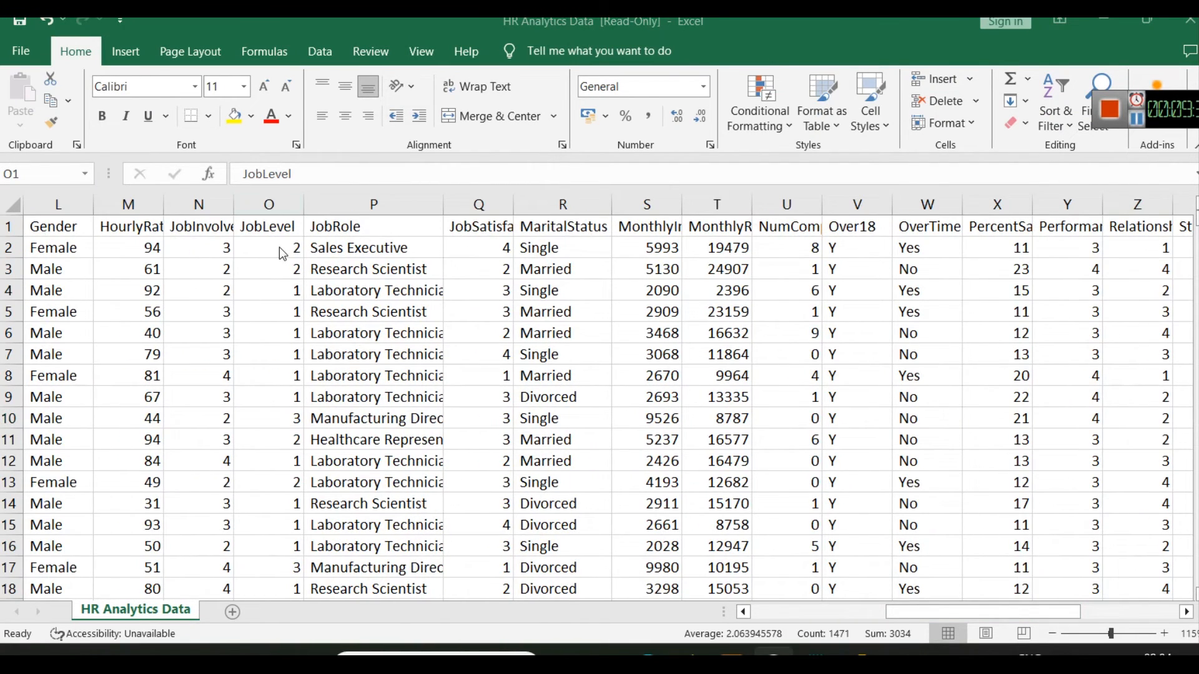
{"action": "scroll", "coordinate": [281, 348], "scroll_direction": "down", "scroll_amount": 1}
{"action": "scroll", "coordinate": [262, 250], "scroll_direction": "up", "scroll_amount": 1}
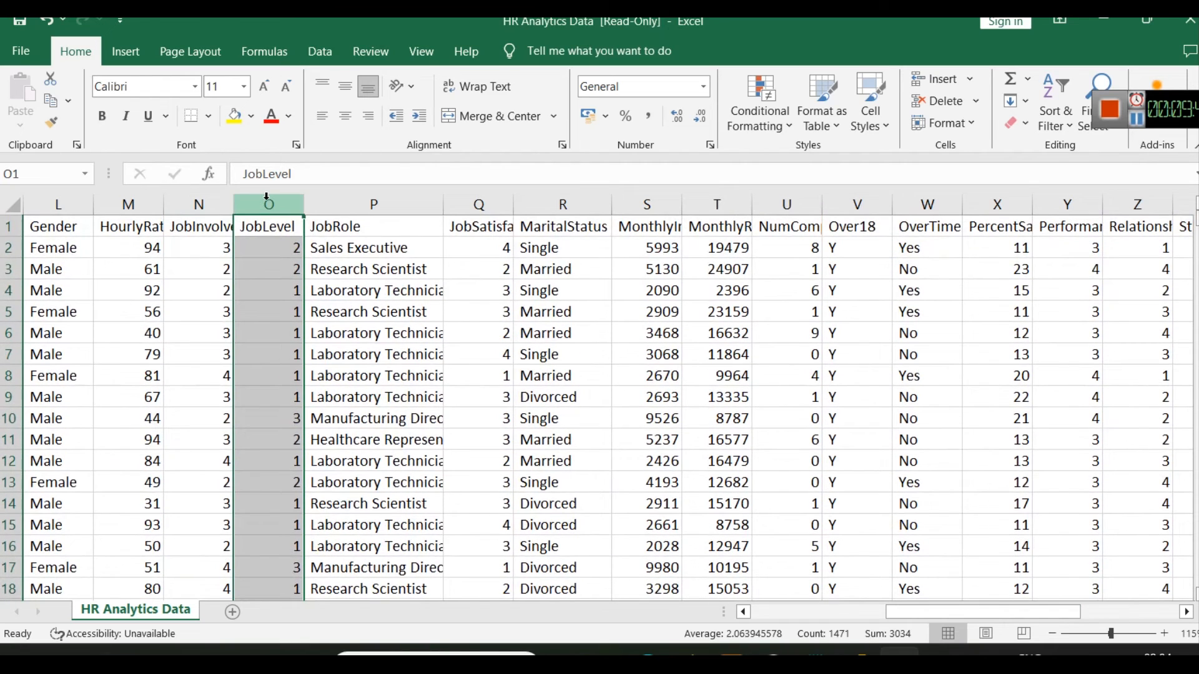
{"action": "left_click", "coordinate": [1066, 121]}
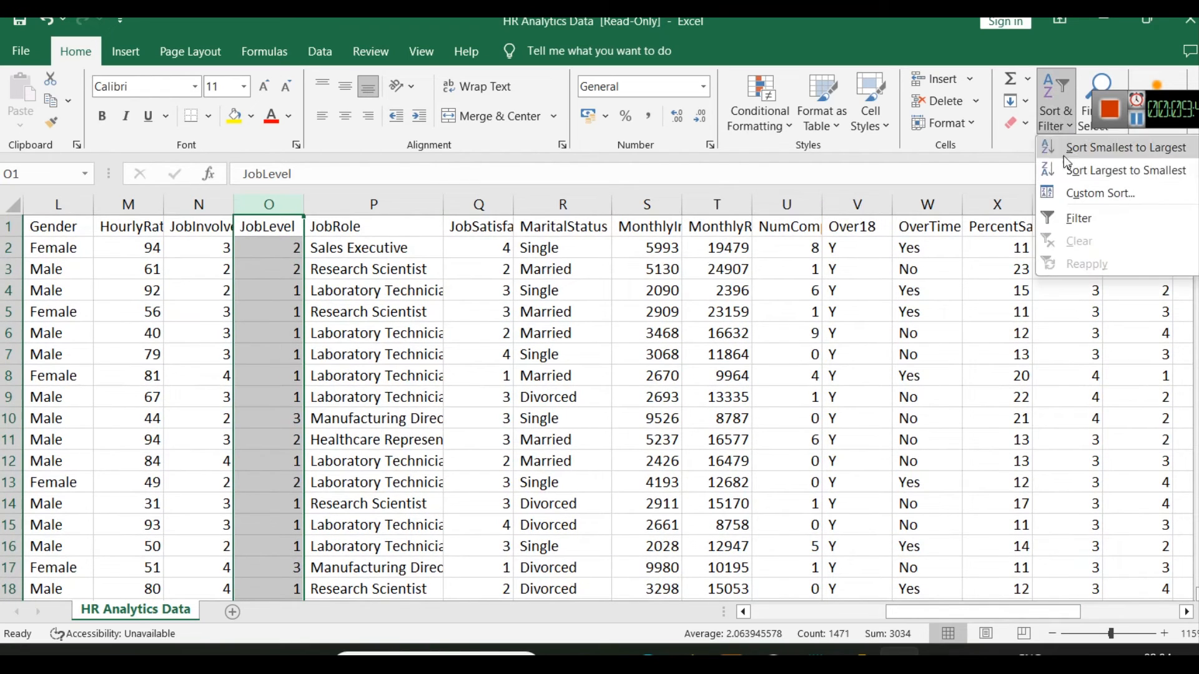
{"action": "left_click", "coordinate": [1091, 216]}
{"action": "left_click", "coordinate": [295, 227]}
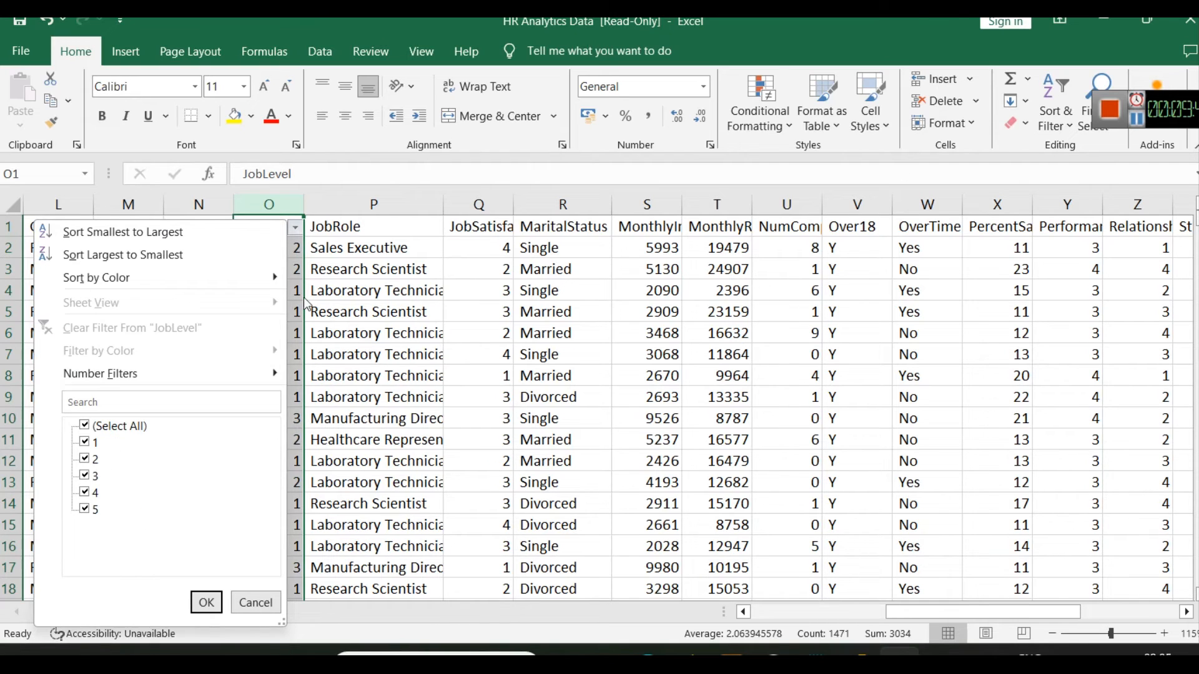
{"action": "left_click", "coordinate": [256, 608]}
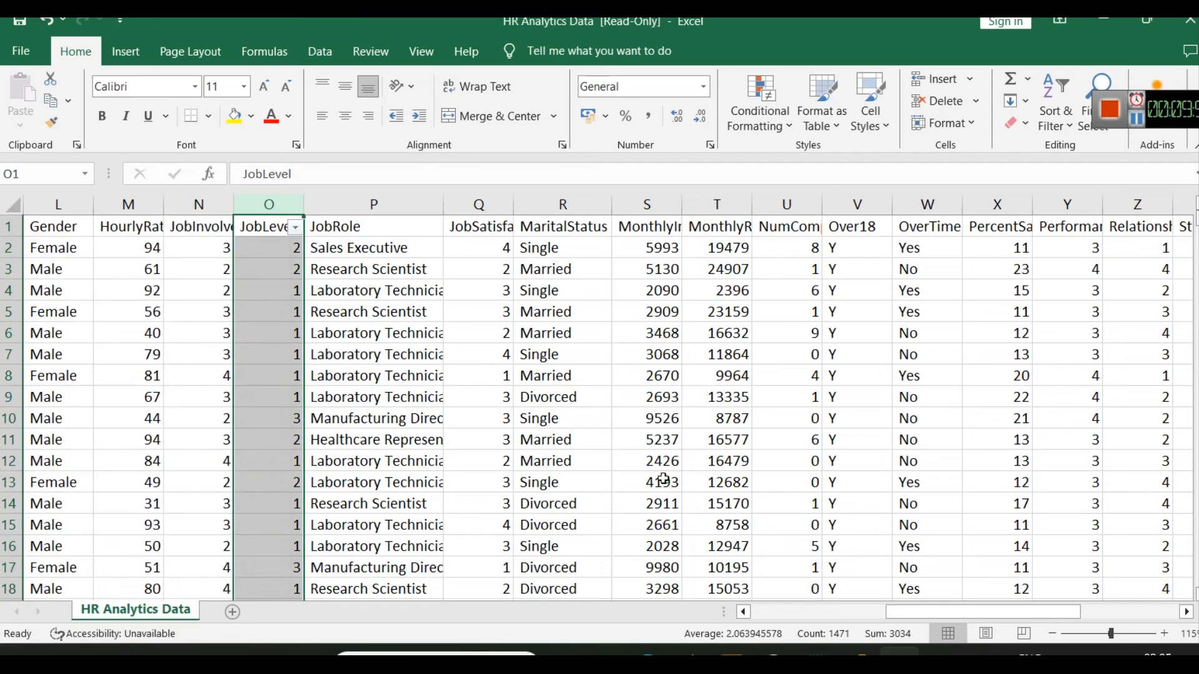
{"action": "left_click", "coordinate": [874, 649]}
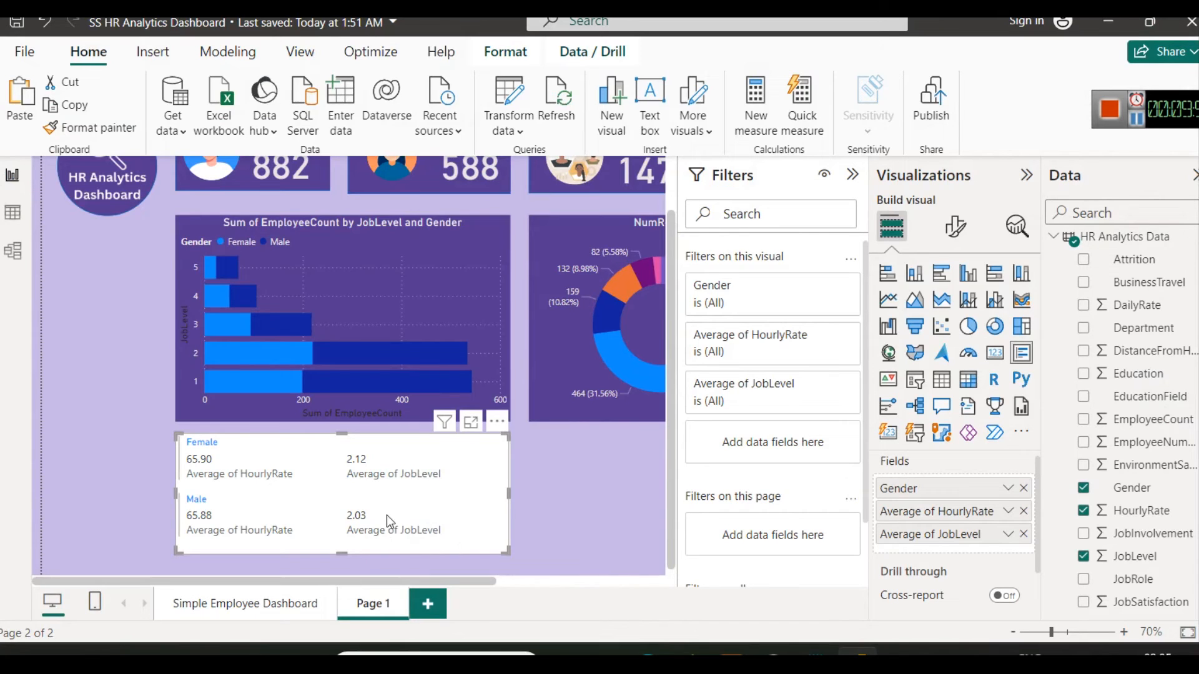
Step: In Power BI, set the multi-row card's background to the same dark purple as the other visuals
{"action": "left_click", "coordinate": [542, 488]}
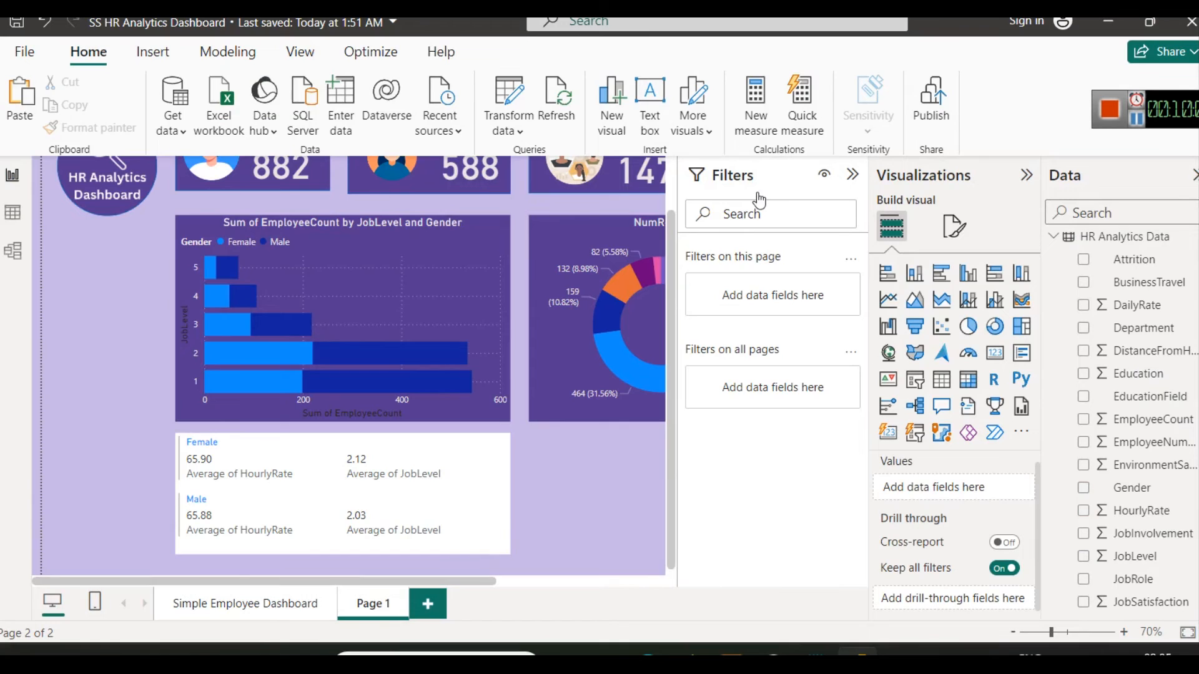
{"action": "scroll", "coordinate": [560, 384], "scroll_direction": "down", "scroll_amount": 2}
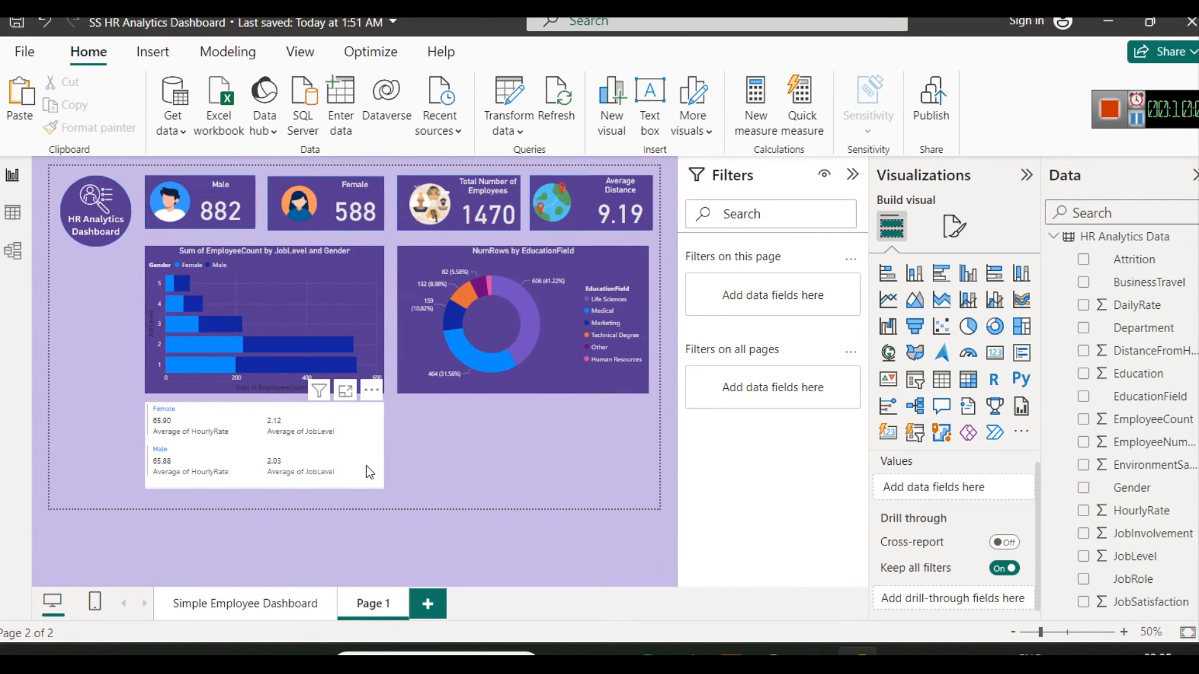
{"action": "left_click", "coordinate": [366, 466]}
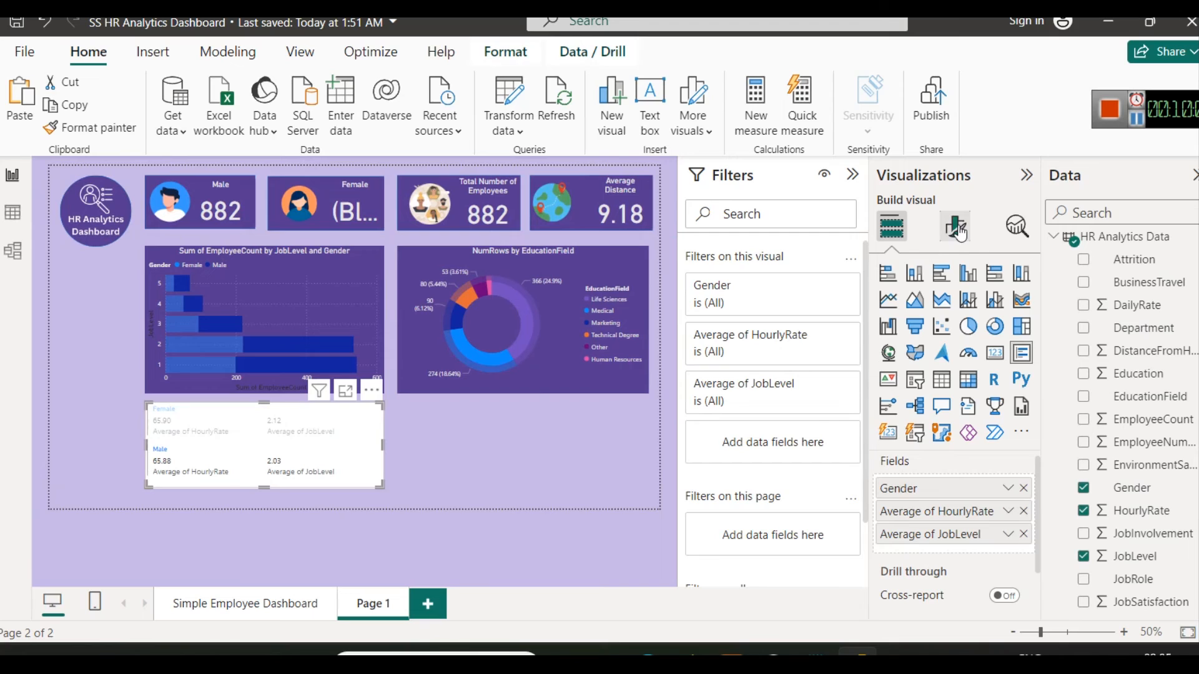
{"action": "left_click", "coordinate": [956, 227]}
{"action": "left_click", "coordinate": [952, 311]}
{"action": "left_click", "coordinate": [913, 434]}
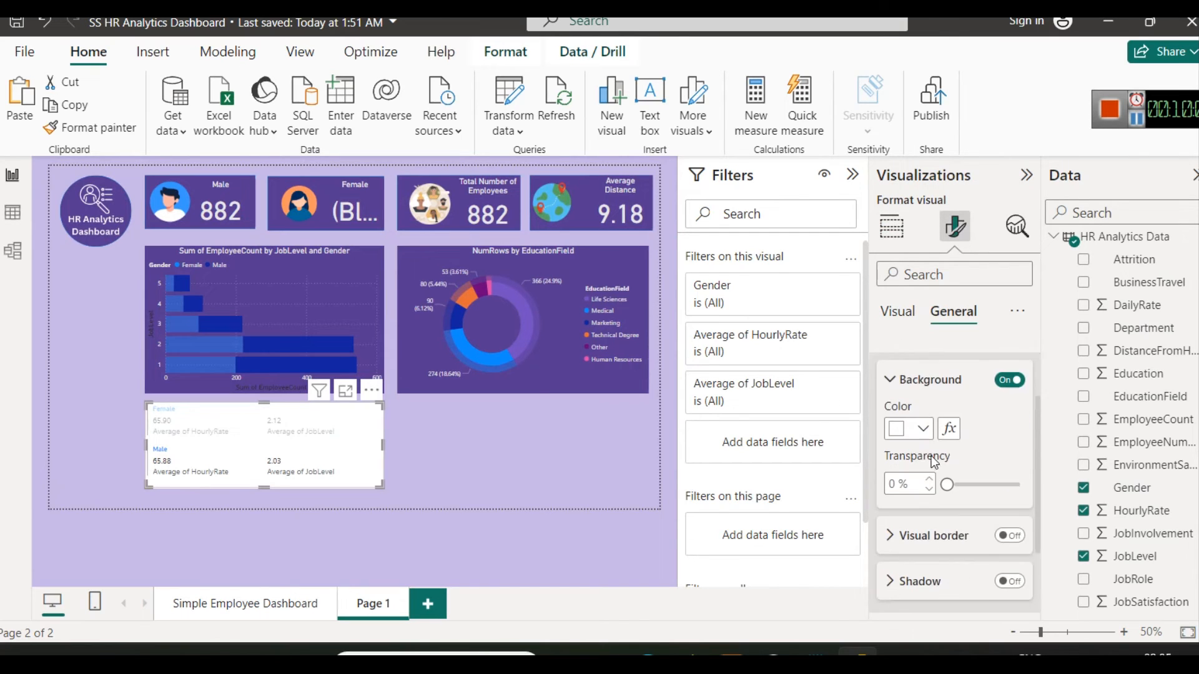
{"action": "scroll", "coordinate": [933, 462], "scroll_direction": "down", "scroll_amount": 1}
{"action": "left_click", "coordinate": [923, 406]}
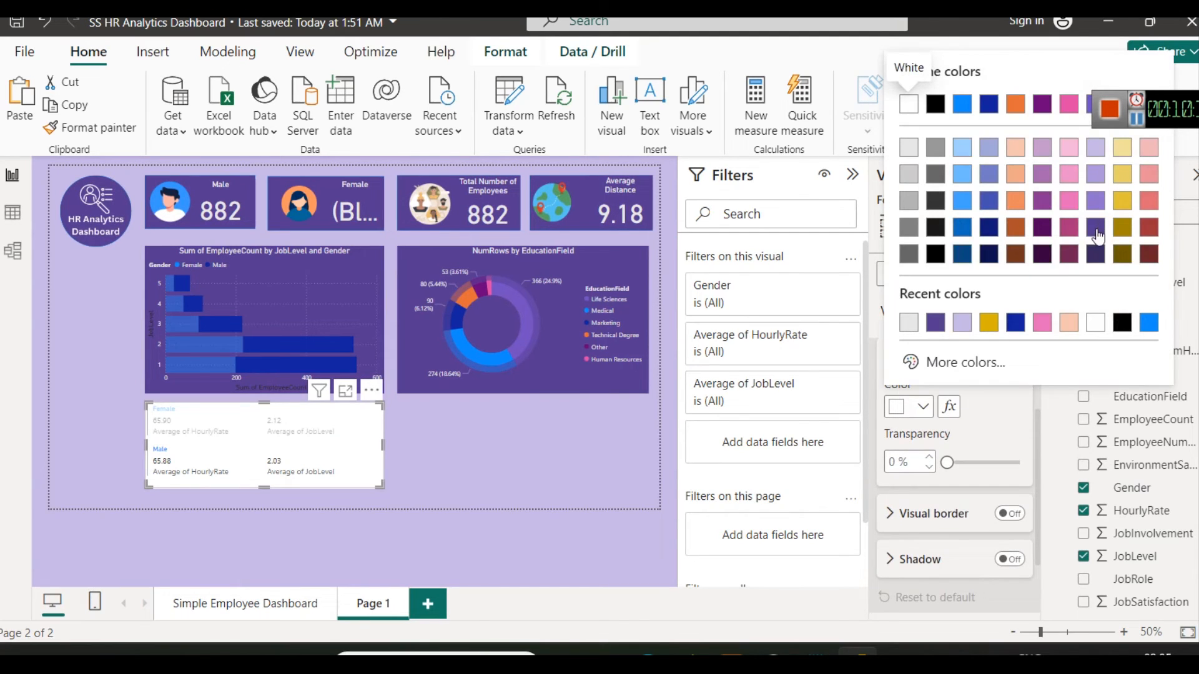
{"action": "left_click", "coordinate": [1095, 147]}
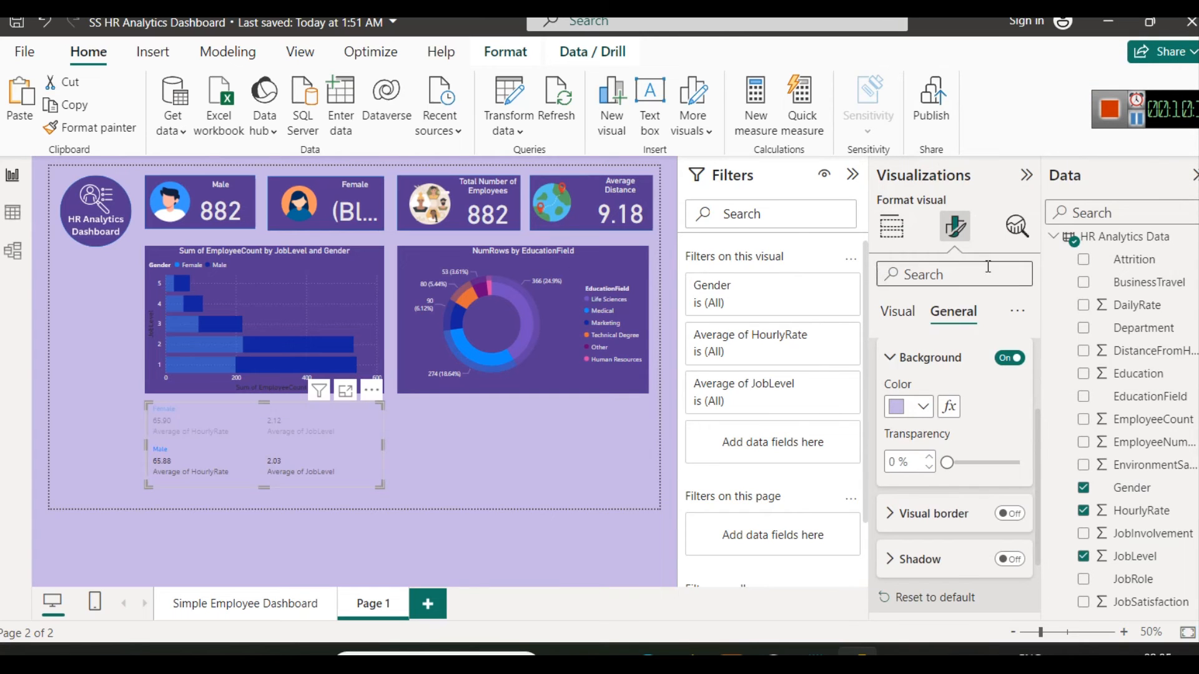
{"action": "left_click", "coordinate": [923, 407]}
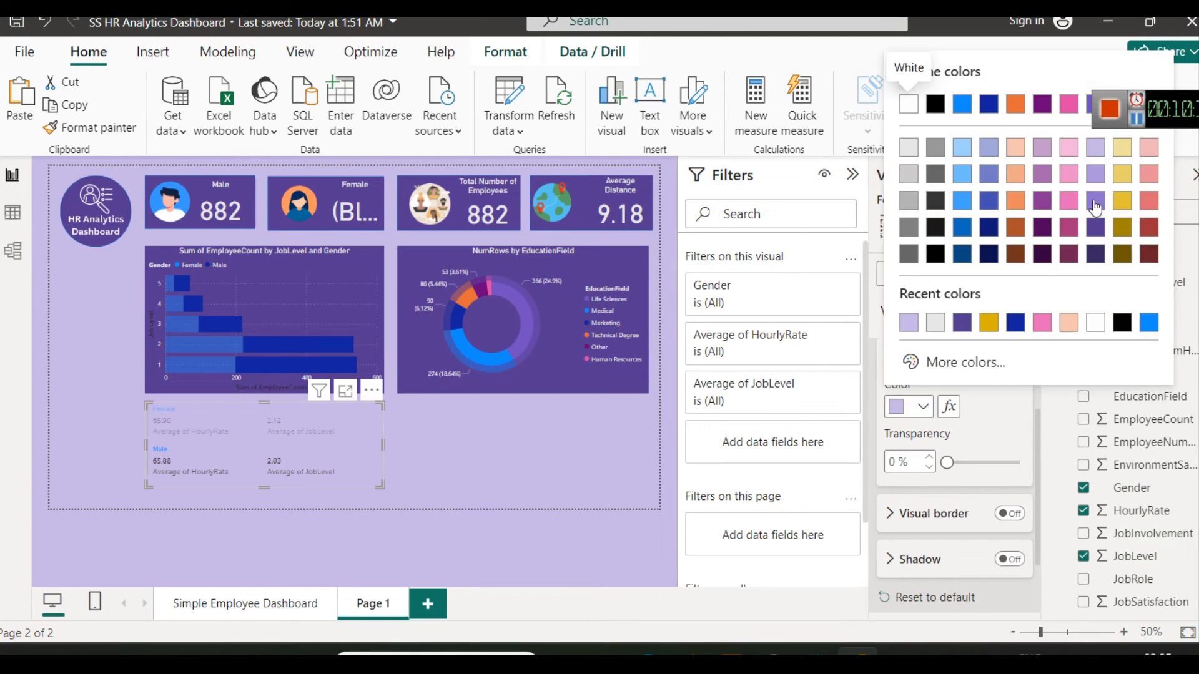
{"action": "left_click", "coordinate": [1096, 202]}
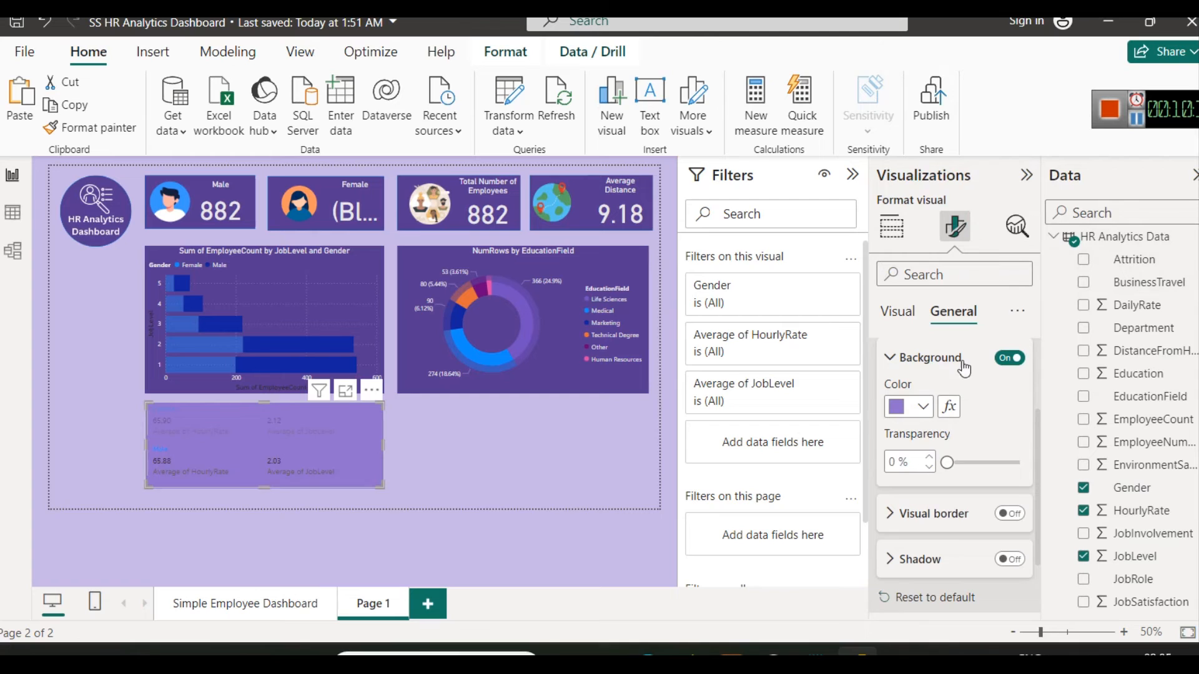
{"action": "left_click", "coordinate": [923, 406]}
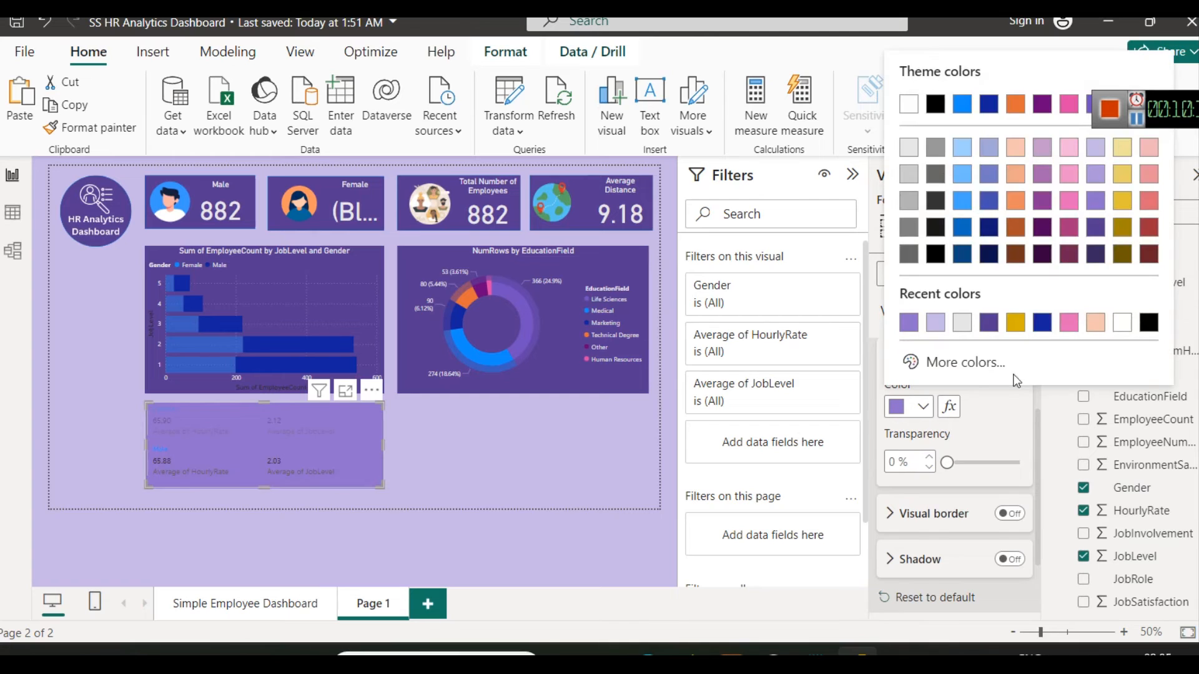
{"action": "left_click", "coordinate": [1097, 232]}
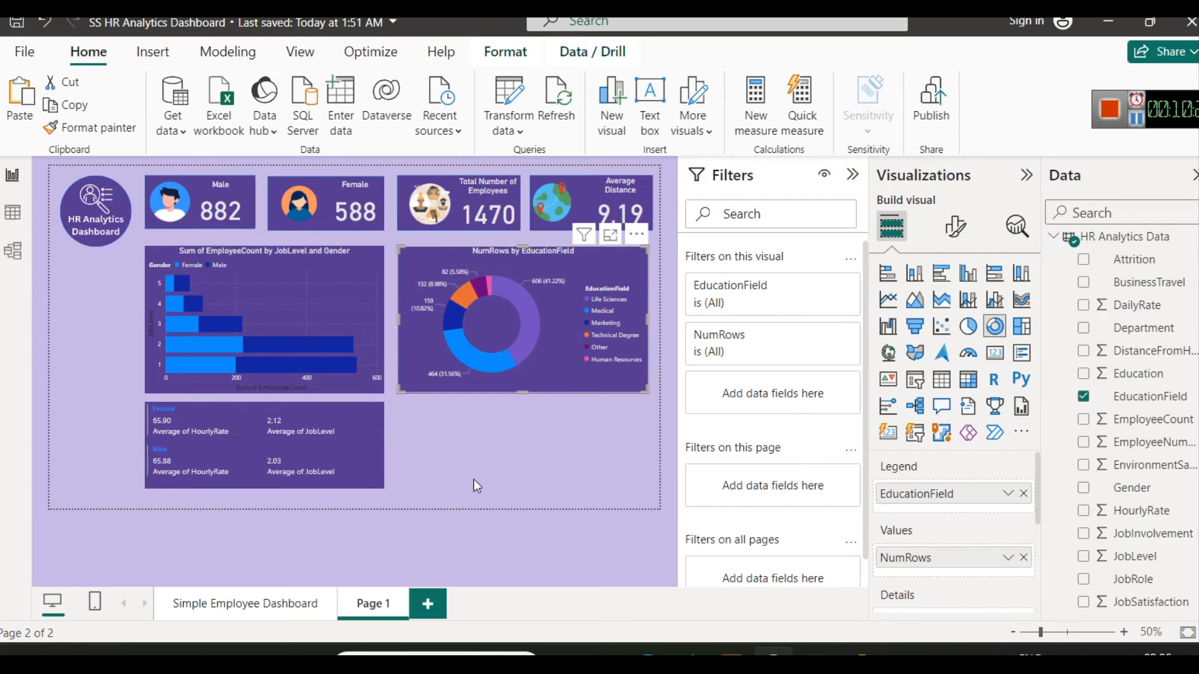
Step: Examine the legend and segments of the Departmentwise Count donut chart on the Simple Employee Dashboard page
{"action": "left_click", "coordinate": [286, 611]}
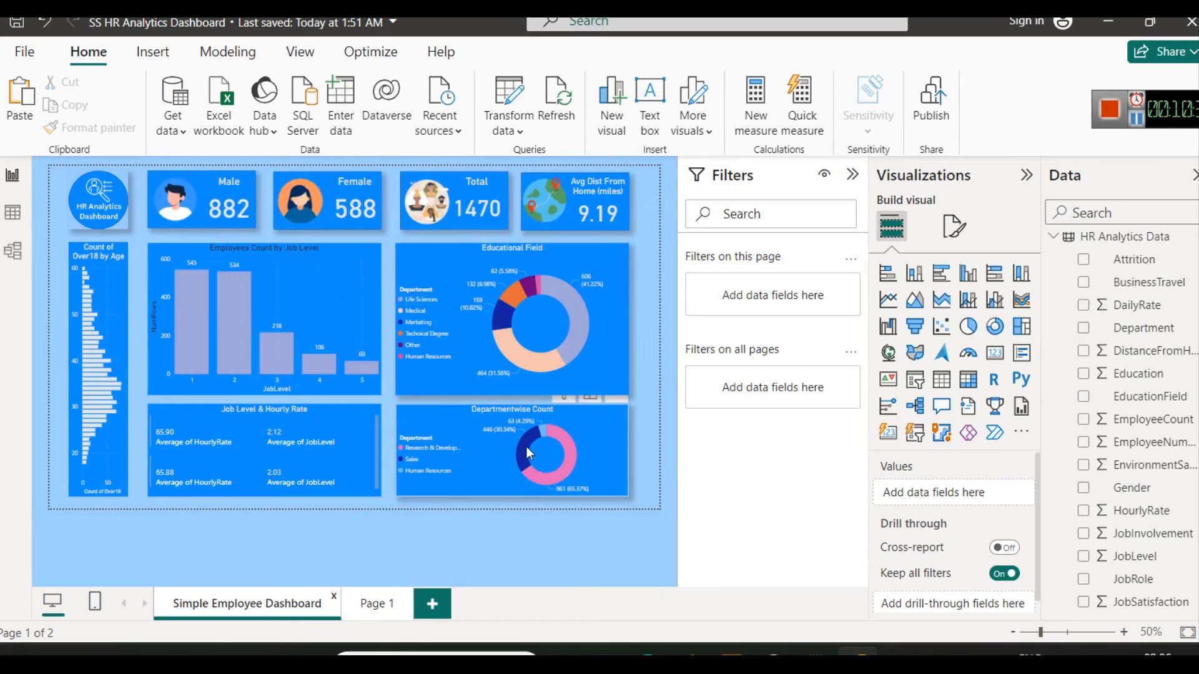
{"action": "mouse_move", "coordinate": [587, 480]}
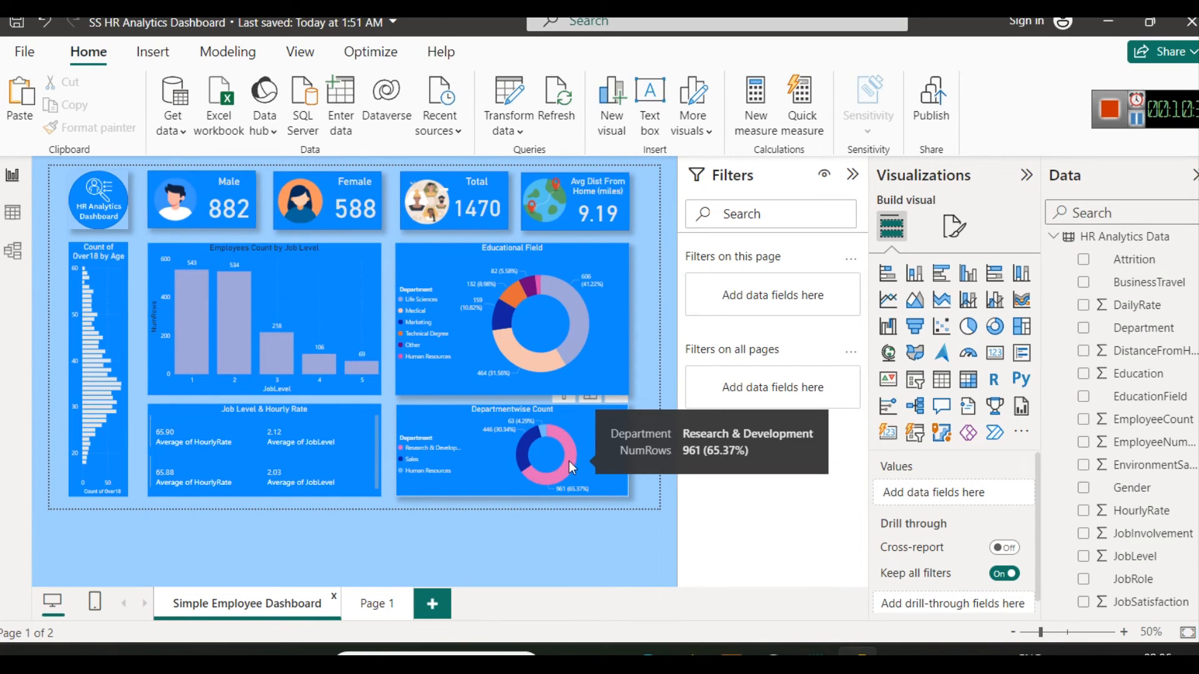
{"action": "mouse_move", "coordinate": [543, 435]}
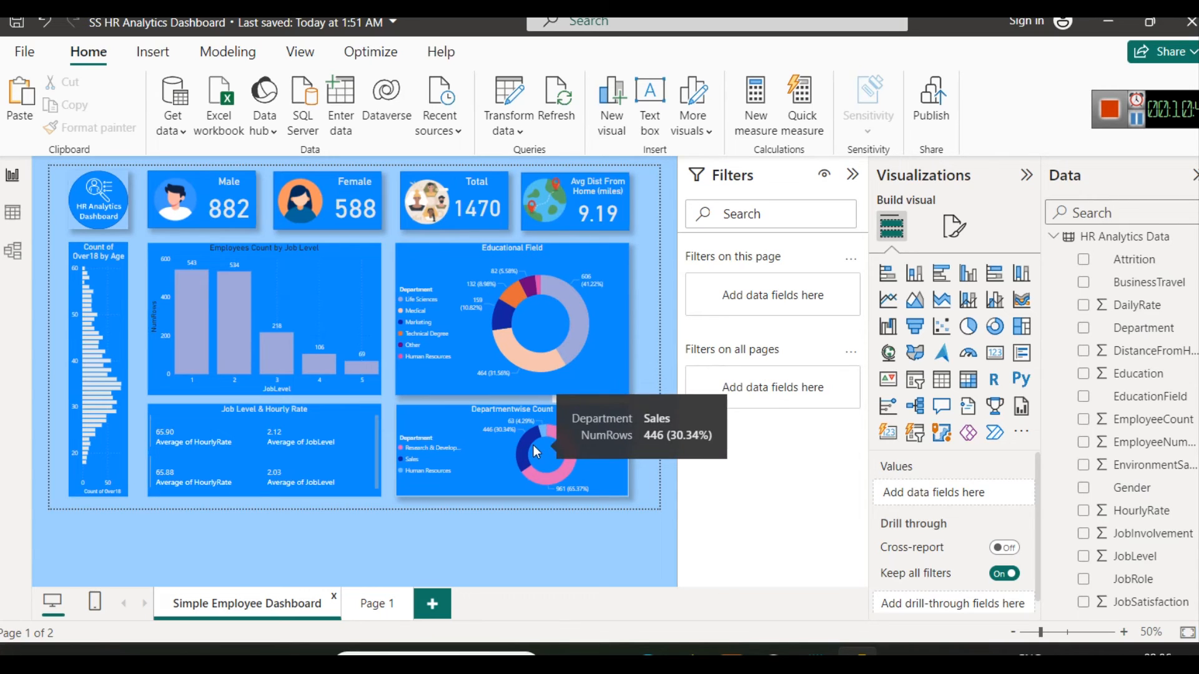
{"action": "mouse_move", "coordinate": [527, 455]}
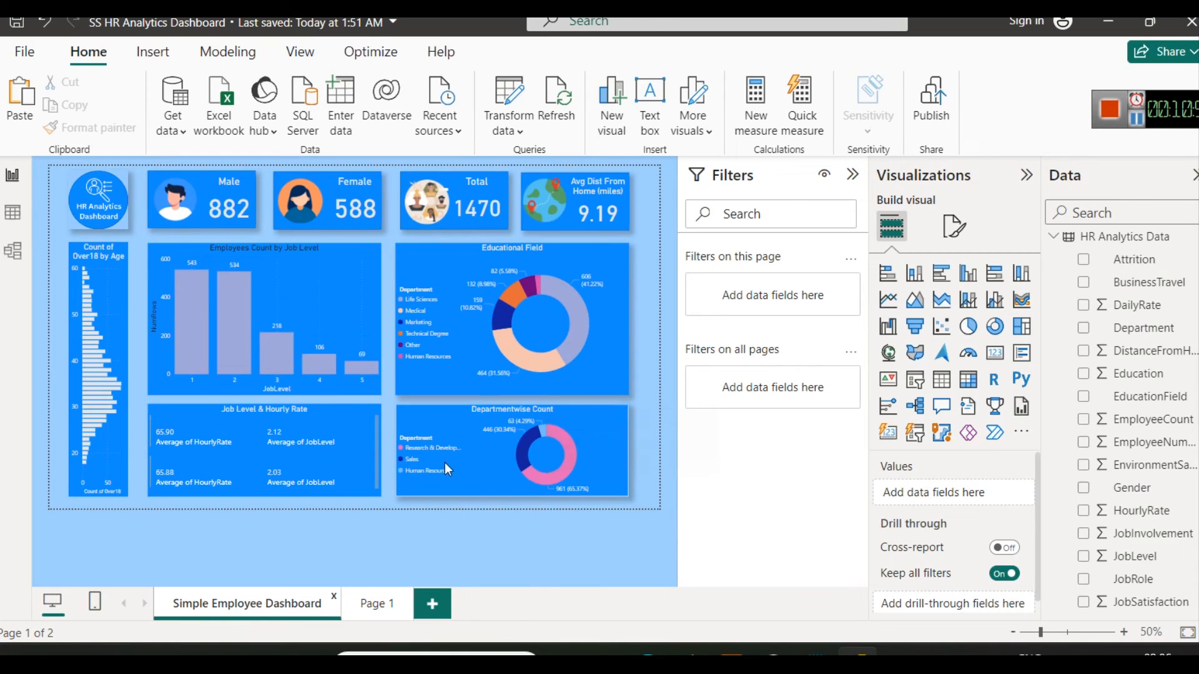
Step: Add a pie chart to Page 1 and fit it into the empty space beneath the EducationField donut chart, aligned with the multi-row card
{"action": "left_click", "coordinate": [369, 611]}
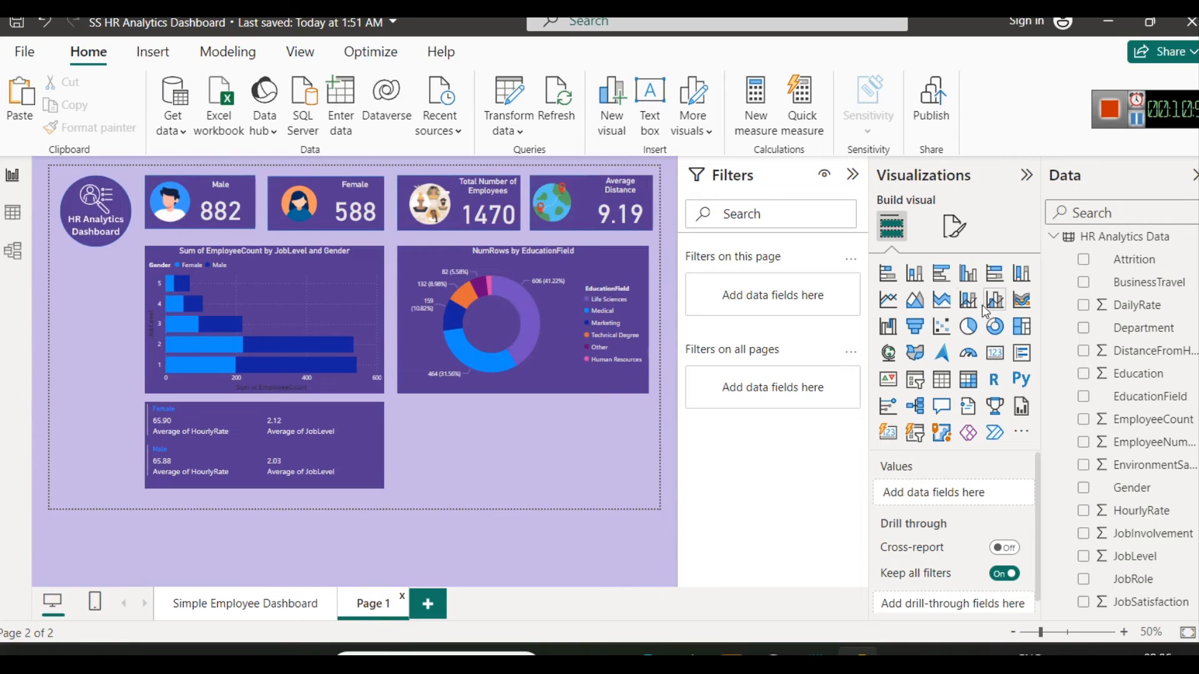
{"action": "left_click", "coordinate": [968, 325]}
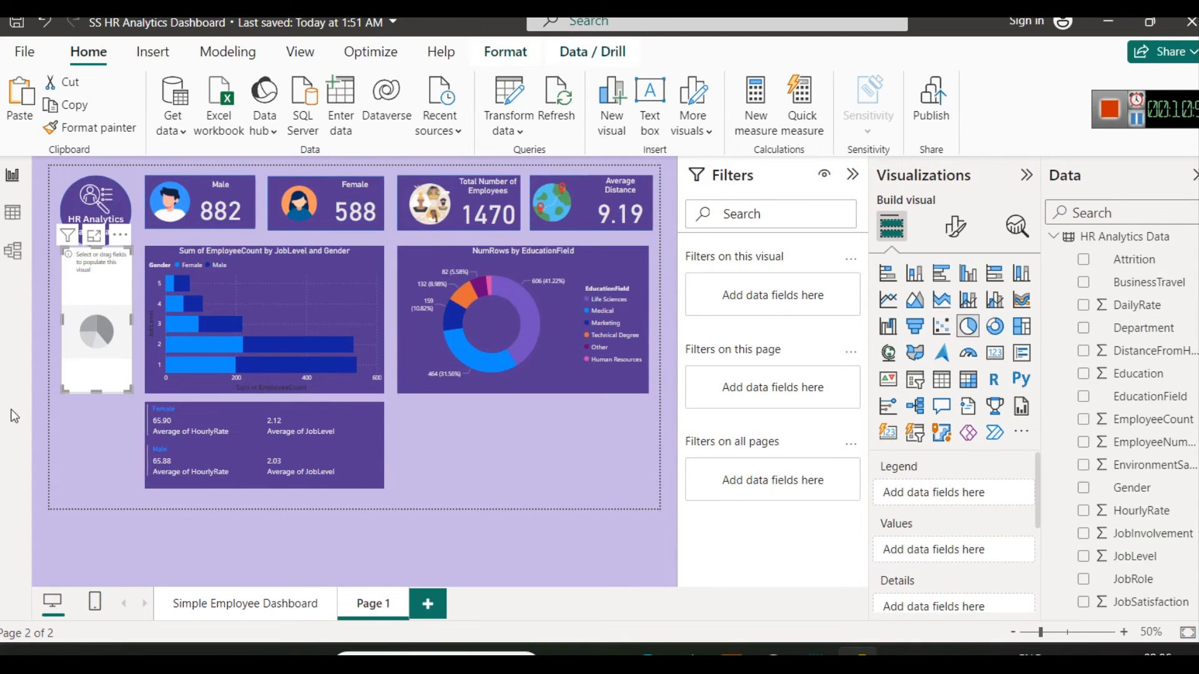
{"action": "left_click_drag", "start_coordinate": [106, 334], "coordinate": [428, 508]}
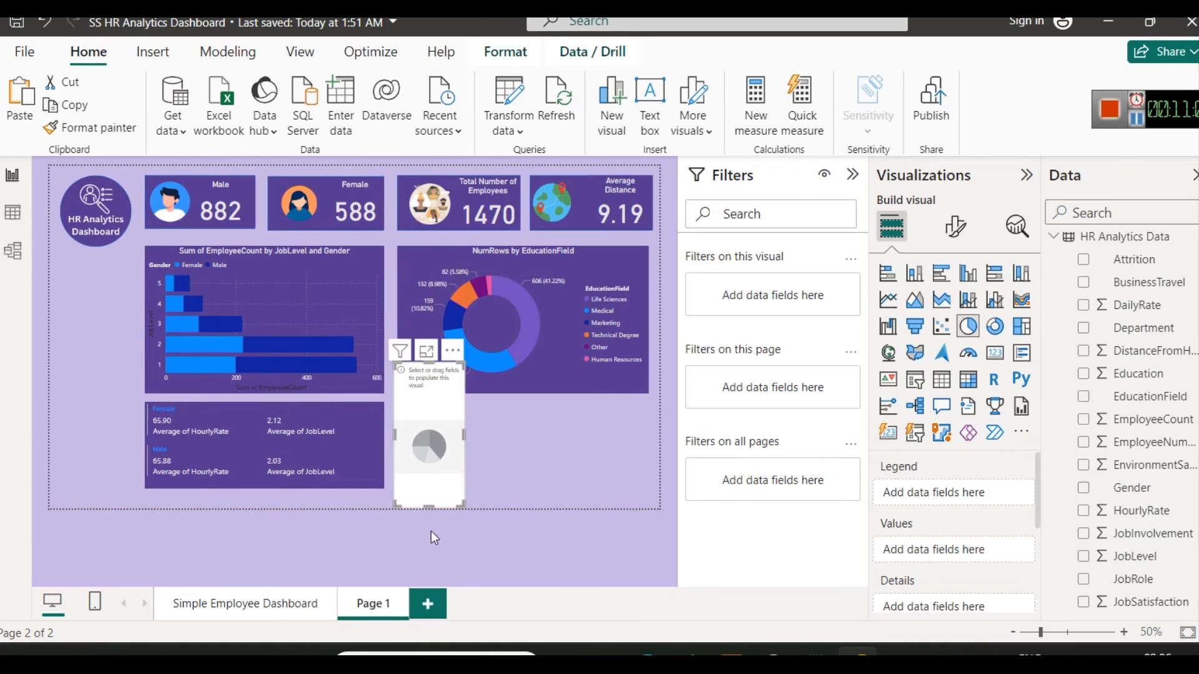
{"action": "left_click_drag", "start_coordinate": [424, 361], "coordinate": [426, 402]}
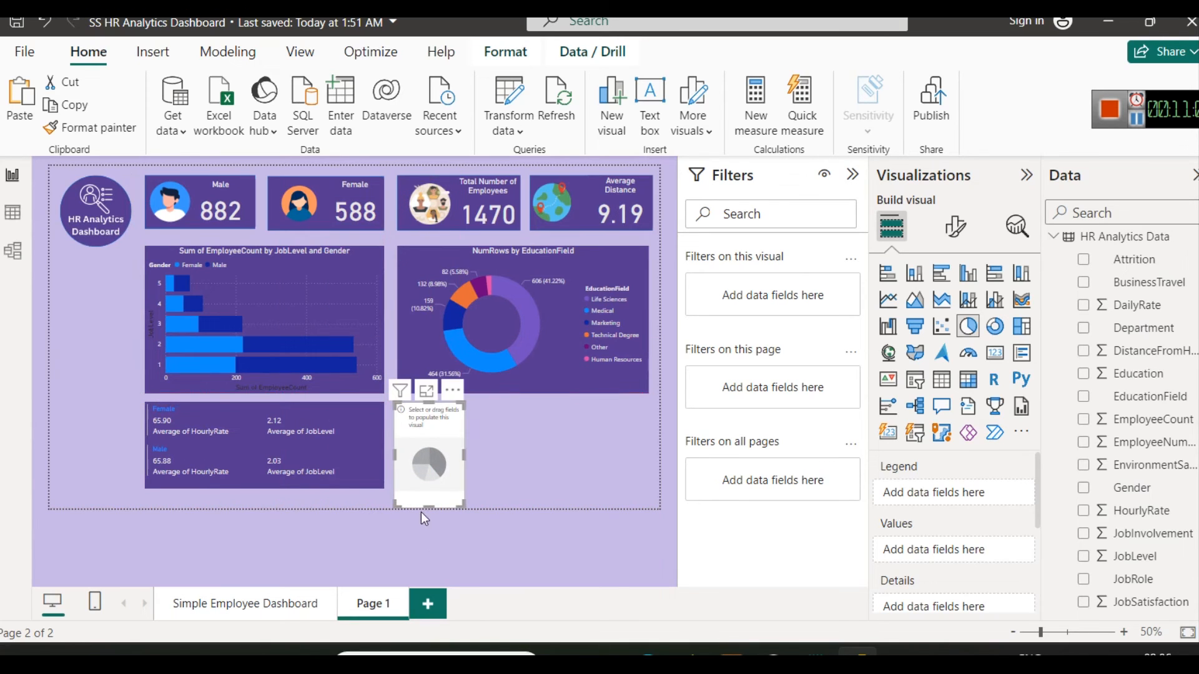
{"action": "left_click_drag", "start_coordinate": [420, 507], "coordinate": [429, 488]}
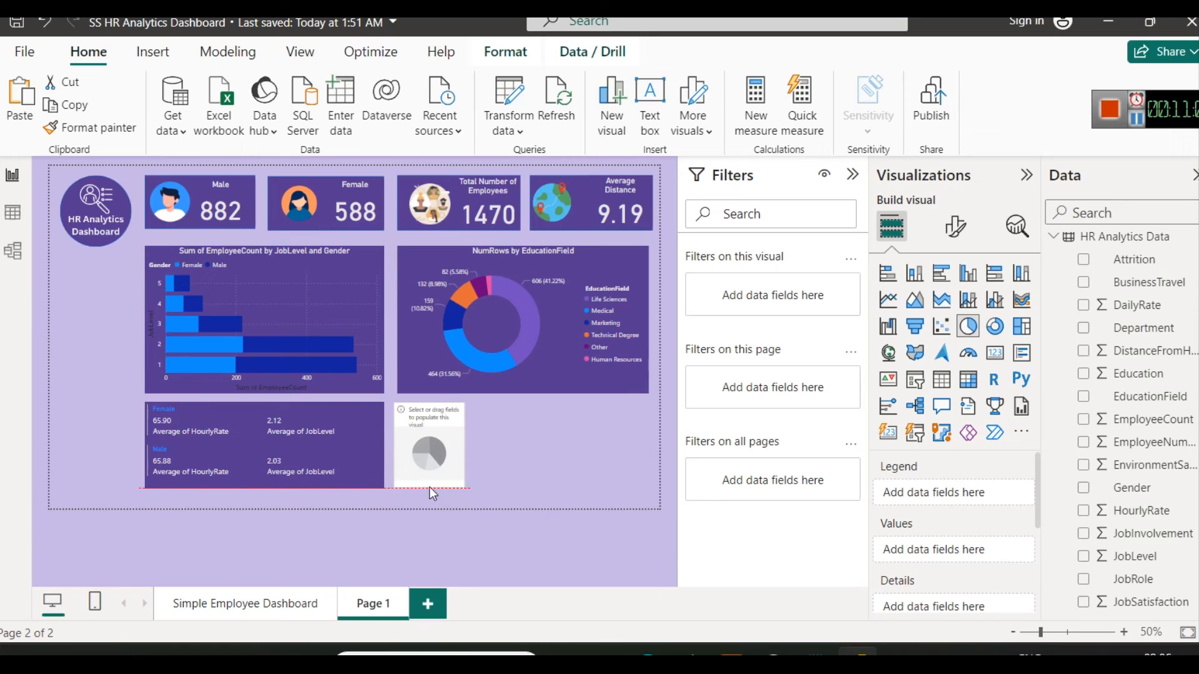
{"action": "left_click_drag", "start_coordinate": [465, 445], "coordinate": [645, 440]}
{"action": "left_click", "coordinate": [673, 471]}
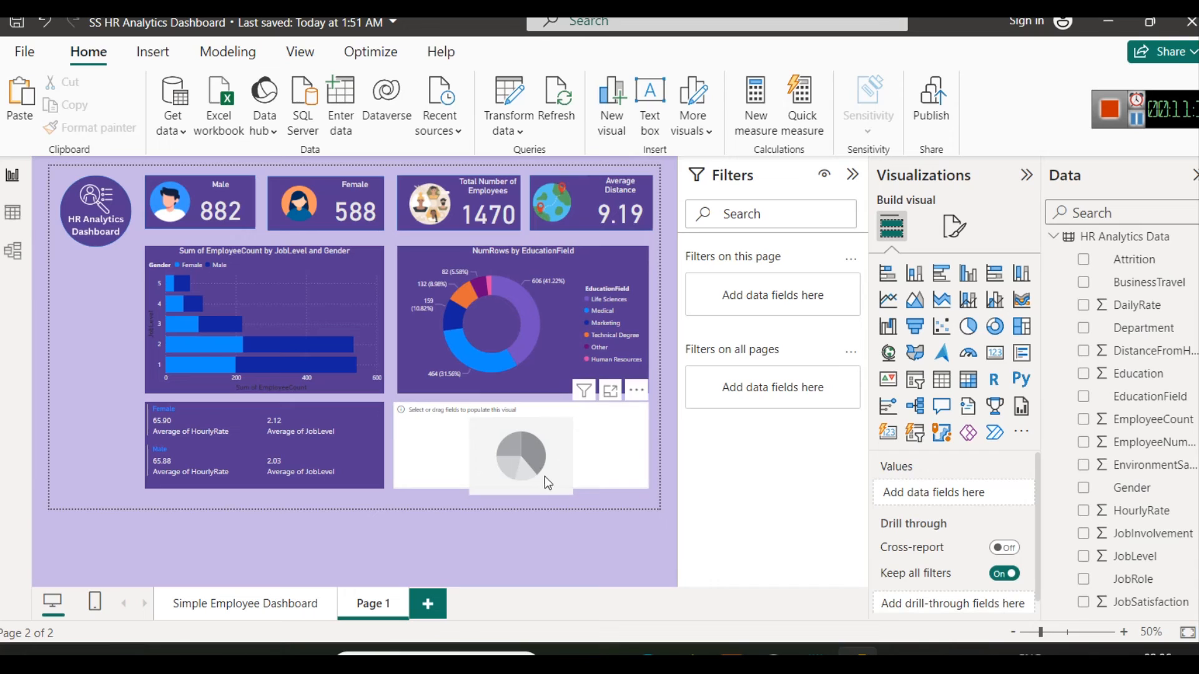
Step: Assign the Department field as the legend of the new pie chart on Page 1
{"action": "left_click", "coordinate": [535, 454]}
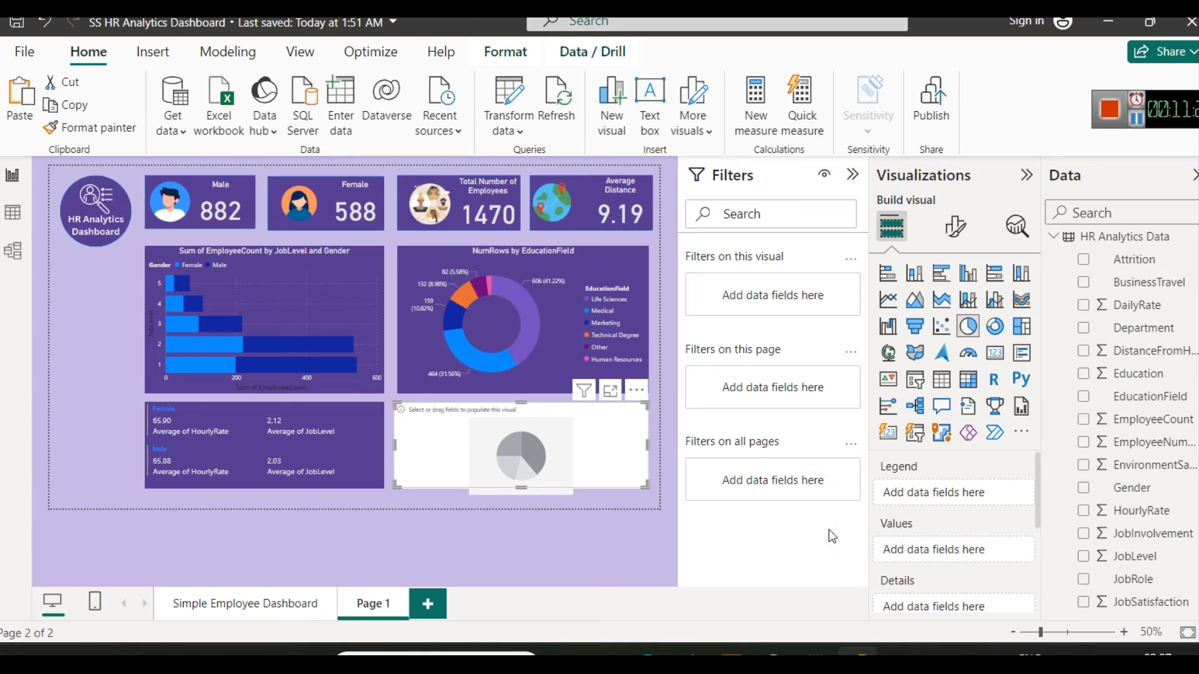
{"action": "left_click", "coordinate": [244, 604]}
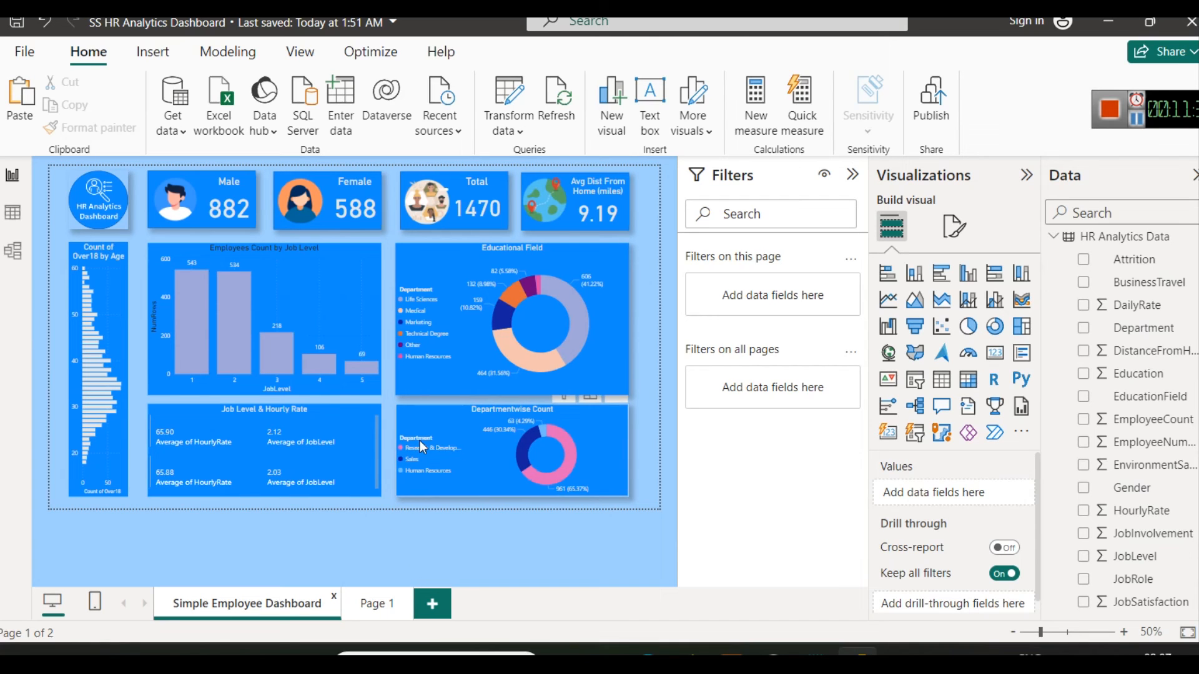
{"action": "left_click", "coordinate": [365, 607]}
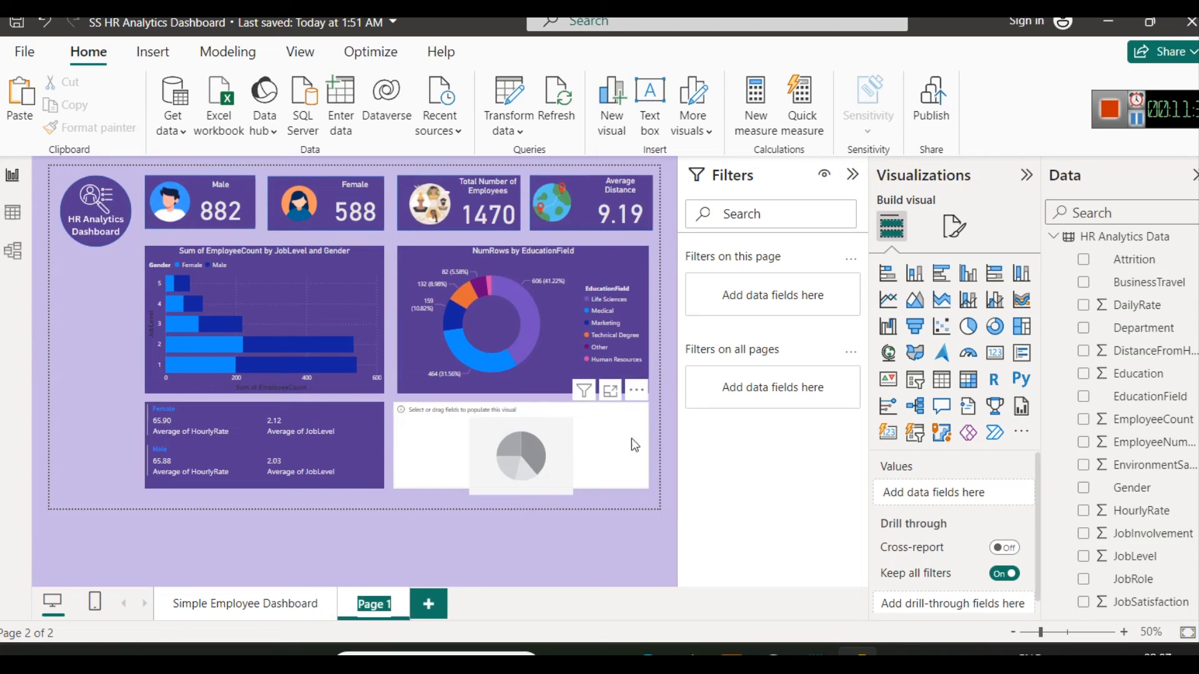
{"action": "left_click_drag", "start_coordinate": [1133, 329], "coordinate": [1164, 337]}
{"action": "left_click", "coordinate": [559, 465]}
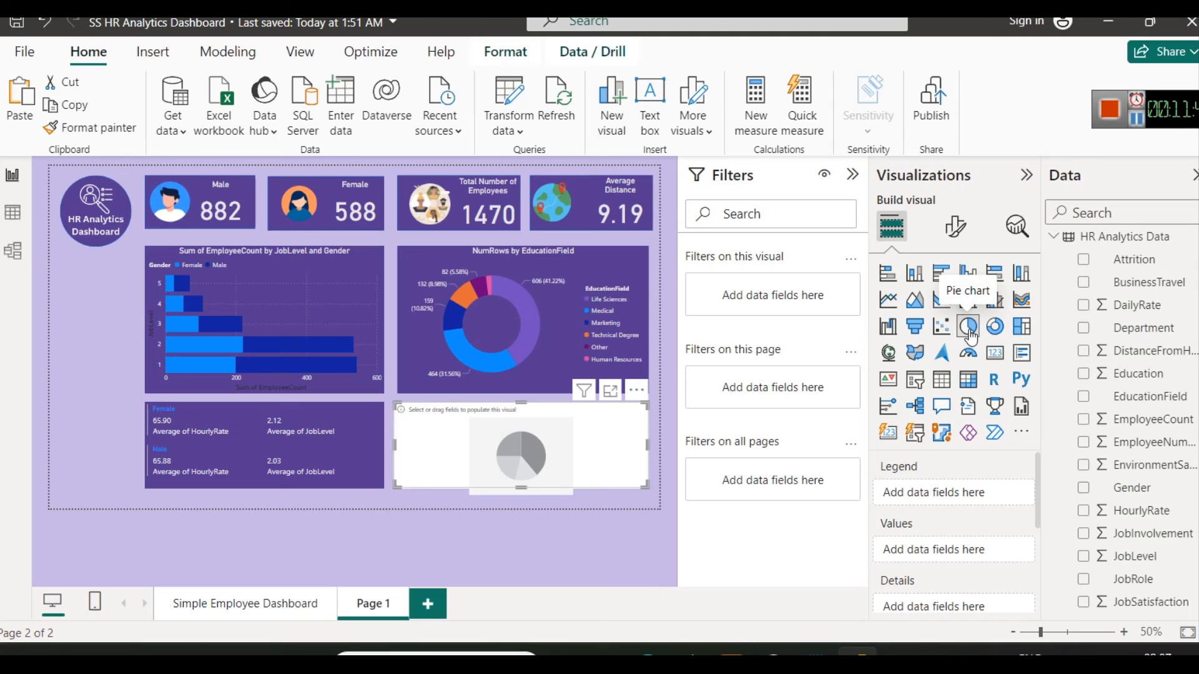
{"action": "left_click_drag", "start_coordinate": [1139, 329], "coordinate": [965, 499]}
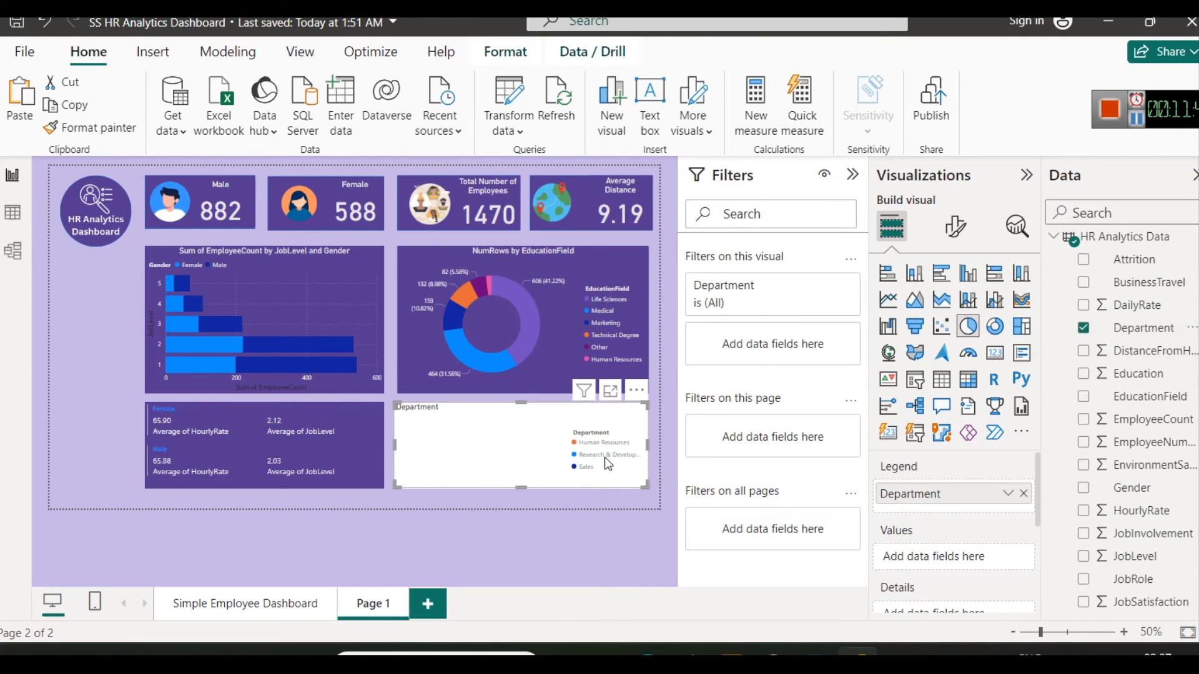
Step: Use the NumRows measure as the pie chart's values and check its department slices
{"action": "scroll", "coordinate": [932, 532], "scroll_direction": "down", "scroll_amount": 1}
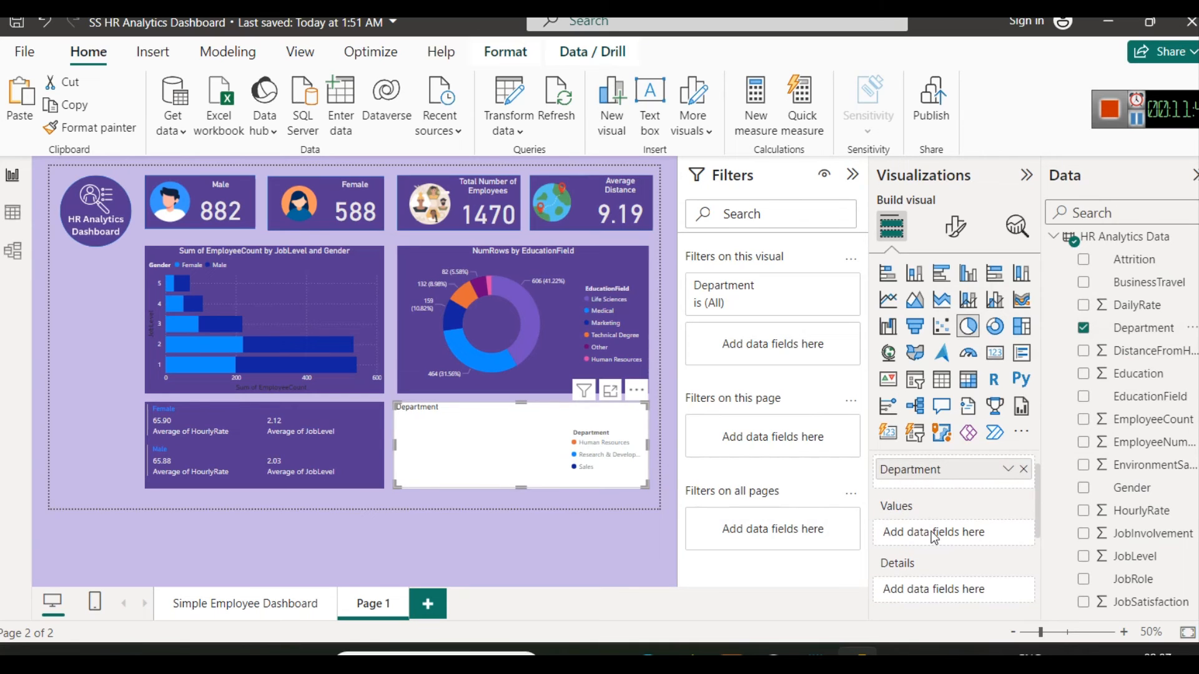
{"action": "scroll", "coordinate": [1136, 437], "scroll_direction": "down", "scroll_amount": 10}
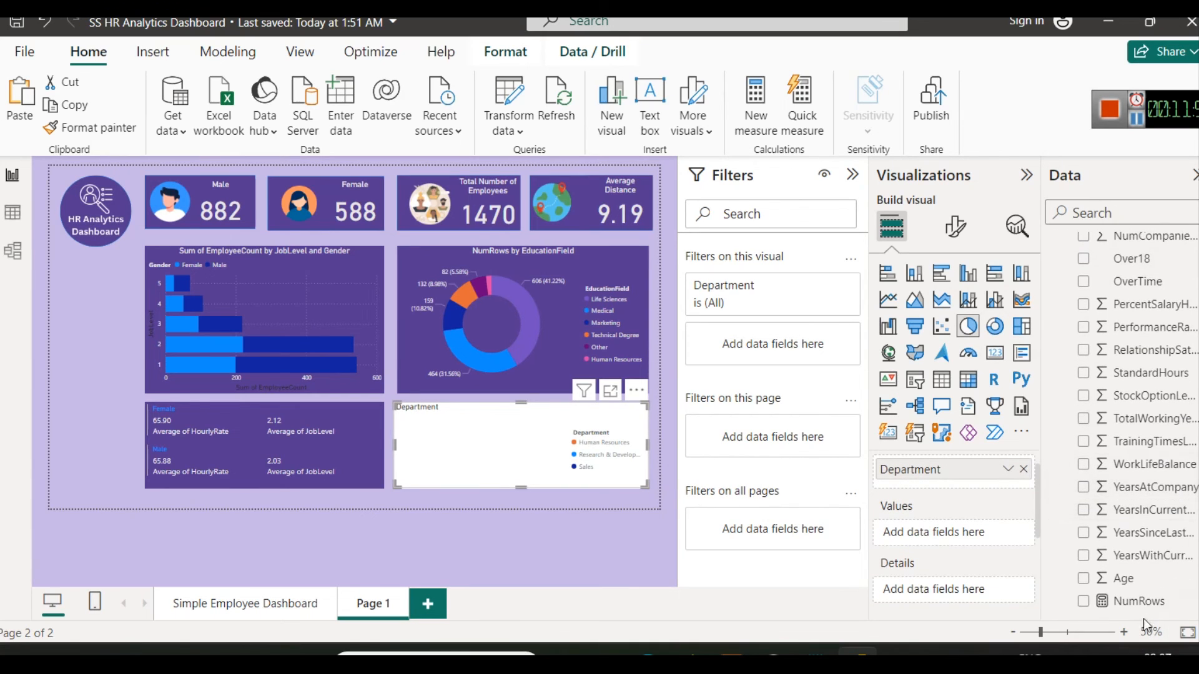
{"action": "left_click_drag", "start_coordinate": [1139, 601], "coordinate": [955, 533]}
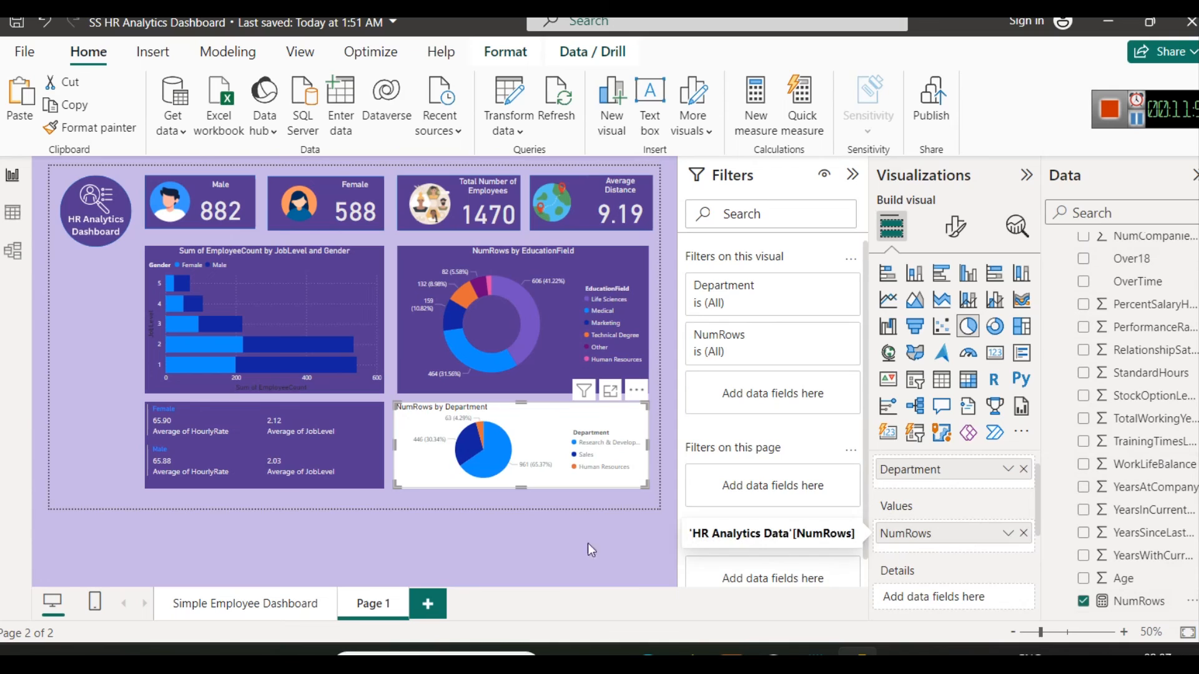
{"action": "left_click", "coordinate": [559, 540]}
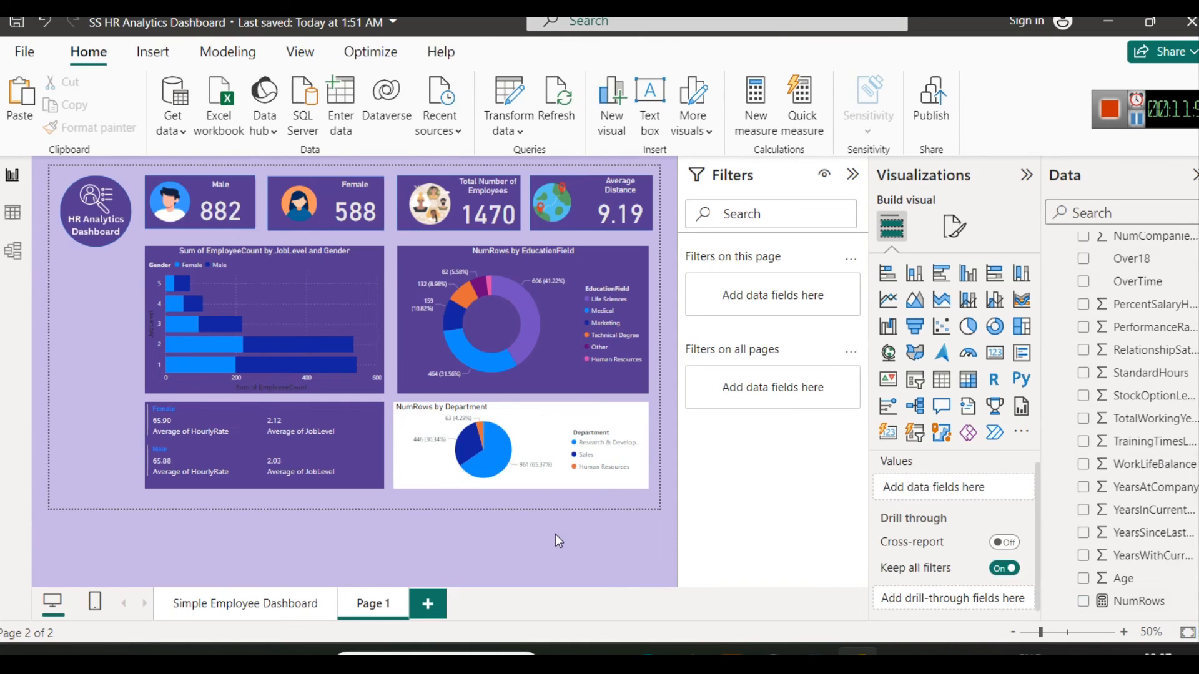
{"action": "mouse_move", "coordinate": [498, 470]}
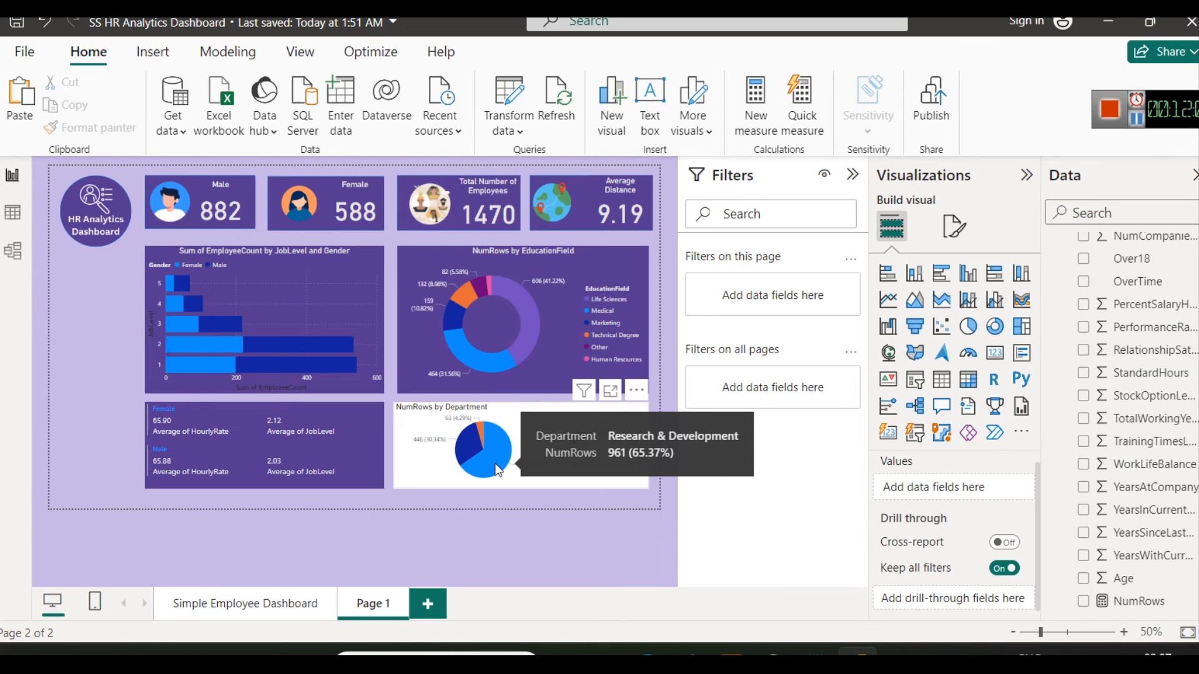
{"action": "mouse_move", "coordinate": [483, 426]}
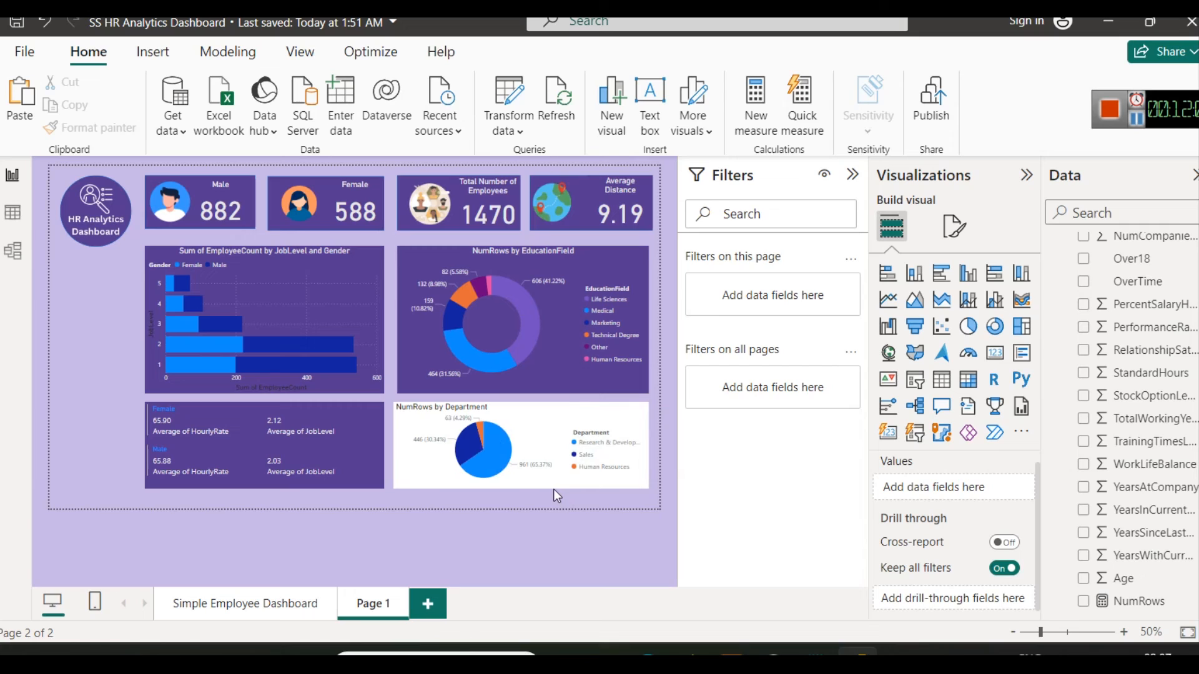
{"action": "mouse_move", "coordinate": [552, 482]}
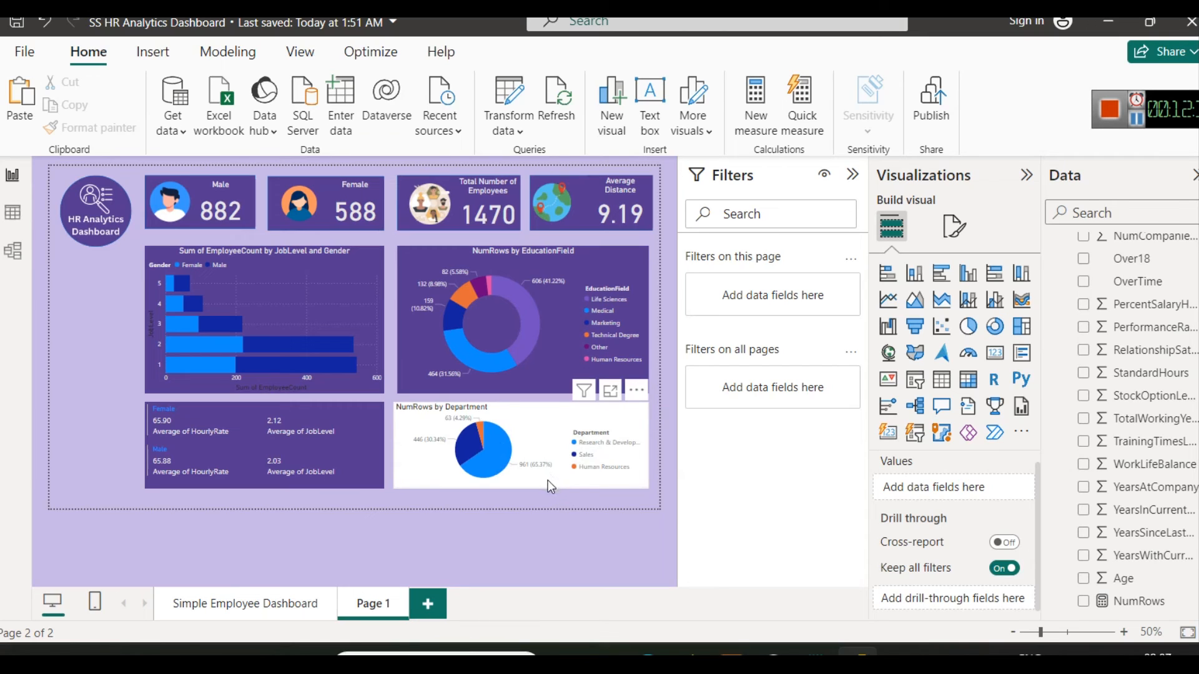
Step: Give the department pie chart the same dark purple background and centered white title as the other visuals
{"action": "left_click", "coordinate": [556, 409]}
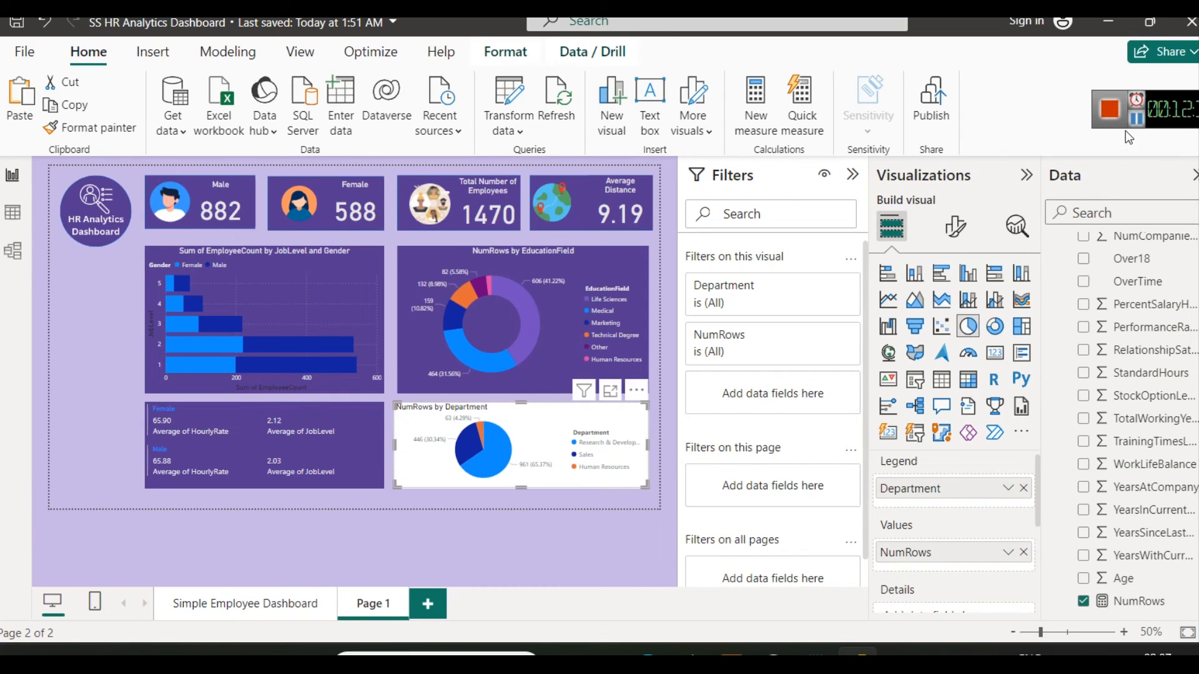
{"action": "left_click", "coordinate": [955, 226]}
{"action": "left_click", "coordinate": [882, 439]}
{"action": "left_click", "coordinate": [882, 440]}
{"action": "left_click", "coordinate": [885, 398]}
{"action": "scroll", "coordinate": [940, 491], "scroll_direction": "down", "scroll_amount": 1}
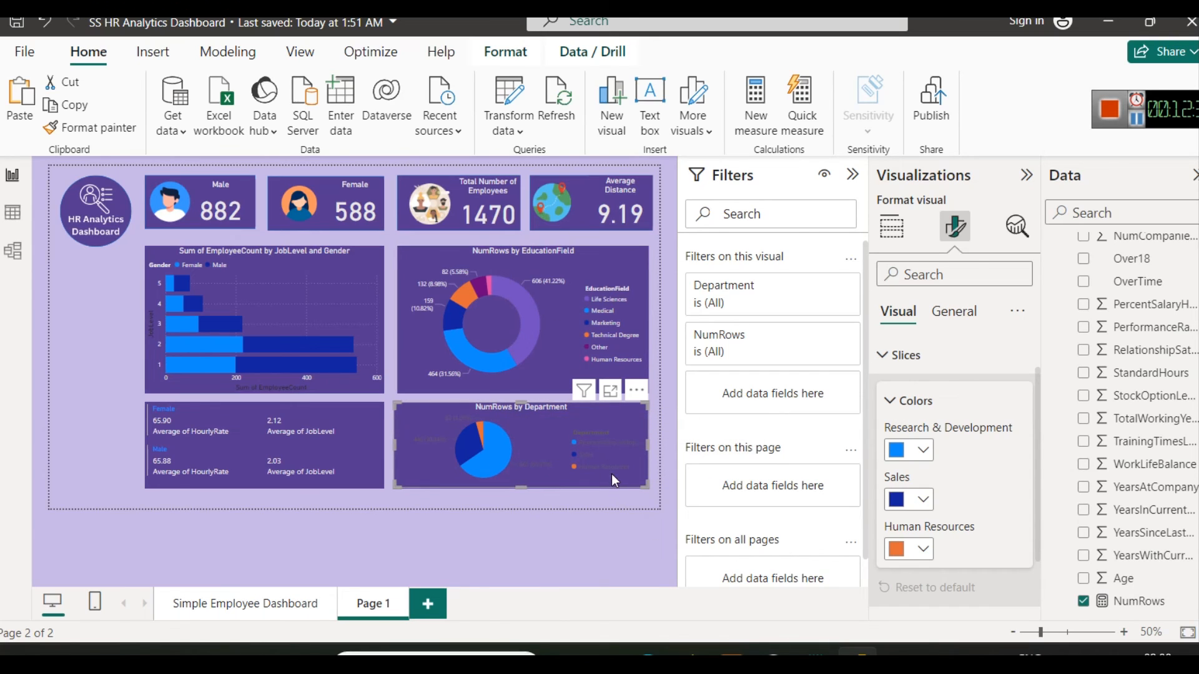
{"action": "left_click", "coordinate": [894, 402]}
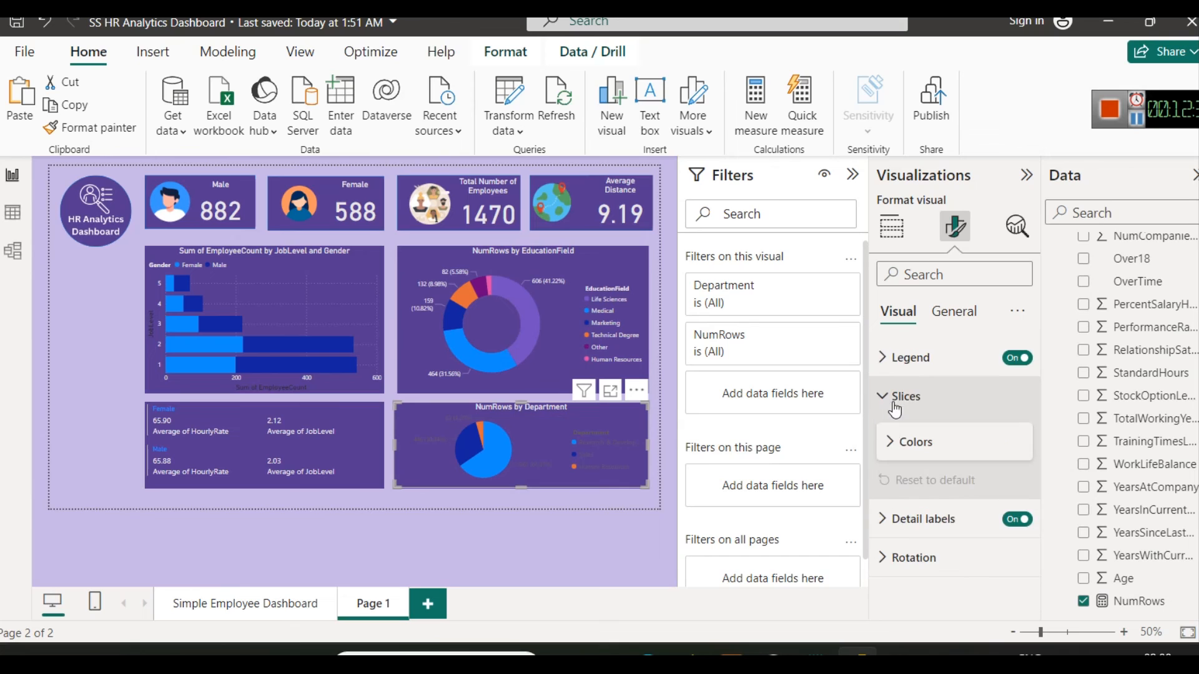
Step: Set the color of the pie chart's detail label values to light gray
{"action": "left_click", "coordinate": [897, 519]}
{"action": "scroll", "coordinate": [940, 526], "scroll_direction": "down", "scroll_amount": 2}
{"action": "left_click", "coordinate": [916, 522]}
{"action": "scroll", "coordinate": [915, 524], "scroll_direction": "down", "scroll_amount": 3}
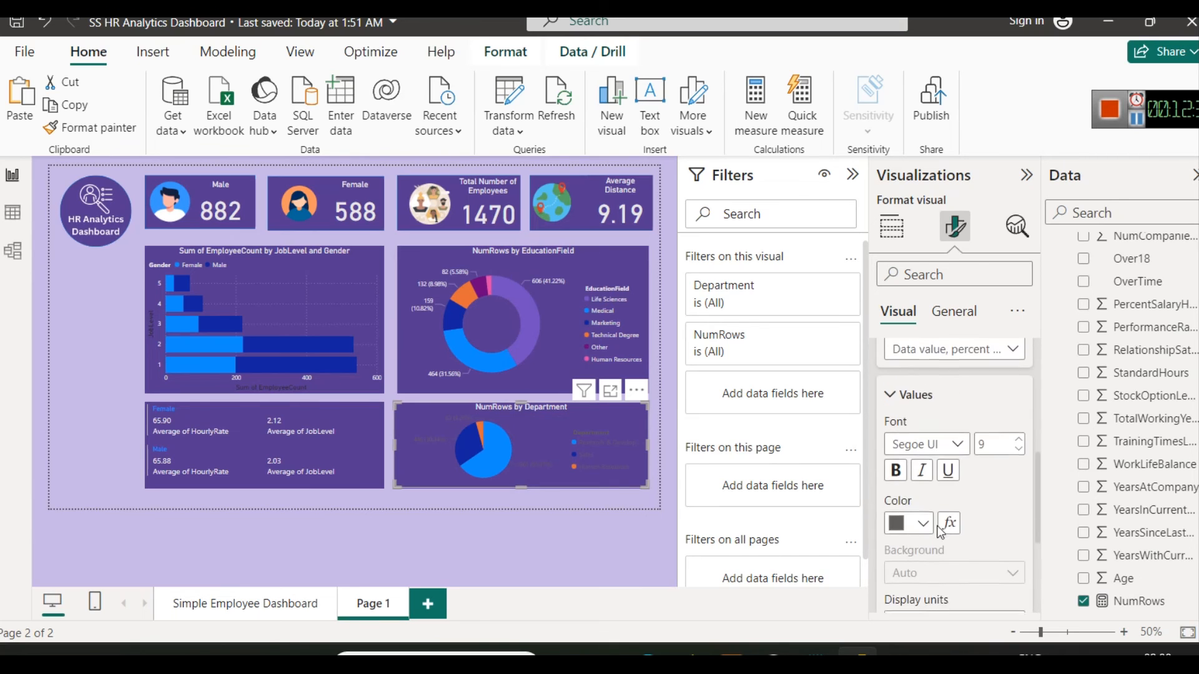
{"action": "left_click", "coordinate": [923, 522]}
{"action": "left_click", "coordinate": [908, 262]}
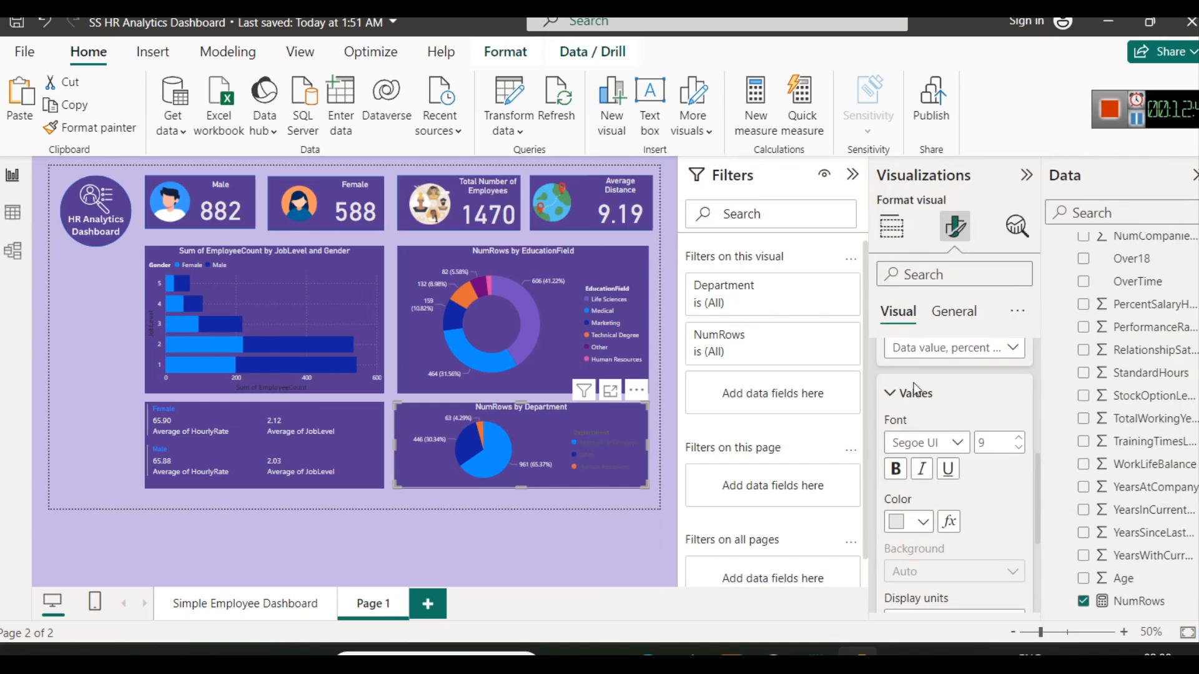
{"action": "scroll", "coordinate": [926, 406], "scroll_direction": "up", "scroll_amount": 2}
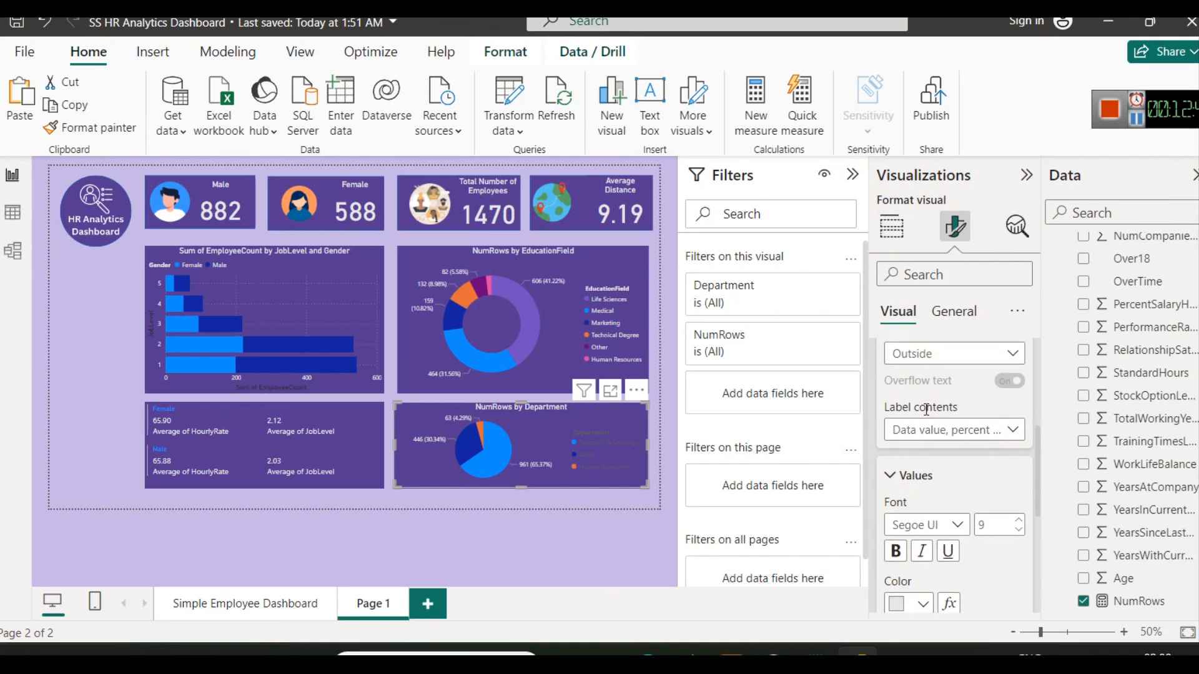
{"action": "left_click", "coordinate": [917, 478]}
Step: Set the pie chart's legend text color to light gray
{"action": "scroll", "coordinate": [900, 409], "scroll_direction": "up", "scroll_amount": 3}
{"action": "scroll", "coordinate": [900, 402], "scroll_direction": "up", "scroll_amount": 1}
{"action": "left_click", "coordinate": [906, 356]}
{"action": "scroll", "coordinate": [916, 434], "scroll_direction": "down", "scroll_amount": 2}
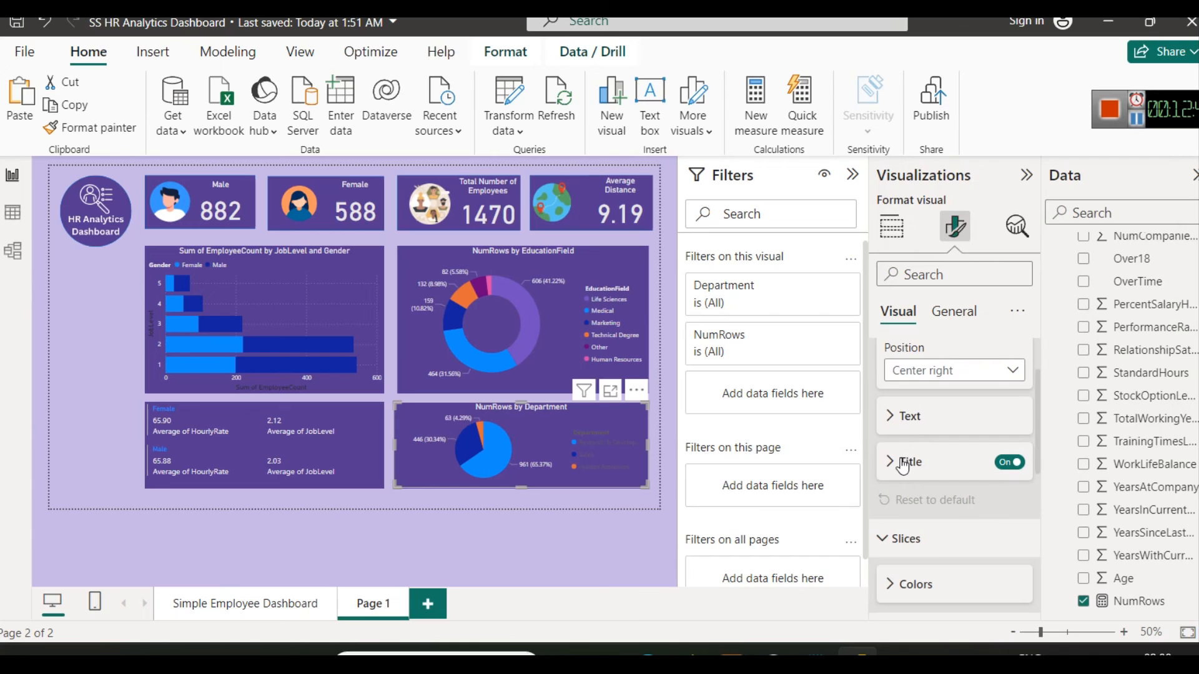
{"action": "left_click", "coordinate": [902, 465]}
{"action": "scroll", "coordinate": [902, 465], "scroll_direction": "down", "scroll_amount": 2}
{"action": "scroll", "coordinate": [906, 437], "scroll_direction": "up", "scroll_amount": 2}
{"action": "left_click", "coordinate": [906, 416]}
{"action": "scroll", "coordinate": [908, 437], "scroll_direction": "down", "scroll_amount": 2}
{"action": "left_click", "coordinate": [913, 420]}
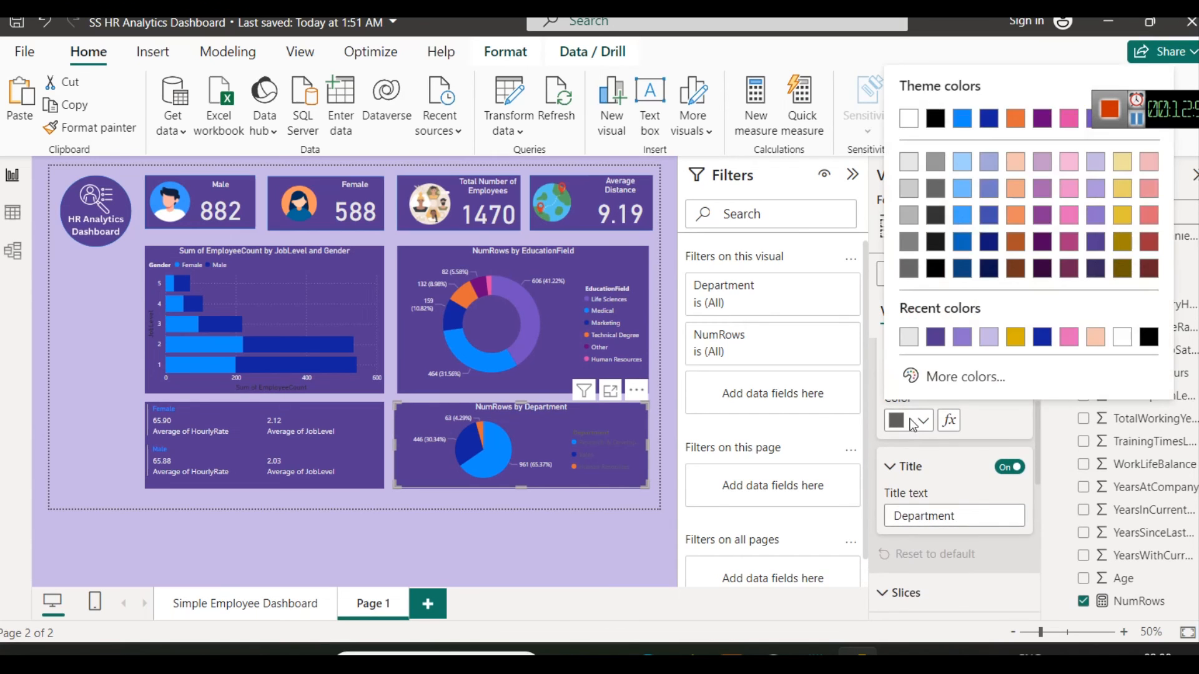
{"action": "left_click", "coordinate": [909, 162]}
{"action": "left_click", "coordinate": [604, 517]}
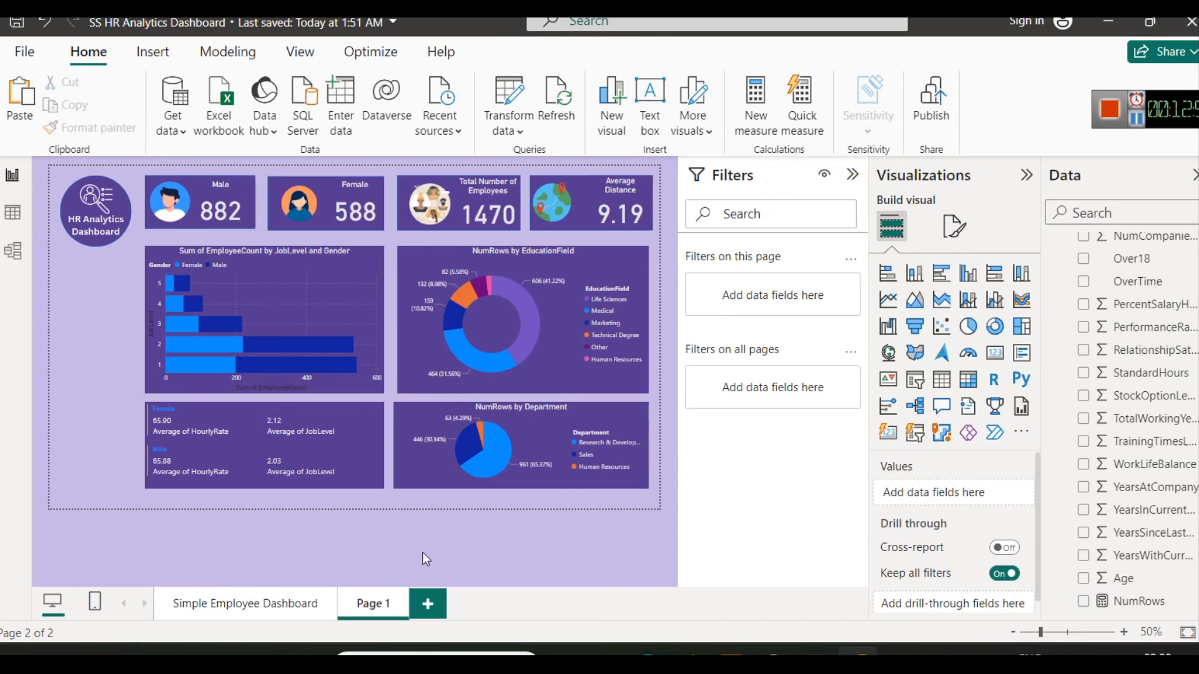
Step: Examine the Count of Over18 by Age bar chart on the Simple Employee Dashboard page, including its axis fields and the bars per age
{"action": "left_click", "coordinate": [257, 609]}
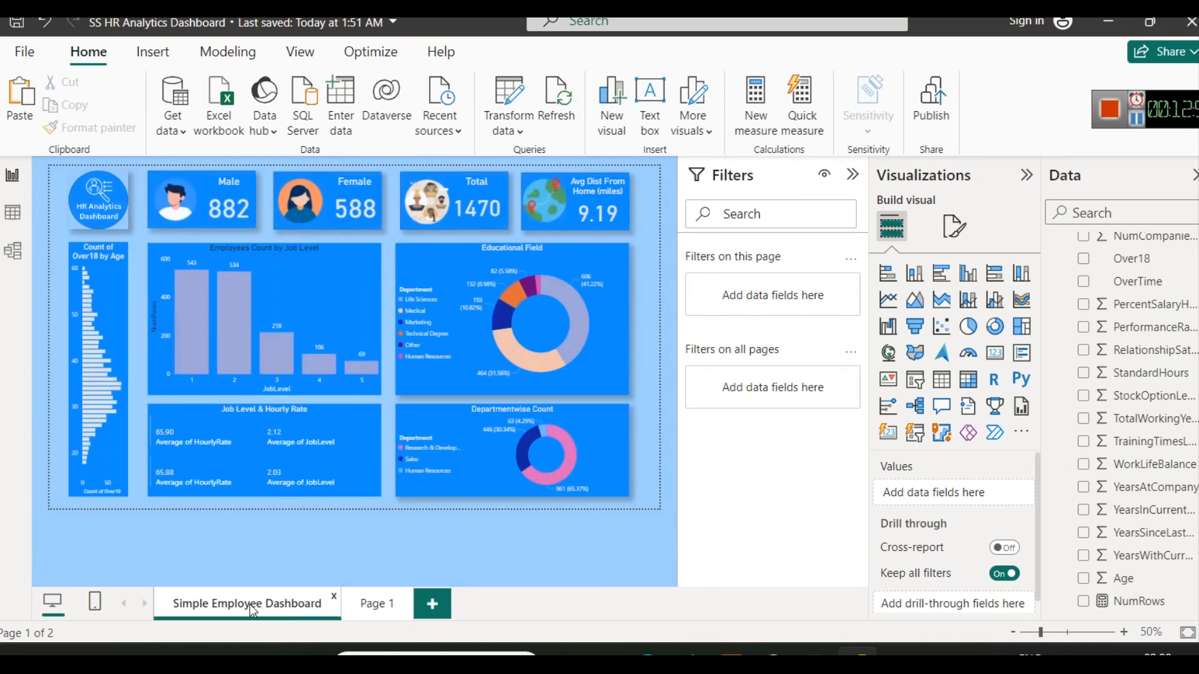
{"action": "left_click", "coordinate": [114, 279]}
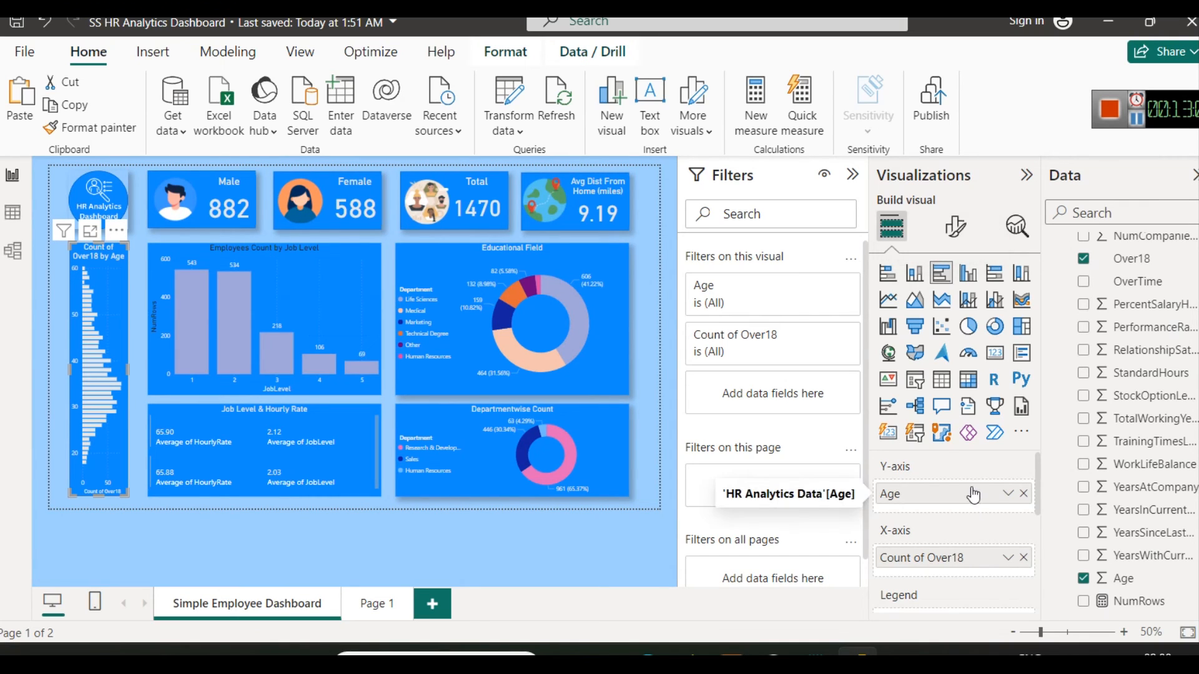
{"action": "scroll", "coordinate": [949, 506], "scroll_direction": "down", "scroll_amount": 2}
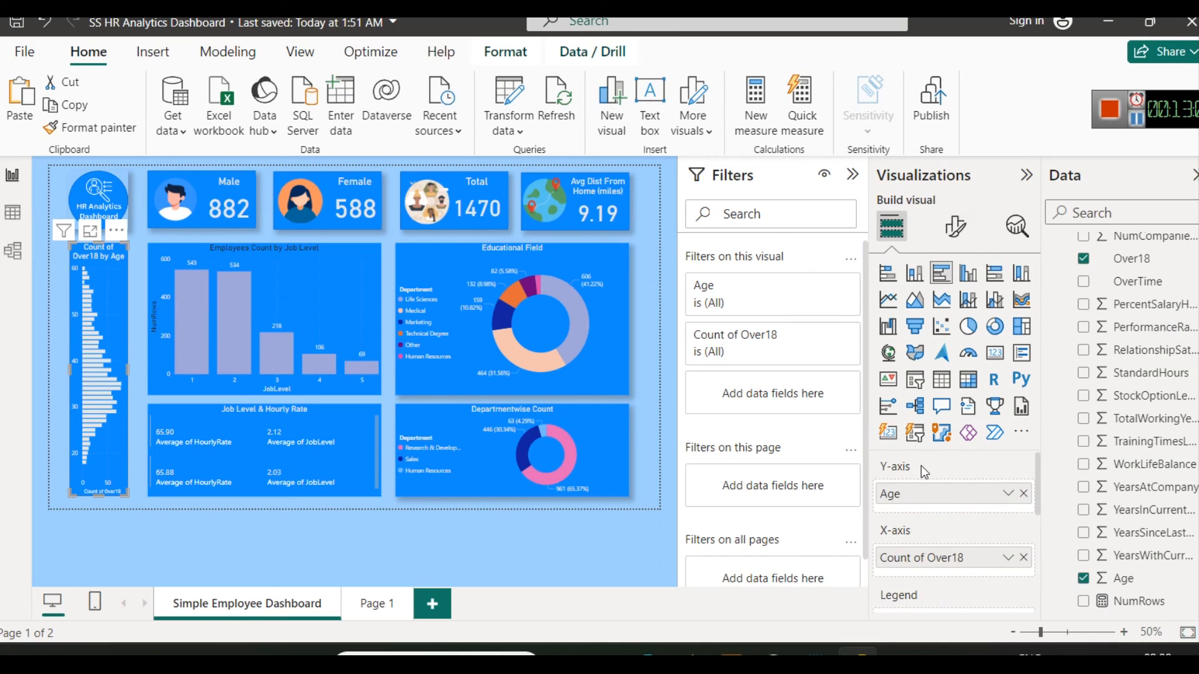
{"action": "scroll", "coordinate": [929, 542], "scroll_direction": "down", "scroll_amount": 3}
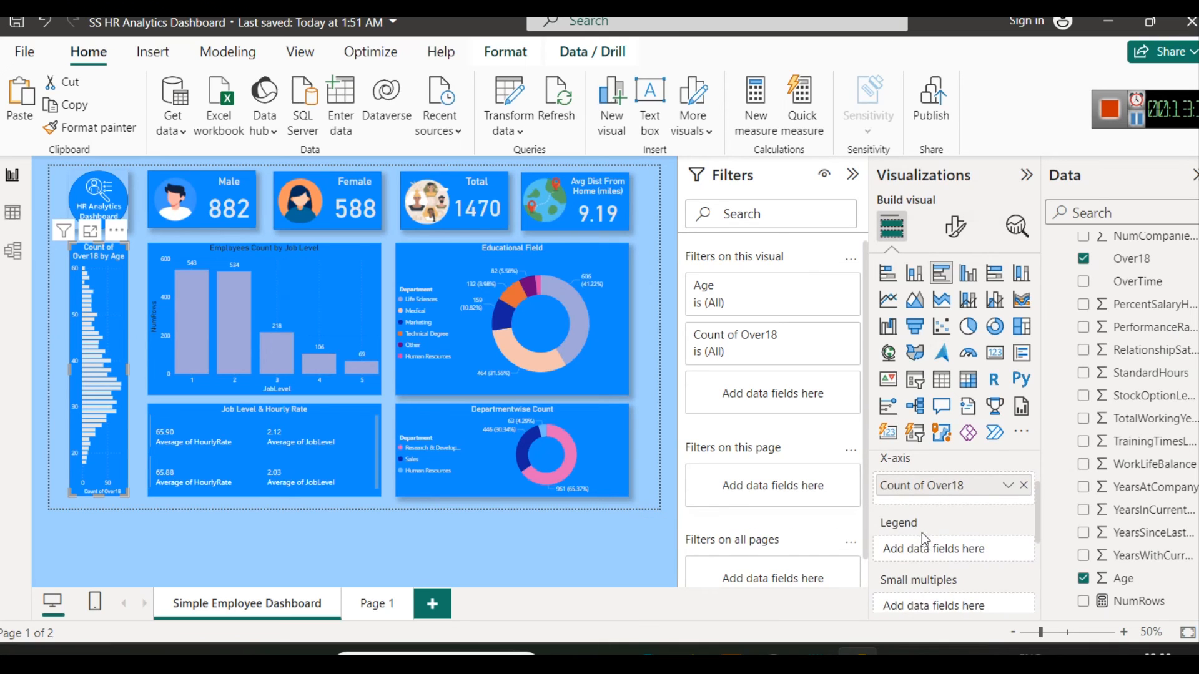
{"action": "scroll", "coordinate": [926, 542], "scroll_direction": "down", "scroll_amount": 5}
{"action": "scroll", "coordinate": [917, 546], "scroll_direction": "up", "scroll_amount": 7}
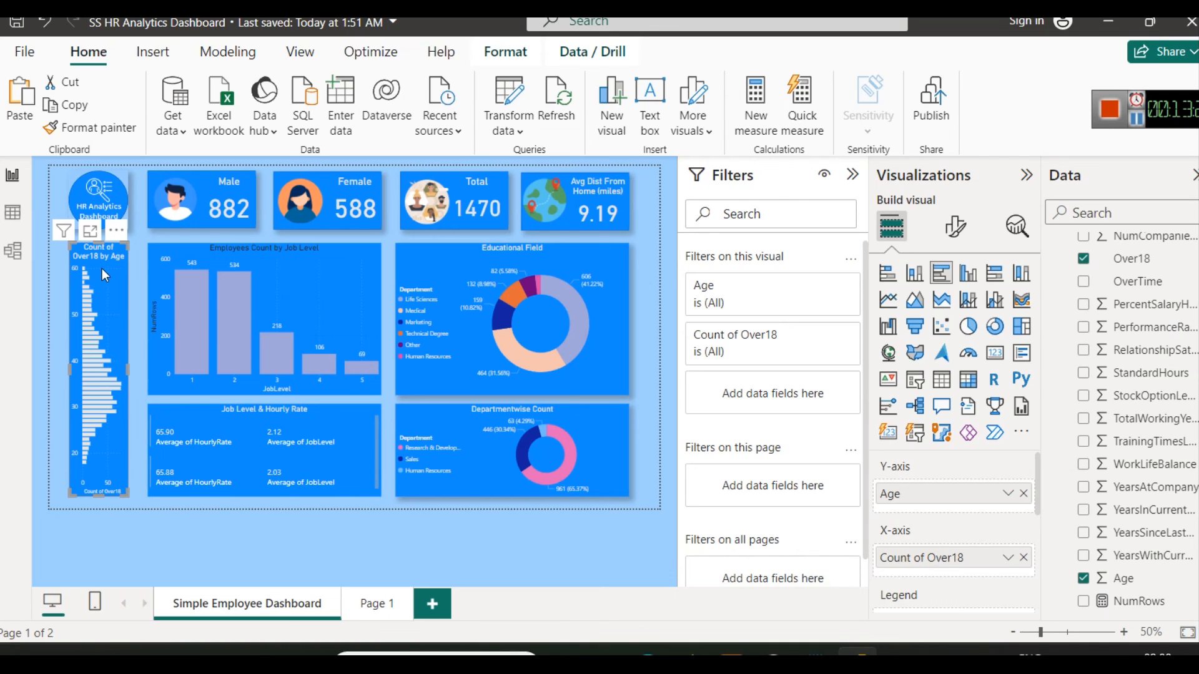
{"action": "mouse_move", "coordinate": [84, 462]}
{"action": "mouse_move", "coordinate": [93, 299]}
{"action": "scroll", "coordinate": [398, 473], "scroll_direction": "up", "scroll_amount": 3, "text": "ctrl"}
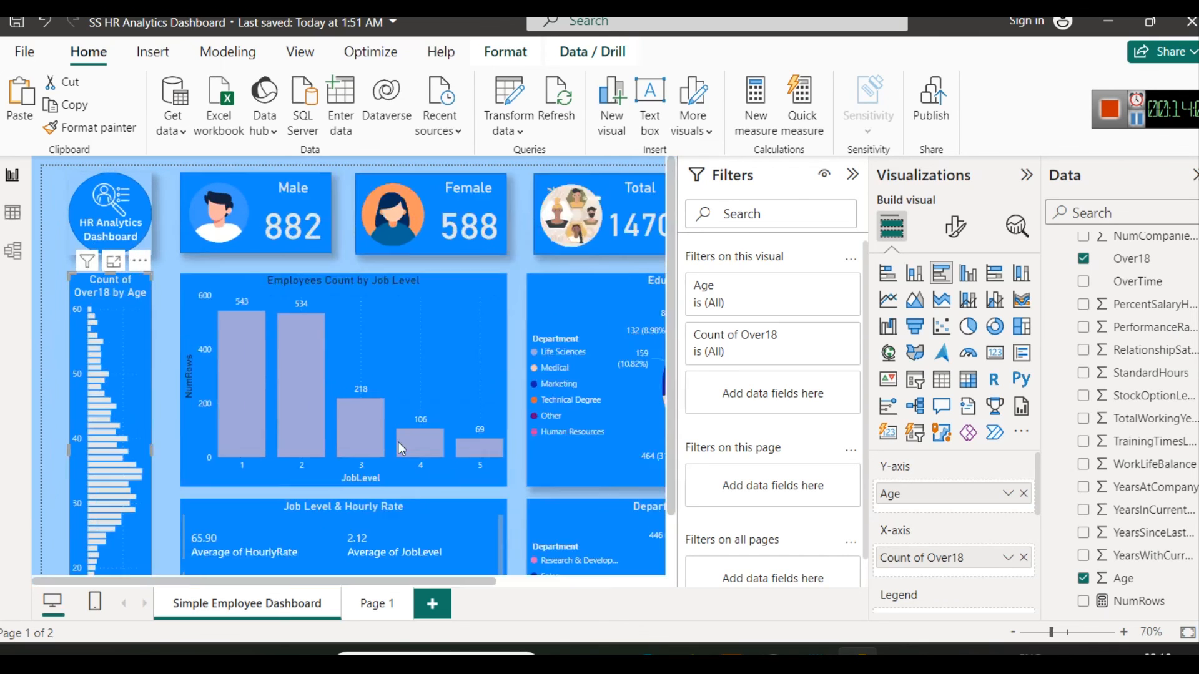
{"action": "scroll", "coordinate": [669, 324], "scroll_direction": "down", "scroll_amount": 3}
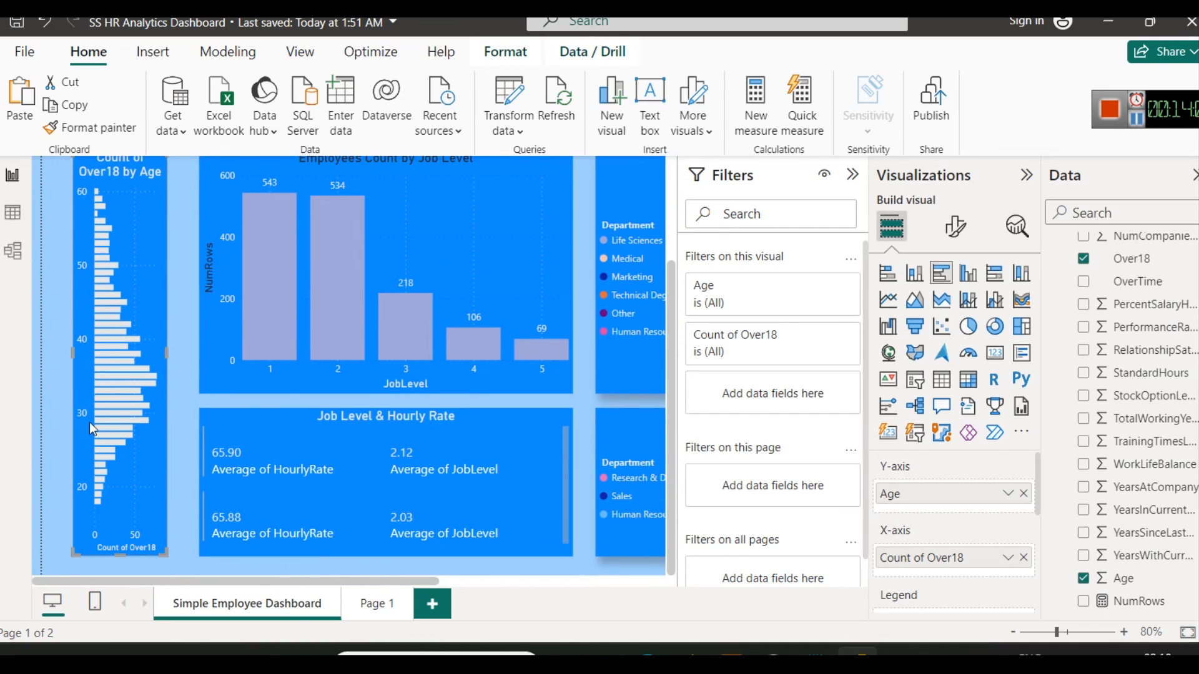
{"action": "mouse_move", "coordinate": [103, 422]}
{"action": "scroll", "coordinate": [251, 322], "scroll_direction": "down", "scroll_amount": 2}
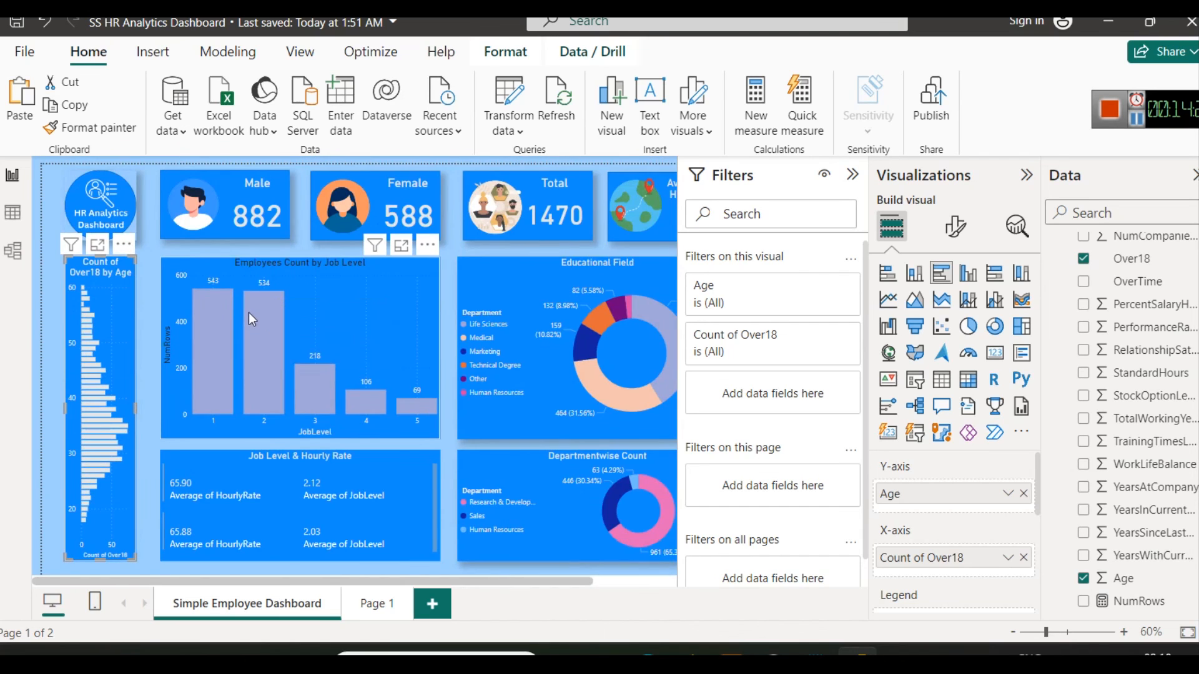
Step: Copy the Count of Over18 by Age bar chart from the Simple Employee Dashboard page onto Page 1 at its left edge
{"action": "scroll", "coordinate": [248, 312], "scroll_direction": "down", "scroll_amount": 1}
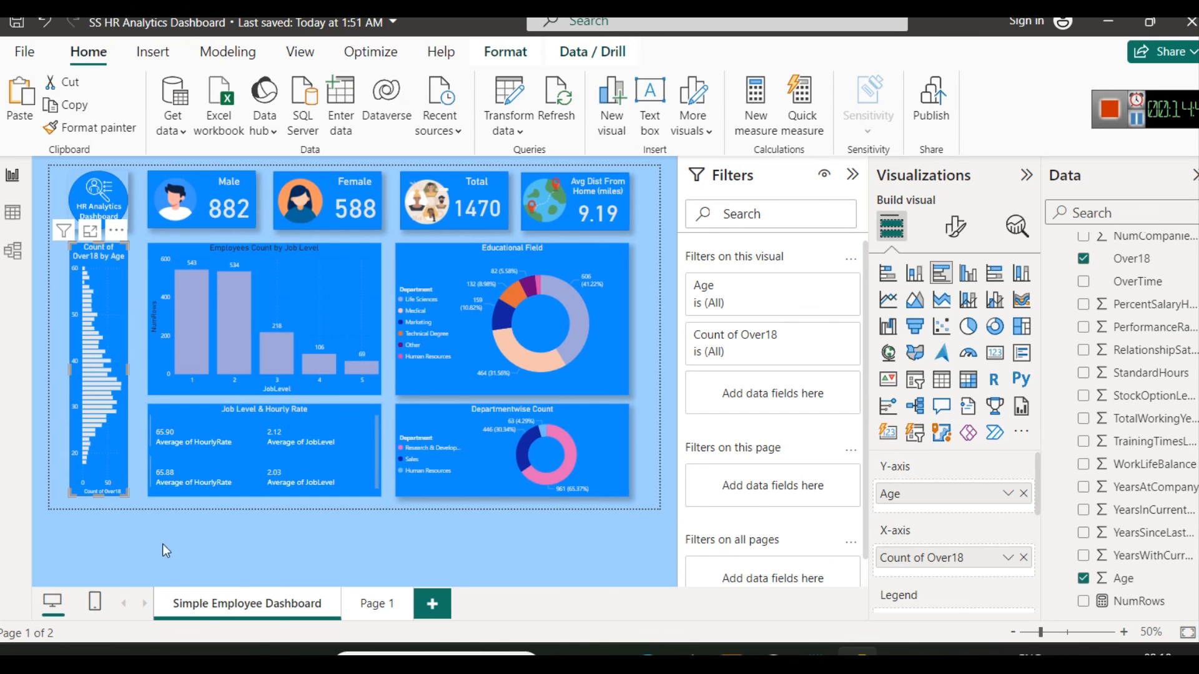
{"action": "left_click", "coordinate": [377, 606]}
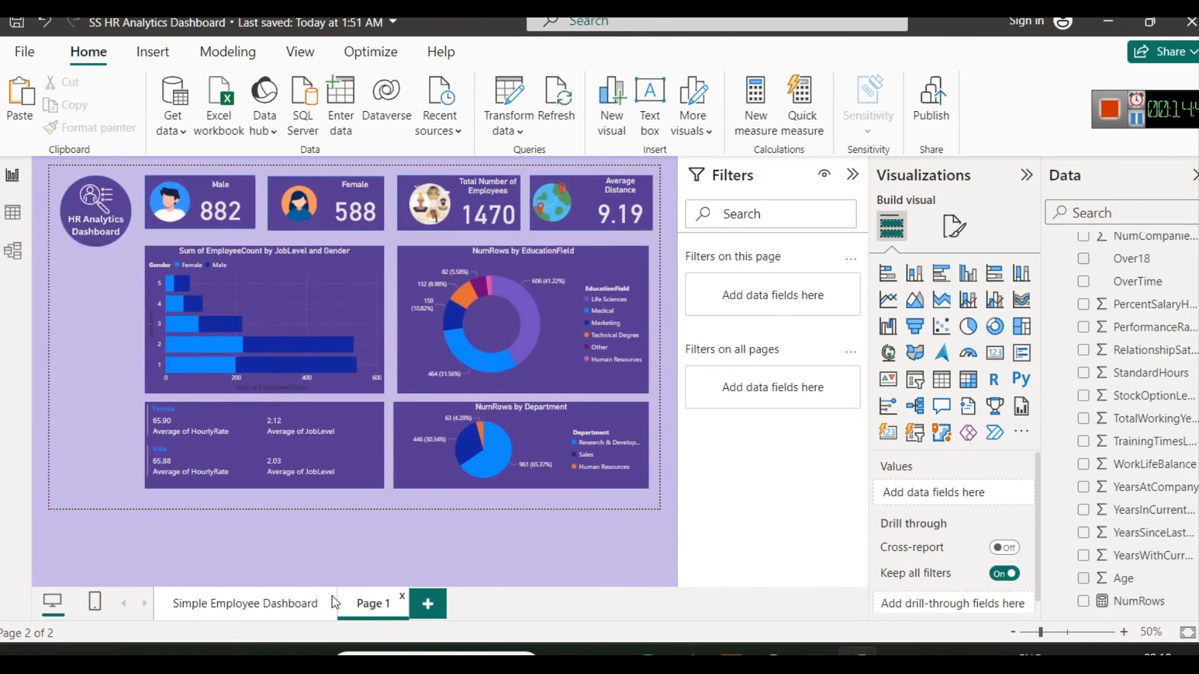
{"action": "left_click", "coordinate": [125, 400]}
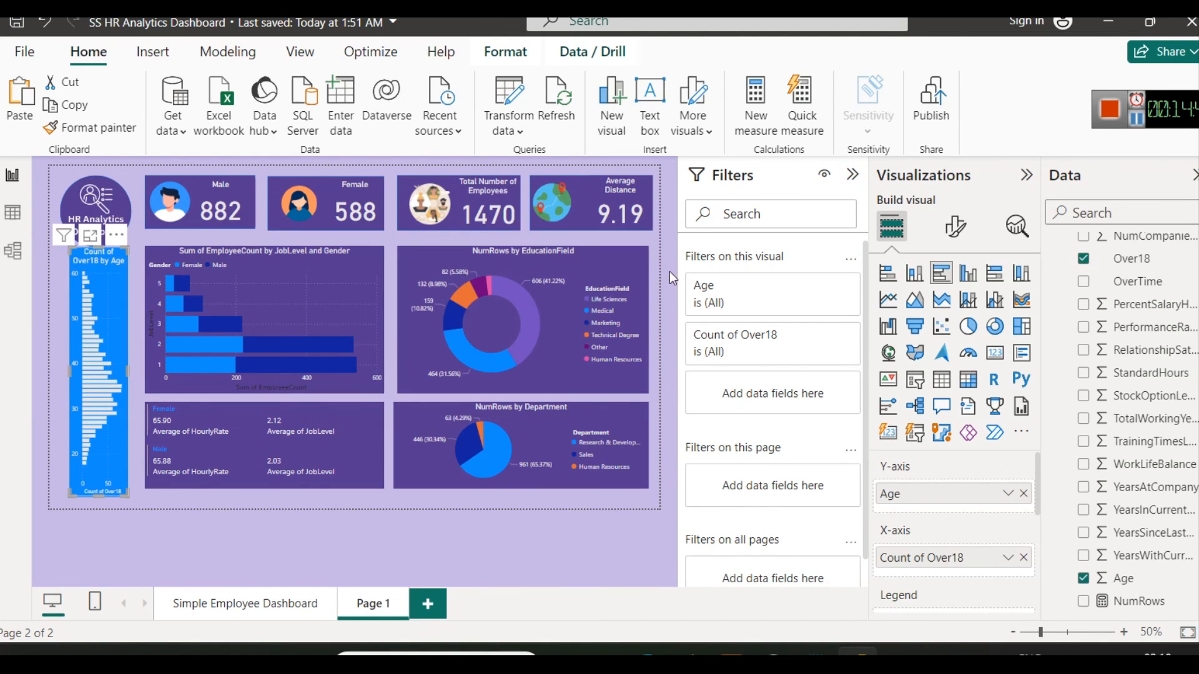
Step: Change the background color of the Count of Over18 by Age chart to the recently used dark purple
{"action": "left_click", "coordinate": [956, 226]}
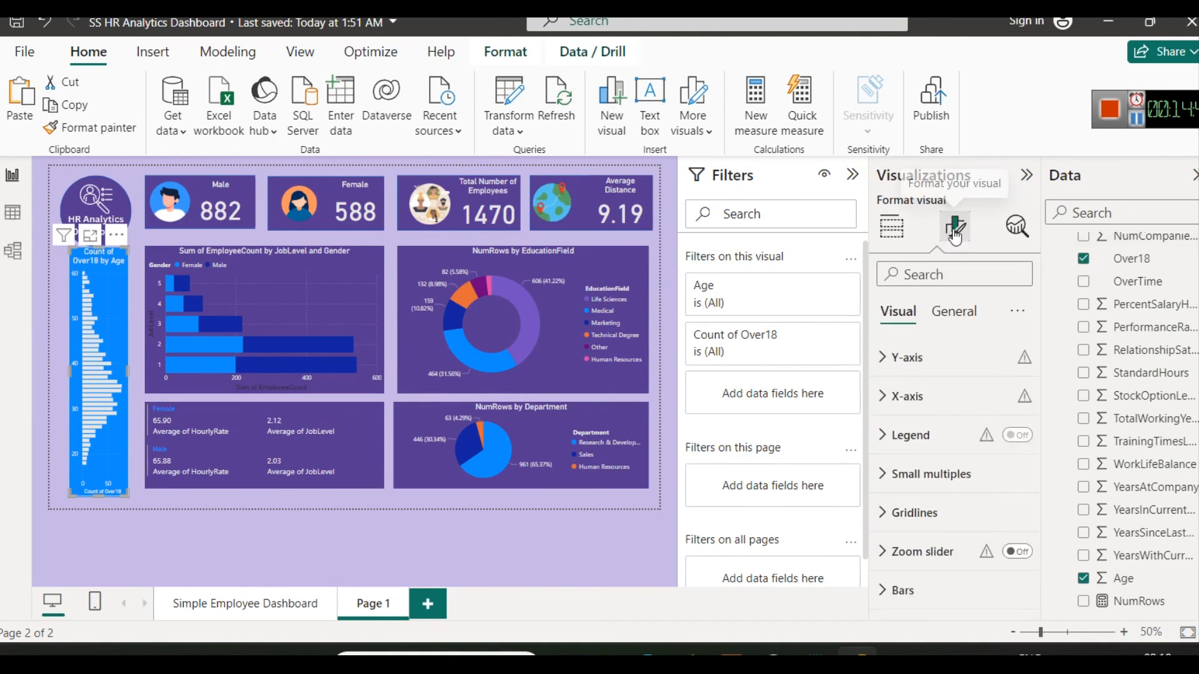
{"action": "left_click", "coordinate": [954, 311]}
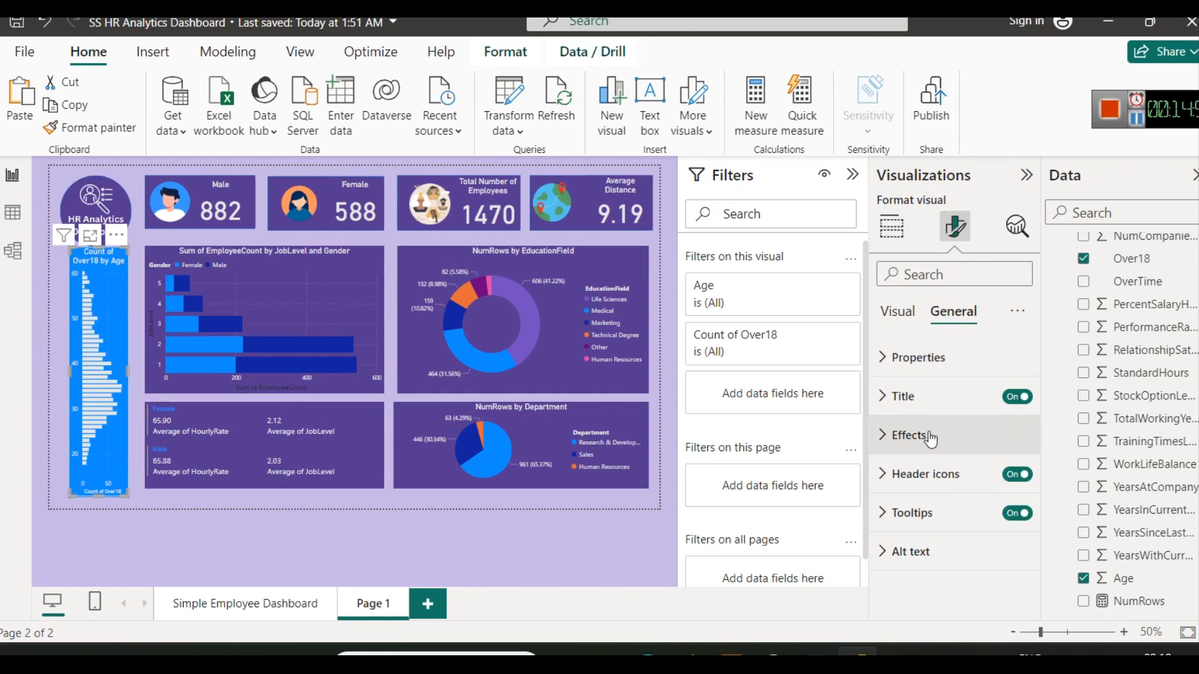
{"action": "left_click", "coordinate": [908, 435]}
{"action": "left_click", "coordinate": [919, 530]}
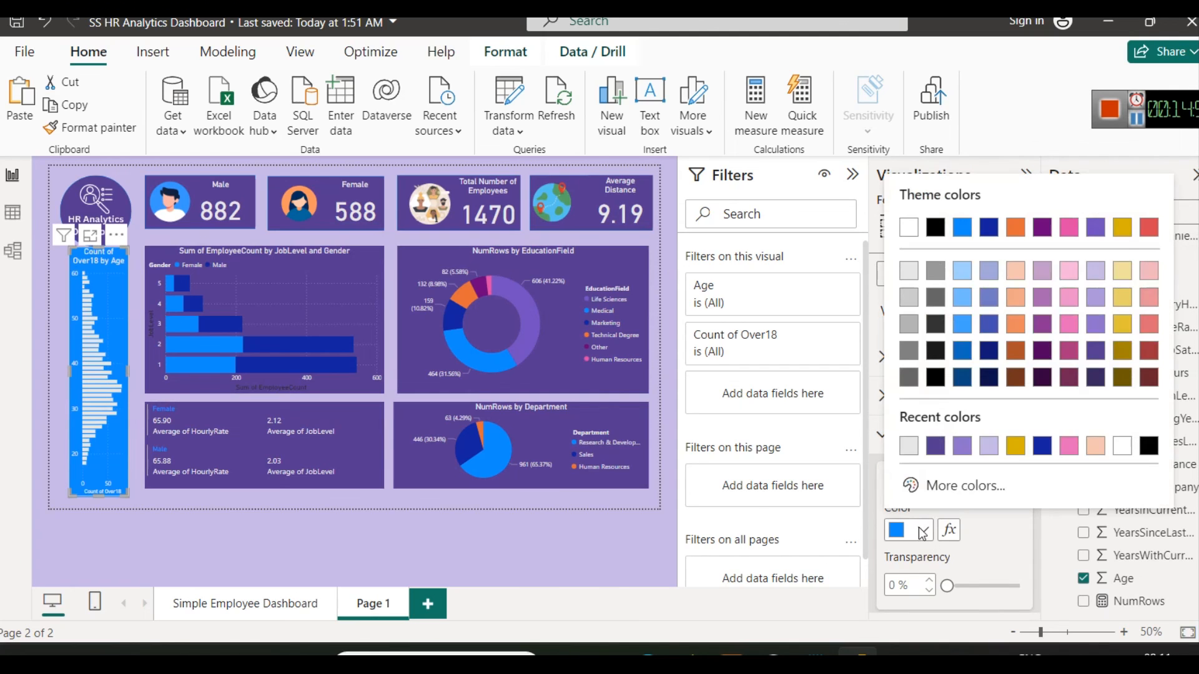
{"action": "left_click", "coordinate": [934, 445]}
{"action": "left_click", "coordinate": [354, 561]}
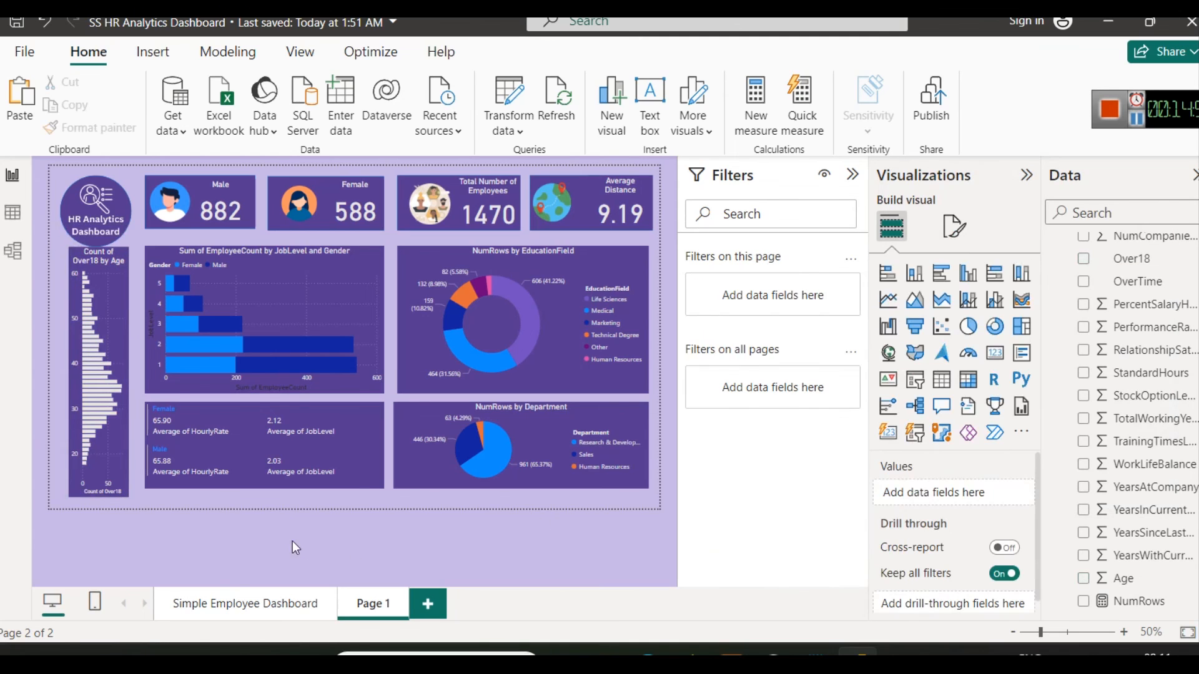
Step: Reduce the height of the HR Analytics Dashboard logo image and its purple circle to clear the age chart below
{"action": "left_click", "coordinate": [99, 180]}
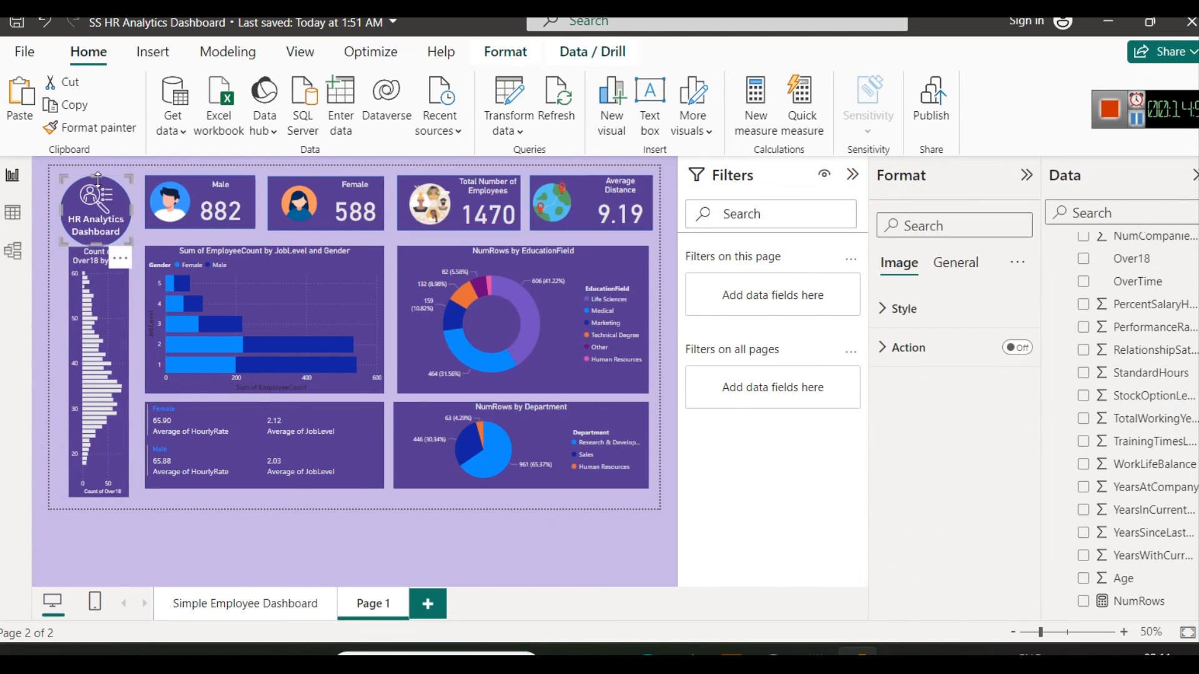
{"action": "left_click_drag", "start_coordinate": [96, 244], "coordinate": [96, 234]}
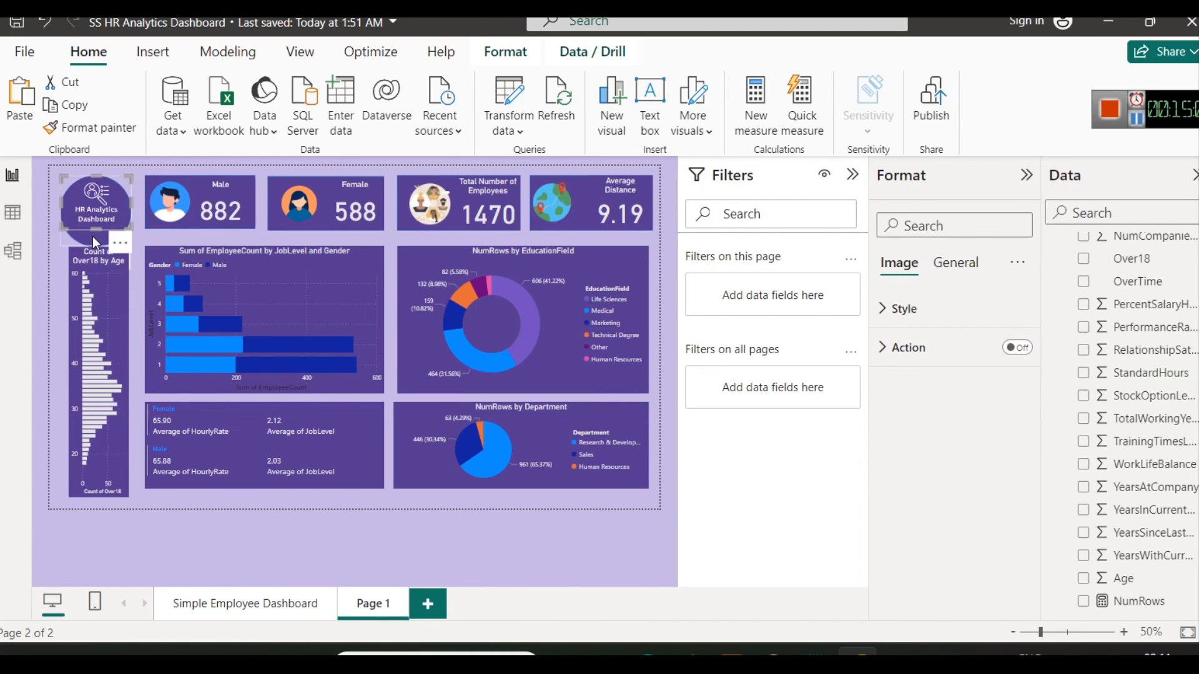
{"action": "left_click", "coordinate": [84, 238]}
{"action": "left_click_drag", "start_coordinate": [96, 246], "coordinate": [96, 235]}
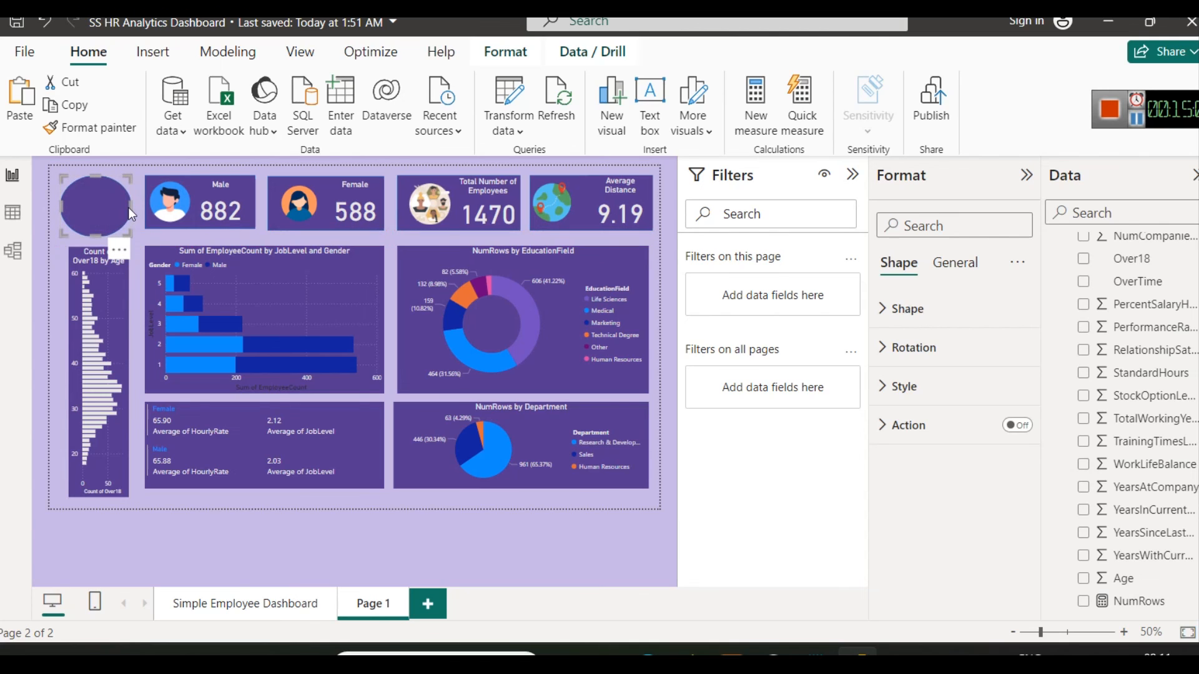
{"action": "left_click", "coordinate": [124, 269]}
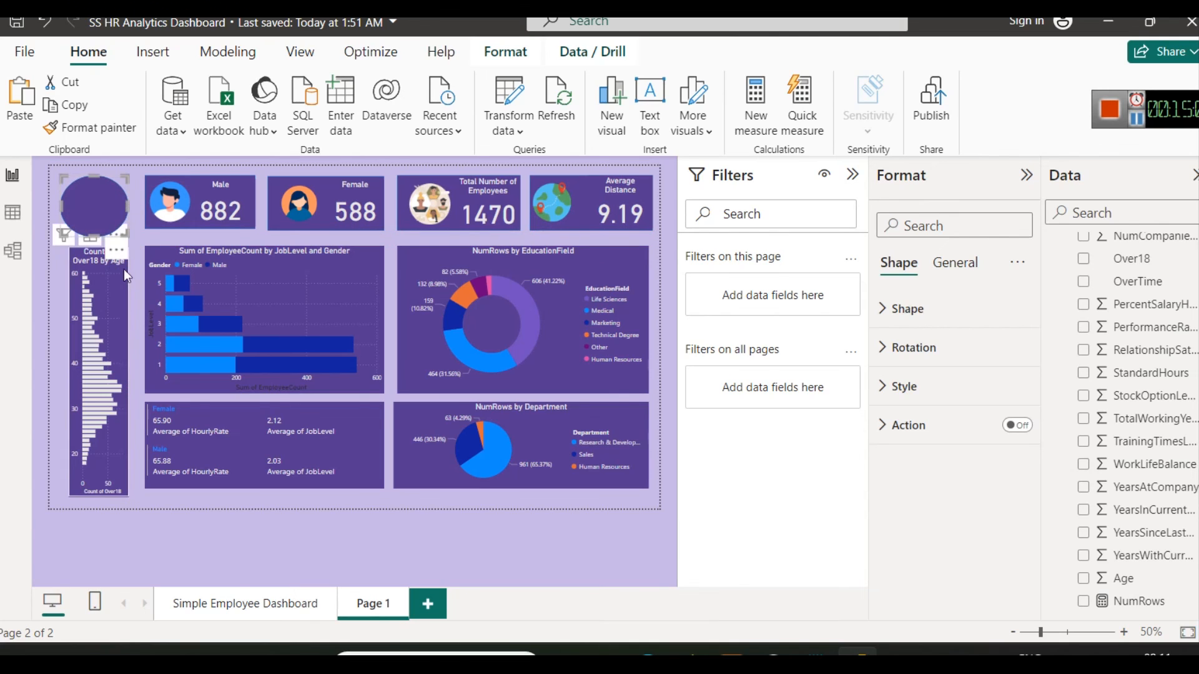
{"action": "left_click", "coordinate": [153, 312]}
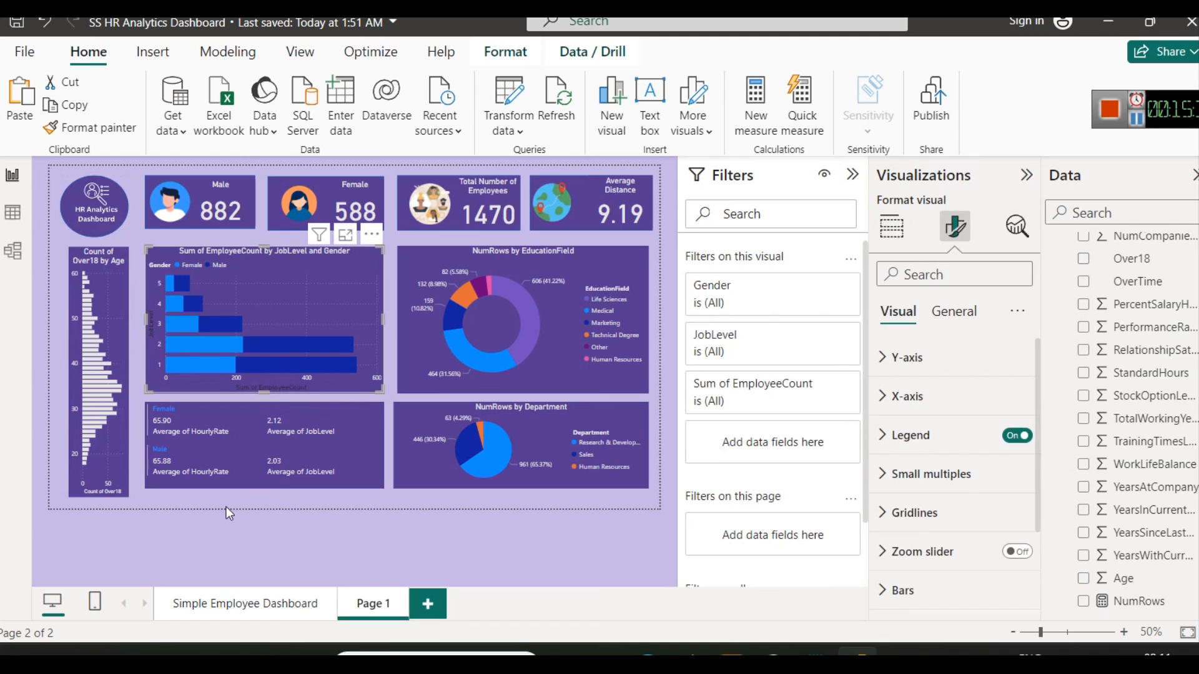
Step: Shorten the Count of Over18 by Age chart so its lower edge lines up with the multi-row card
{"action": "left_click", "coordinate": [102, 483]}
{"action": "left_click_drag", "start_coordinate": [104, 495], "coordinate": [100, 484]}
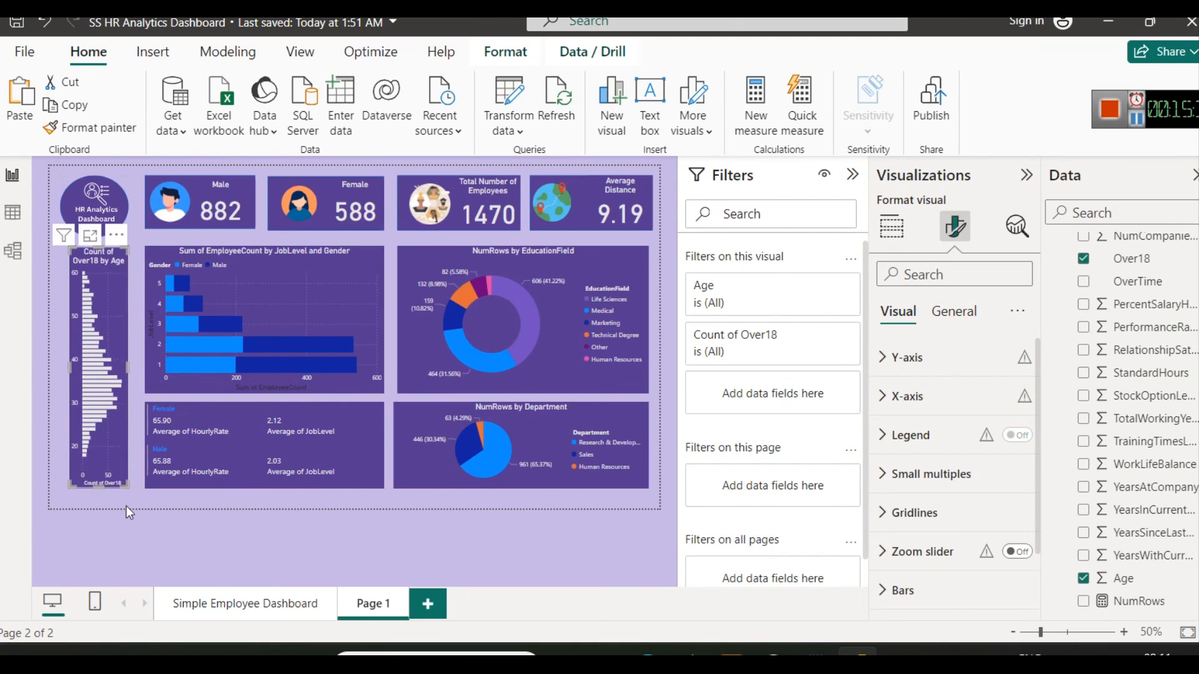
{"action": "left_click", "coordinate": [145, 515]}
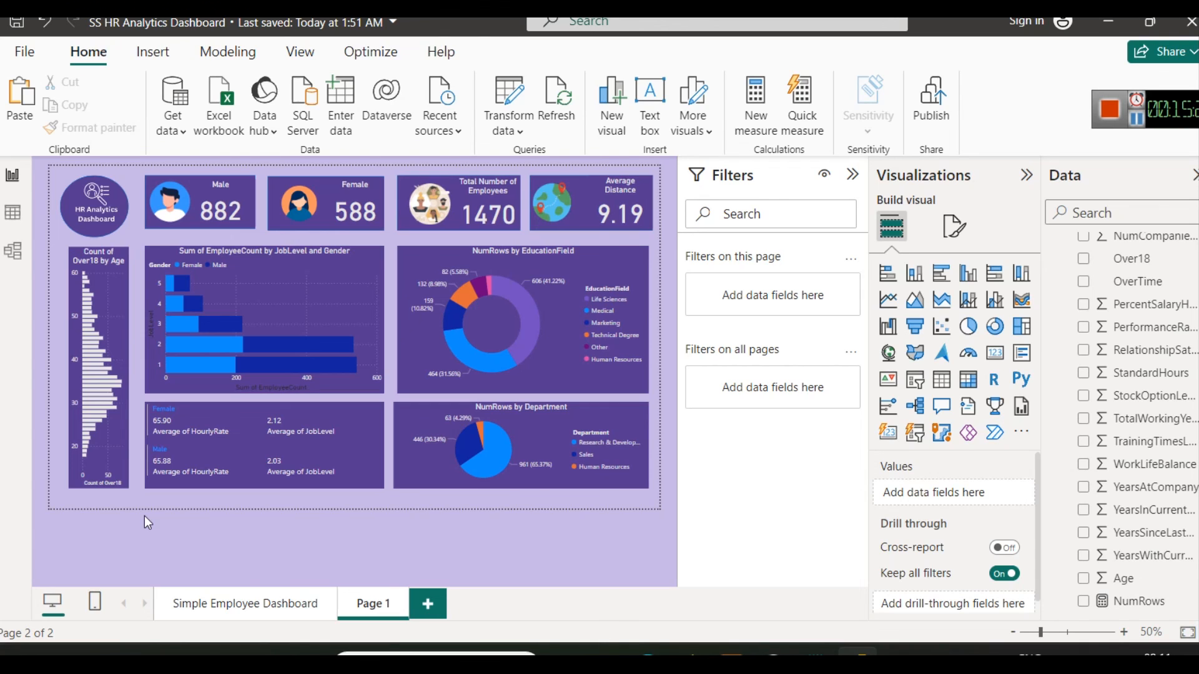
Step: Shift the HR Analytics Dashboard logo image and its circle slightly right to center them above the age chart
{"action": "left_click", "coordinate": [62, 215]}
{"action": "left_click_drag", "start_coordinate": [66, 214], "coordinate": [69, 215]}
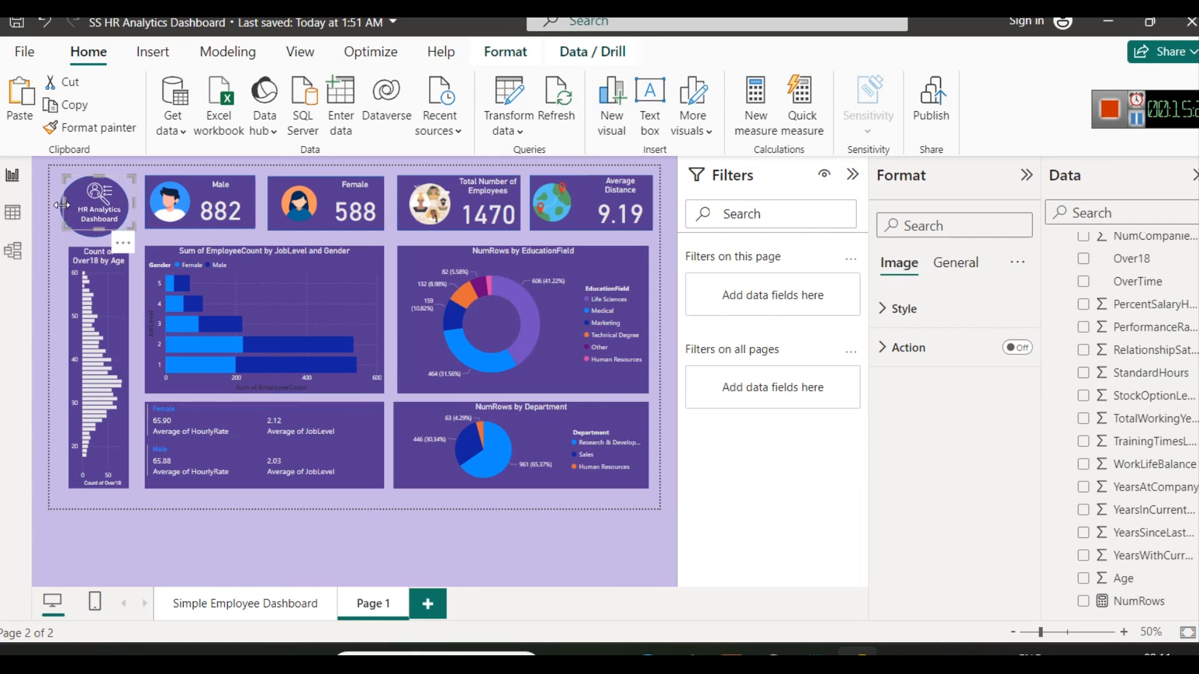
{"action": "left_click_drag", "start_coordinate": [67, 208], "coordinate": [63, 208]}
{"action": "left_click", "coordinate": [62, 206]}
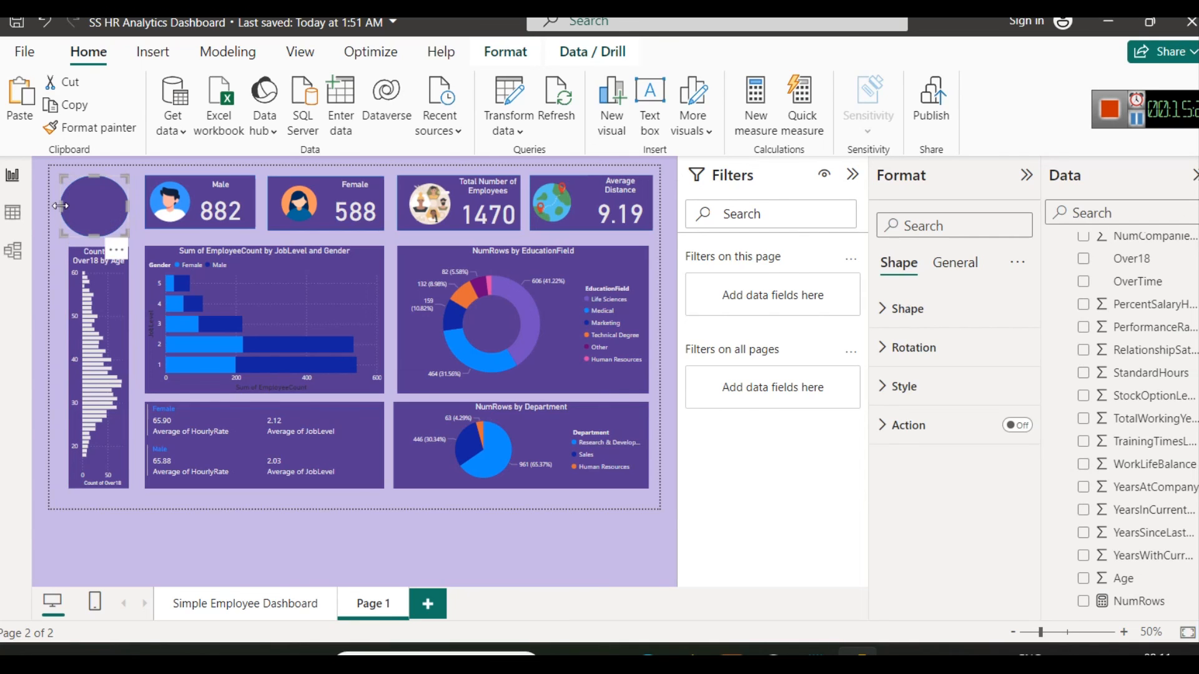
{"action": "left_click", "coordinate": [114, 320]}
{"action": "left_click", "coordinate": [193, 514]}
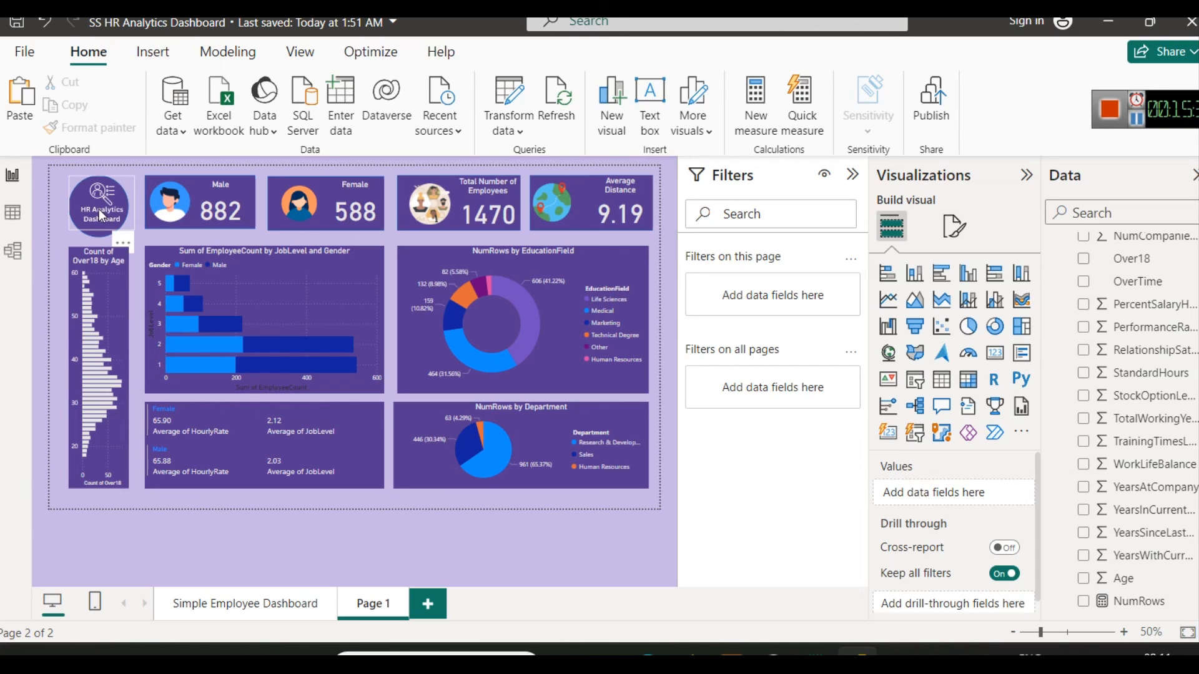
{"action": "left_click_drag", "start_coordinate": [104, 214], "coordinate": [103, 216]}
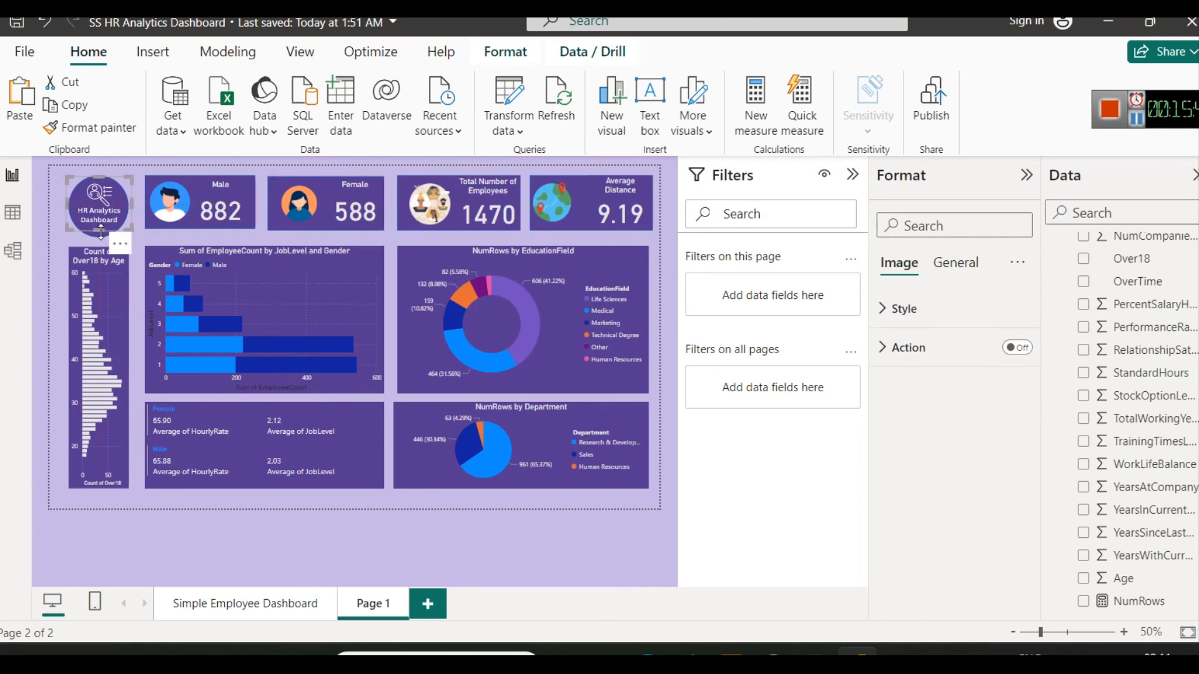
{"action": "left_click", "coordinate": [264, 500]}
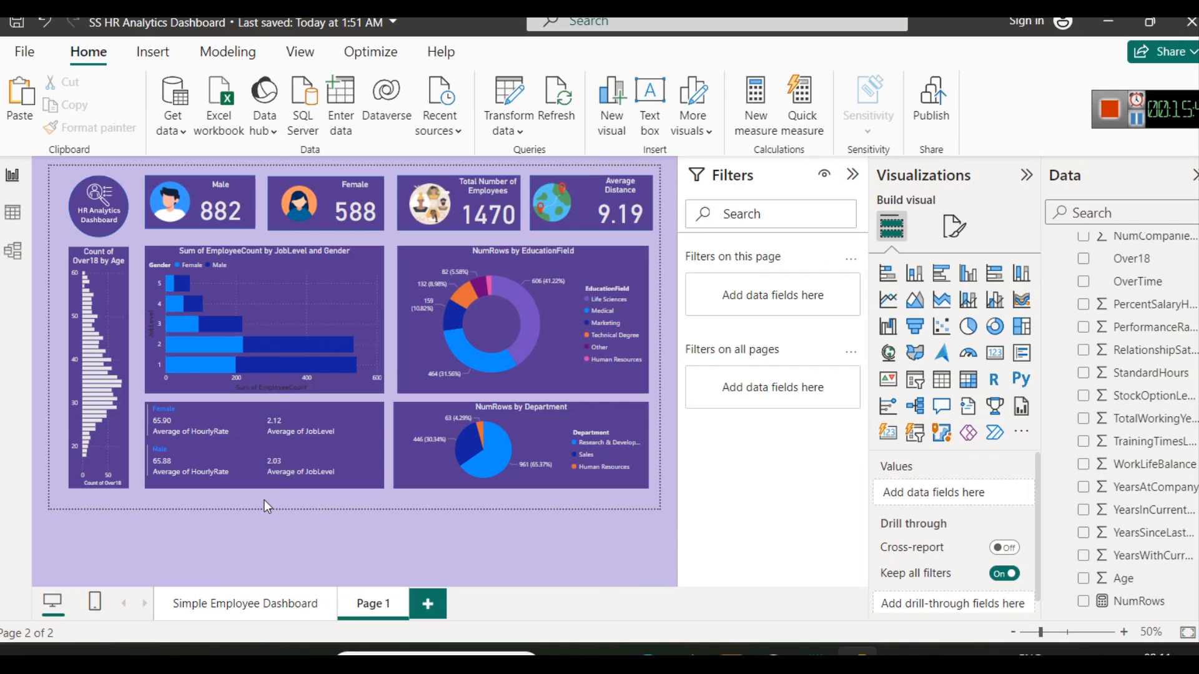